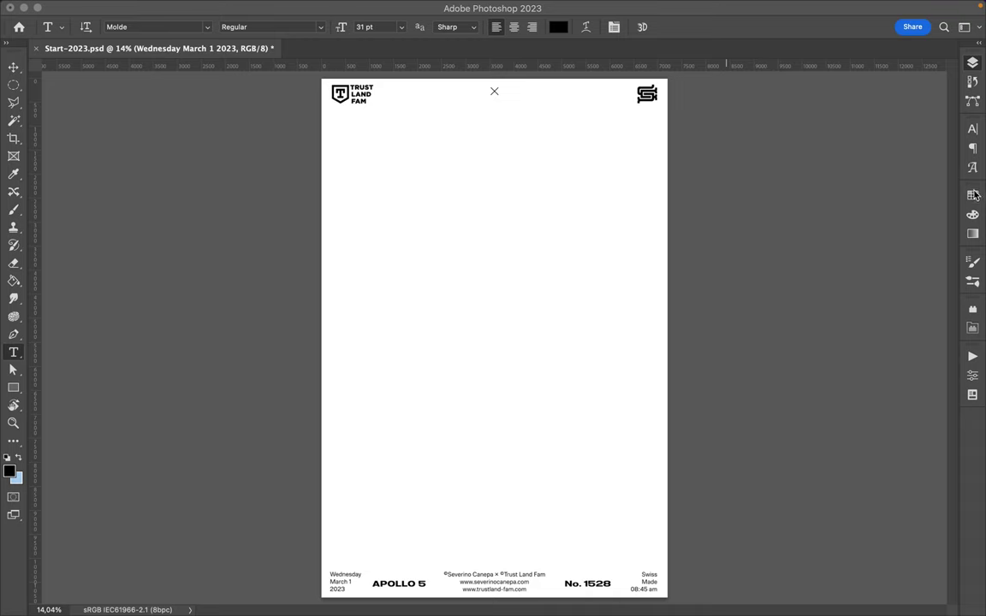
In the Layers panel, collapse the Layout Social Media group and select the Background layer.
{"action": "left_click", "coordinate": [972, 63]}
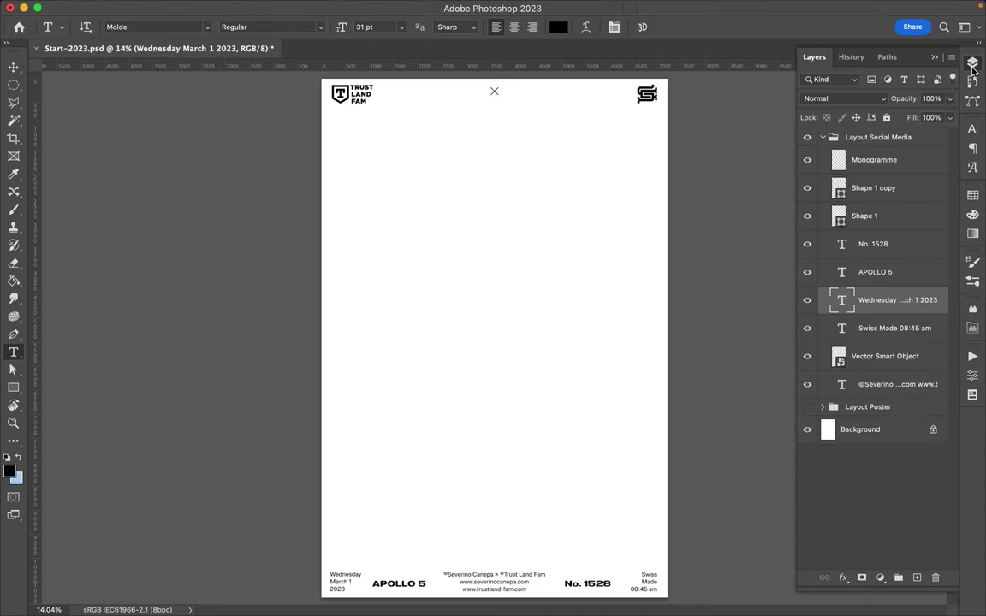
{"action": "left_click", "coordinate": [822, 136]}
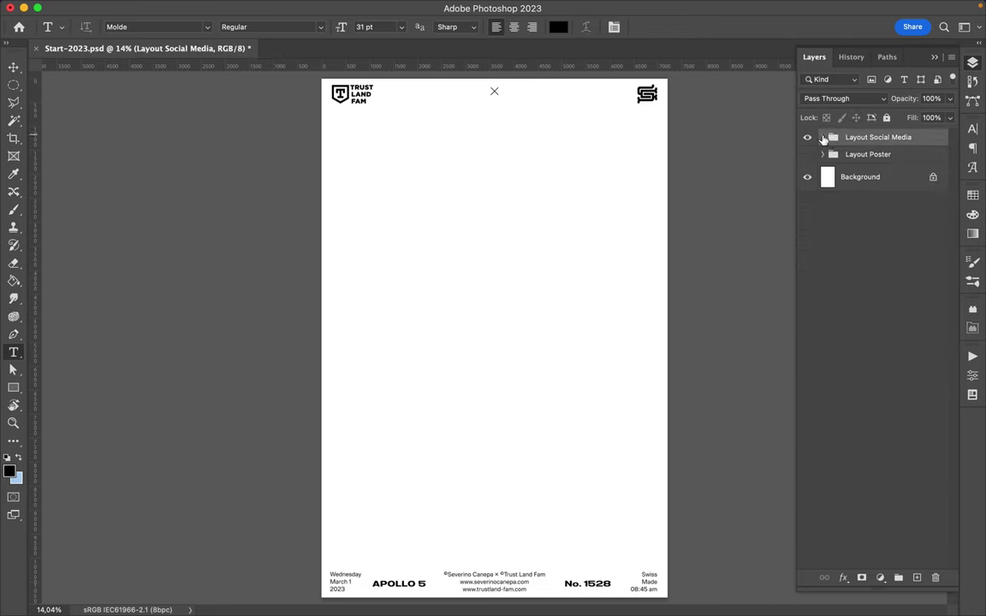
{"action": "left_click", "coordinate": [861, 180]}
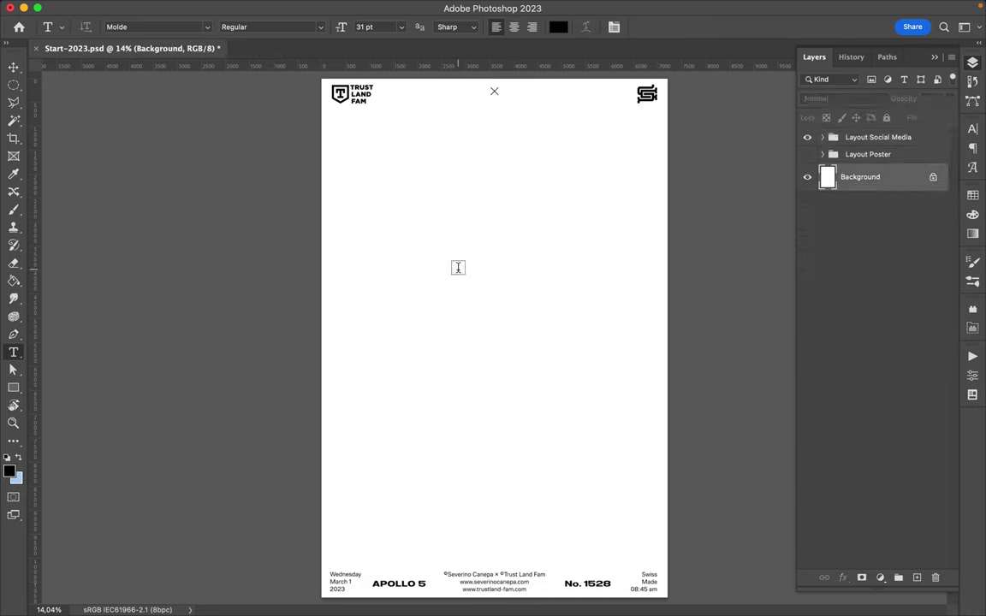
{"action": "key", "text": "u"}
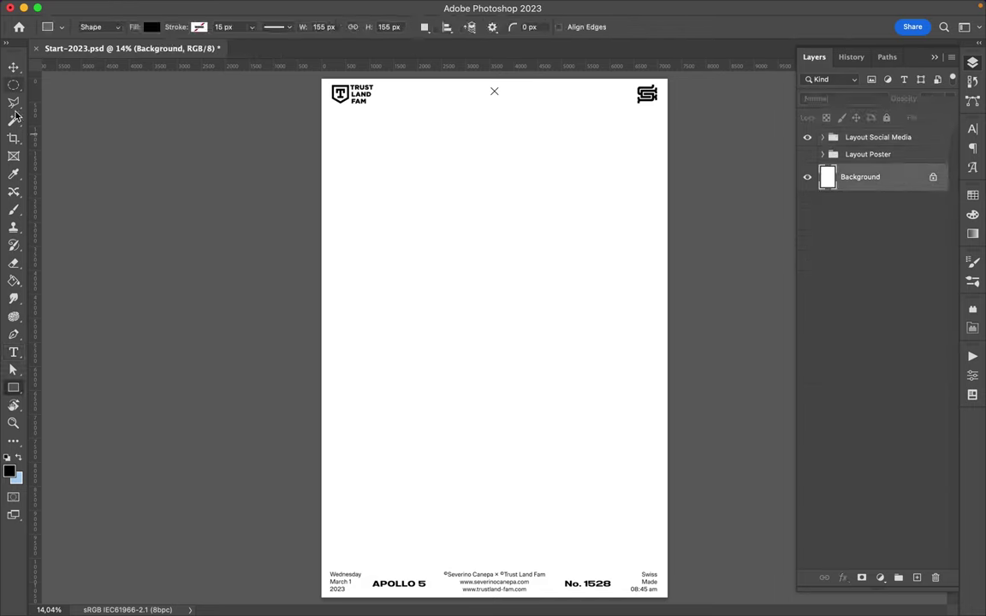
Draw a light blue Rectangle 1 of 7313 × 10905 px spanning the entire canvas.
{"action": "left_click", "coordinate": [18, 457]}
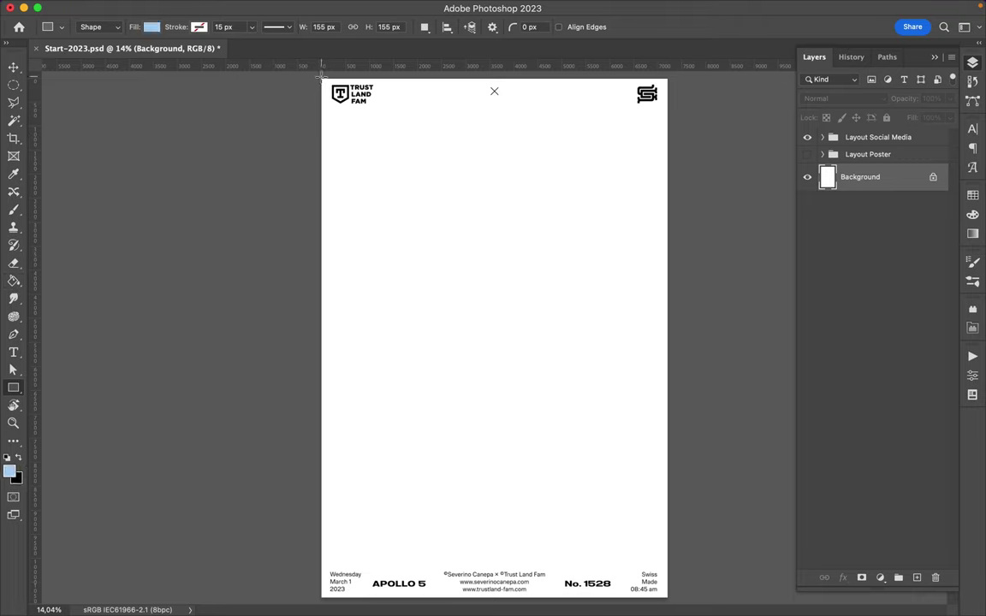
{"action": "left_click_drag", "start_coordinate": [319, 76], "coordinate": [671, 600]}
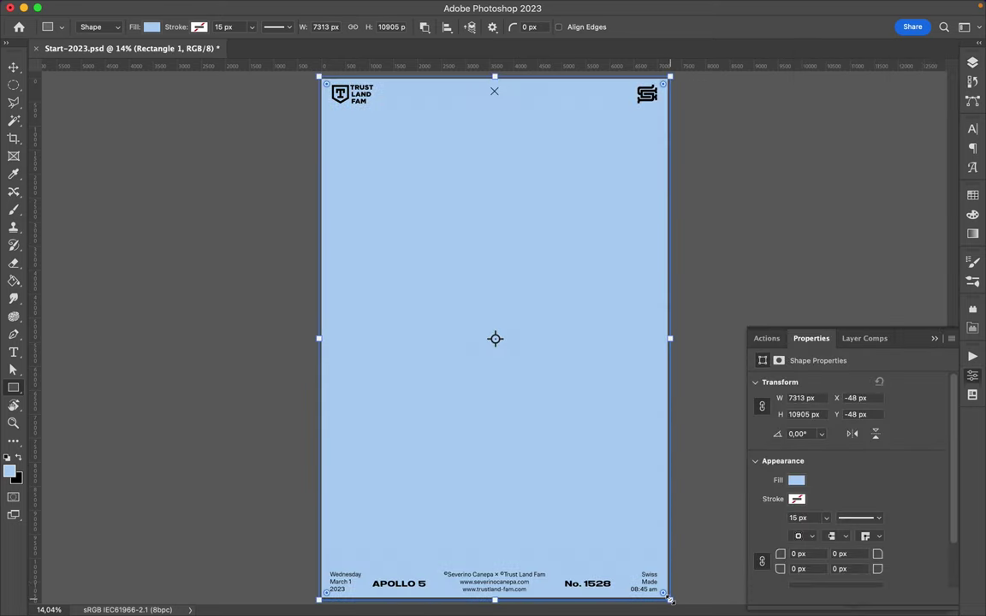
{"action": "left_click", "coordinate": [972, 69]}
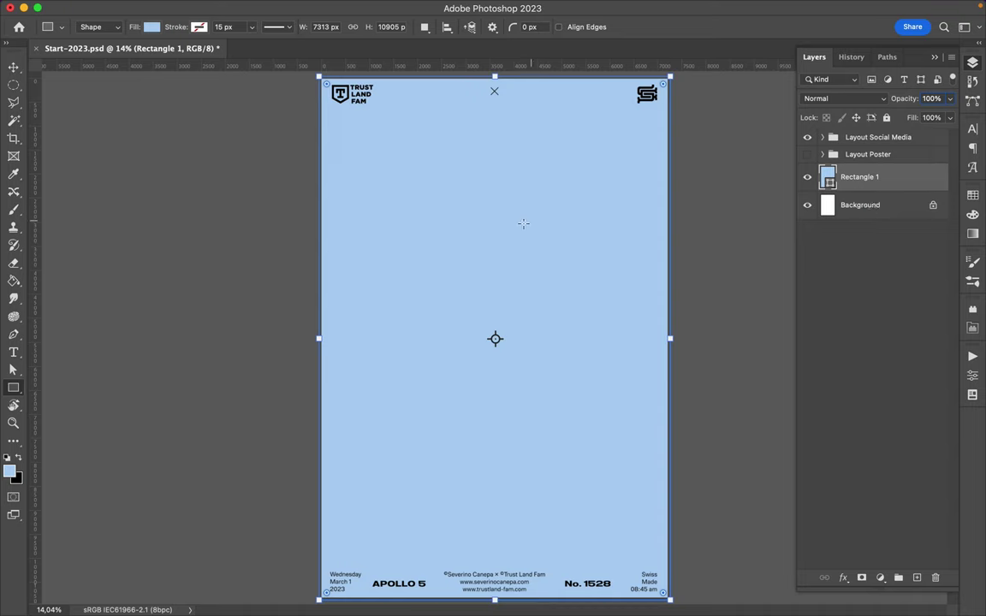
{"action": "key", "text": "v"}
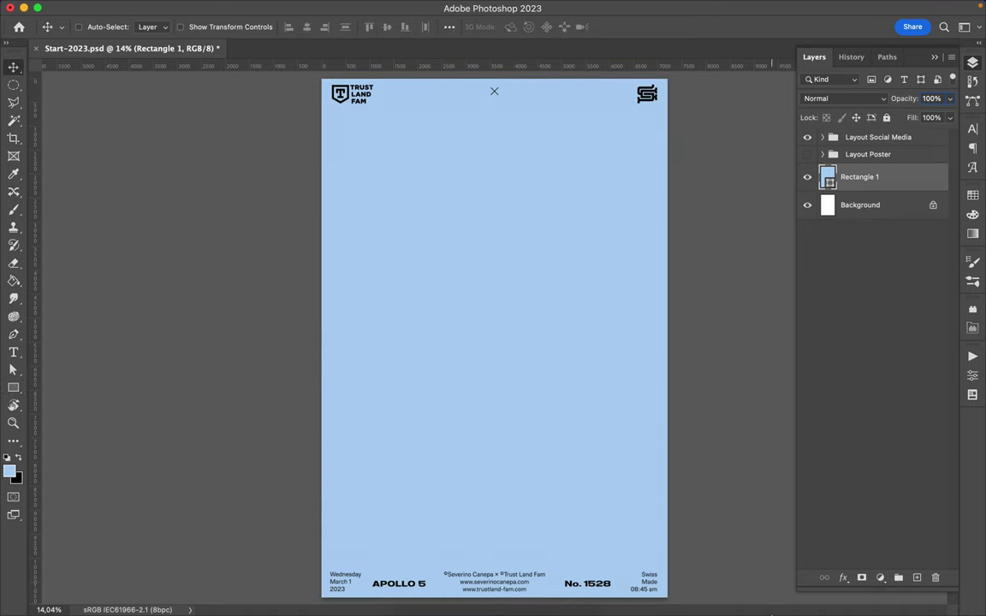
Open Start-2023.psd from the 28-1527 Computer Shit 12 folder in Finder.
{"action": "key", "text": "t"}
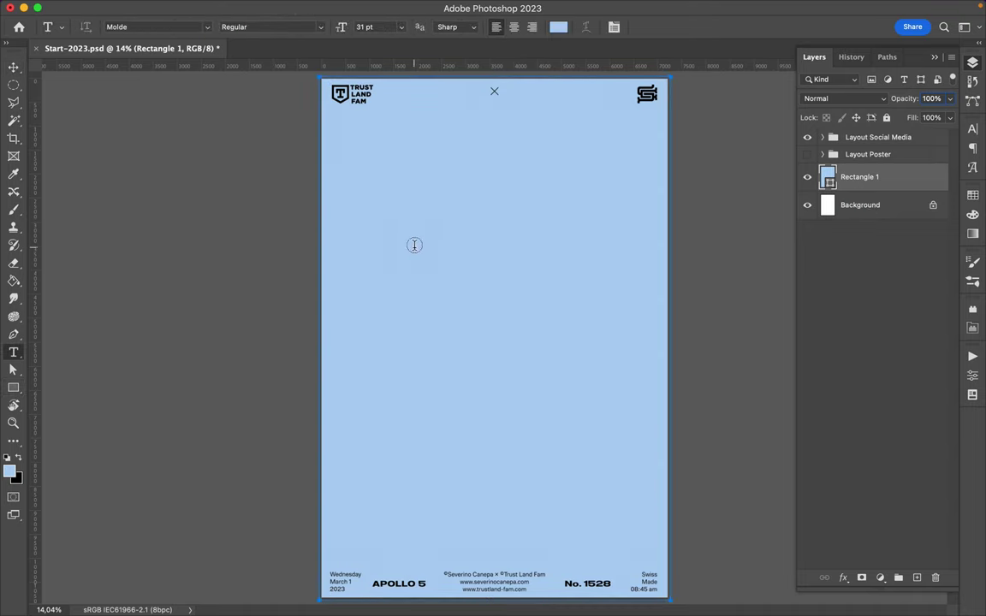
{"action": "key", "text": "v"}
{"action": "mouse_move", "coordinate": [418, 610]}
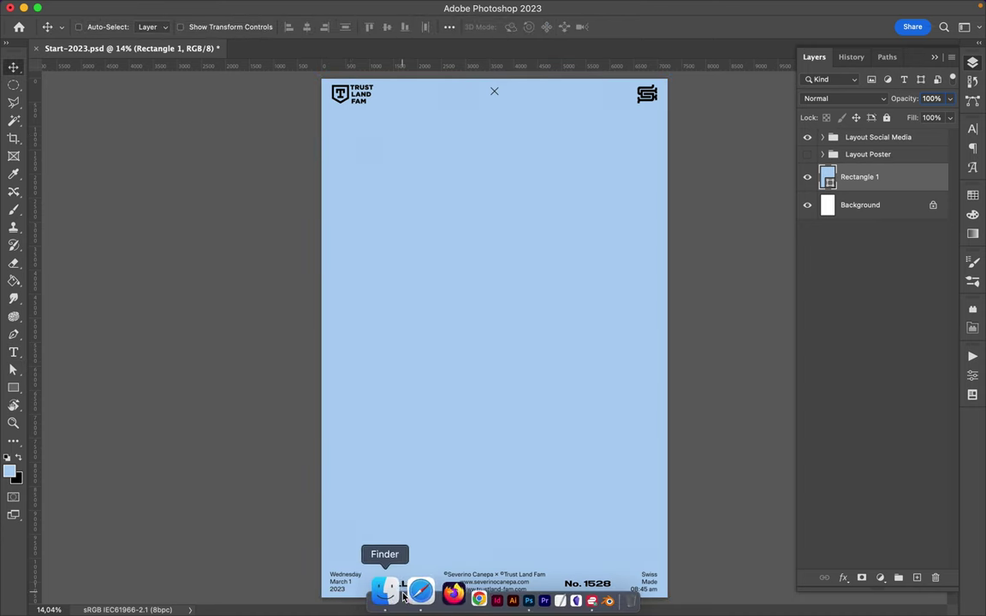
{"action": "left_click", "coordinate": [395, 592]}
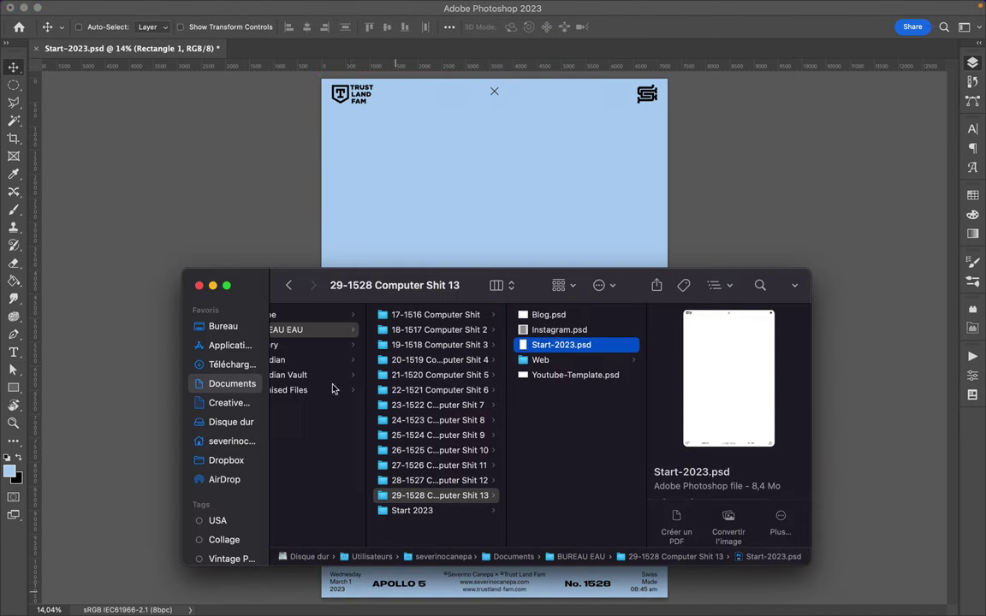
{"action": "left_click", "coordinate": [470, 481]}
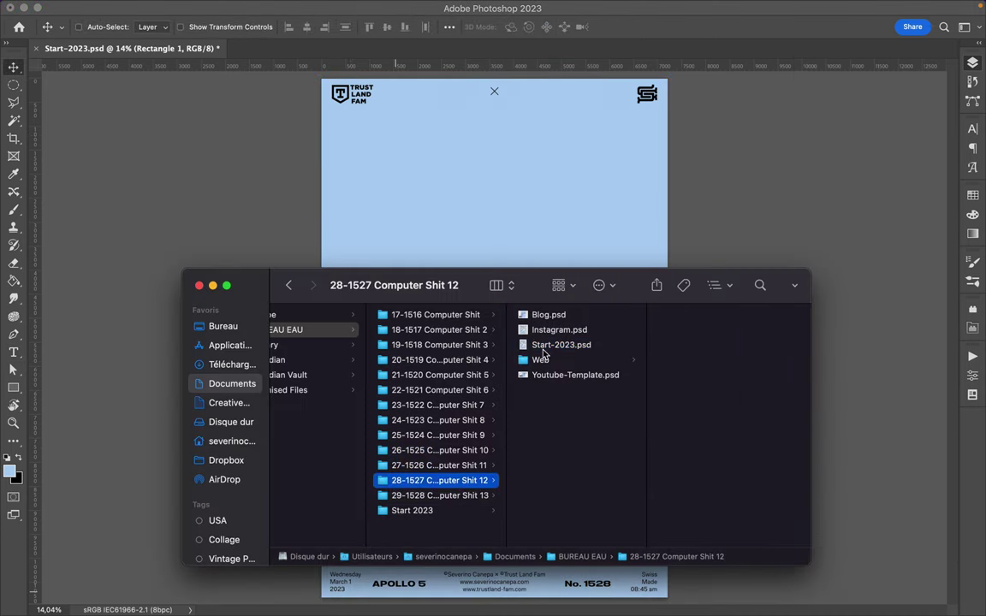
{"action": "left_click", "coordinate": [575, 347]}
{"action": "double_click", "coordinate": [572, 346]}
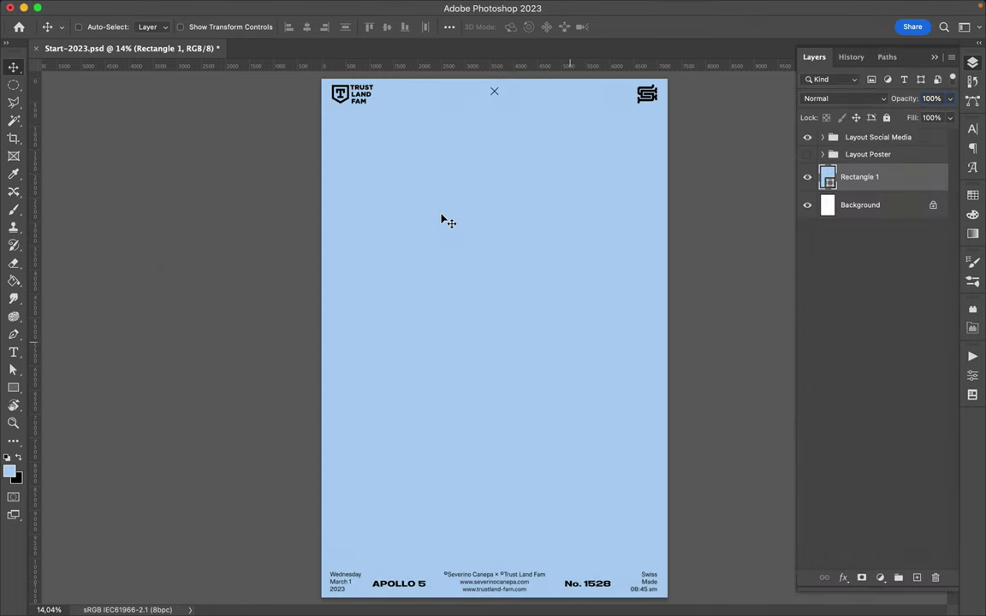
Select the old poster's pixel glyph layers and drag them onto the new light blue poster.
{"action": "left_click", "coordinate": [417, 216], "text": "super"}
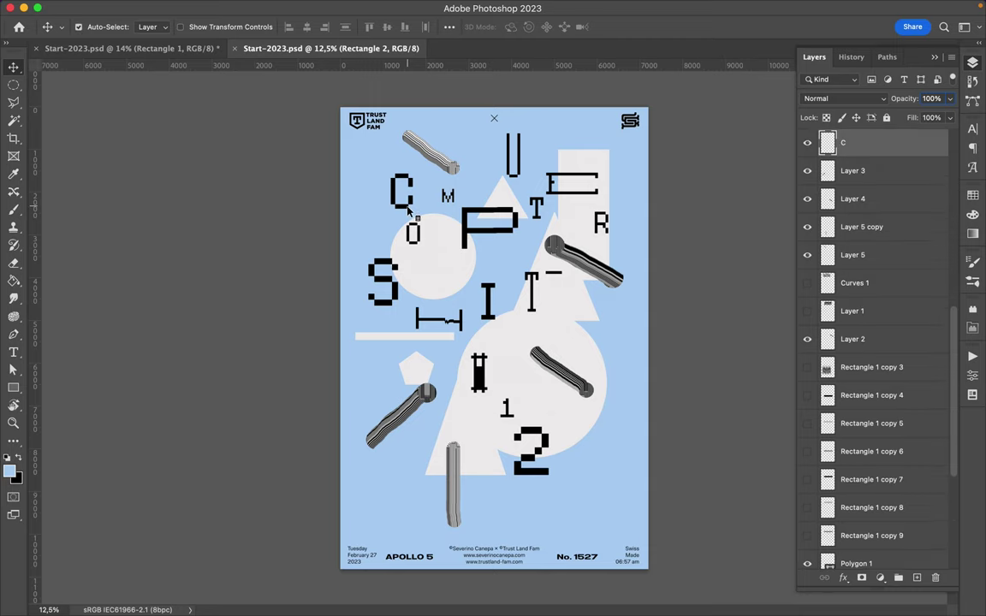
{"action": "left_click", "coordinate": [417, 237], "text": "shift"}
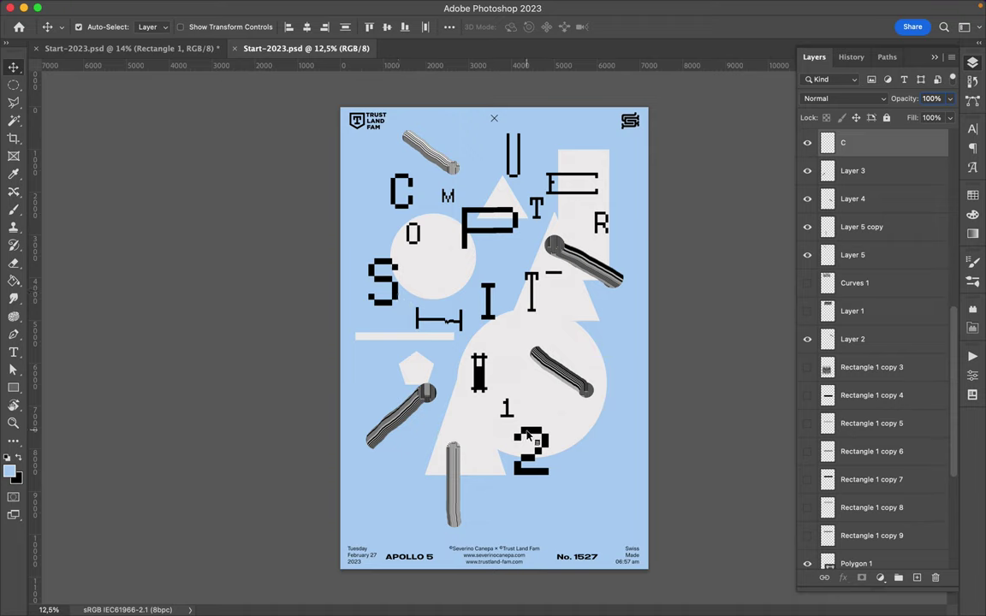
{"action": "left_click_drag", "start_coordinate": [531, 438], "coordinate": [171, 60]}
{"action": "left_click", "coordinate": [171, 50]}
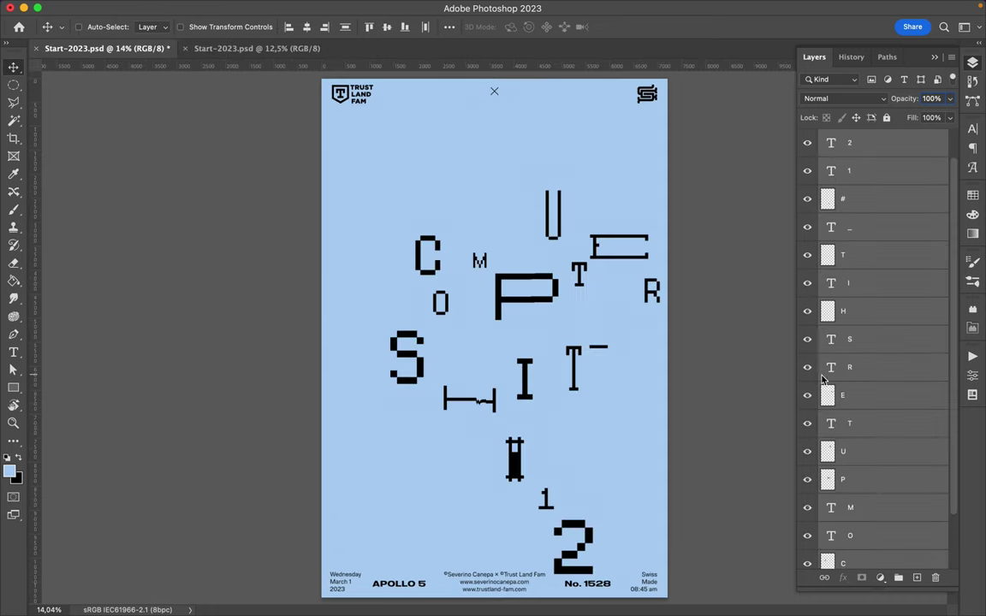
Nudge the glyphs up-left and change the 2 numeral to 3 so it reads #13.
{"action": "scroll", "coordinate": [807, 369], "scroll_direction": "down", "scroll_amount": 2}
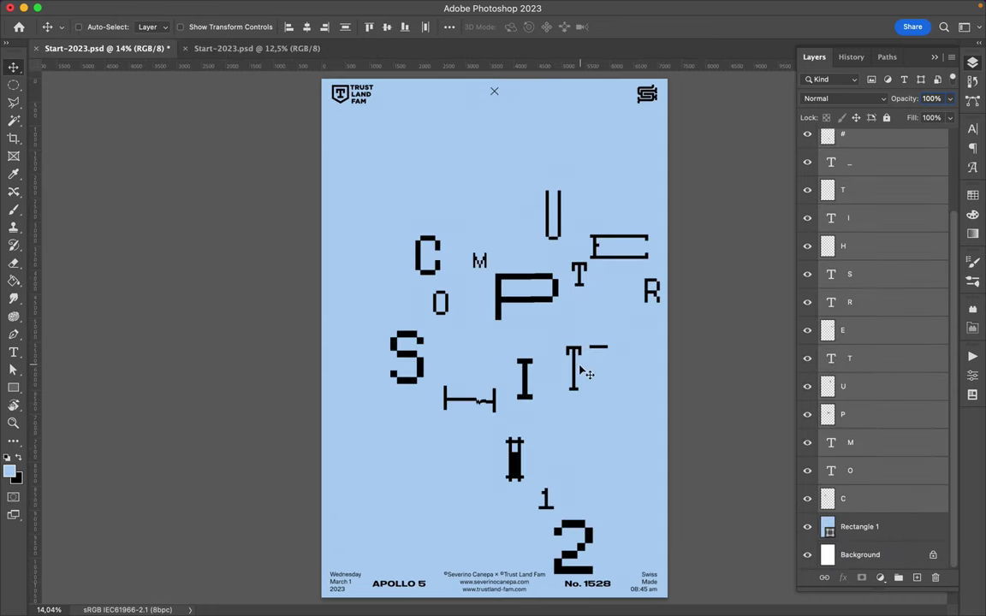
{"action": "left_click_drag", "start_coordinate": [585, 370], "coordinate": [539, 325]}
{"action": "key", "text": "t"}
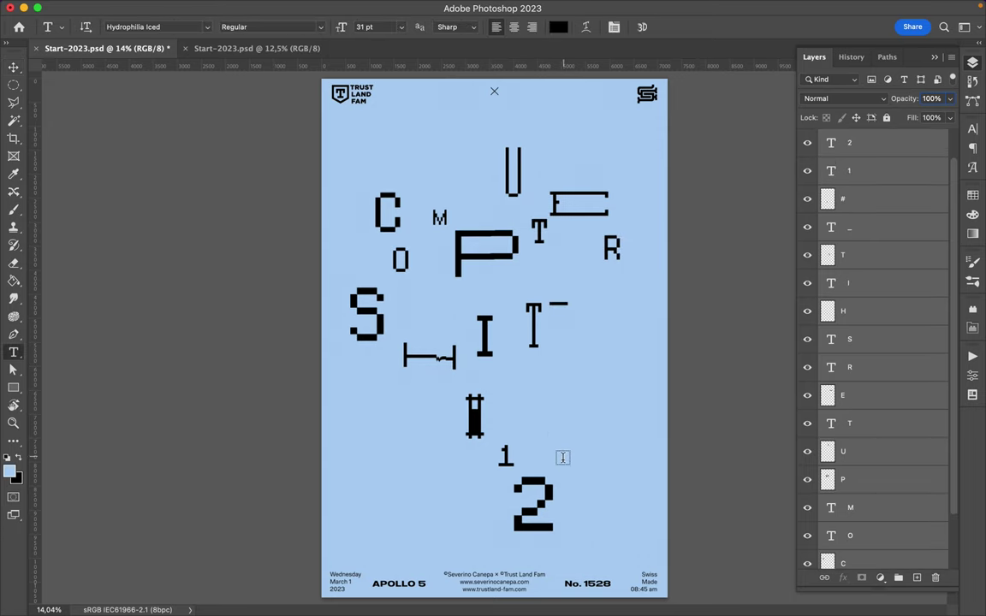
{"action": "double_click", "coordinate": [562, 500]}
{"action": "type", "text": "3"}
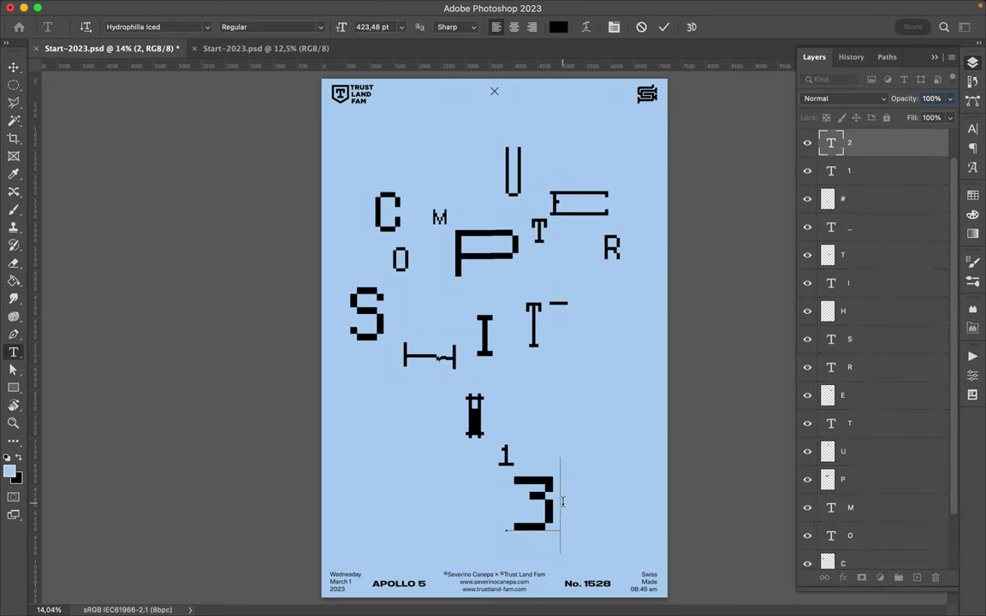
{"action": "key", "text": "Escape"}
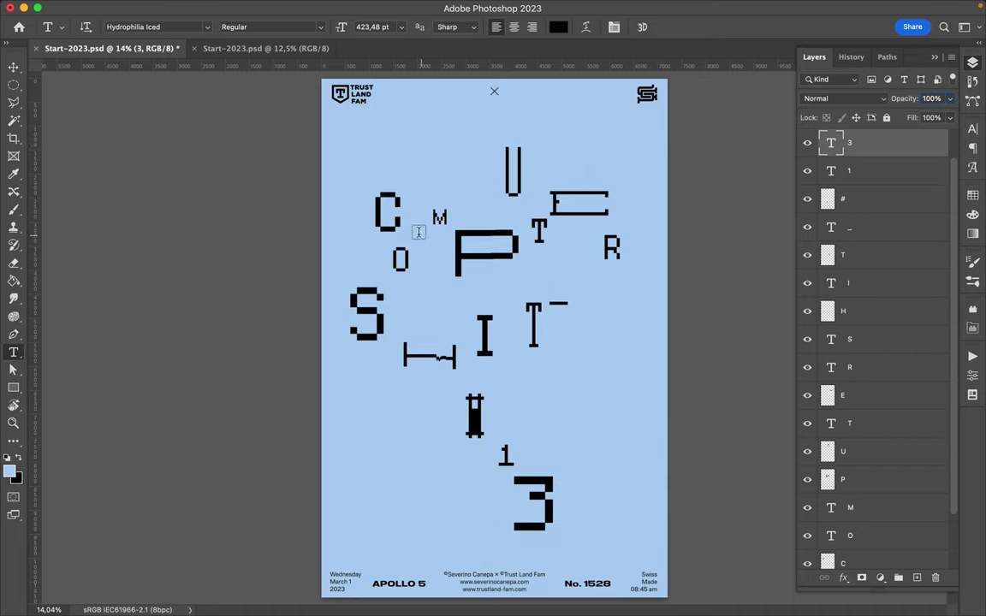
Group all the letter layers into a group named Typography.
{"action": "key", "text": "v"}
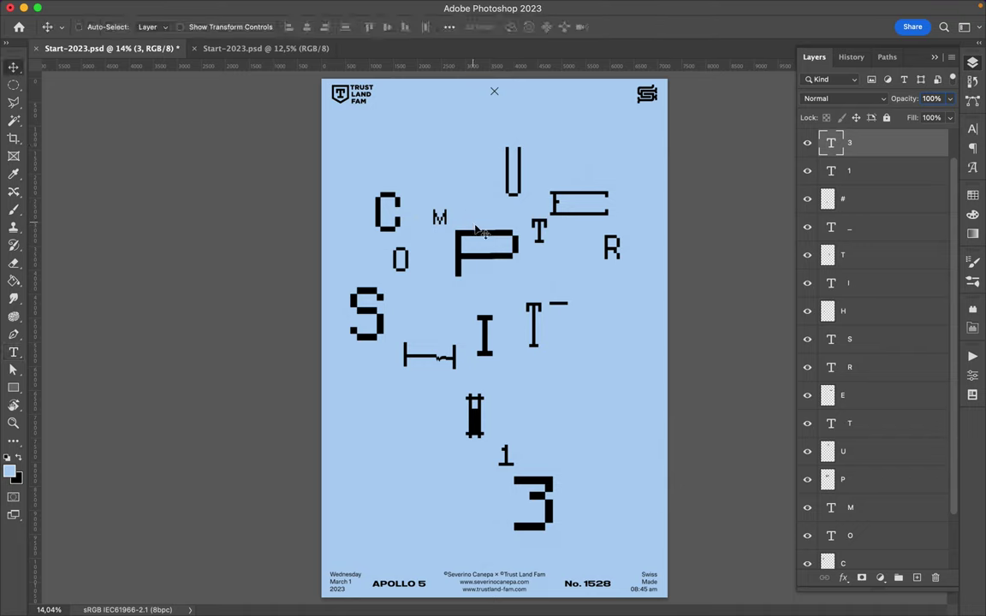
{"action": "scroll", "coordinate": [826, 210], "scroll_direction": "up", "scroll_amount": 2}
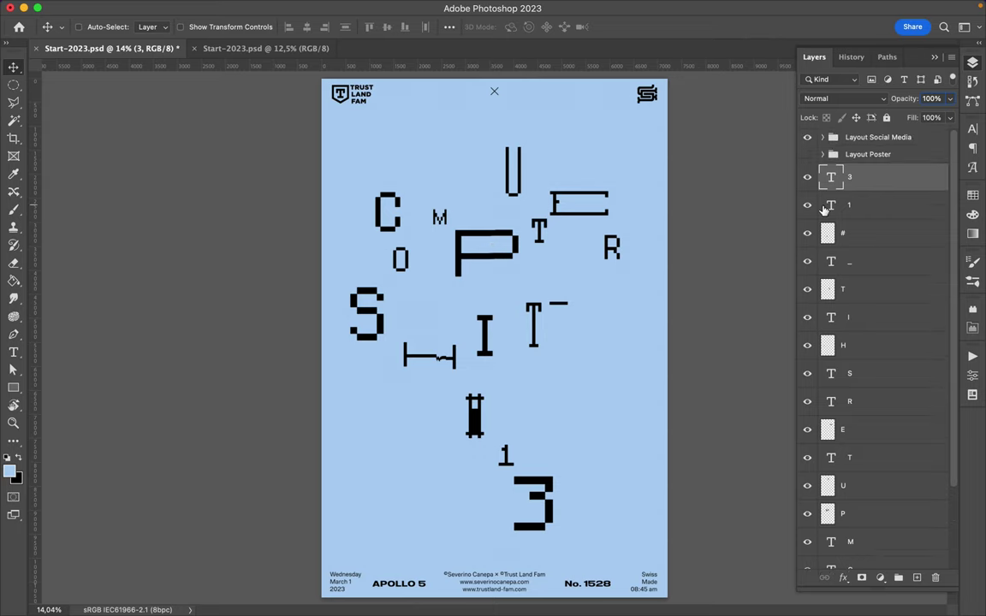
{"action": "scroll", "coordinate": [879, 219], "scroll_direction": "down", "scroll_amount": 4}
{"action": "left_click", "coordinate": [898, 555]}
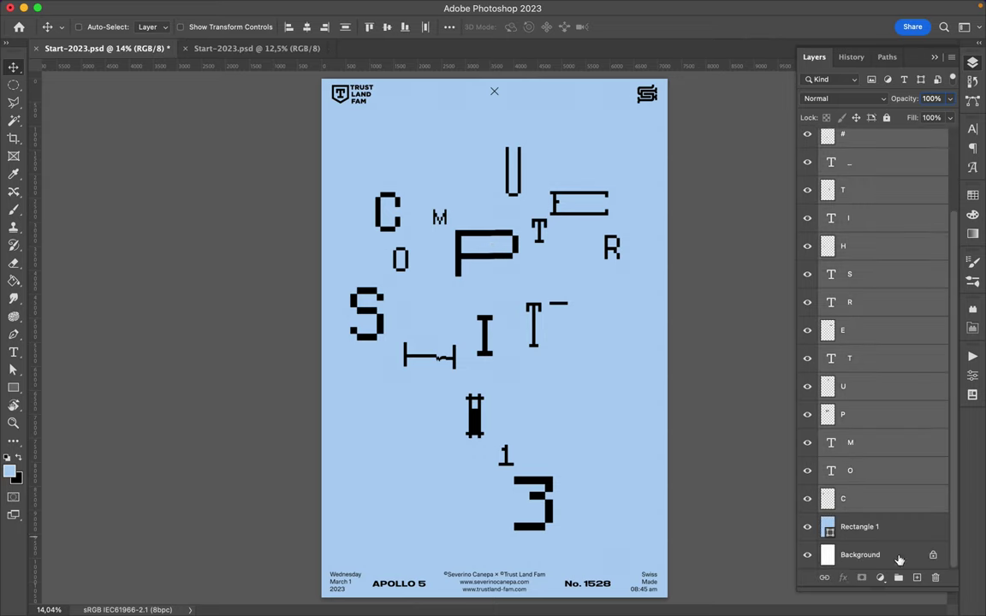
{"action": "left_click", "coordinate": [901, 578]}
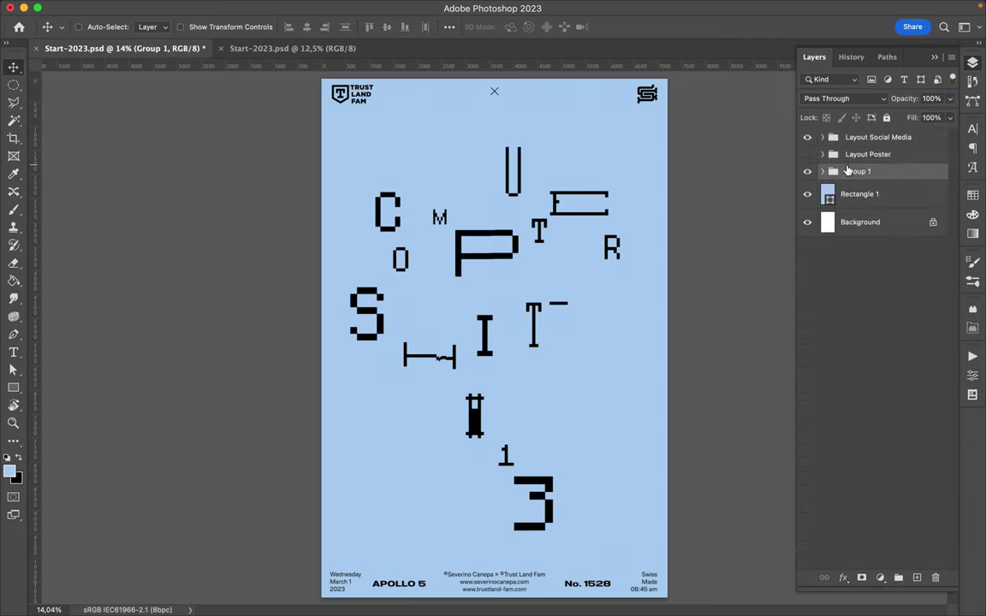
{"action": "double_click", "coordinate": [854, 172]}
{"action": "type", "text": "Typography"}
{"action": "left_click", "coordinate": [856, 194]}
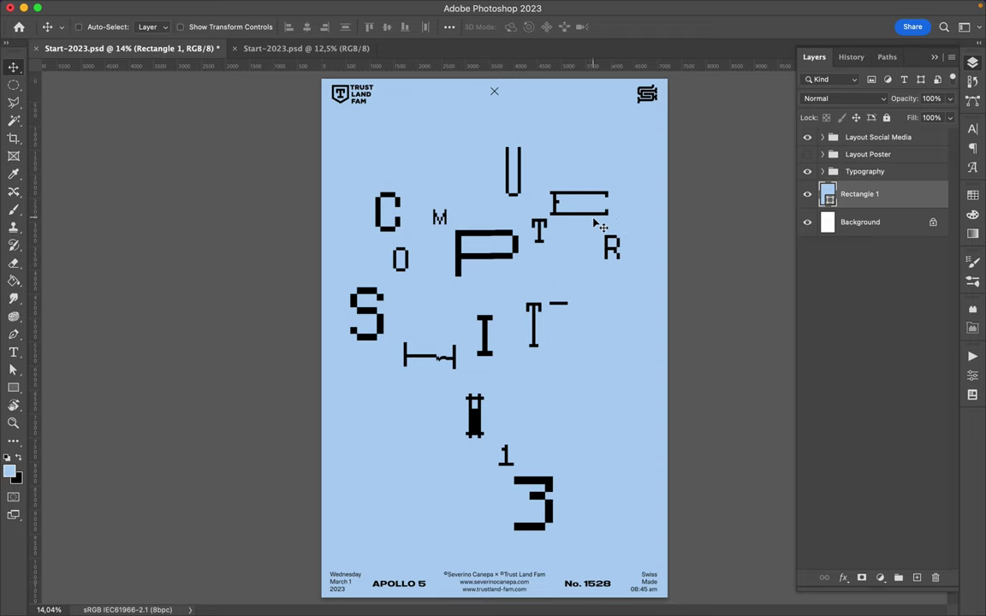
Draw a large ellipse over the C letter on the Background layer.
{"action": "key", "text": "u"}
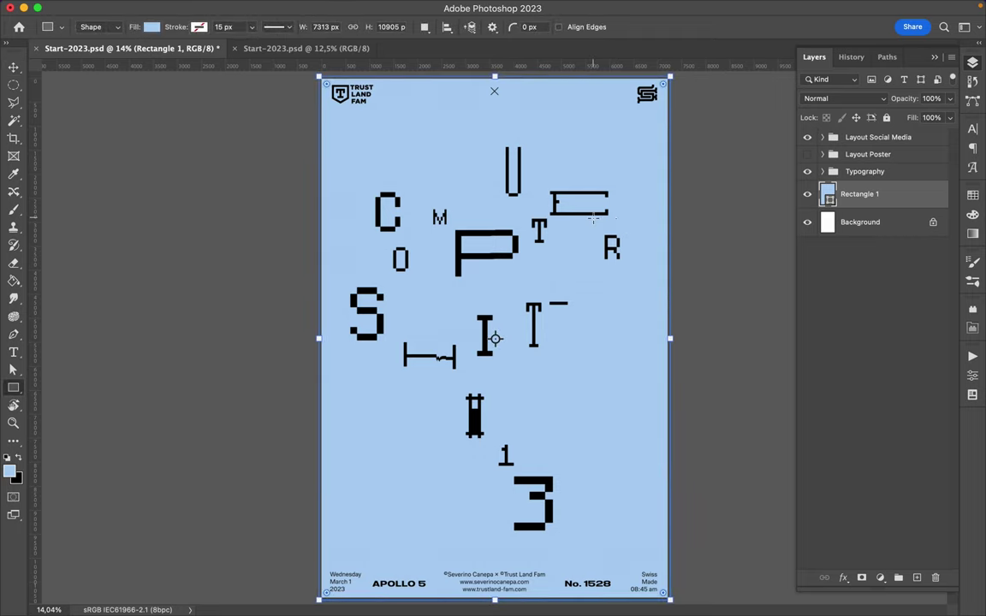
{"action": "left_click", "coordinate": [20, 392]}
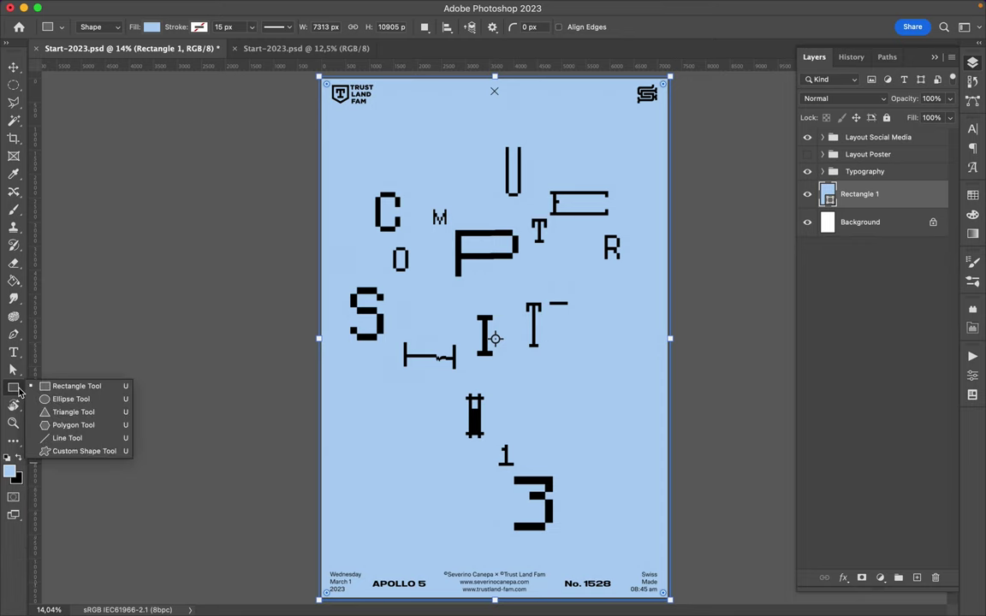
{"action": "left_click", "coordinate": [66, 400]}
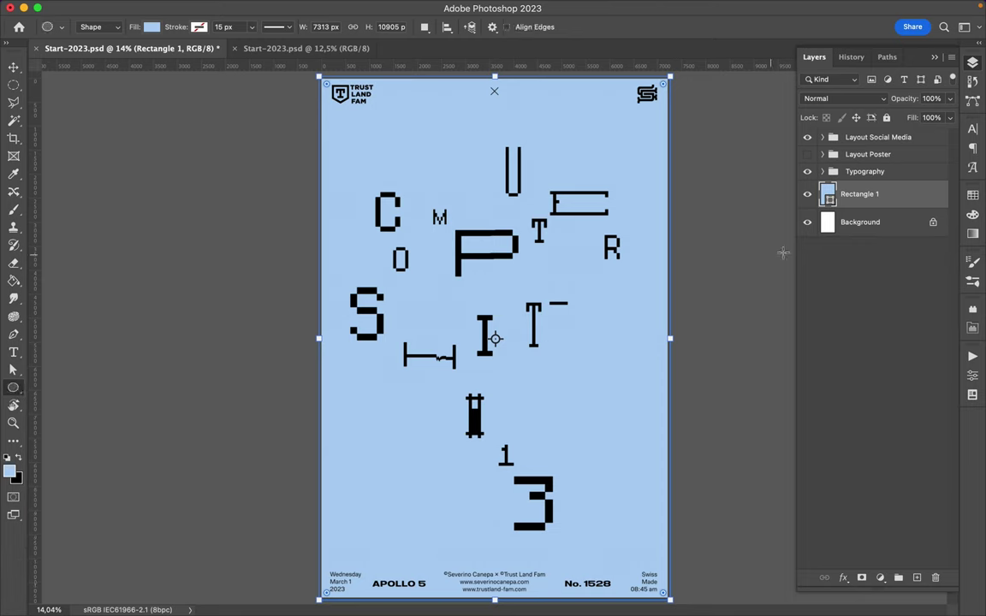
{"action": "left_click", "coordinate": [900, 222]}
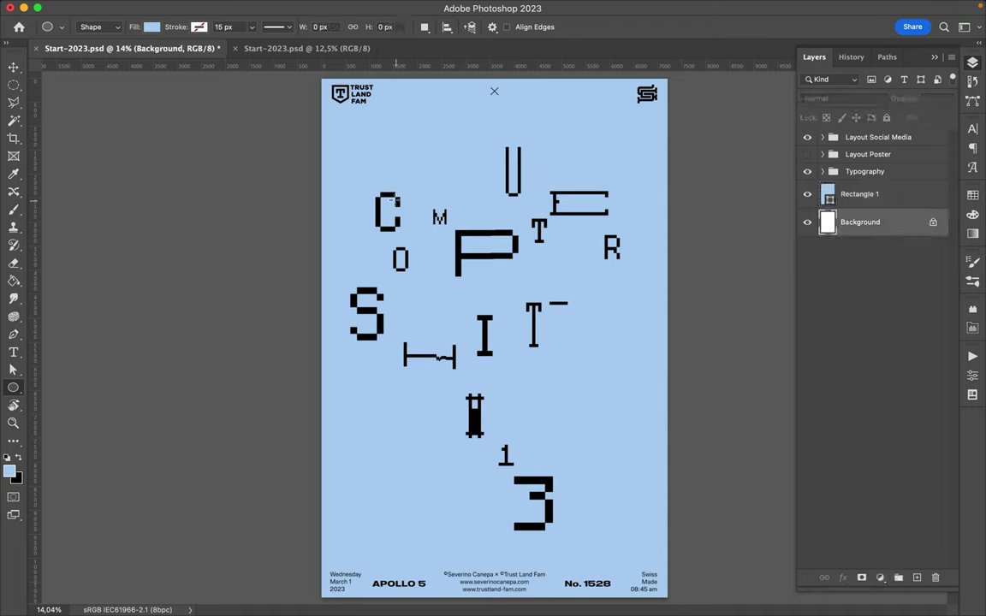
{"action": "left_click_drag", "start_coordinate": [349, 151], "coordinate": [464, 231]}
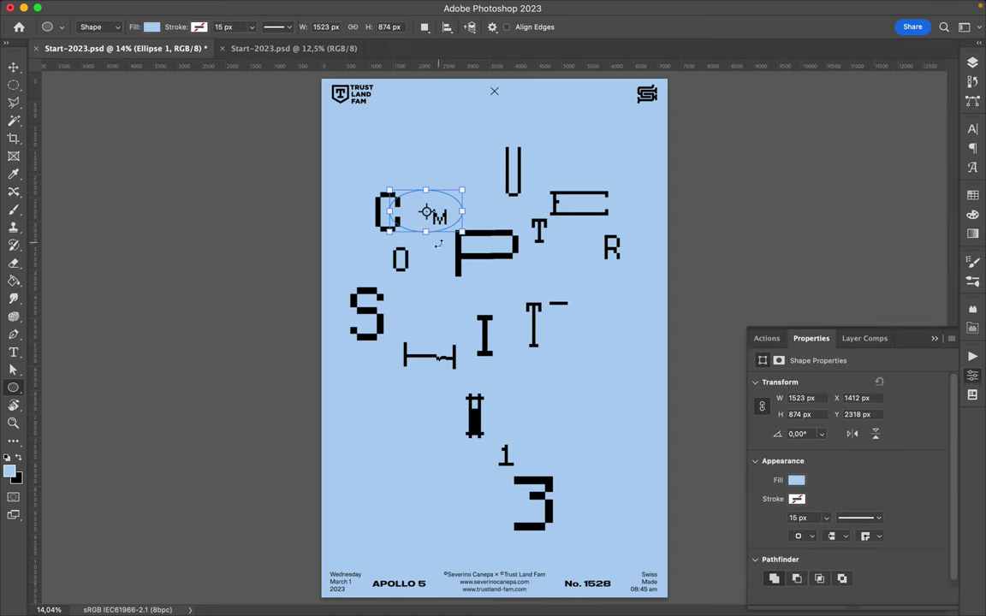
Set the ellipse fill to the near-white recent colour and open the Swatches panel.
{"action": "key", "text": "a"}
{"action": "left_click", "coordinate": [204, 27]}
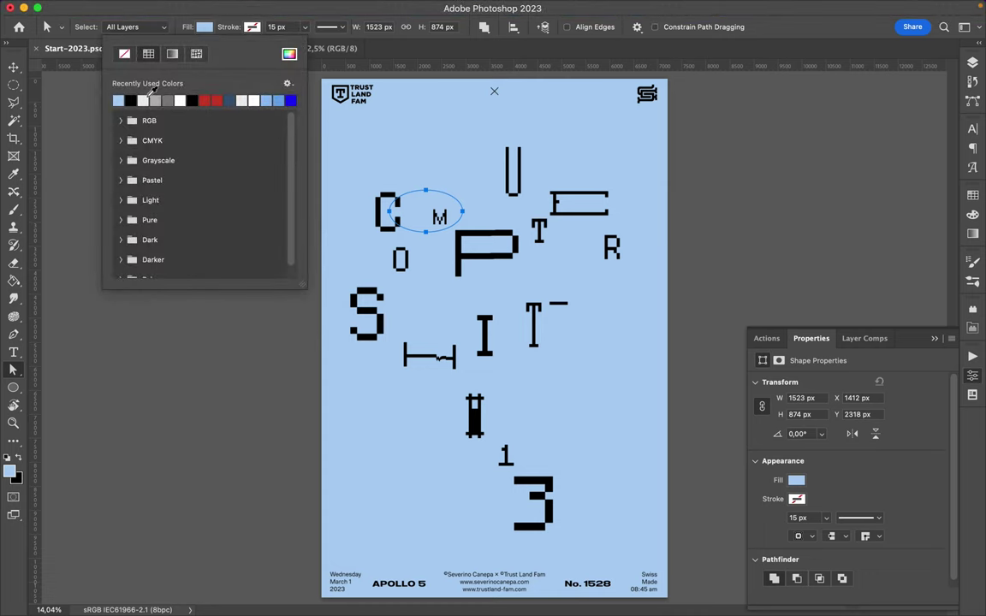
{"action": "left_click", "coordinate": [142, 101]}
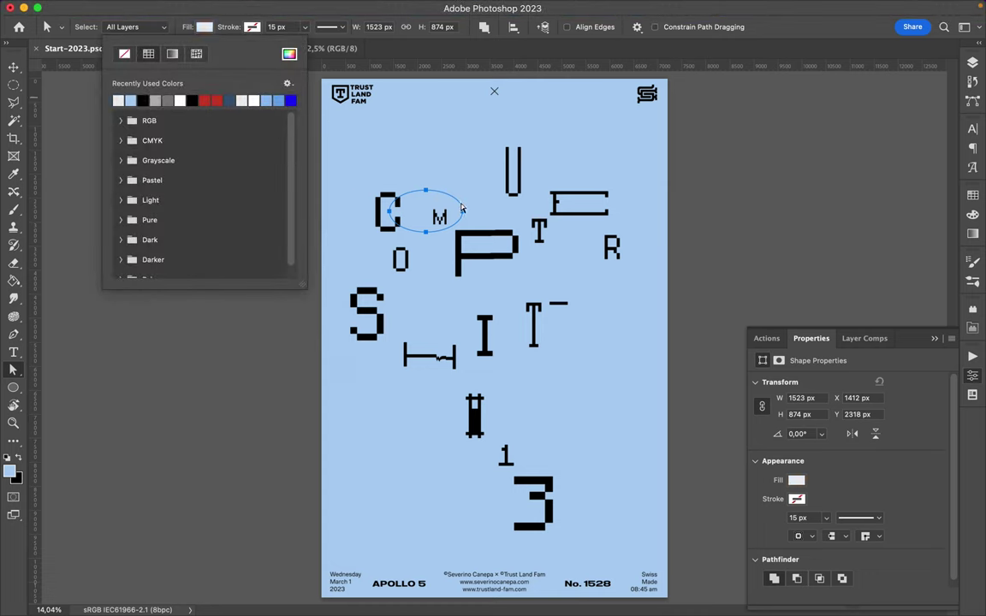
{"action": "key", "text": "Return"}
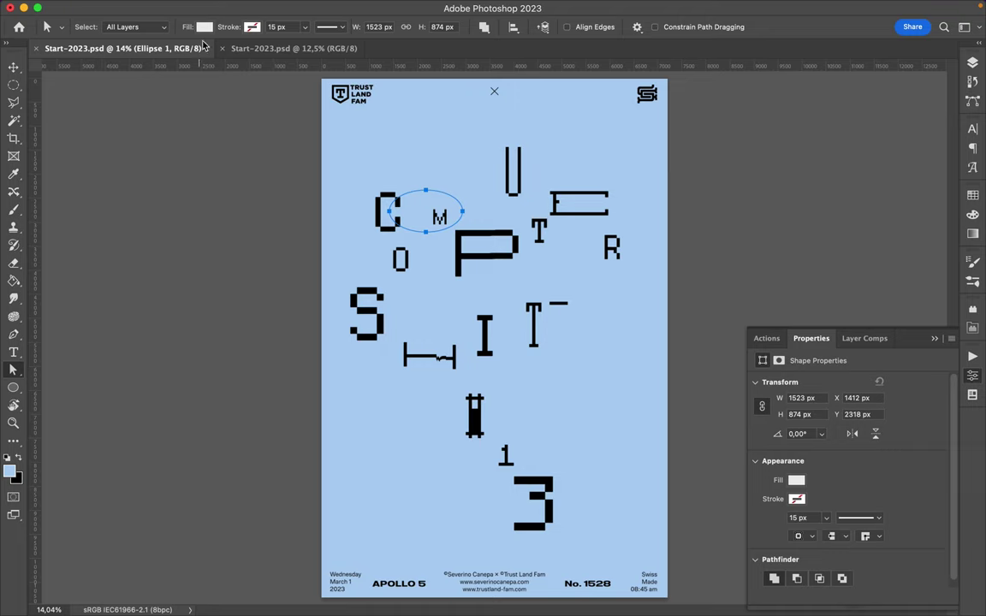
{"action": "left_click", "coordinate": [973, 197]}
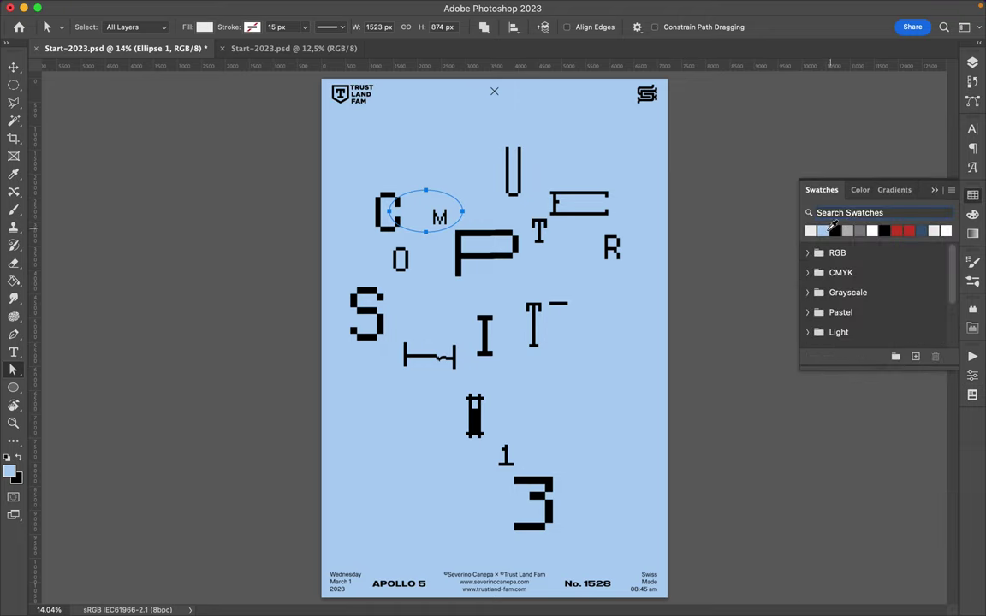
{"action": "key", "text": "v"}
{"action": "left_click", "coordinate": [582, 274]}
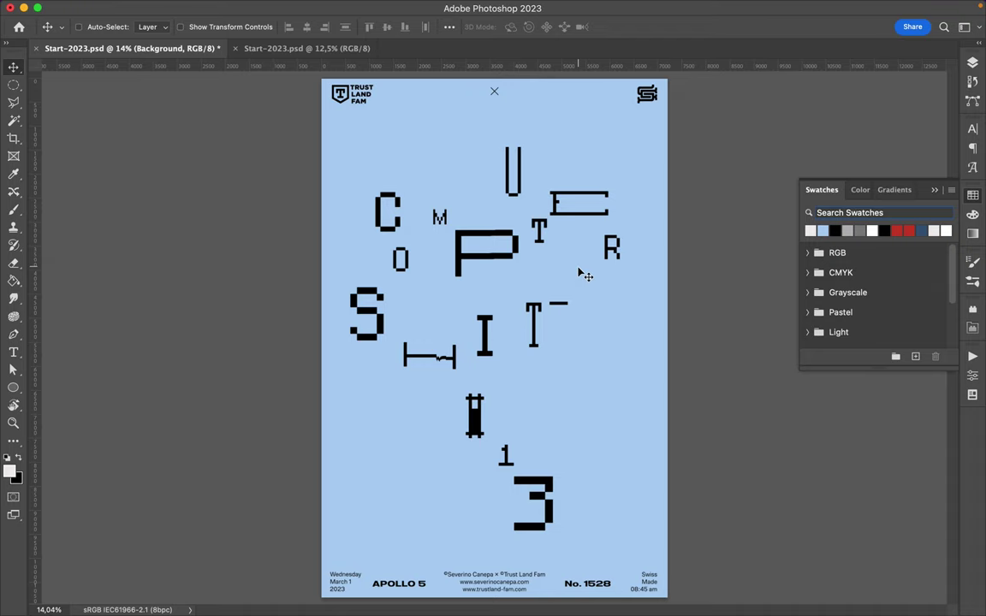
Draw a near-white Ellipse 1 behind the T, placed above Rectangle 1 and nudged down.
{"action": "key", "text": "u"}
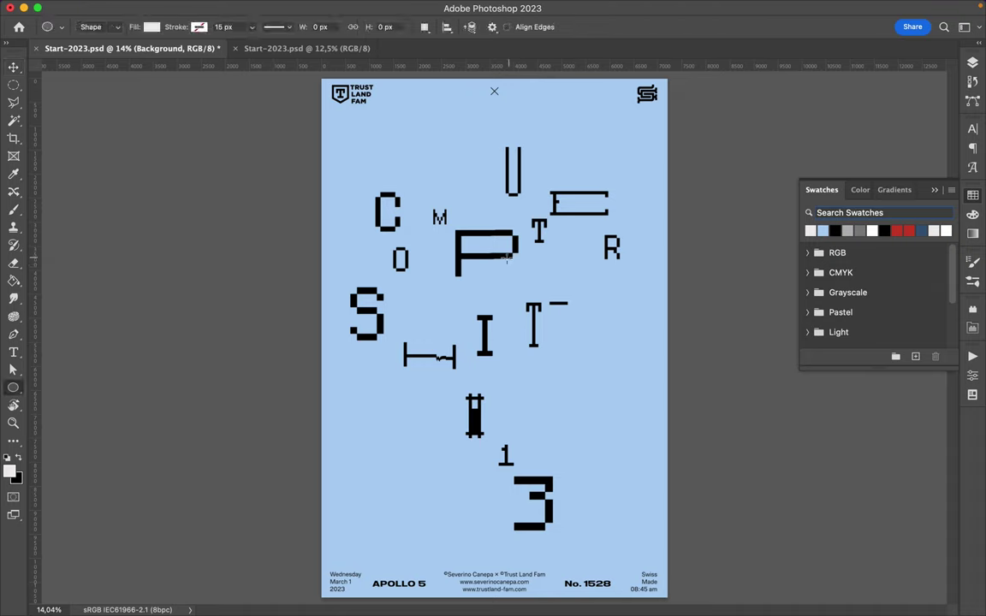
{"action": "left_click_drag", "start_coordinate": [501, 257], "coordinate": [610, 331]}
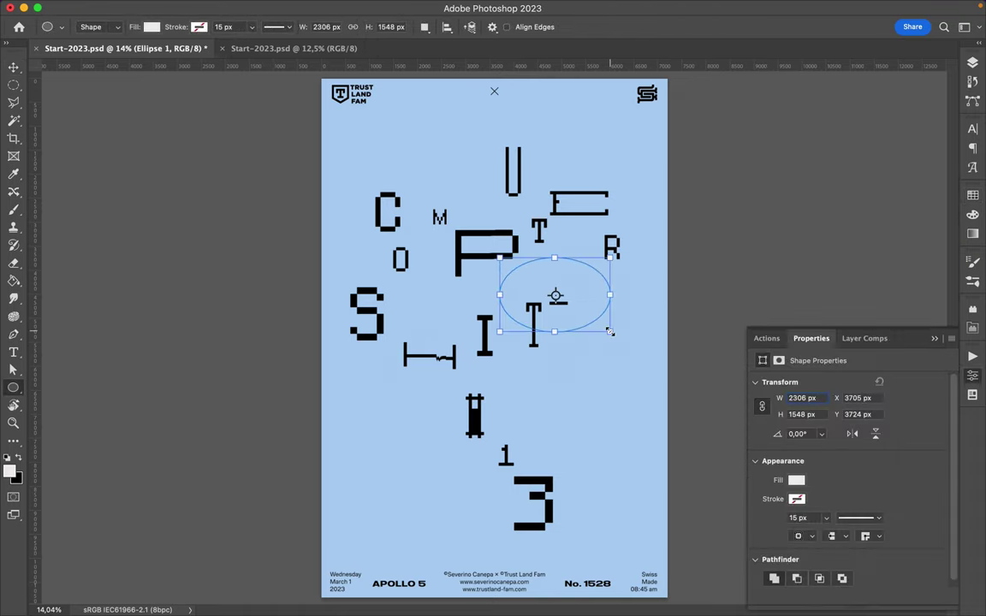
{"action": "key", "text": "v"}
{"action": "key", "text": "a"}
{"action": "left_click", "coordinate": [973, 61]}
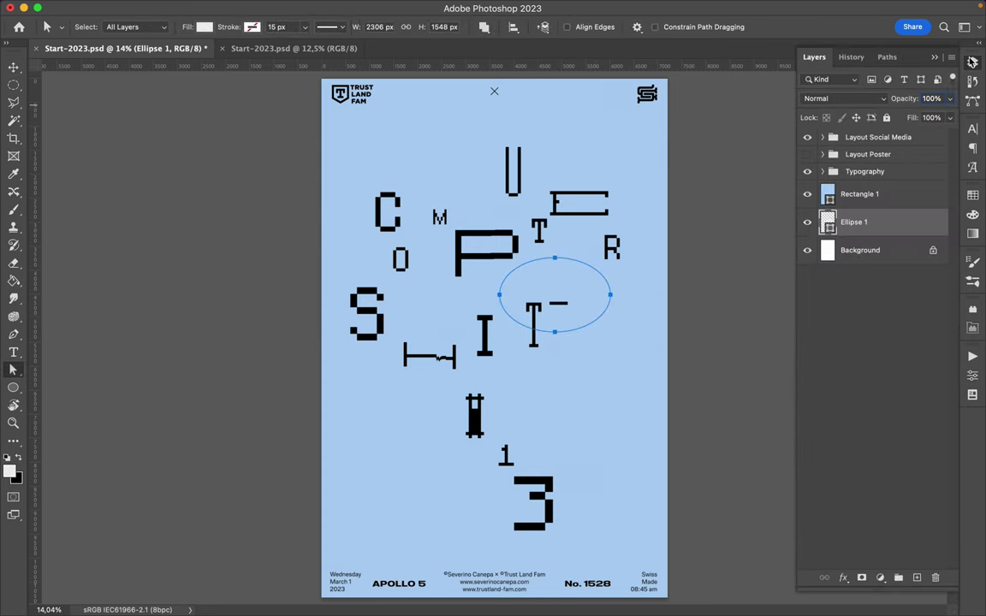
{"action": "left_click_drag", "start_coordinate": [857, 222], "coordinate": [848, 190]}
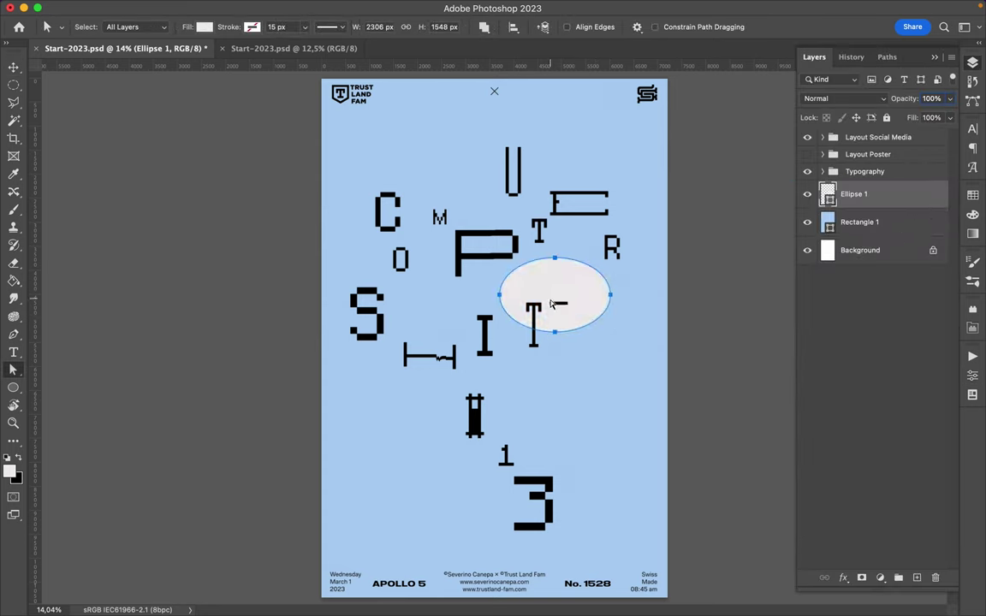
{"action": "key", "text": "v"}
{"action": "mouse_move", "coordinate": [583, 295]}
{"action": "left_mouse_down"}
{"action": "mouse_move", "coordinate": [580, 317]}
{"action": "mouse_move", "coordinate": [590, 299]}
{"action": "left_mouse_up"}
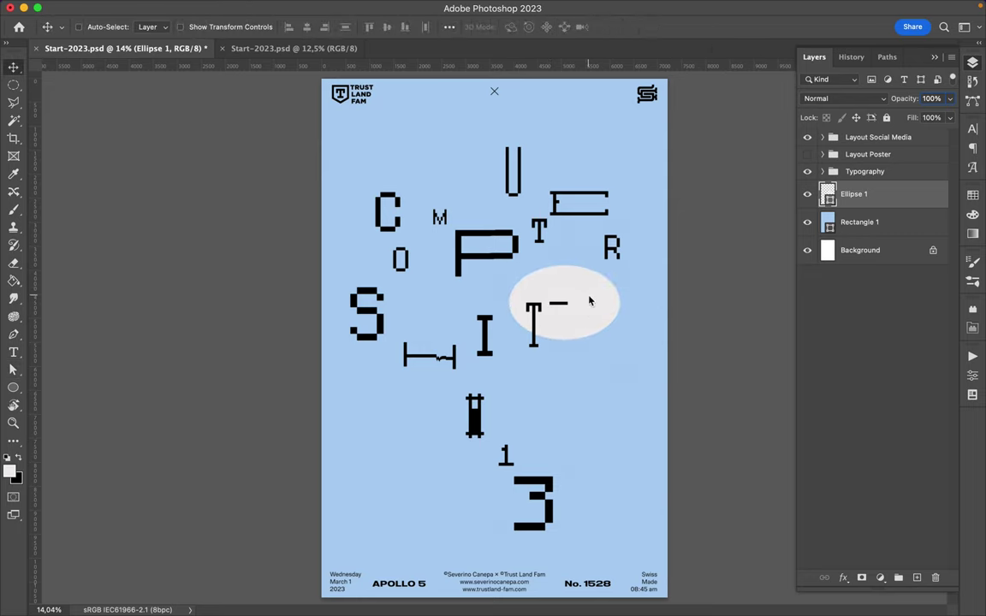
Draw a near-white pentagon beside the #, rotate it about 30 degrees, and raise it slightly.
{"action": "key", "text": "u"}
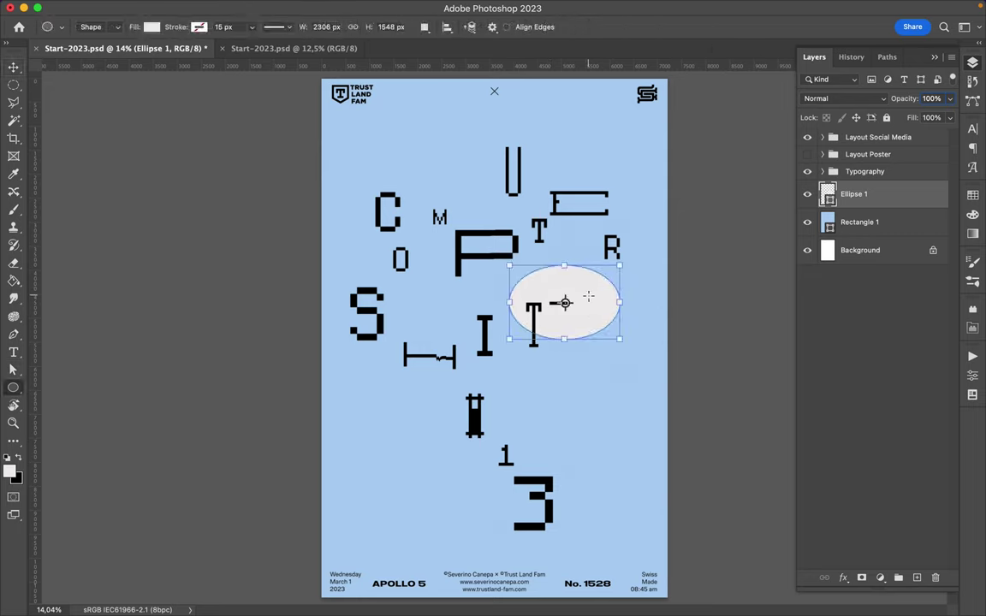
{"action": "left_click", "coordinate": [16, 388]}
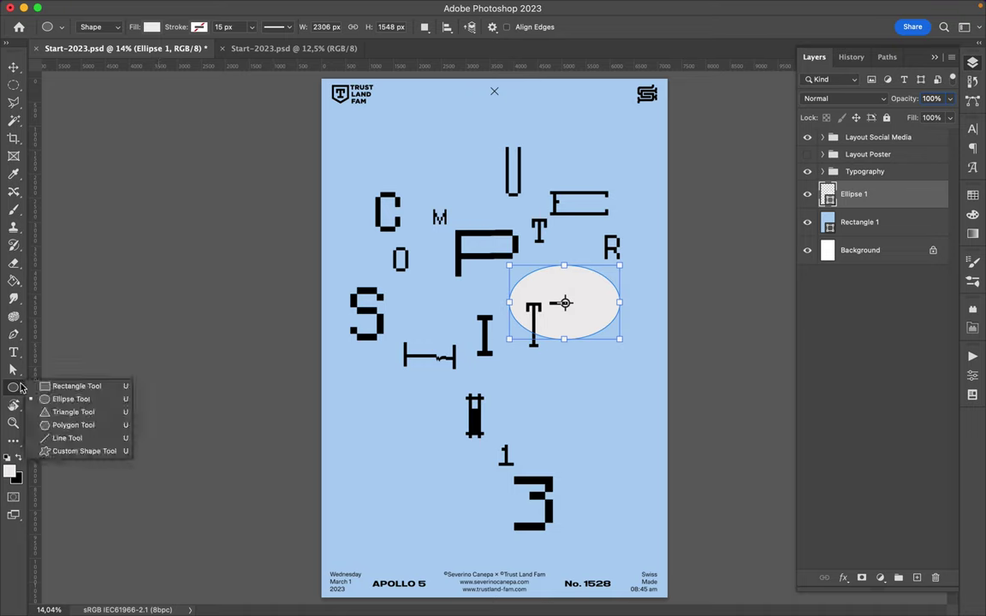
{"action": "left_click", "coordinate": [64, 427]}
{"action": "left_click_drag", "start_coordinate": [406, 374], "coordinate": [478, 514]}
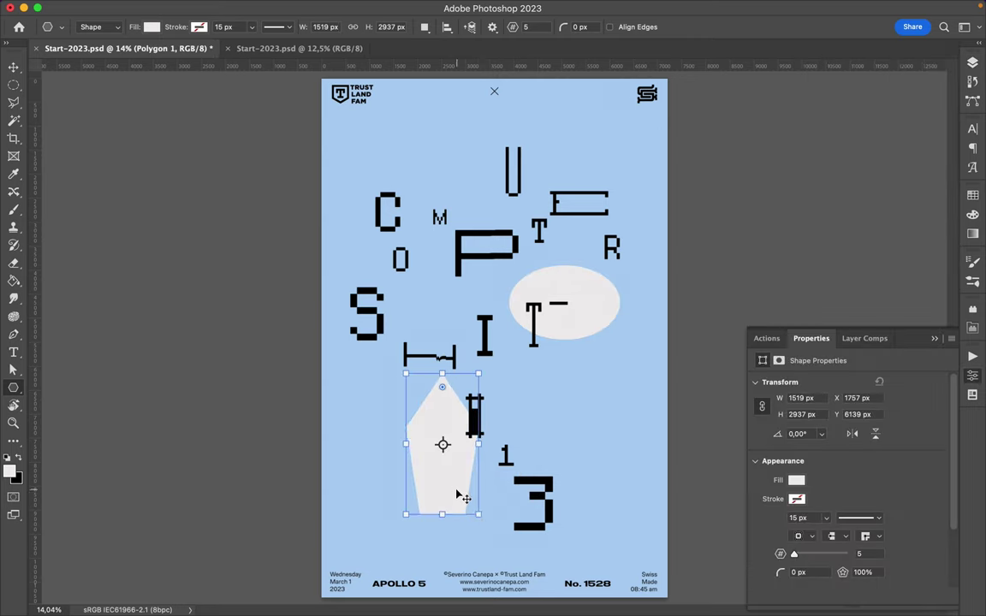
{"action": "key", "text": "v"}
{"action": "key", "text": "ctrl+t"}
{"action": "left_click_drag", "start_coordinate": [364, 315], "coordinate": [352, 359]}
{"action": "key", "text": "Return"}
{"action": "left_click_drag", "start_coordinate": [425, 413], "coordinate": [432, 387]}
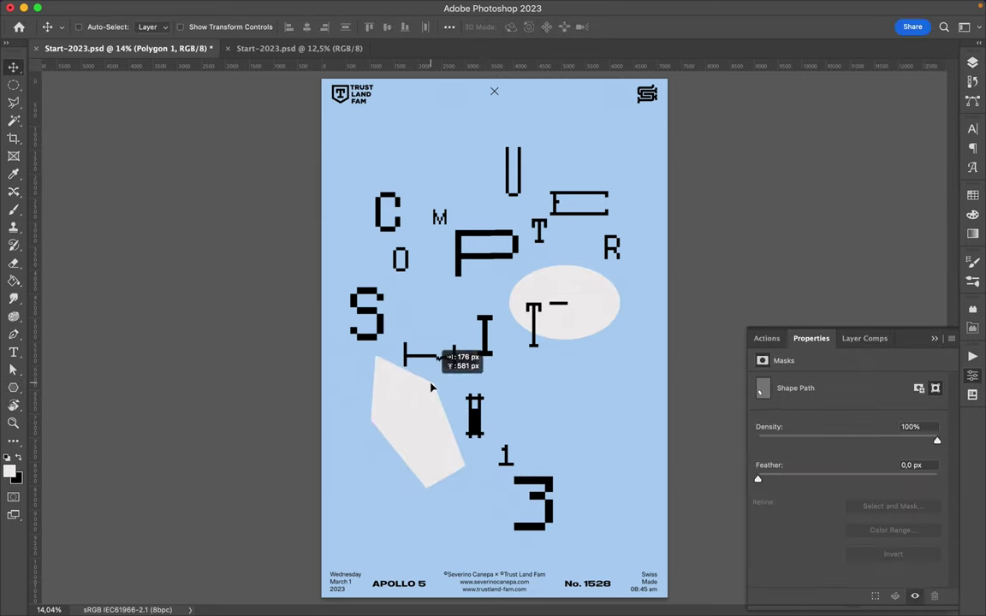
{"action": "key", "text": "ctrl"}
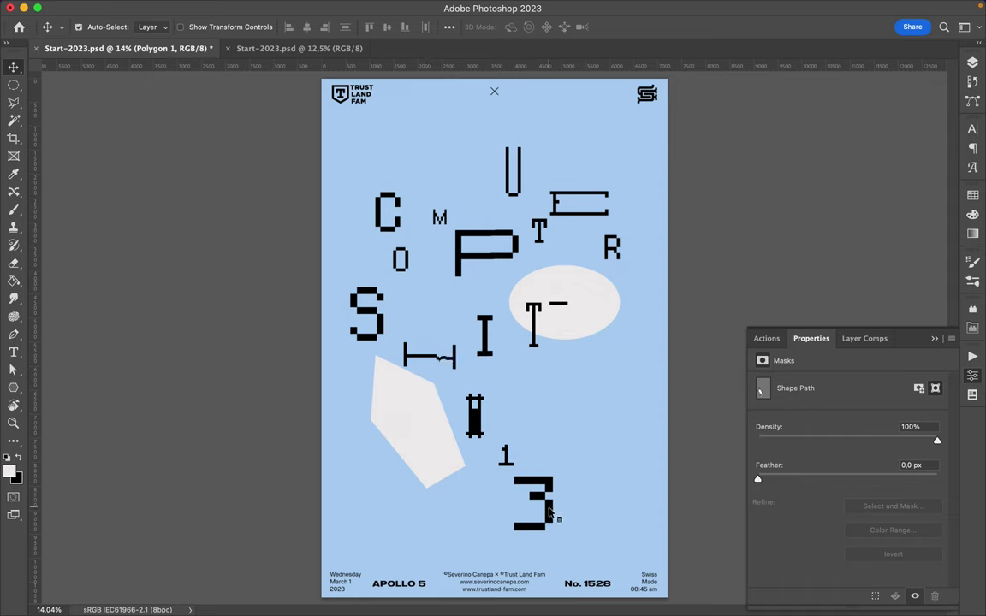
Reposition the 3 higher right of the 1, and shift the # and pentagon down-left.
{"action": "double_click", "coordinate": [550, 512]}
{"action": "key", "text": "Escape"}
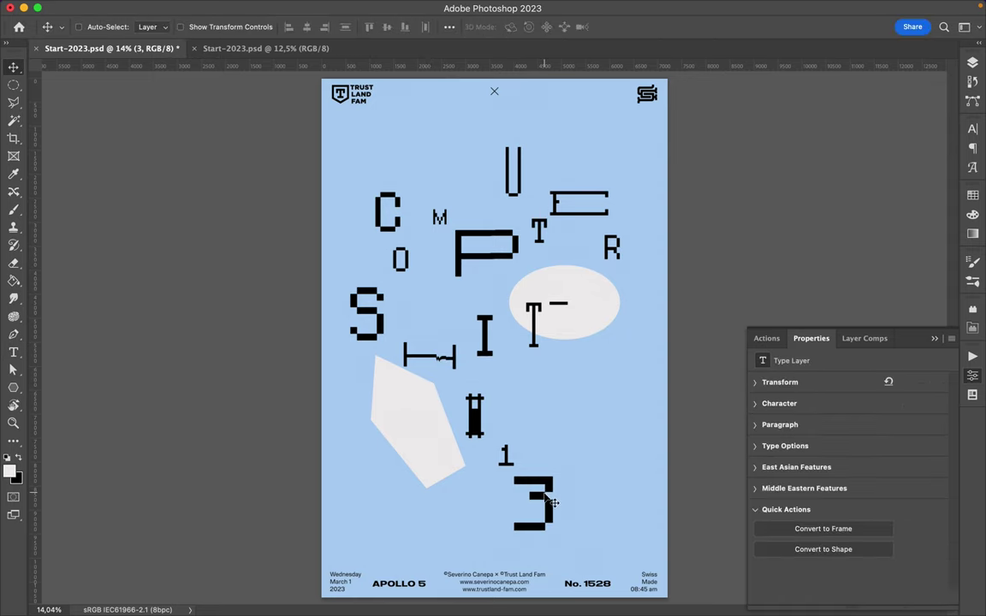
{"action": "left_click_drag", "start_coordinate": [549, 504], "coordinate": [576, 415]}
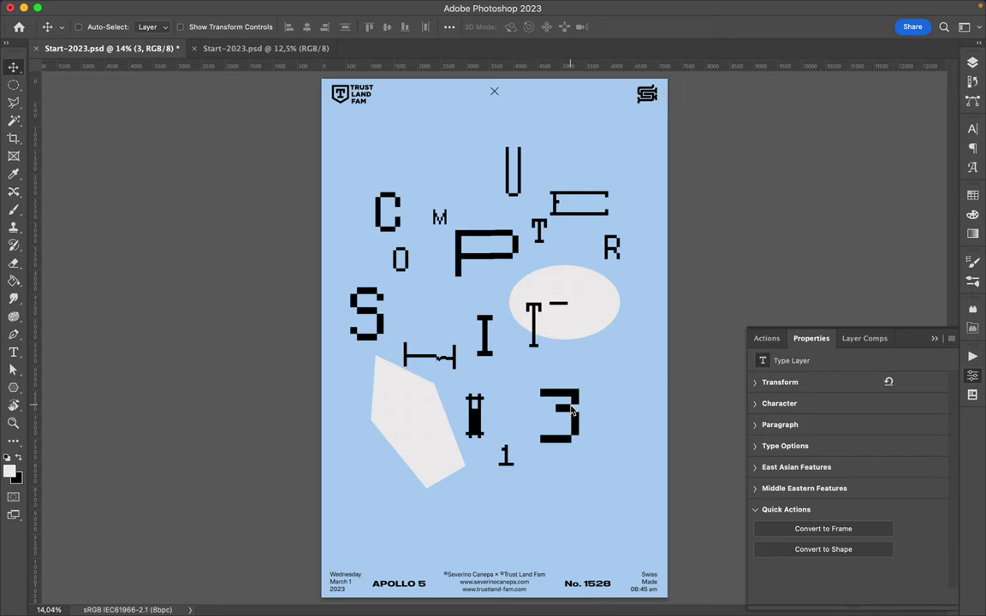
{"action": "left_click", "coordinate": [477, 426]}
{"action": "left_click_drag", "start_coordinate": [476, 425], "coordinate": [461, 472]}
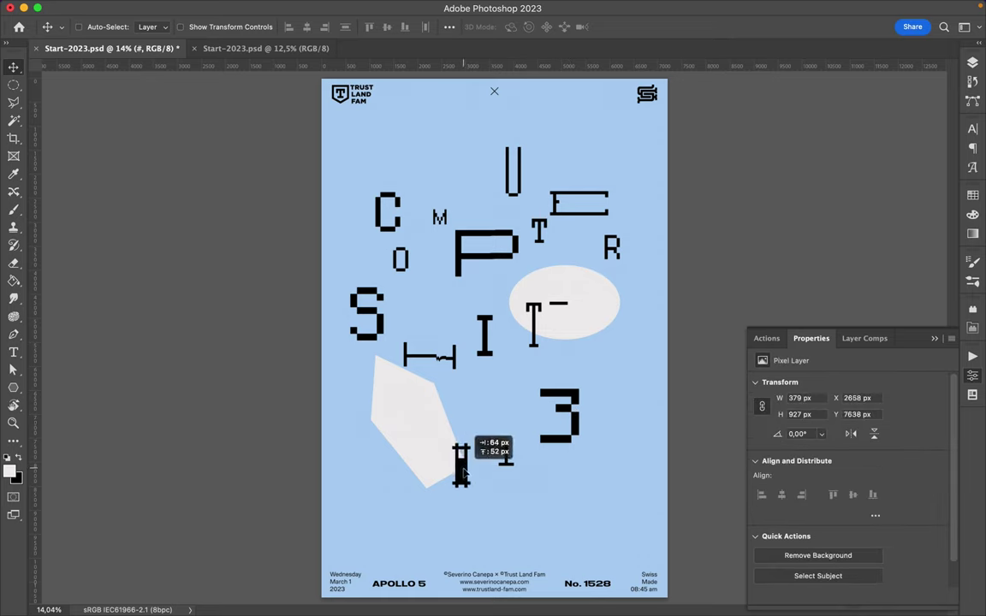
{"action": "left_click_drag", "start_coordinate": [416, 414], "coordinate": [427, 459]}
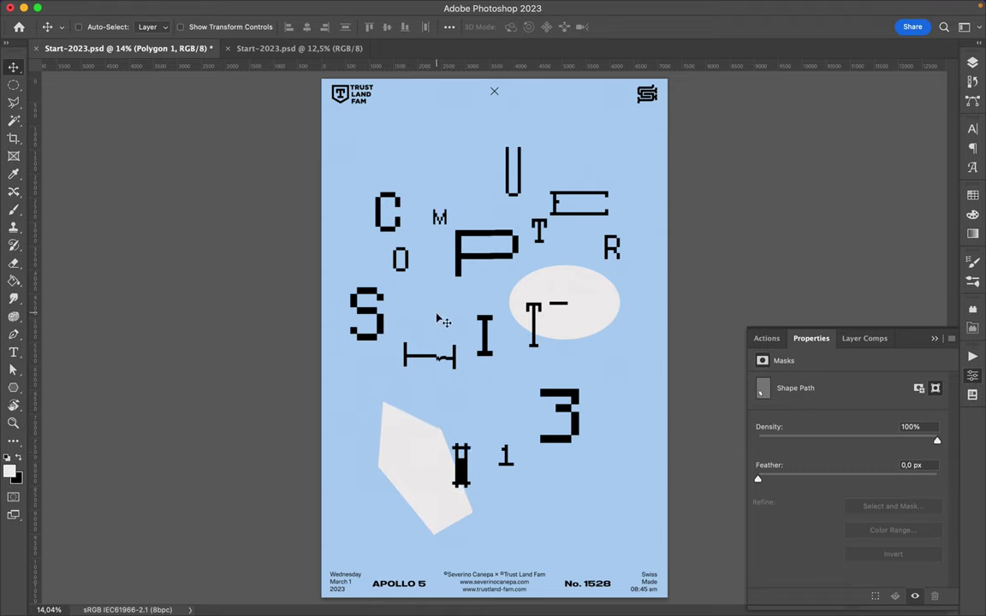
Draw a pen line from left of the O to the lower right with no fill and white stroke.
{"action": "key", "text": "p"}
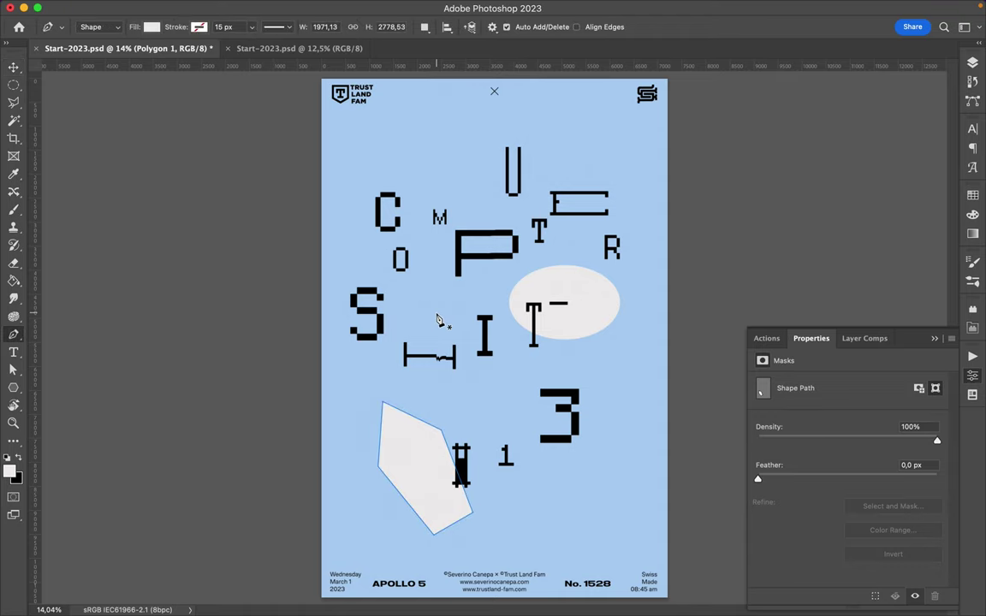
{"action": "left_click", "coordinate": [365, 252]}
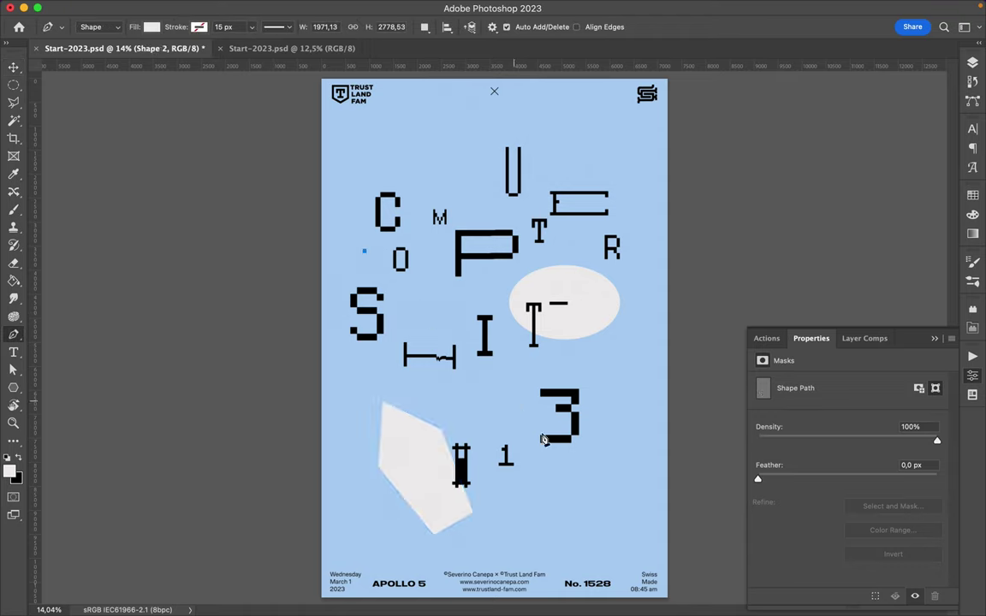
{"action": "left_click", "coordinate": [602, 503]}
{"action": "key", "text": "a"}
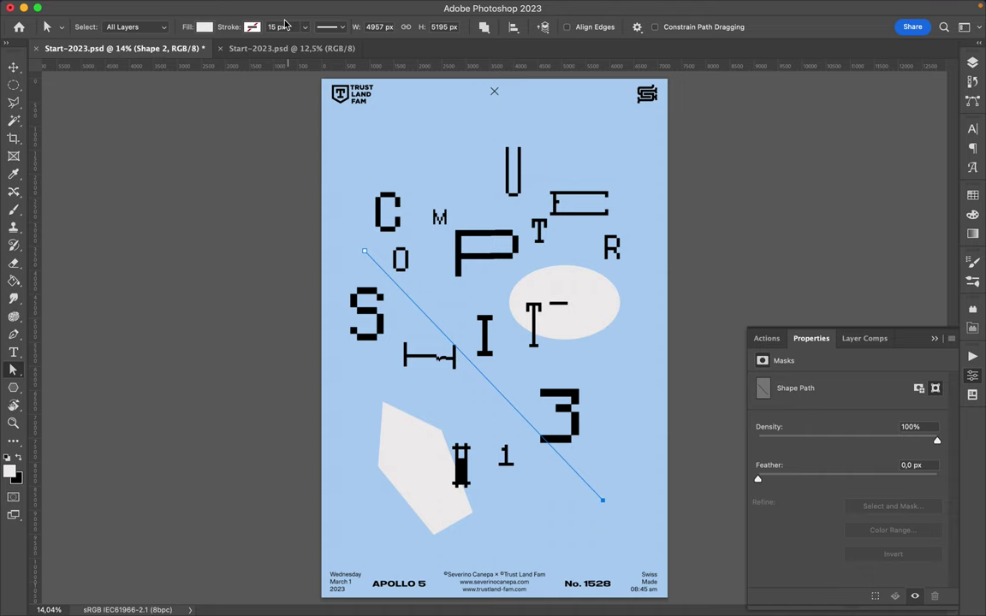
{"action": "left_click", "coordinate": [207, 27]}
{"action": "left_click", "coordinate": [126, 54]}
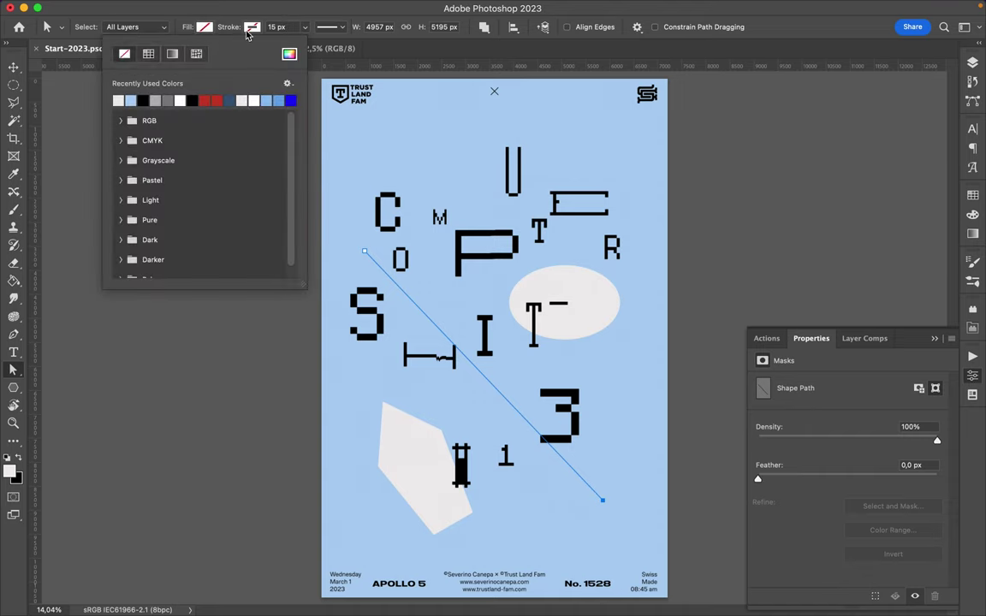
{"action": "left_click", "coordinate": [249, 30]}
{"action": "left_click", "coordinate": [167, 98]}
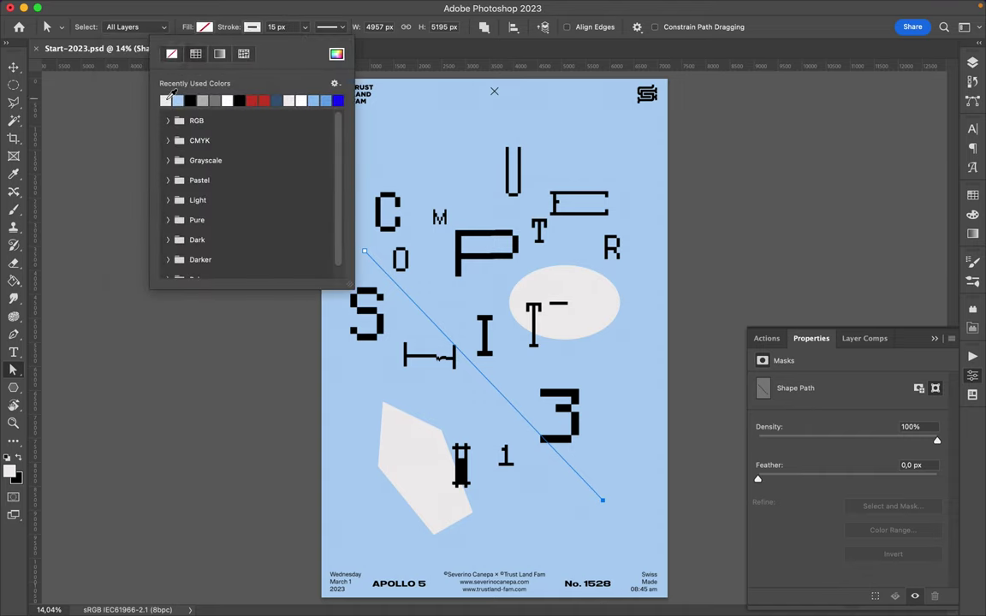
{"action": "left_click", "coordinate": [473, 381]}
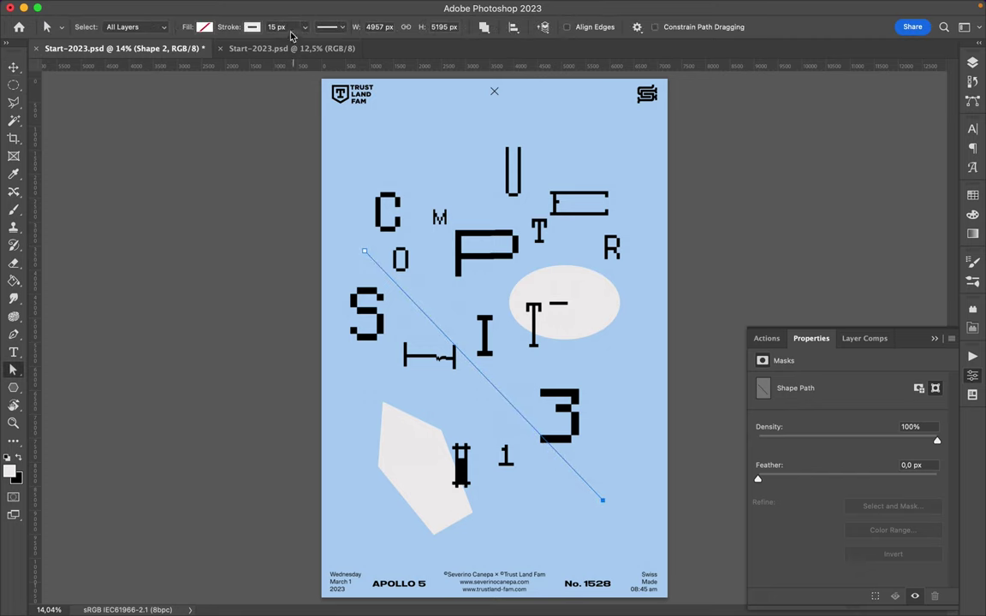
Thicken the diagonal line's stroke to 81 px.
{"action": "left_click", "coordinate": [282, 26]}
{"action": "key", "text": "Up"}
{"action": "key", "text": "Up"}
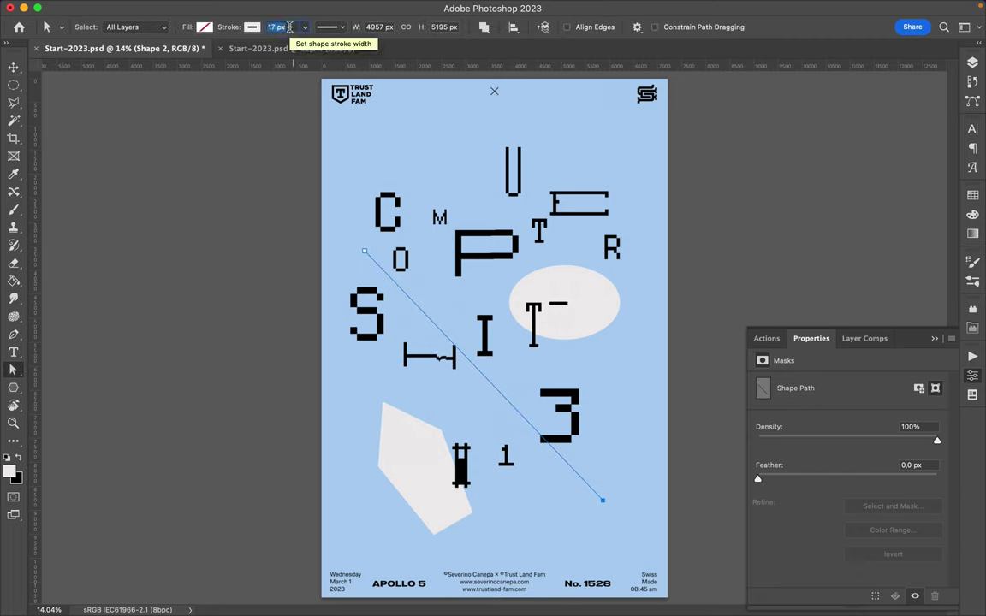
{"action": "key", "text": "Up"}
{"action": "key", "text": "Up"}
{"action": "key", "text": "Up"}
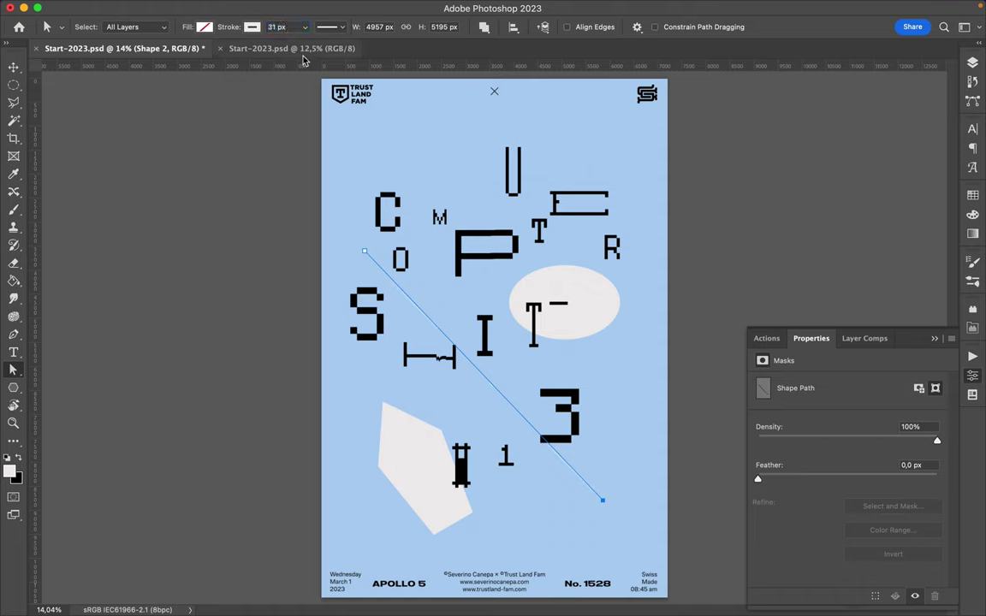
{"action": "left_click", "coordinate": [292, 29]}
{"action": "double_click", "coordinate": [291, 28]}
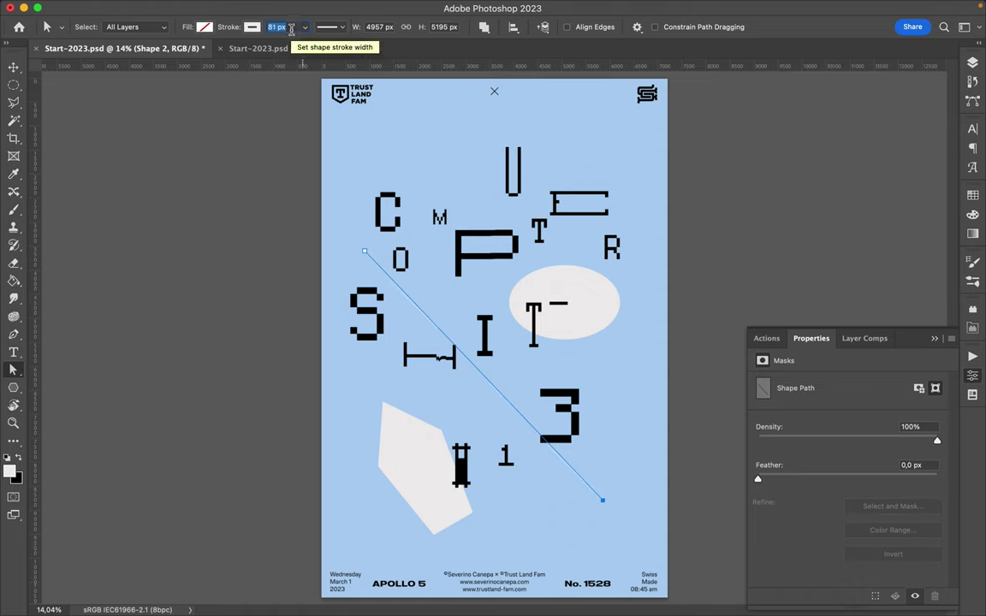
{"action": "key", "text": "Return"}
{"action": "key", "text": "v"}
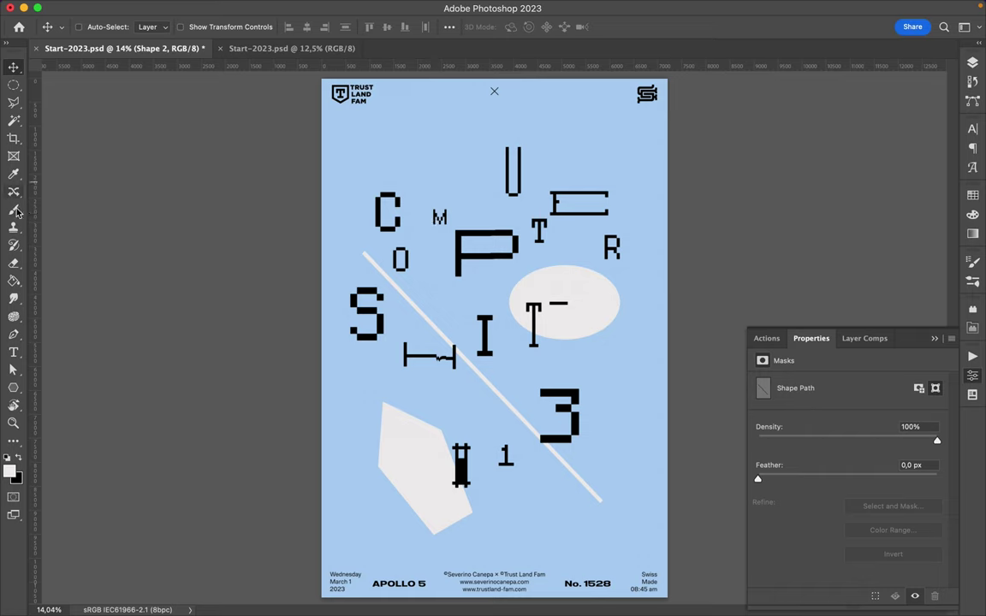
{"action": "left_click", "coordinate": [14, 388]}
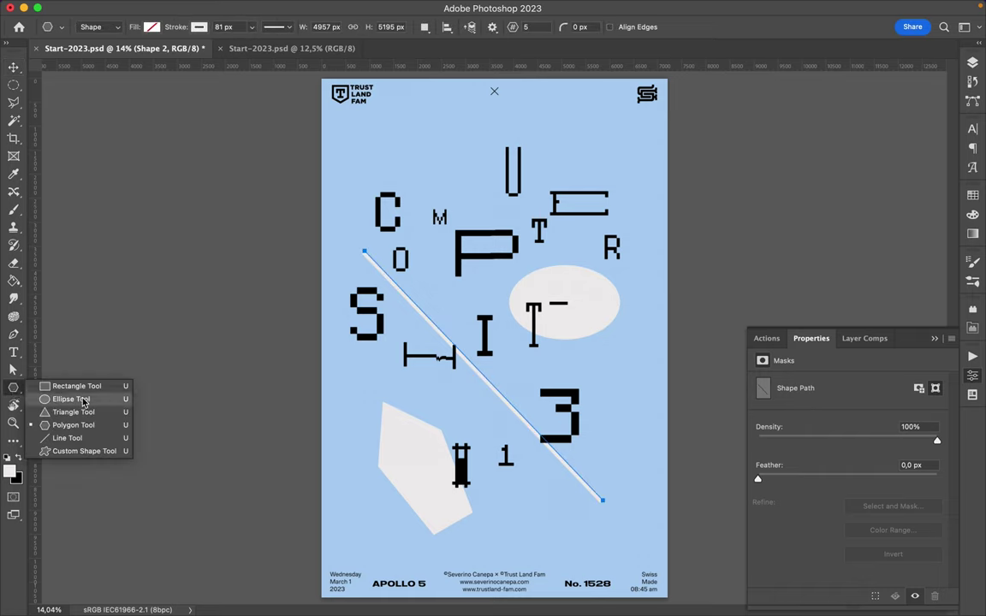
{"action": "left_click", "coordinate": [82, 451]}
{"action": "left_click_drag", "start_coordinate": [497, 206], "coordinate": [465, 295]}
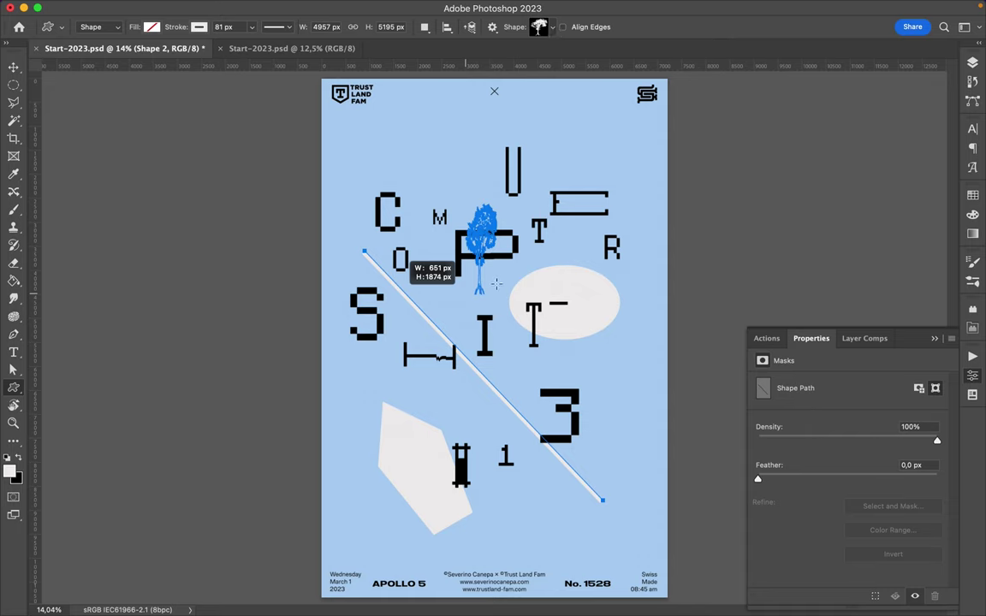
{"action": "left_click", "coordinate": [496, 283]}
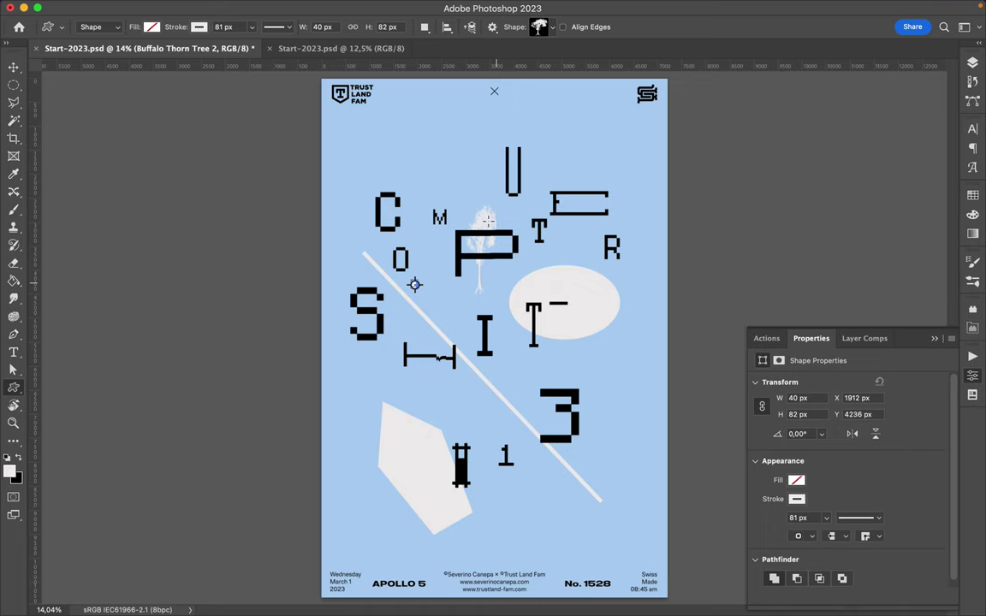
{"action": "key", "text": "XF86MonBrightnessUp"}
{"action": "key", "text": "v"}
{"action": "key", "text": "Delete"}
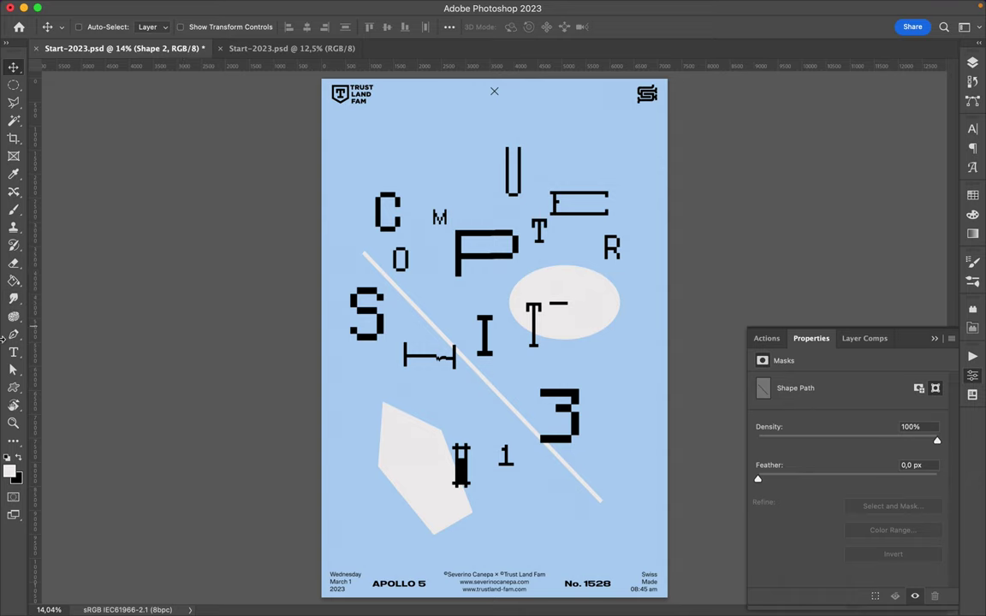
{"action": "left_click", "coordinate": [277, 49]}
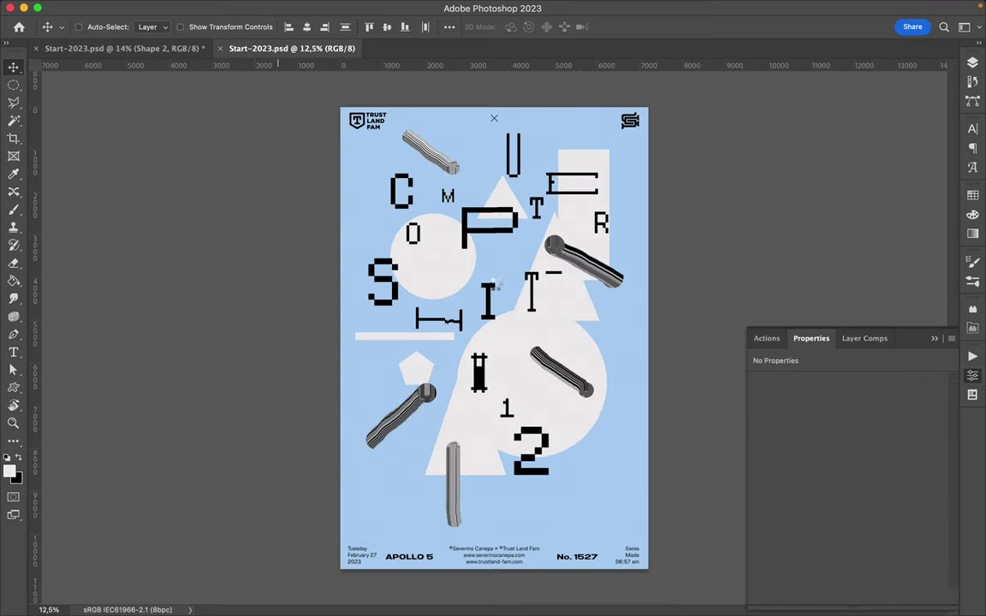
{"action": "left_click", "coordinate": [567, 257]}
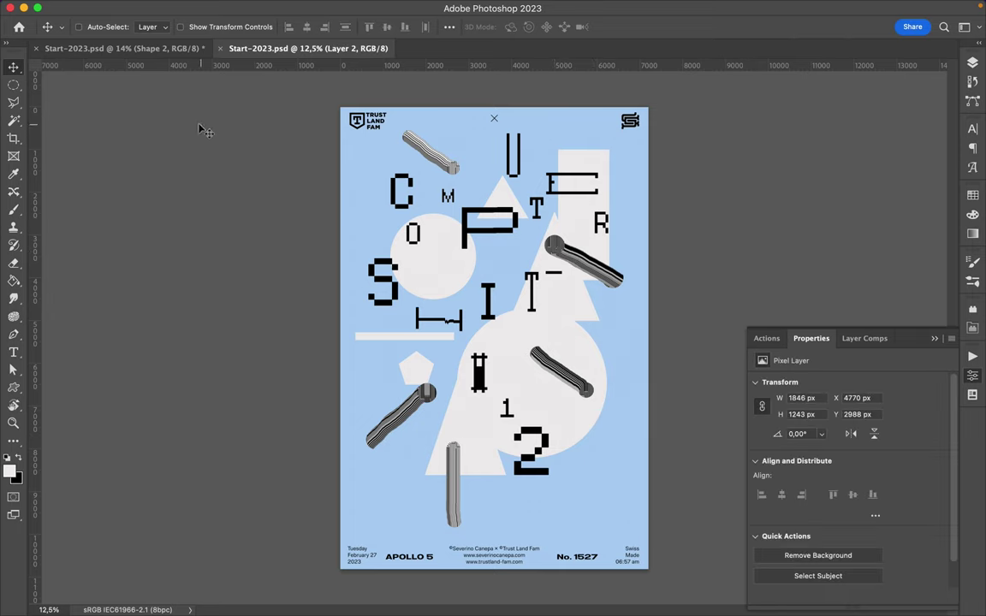
{"action": "left_click", "coordinate": [165, 53]}
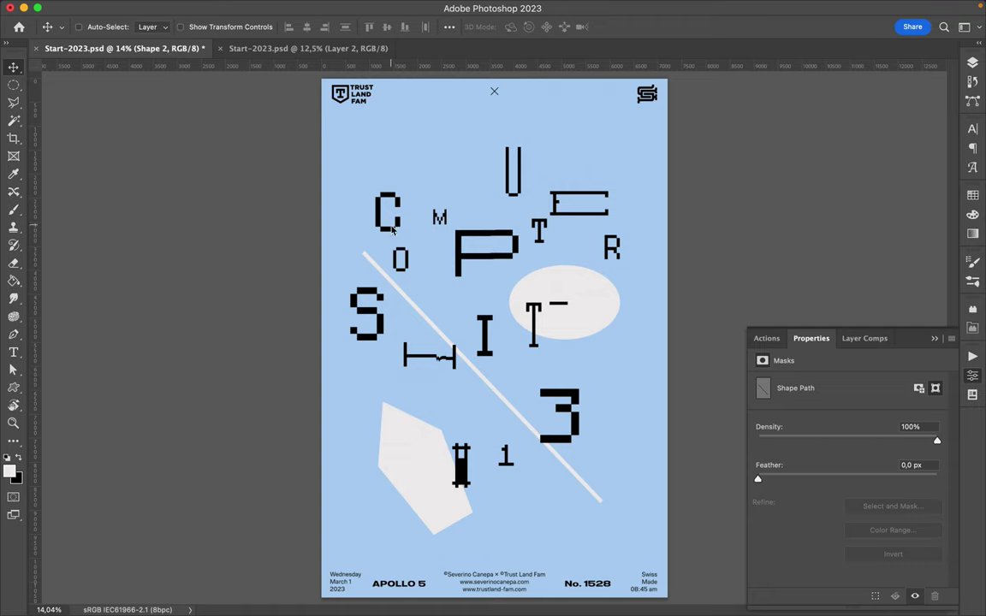
Undo an extra point accidentally added to the diagonal line.
{"action": "key", "text": "p"}
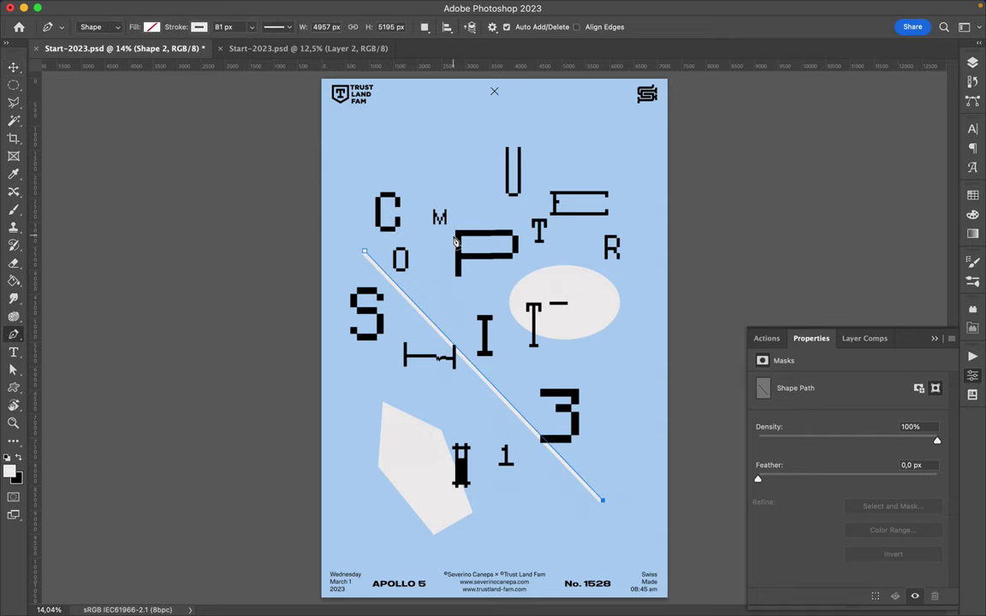
{"action": "left_click", "coordinate": [418, 336]}
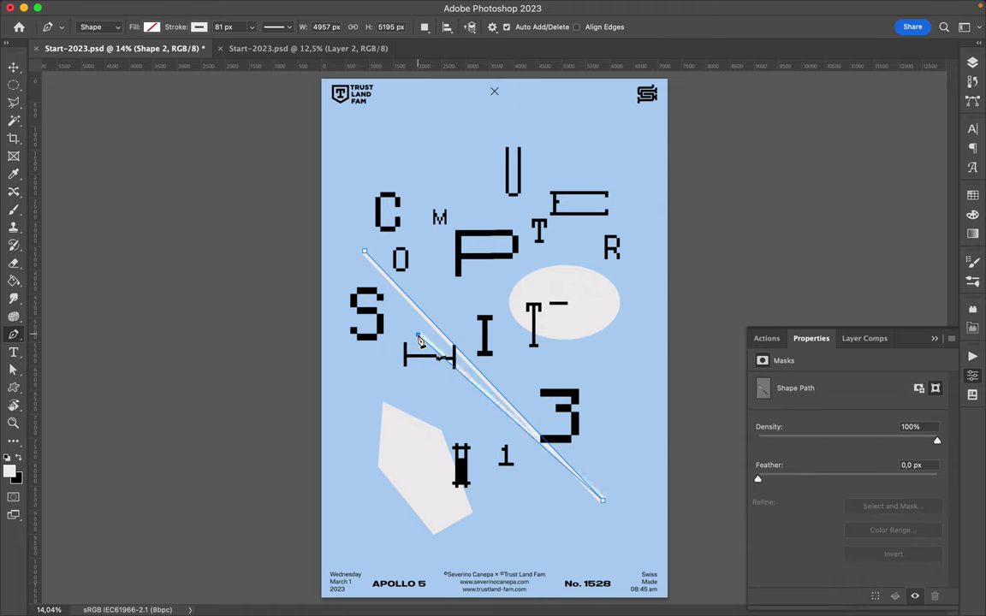
{"action": "key", "text": "super+z"}
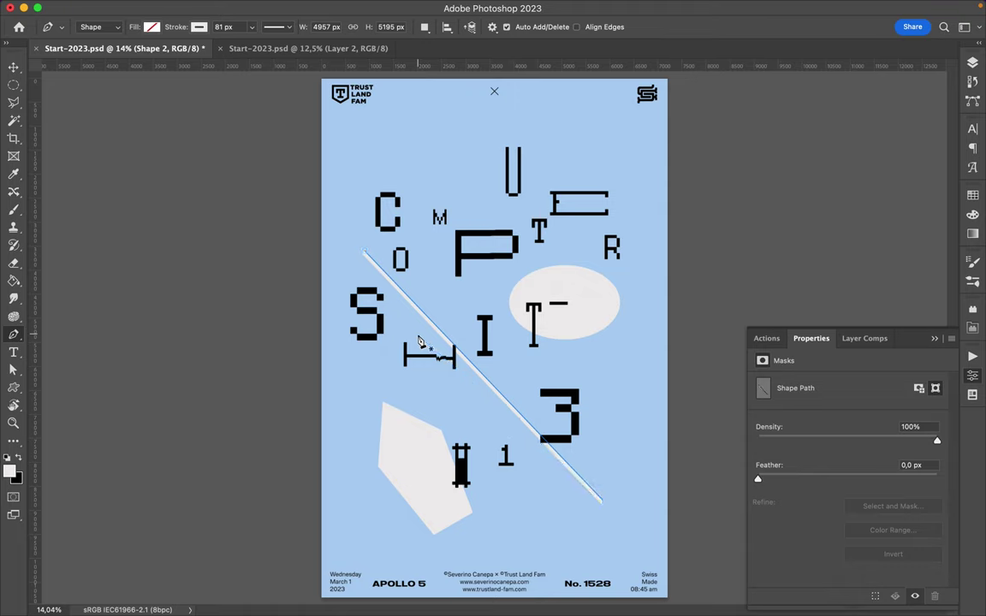
{"action": "key", "text": "v"}
{"action": "key", "text": "p"}
Draw a closed curved pen path from below the H bar, up near the C, down past the 1.
{"action": "left_click_drag", "start_coordinate": [423, 385], "coordinate": [416, 306]}
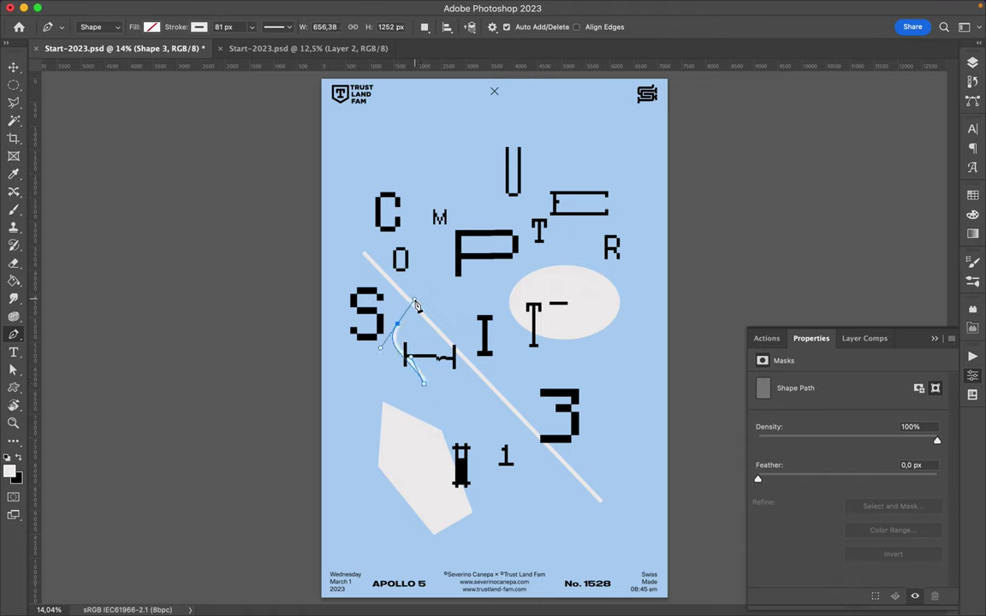
{"action": "left_click_drag", "start_coordinate": [419, 238], "coordinate": [411, 210]}
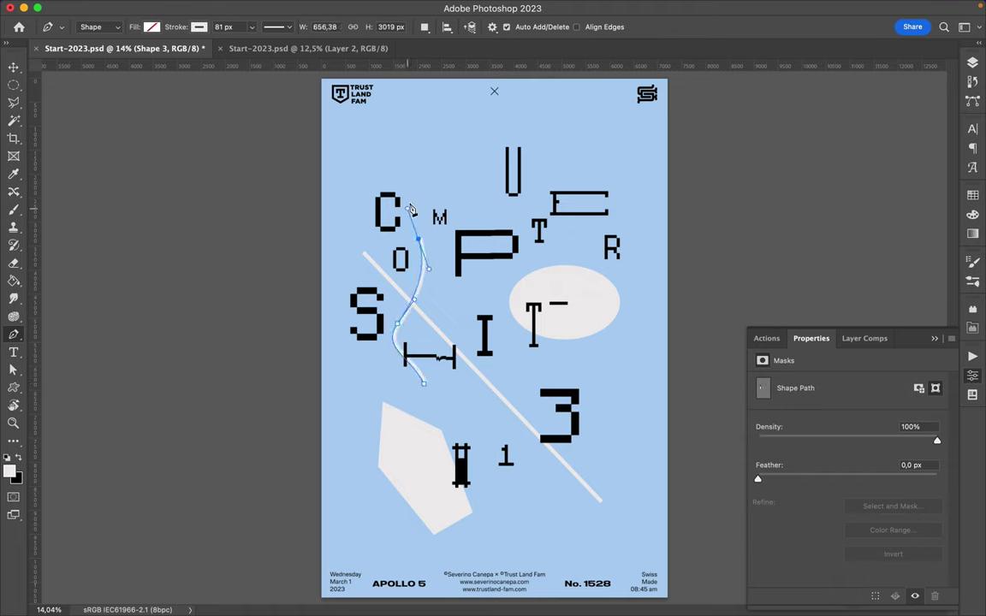
{"action": "left_click_drag", "start_coordinate": [435, 173], "coordinate": [591, 270]}
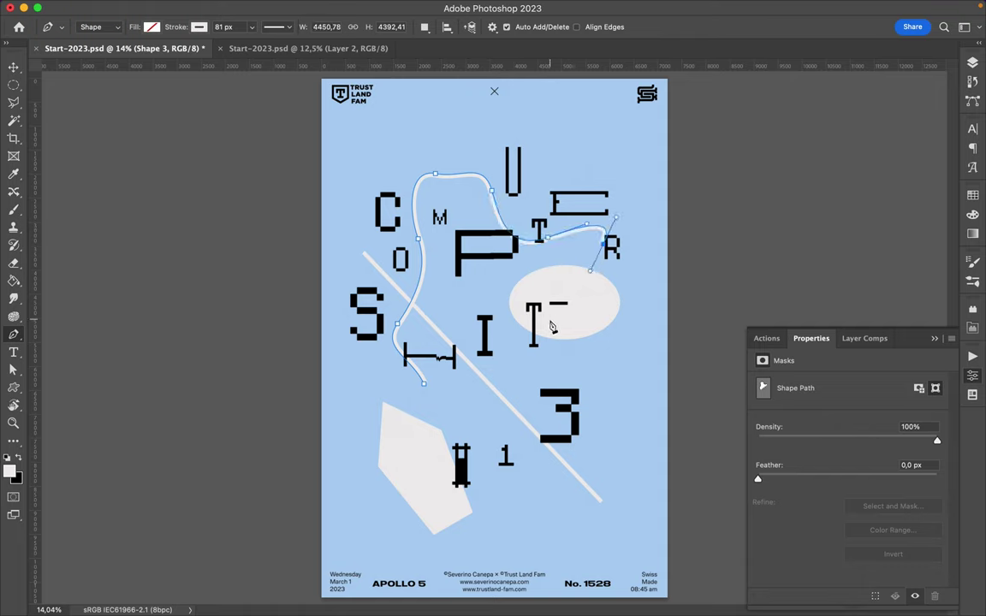
{"action": "left_click_drag", "start_coordinate": [549, 319], "coordinate": [566, 357]}
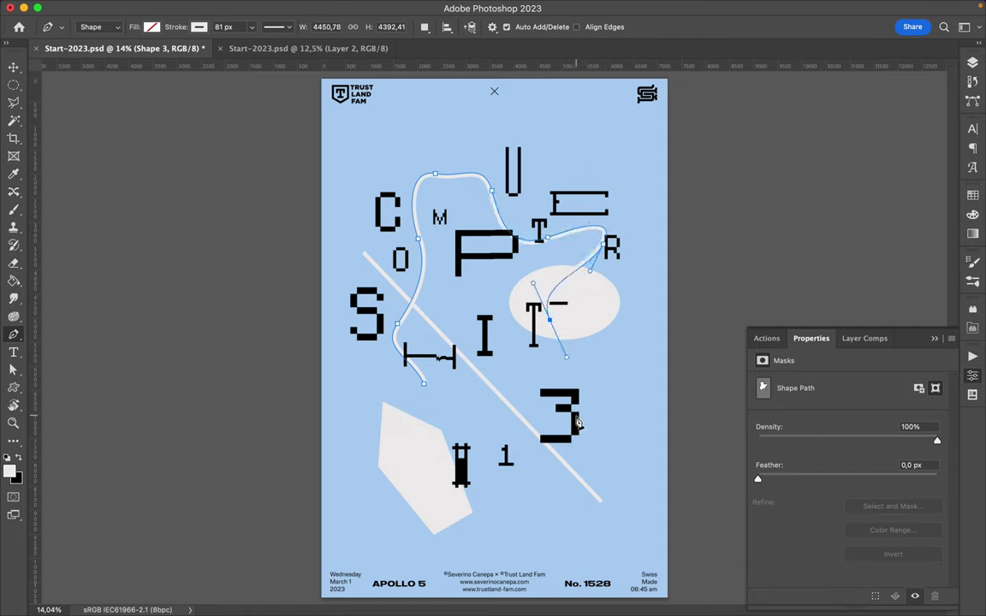
{"action": "left_click", "coordinate": [577, 418]}
{"action": "left_click_drag", "start_coordinate": [514, 438], "coordinate": [505, 455]}
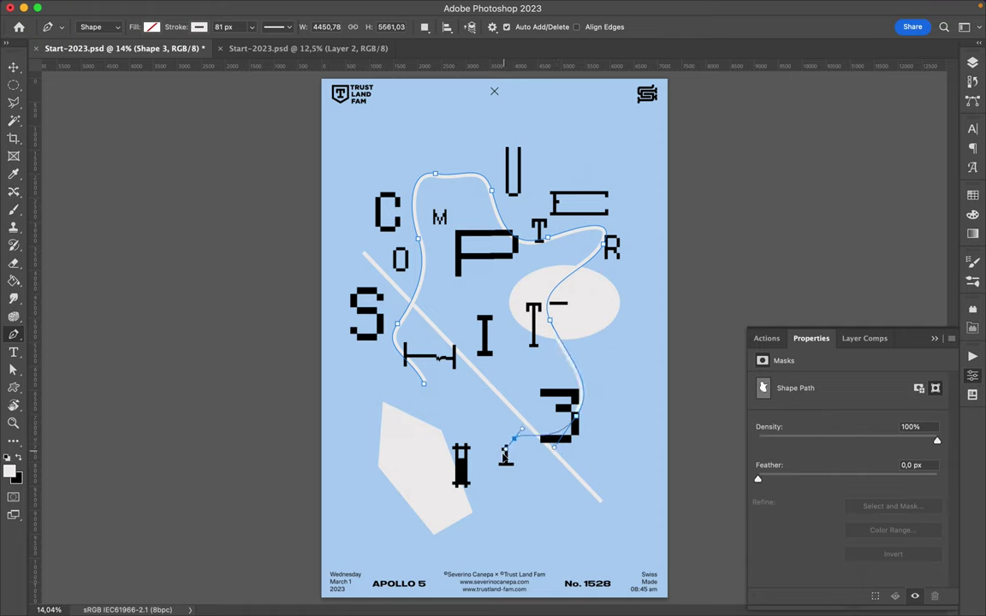
{"action": "left_click_drag", "start_coordinate": [446, 486], "coordinate": [423, 467]}
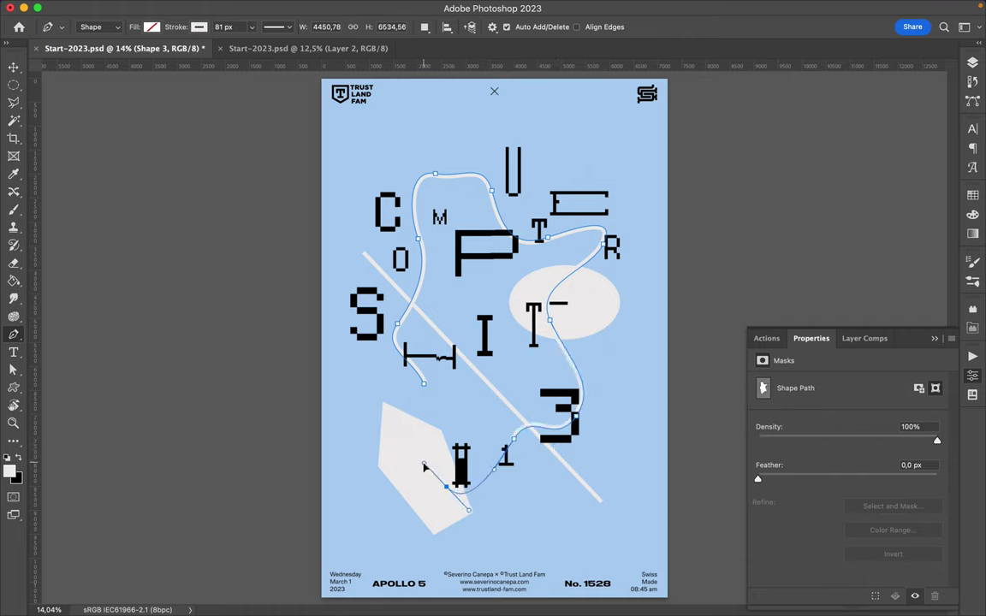
{"action": "left_click_drag", "start_coordinate": [424, 384], "coordinate": [440, 367]}
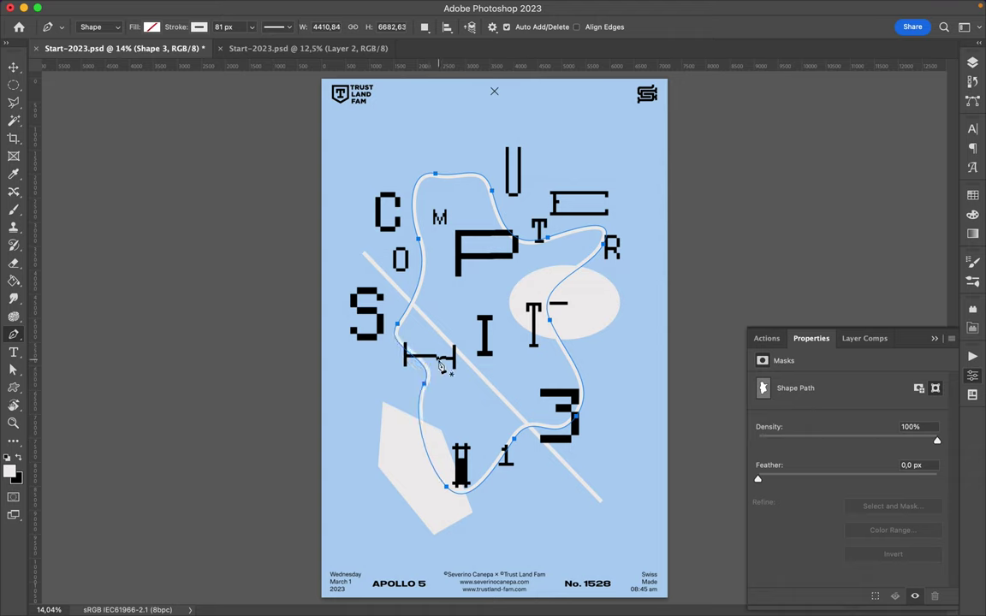
Give the blob no outline and a light grey fill.
{"action": "left_click", "coordinate": [196, 28]}
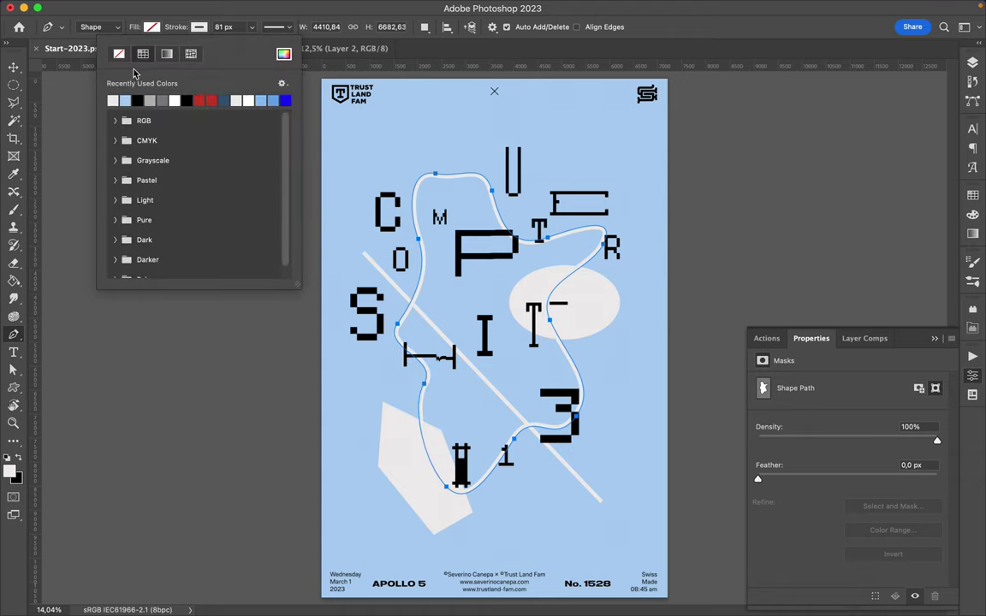
{"action": "left_click", "coordinate": [119, 55]}
{"action": "left_click", "coordinate": [147, 27]}
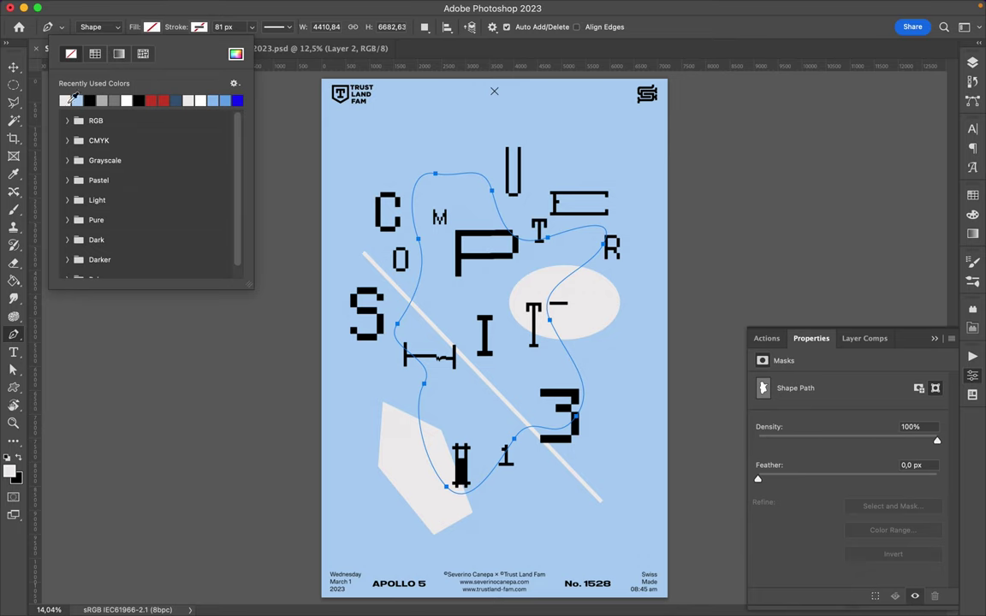
{"action": "left_click", "coordinate": [67, 100]}
{"action": "key", "text": "Return"}
Shift the lower-left grey polygon slightly up and to the left.
{"action": "key", "text": "v"}
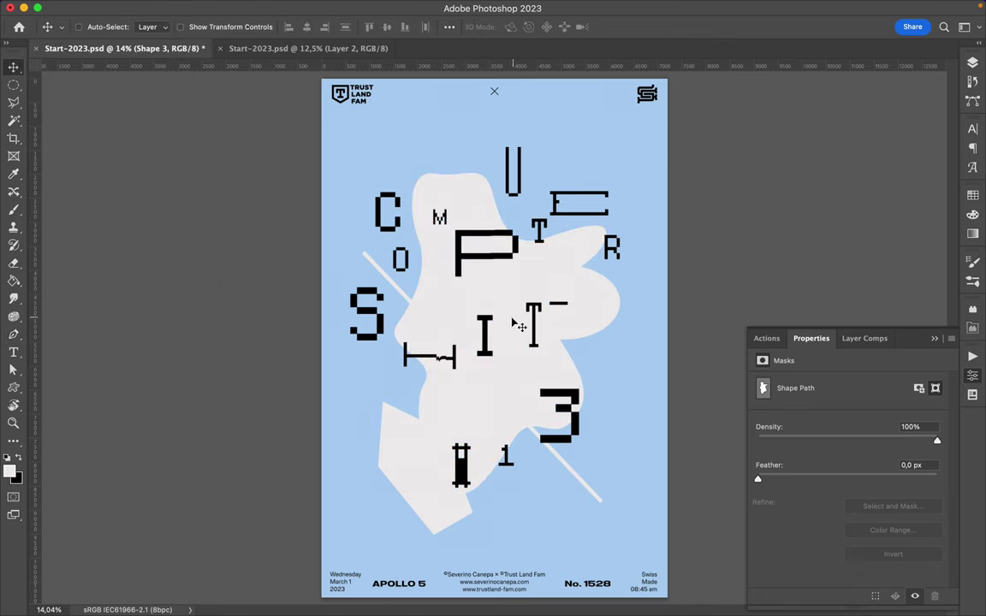
{"action": "left_click", "coordinate": [409, 445], "text": "super"}
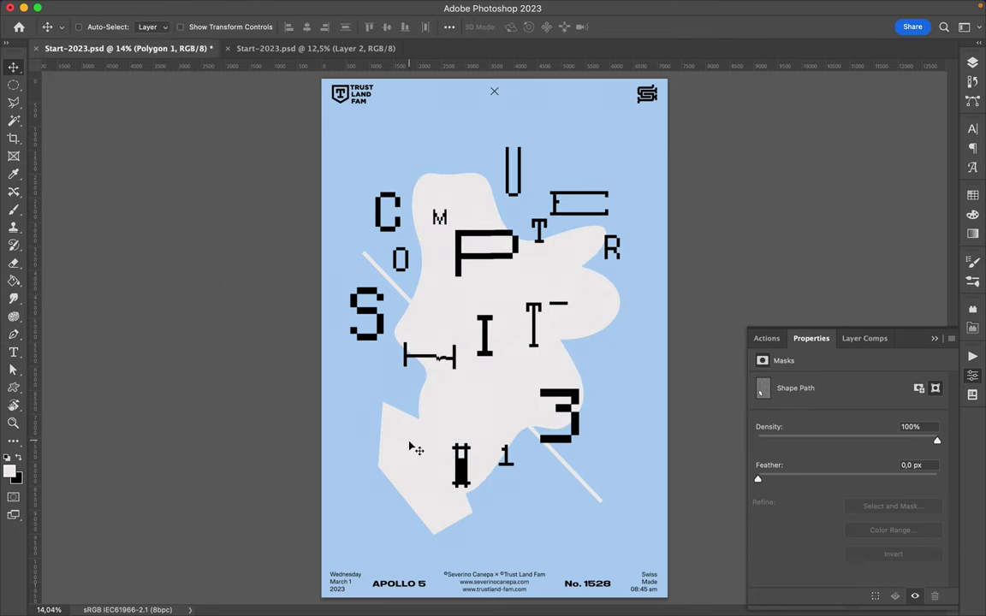
{"action": "left_click_drag", "start_coordinate": [409, 447], "coordinate": [394, 440]}
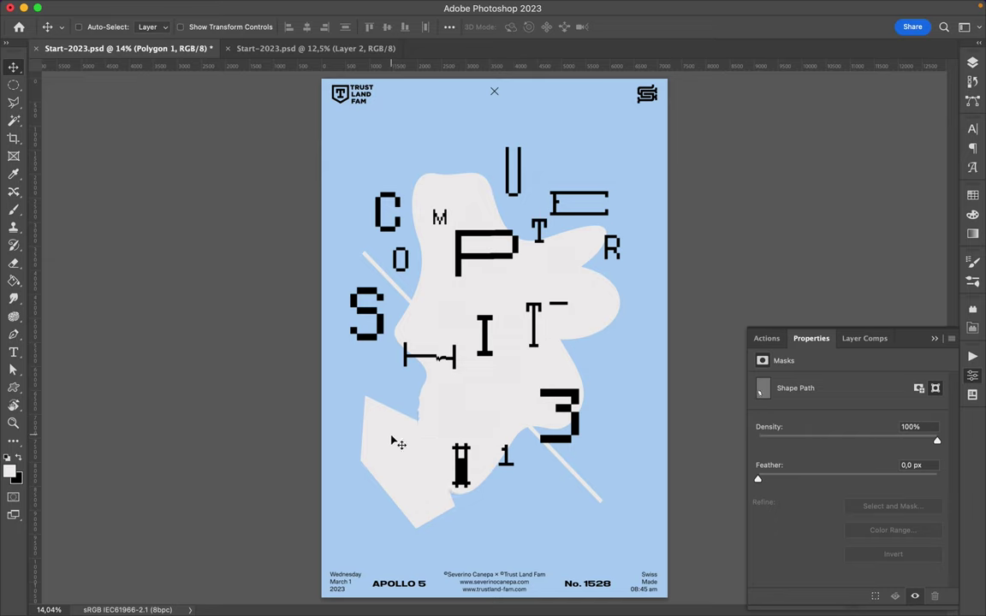
Scale the grey blob to about 74% and move it up behind the C and M.
{"action": "left_click", "coordinate": [500, 404], "text": "super"}
{"action": "left_click_drag", "start_coordinate": [500, 404], "coordinate": [489, 347]}
{"action": "key", "text": "super+t"}
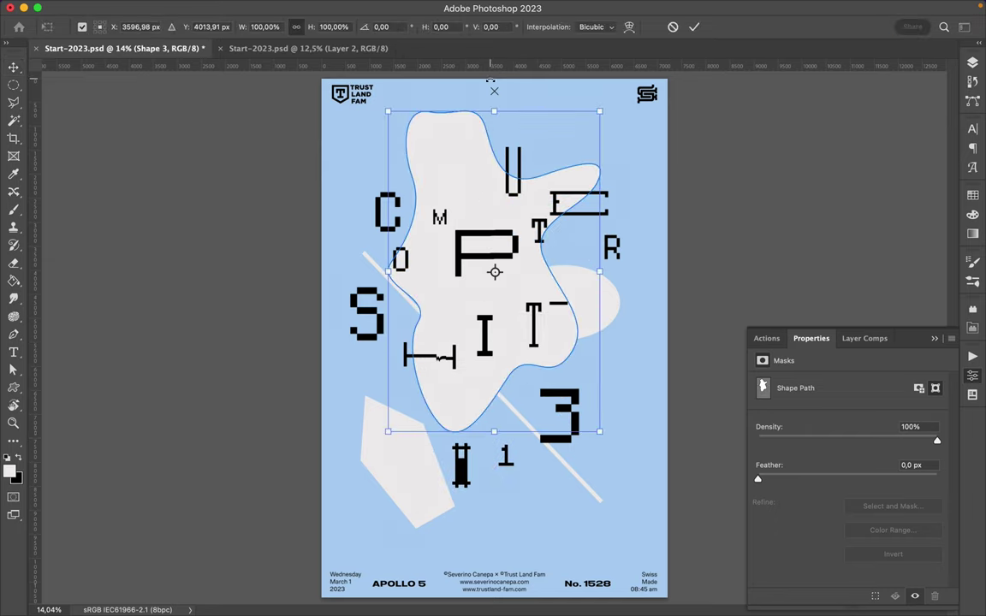
{"action": "left_click_drag", "start_coordinate": [496, 112], "coordinate": [496, 168]}
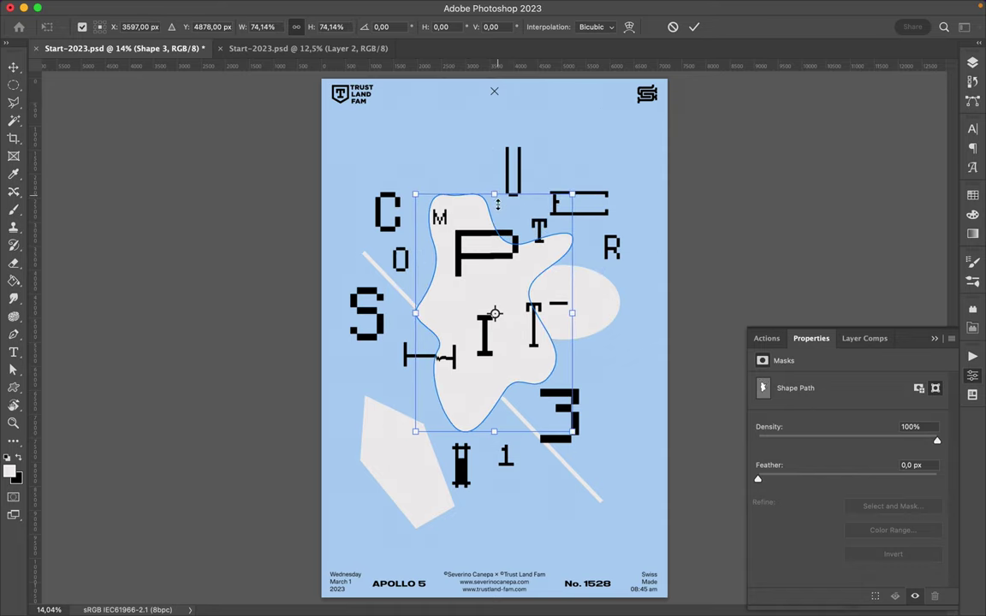
{"action": "left_click_drag", "start_coordinate": [498, 215], "coordinate": [459, 151]}
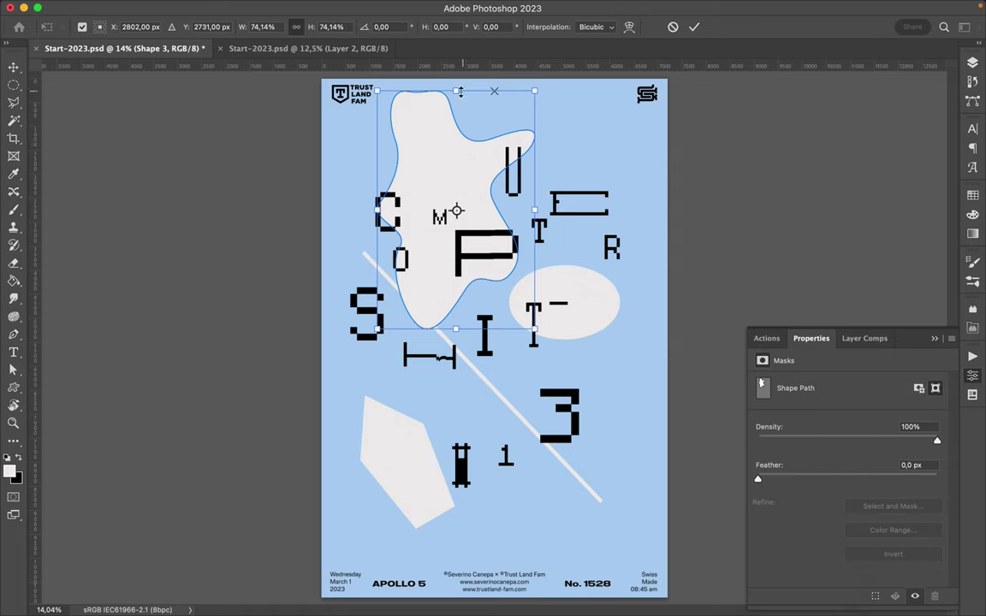
{"action": "left_click_drag", "start_coordinate": [455, 91], "coordinate": [454, 142]}
{"action": "key", "text": "Return"}
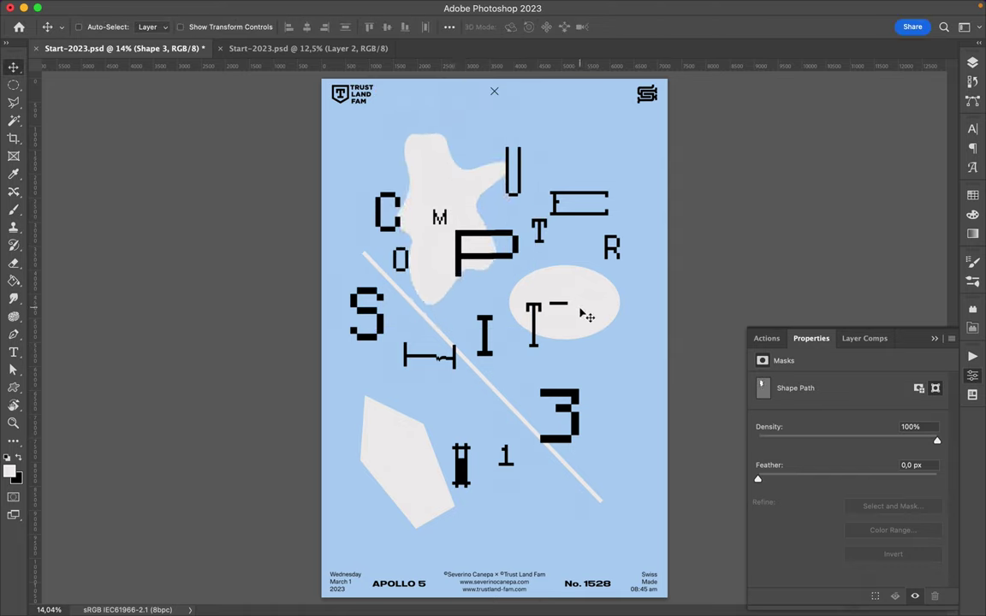
Draw a flat triangle beside the 3 and a tall narrow triangle rotated to 165°.
{"action": "left_click", "coordinate": [14, 390]}
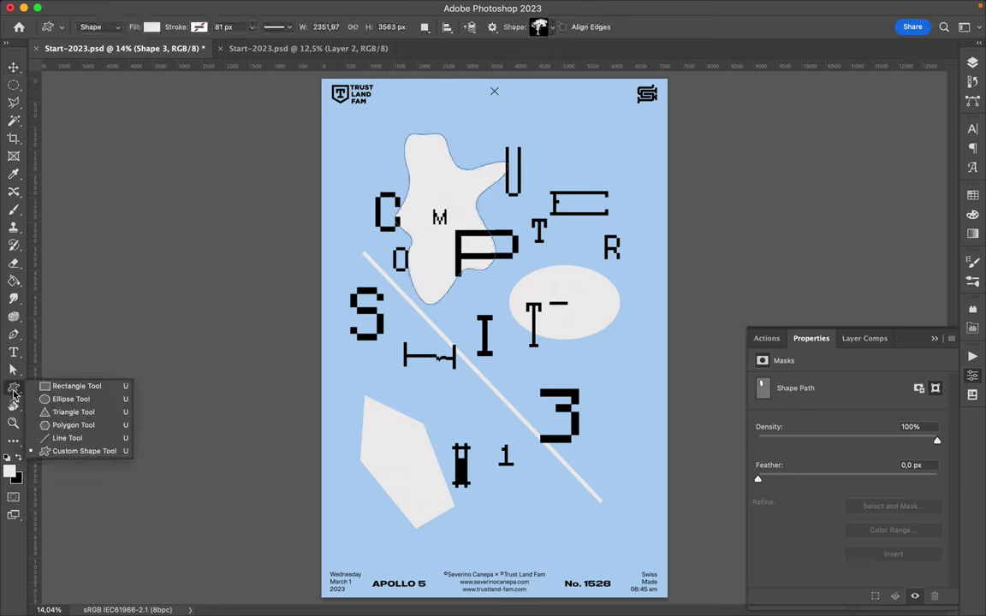
{"action": "left_click", "coordinate": [71, 412]}
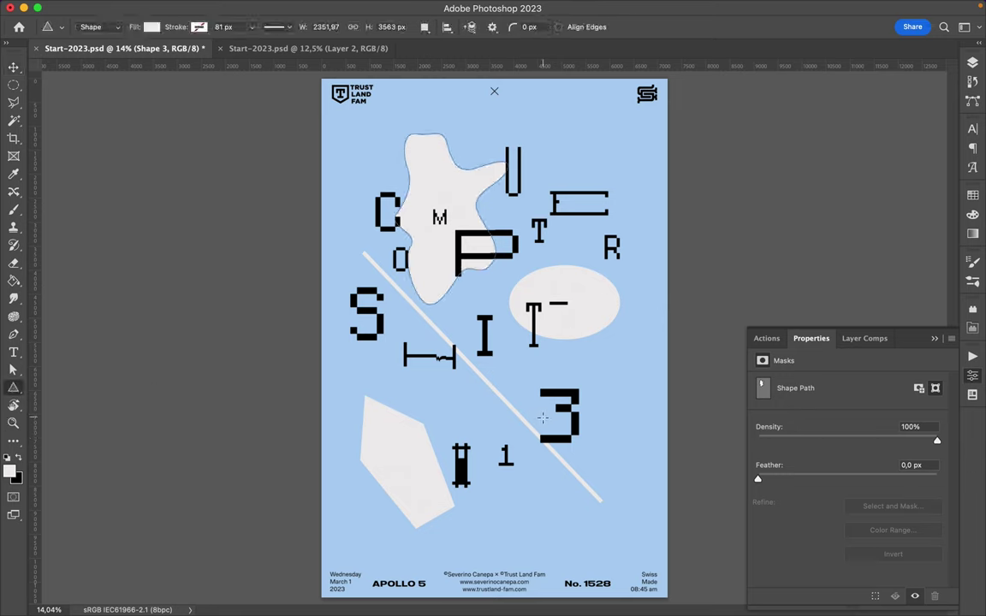
{"action": "left_click_drag", "start_coordinate": [541, 418], "coordinate": [636, 395]}
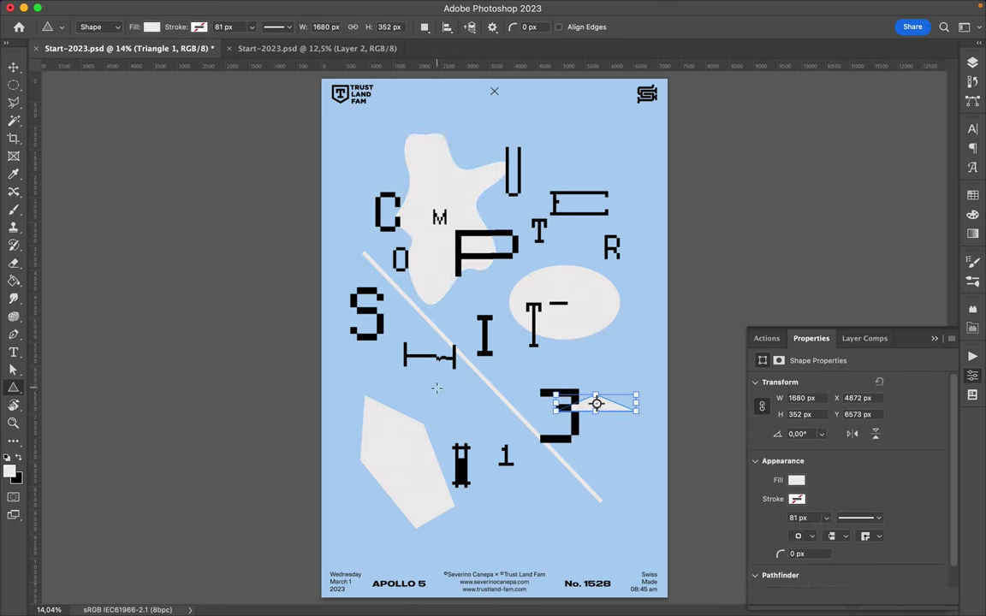
{"action": "left_click_drag", "start_coordinate": [454, 389], "coordinate": [470, 495]}
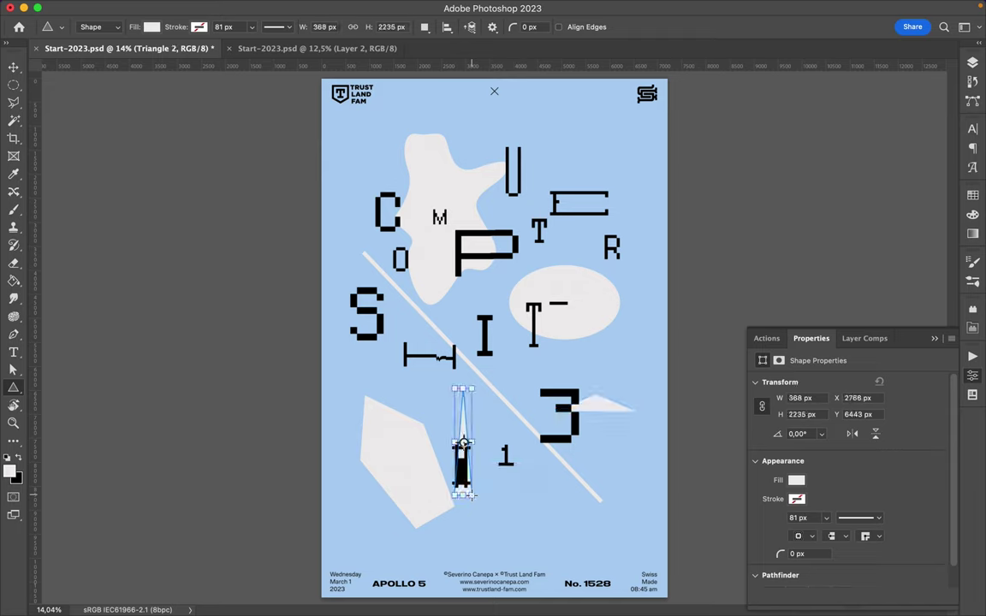
{"action": "key", "text": "ctrl+t"}
{"action": "left_click_drag", "start_coordinate": [432, 381], "coordinate": [481, 612]}
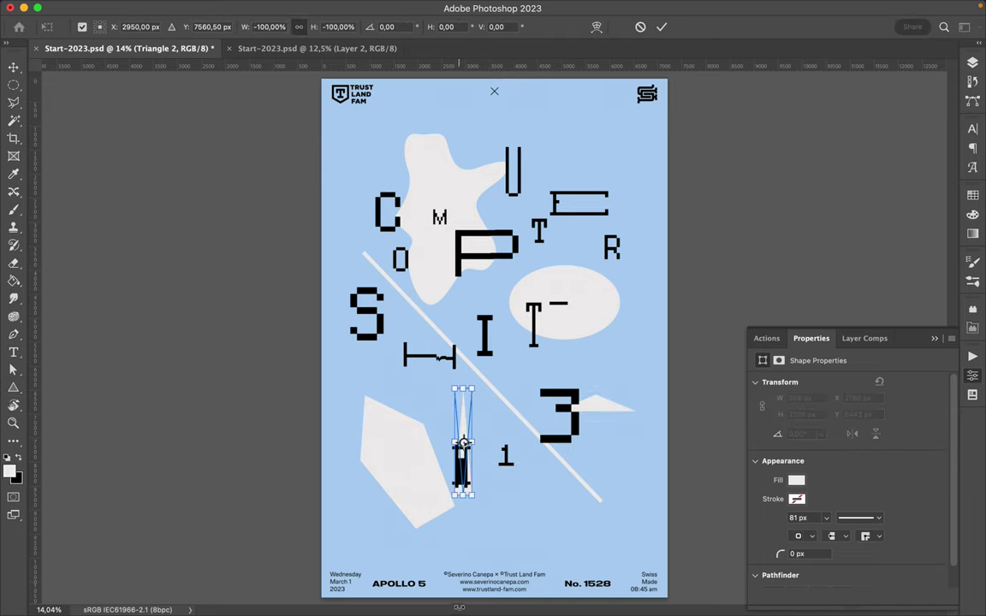
{"action": "key", "text": "Return"}
Move the flipped triangle down beside the #1 and nudge the white blob up slightly.
{"action": "key", "text": "v"}
{"action": "left_click_drag", "start_coordinate": [456, 411], "coordinate": [488, 476]}
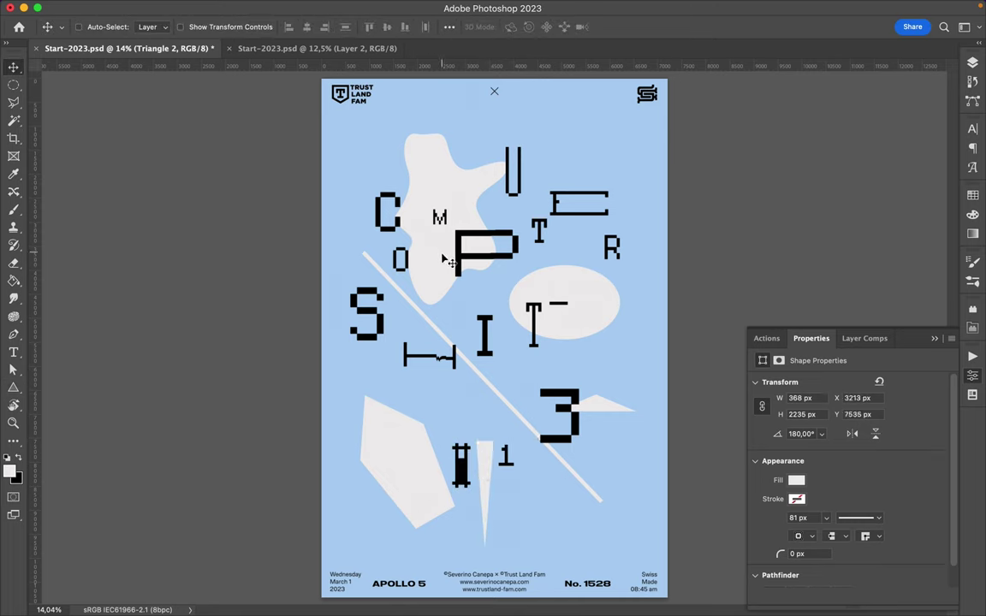
{"action": "left_click", "coordinate": [405, 239], "text": "super"}
{"action": "left_click_drag", "start_coordinate": [406, 247], "coordinate": [401, 226]}
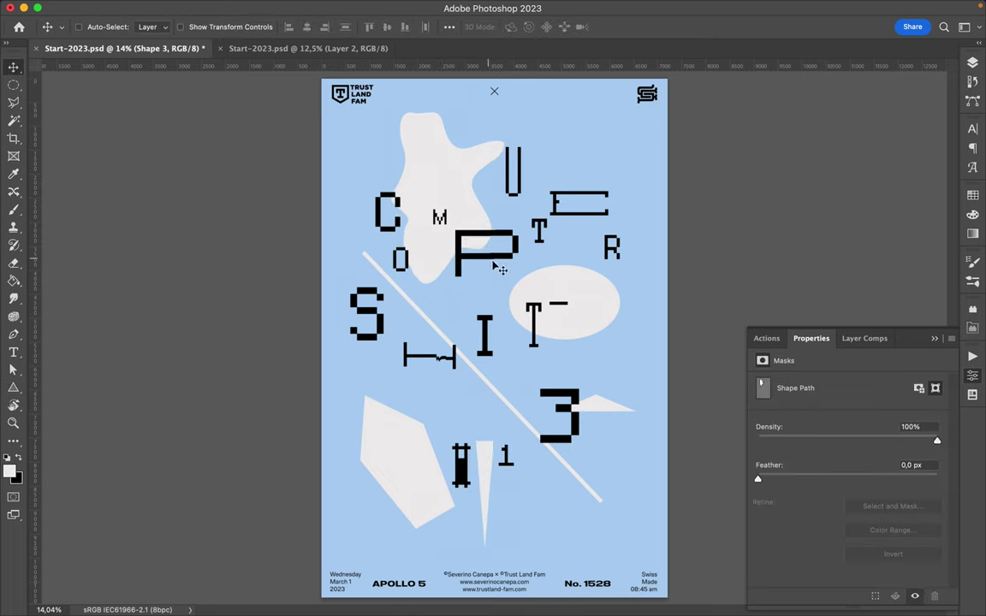
Collapse the Typography group in the Layers panel.
{"action": "key", "text": "u"}
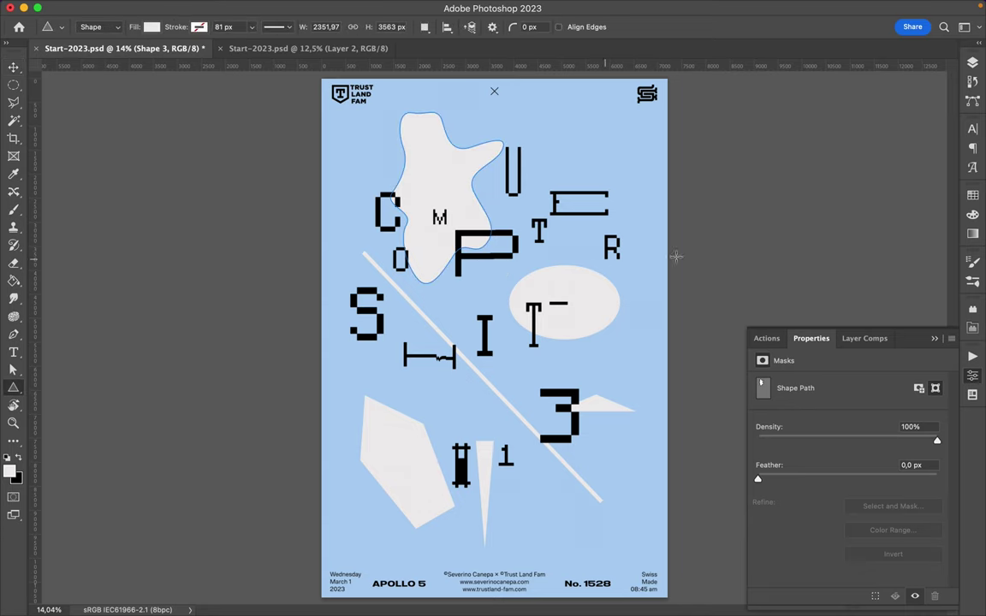
{"action": "left_click", "coordinate": [973, 64]}
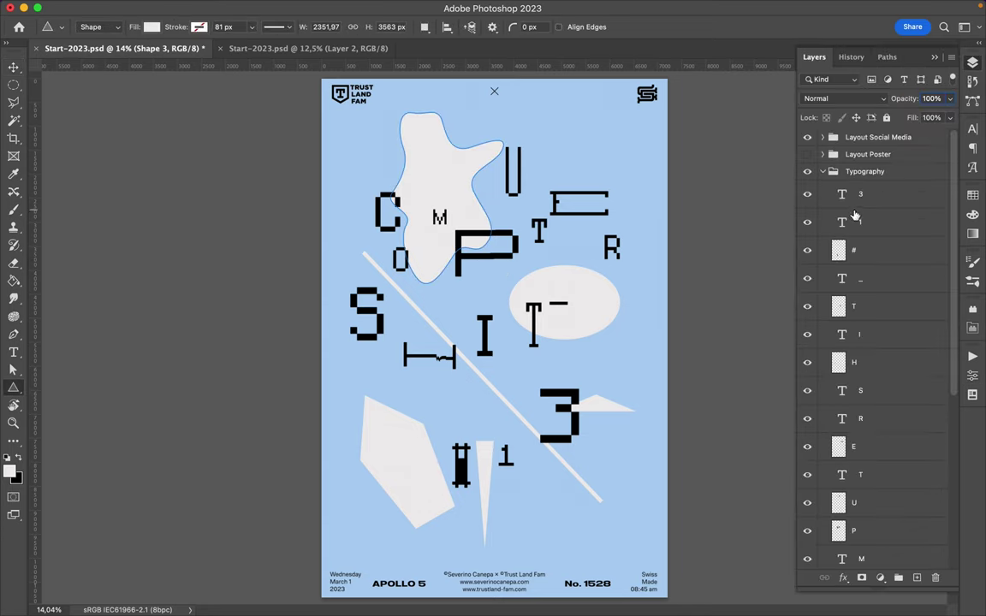
{"action": "scroll", "coordinate": [856, 257], "scroll_direction": "down", "scroll_amount": 5}
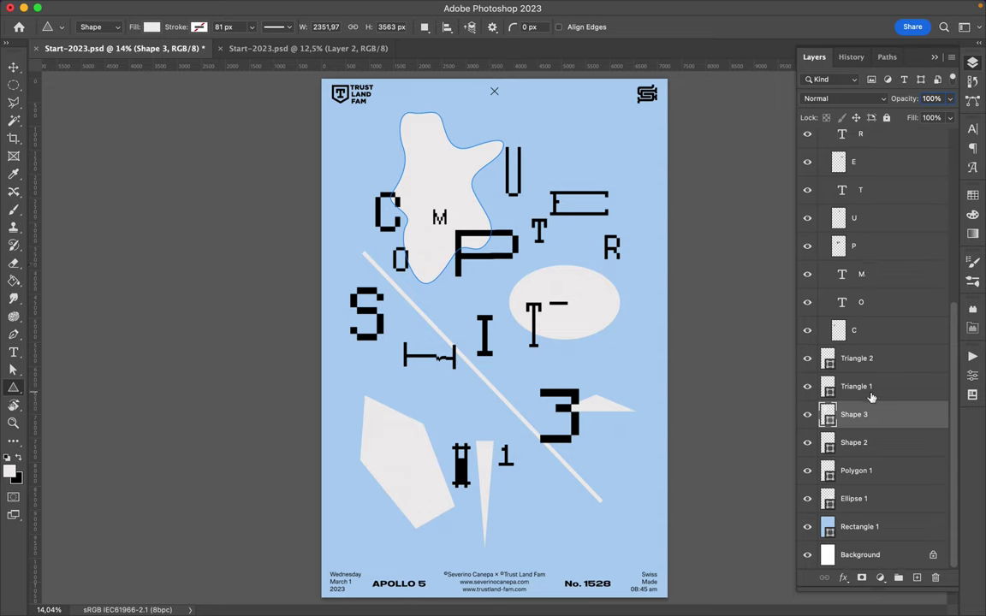
{"action": "scroll", "coordinate": [843, 214], "scroll_direction": "up", "scroll_amount": 10}
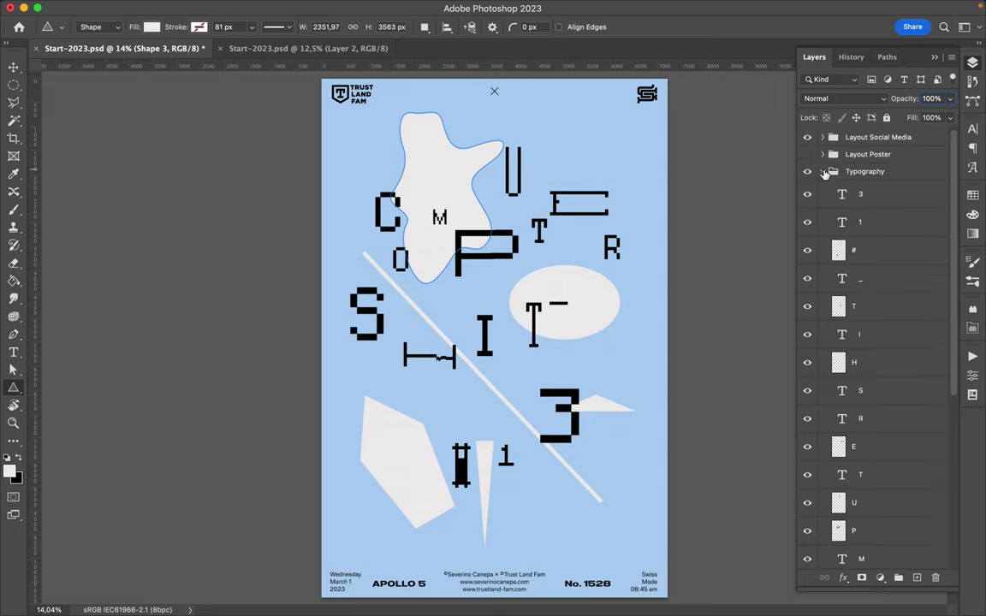
{"action": "left_click", "coordinate": [823, 171]}
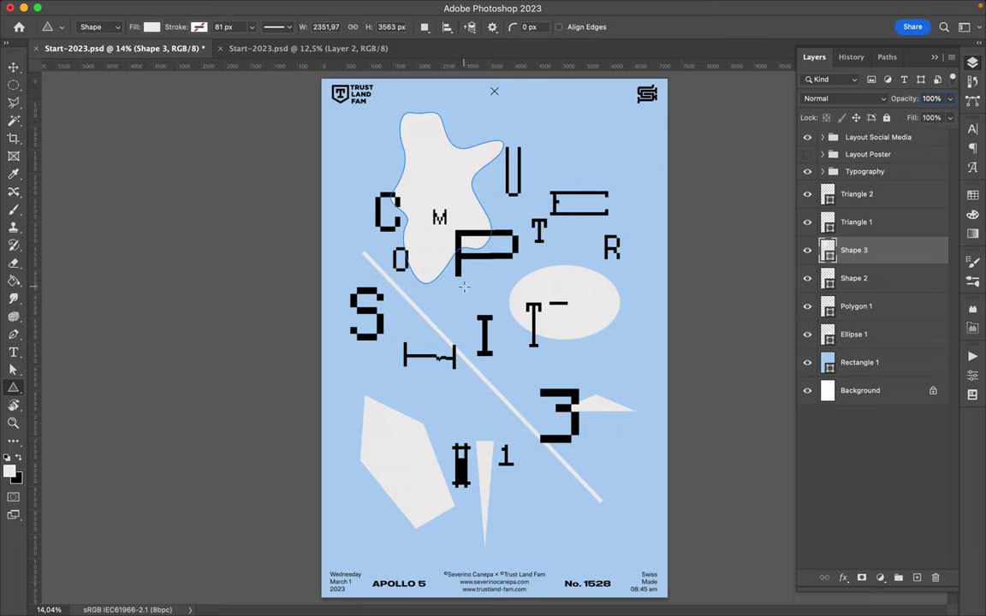
{"action": "right_click", "coordinate": [13, 388]}
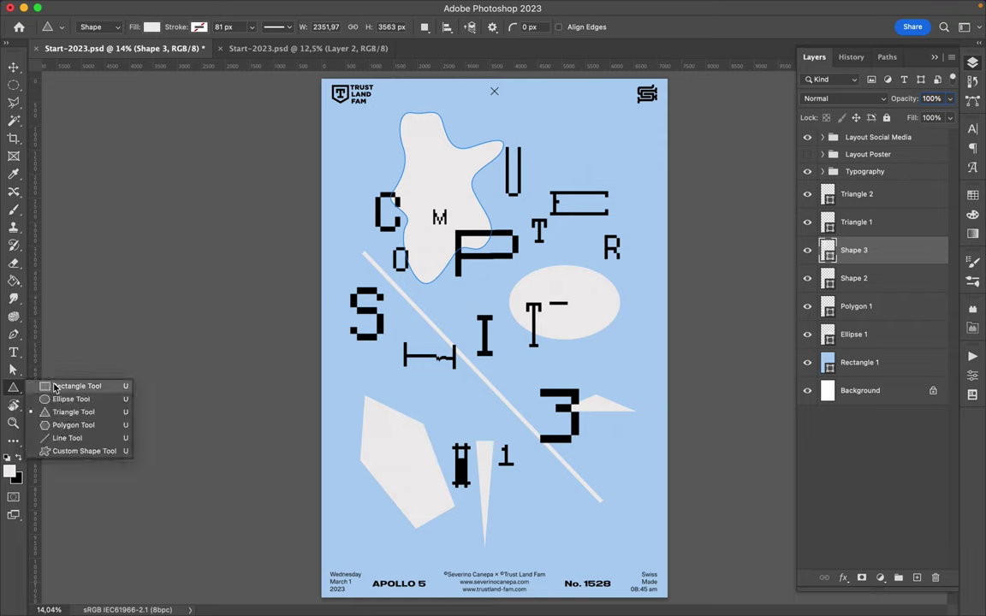
Draw a wide light grey rectangle below the I and T.
{"action": "left_click", "coordinate": [53, 386]}
{"action": "mouse_move", "coordinate": [512, 360]}
{"action": "left_mouse_down"}
{"action": "mouse_move", "coordinate": [609, 370]}
{"action": "mouse_move", "coordinate": [548, 368]}
{"action": "mouse_move", "coordinate": [588, 373]}
{"action": "left_mouse_up"}
{"action": "key", "text": "a"}
{"action": "left_click", "coordinate": [200, 27]}
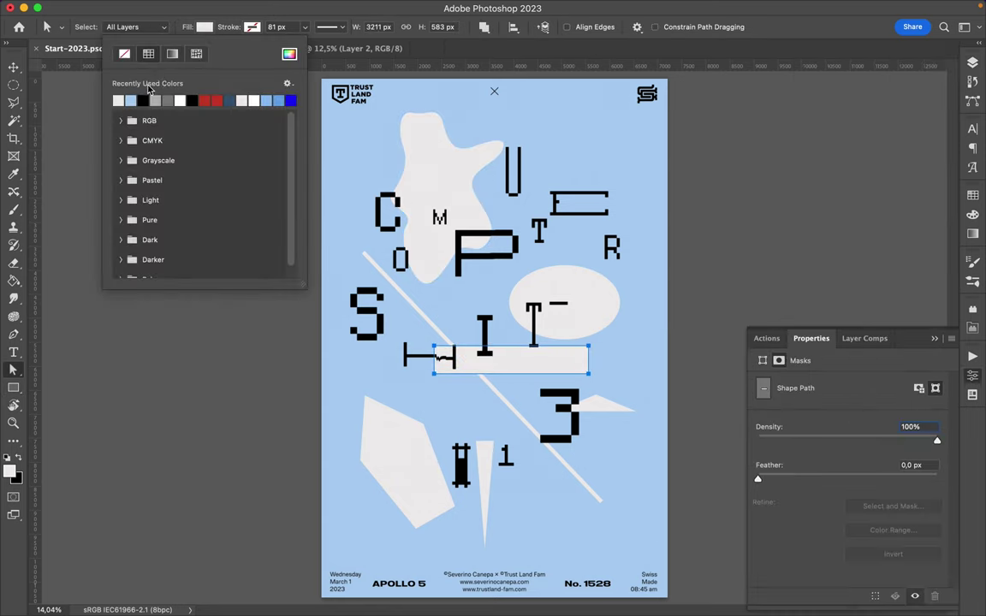
{"action": "left_click", "coordinate": [155, 99]}
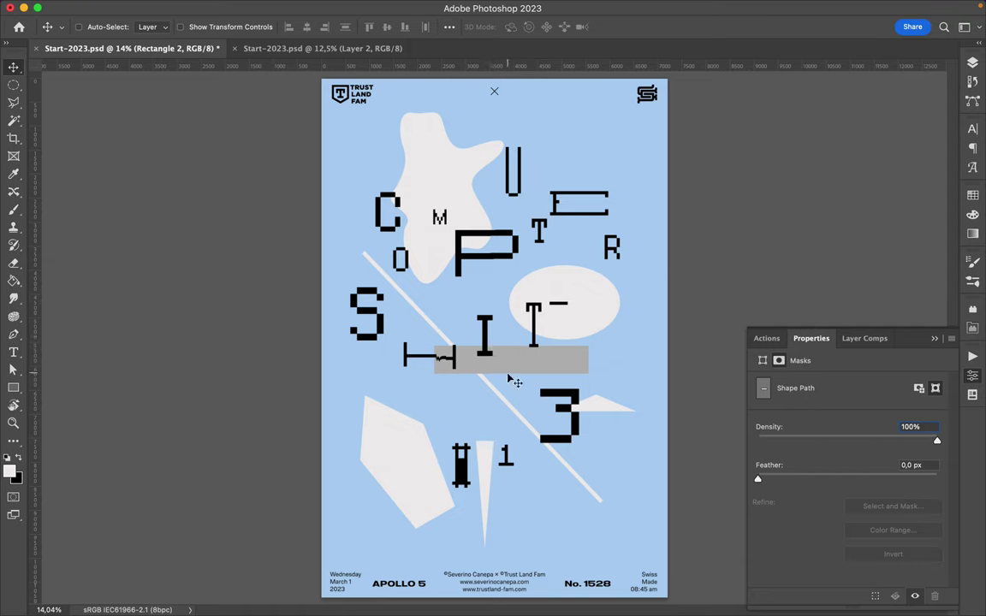
Add two stacked copies below it, filled darker grey and black.
{"action": "left_click_drag", "start_coordinate": [510, 365], "coordinate": [508, 394]}
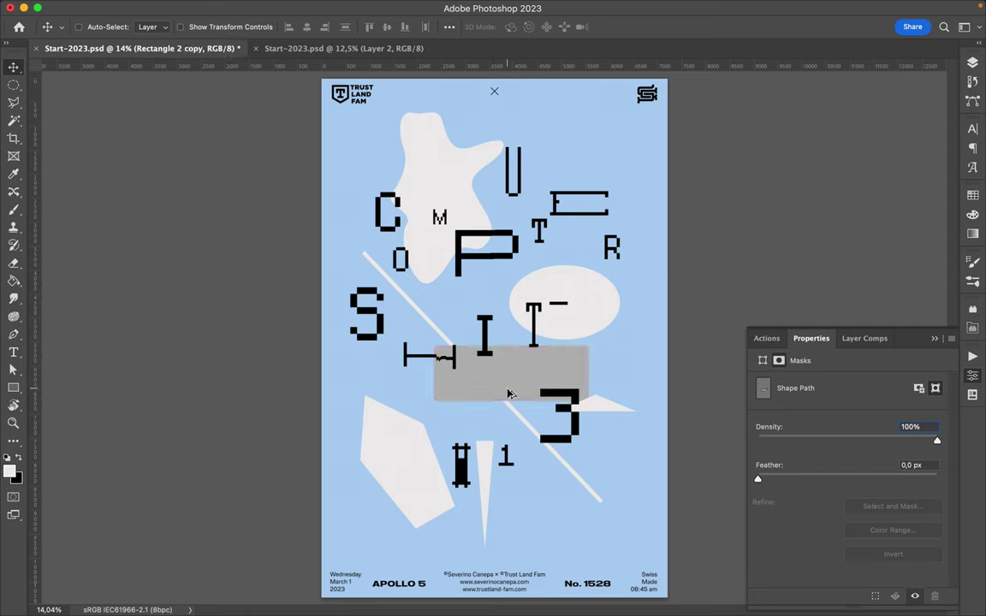
{"action": "key", "text": "a"}
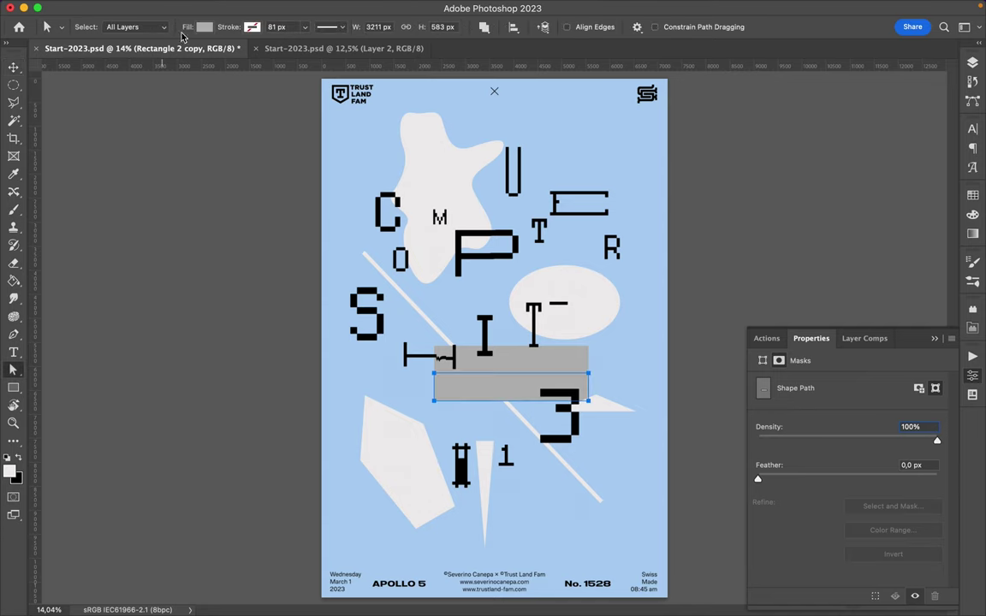
{"action": "left_click", "coordinate": [204, 26]}
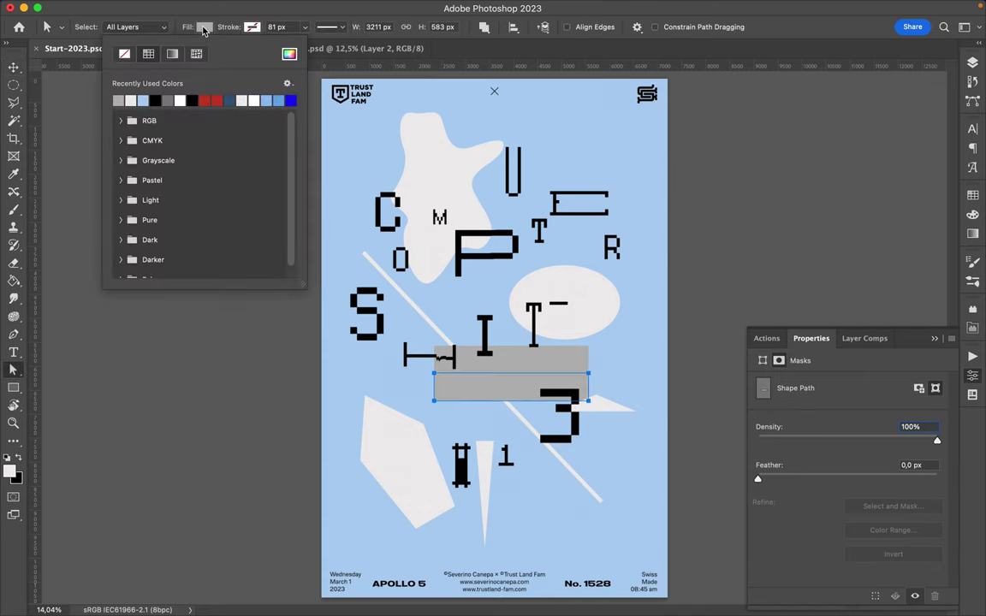
{"action": "left_click", "coordinate": [168, 100]}
{"action": "key", "text": "v"}
{"action": "left_click_drag", "start_coordinate": [514, 386], "coordinate": [516, 415]}
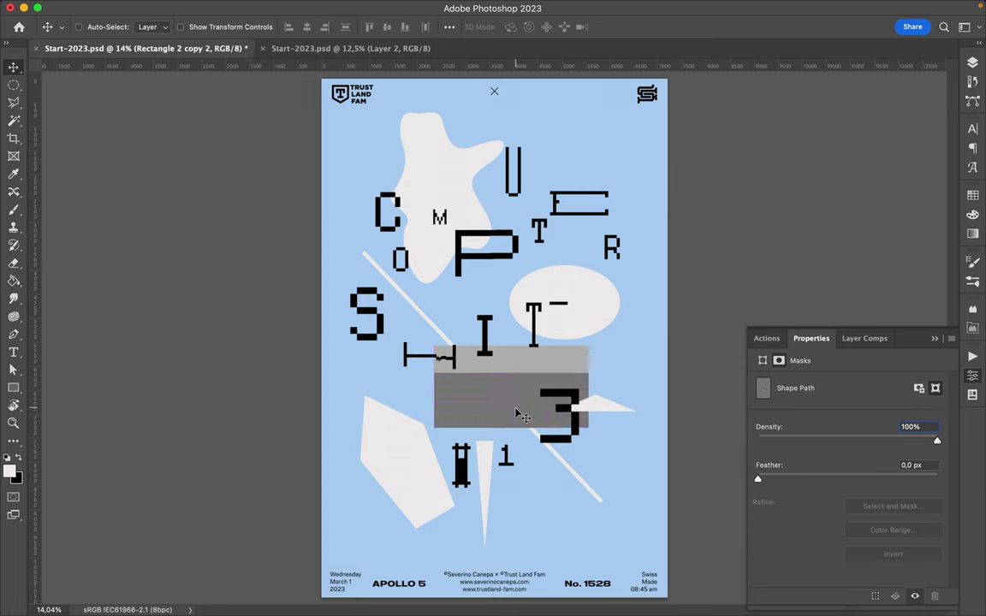
{"action": "key", "text": "a"}
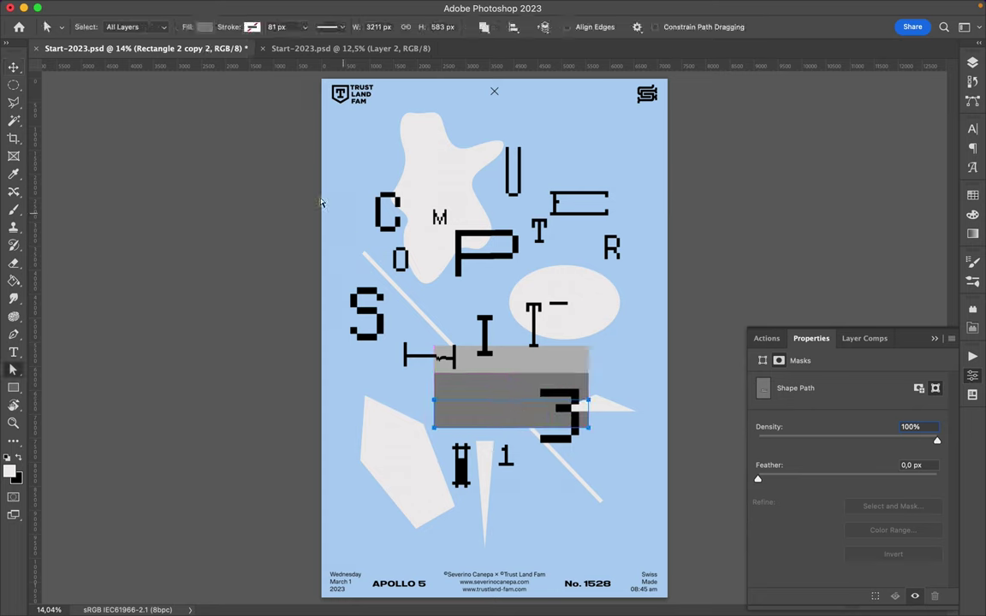
{"action": "left_click", "coordinate": [197, 28]}
{"action": "left_click", "coordinate": [192, 101]}
{"action": "key", "text": "Return"}
Duplicate the three stripes downward, aligned flush, to make six bands.
{"action": "key", "text": "v"}
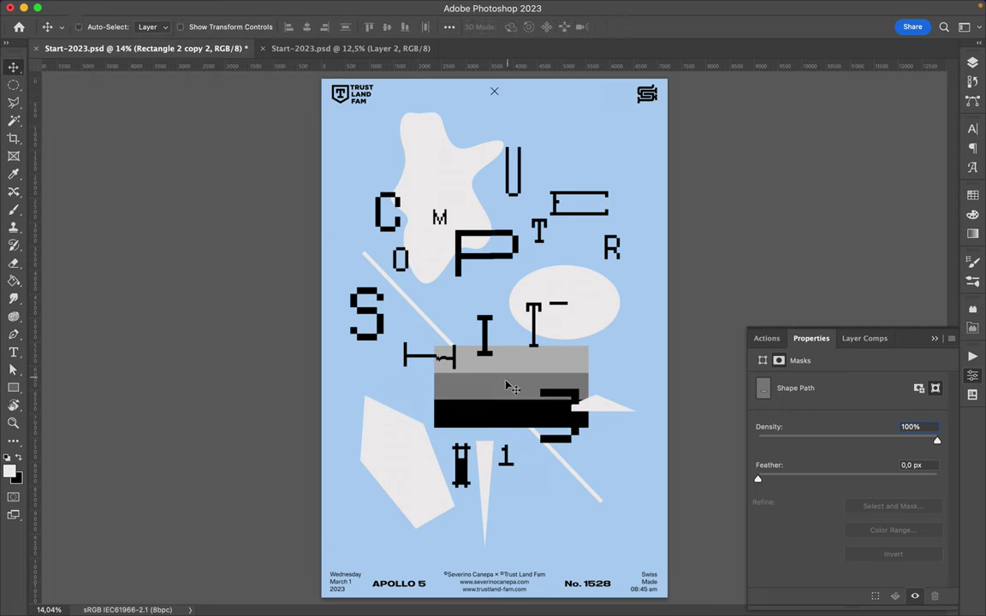
{"action": "left_click", "coordinate": [502, 392], "text": "shift"}
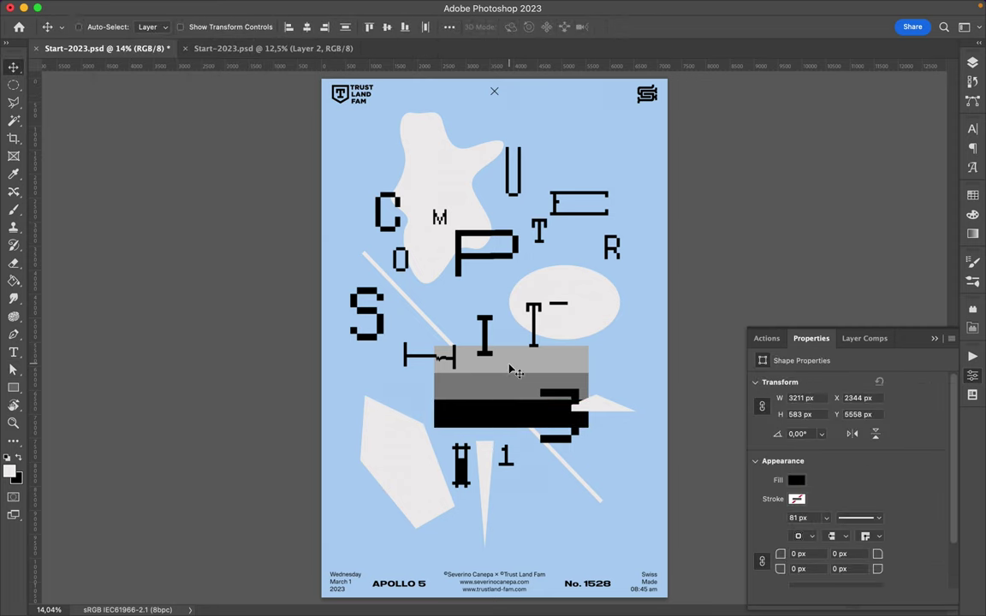
{"action": "left_click_drag", "start_coordinate": [510, 368], "coordinate": [508, 452]}
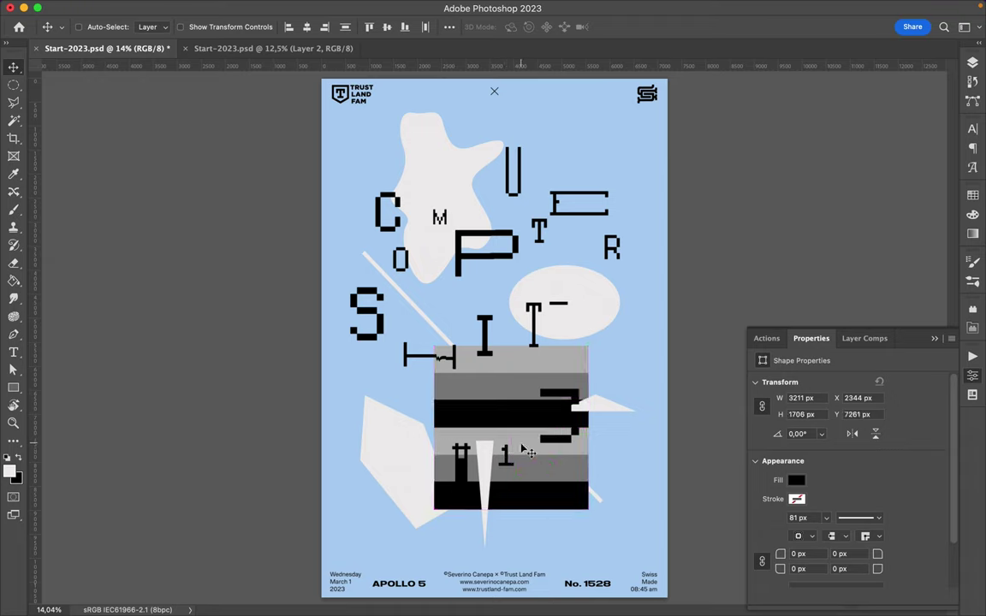
{"action": "left_click_drag", "start_coordinate": [517, 445], "coordinate": [518, 444]}
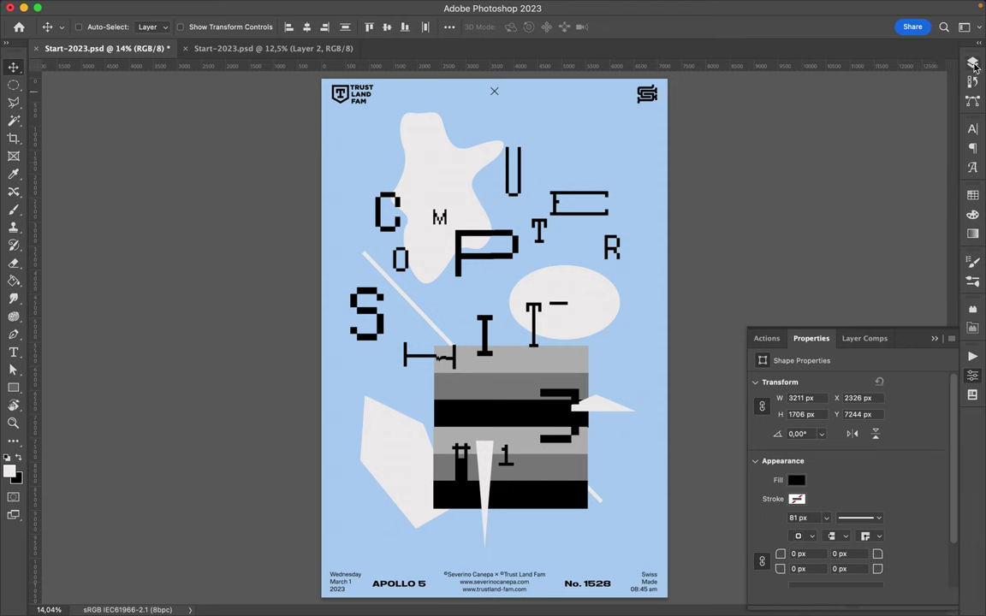
Rasterize the six Rectangle 2 stripe layers and move them above the triangles.
{"action": "key", "text": "F7"}
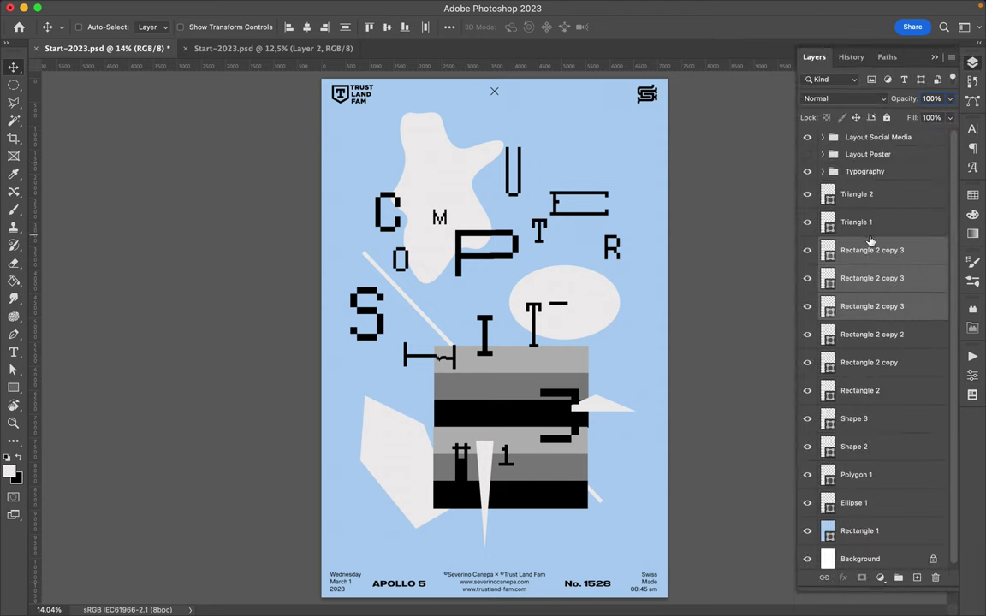
{"action": "left_click", "coordinate": [862, 389]}
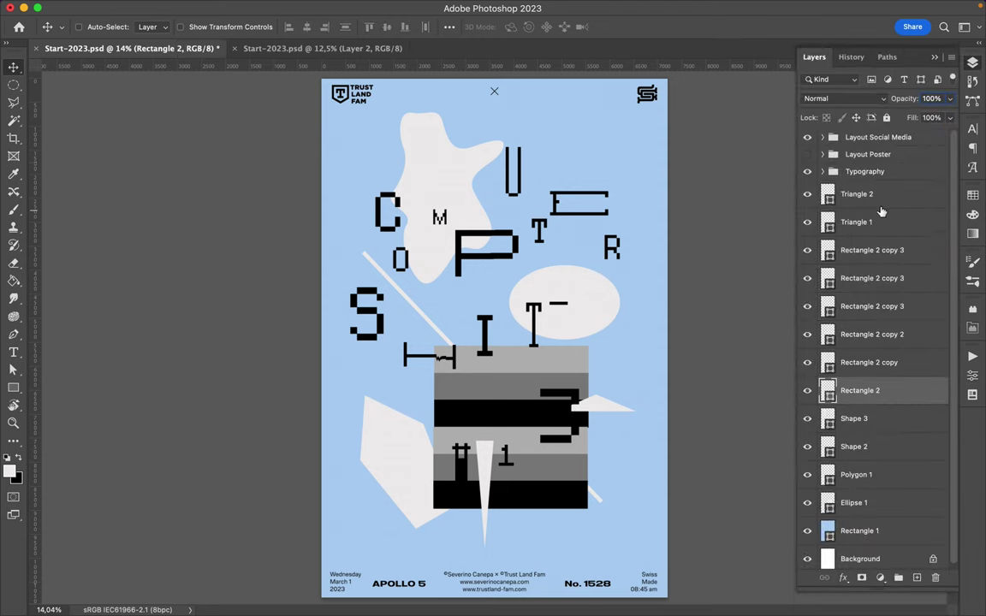
{"action": "left_click", "coordinate": [882, 251], "text": "shift"}
{"action": "right_click", "coordinate": [882, 253]}
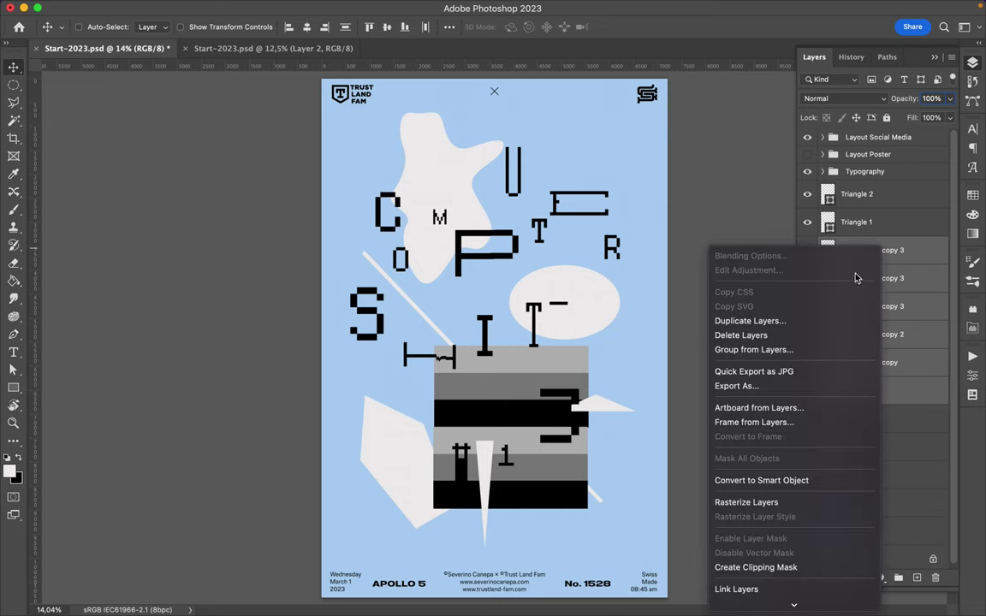
{"action": "left_click", "coordinate": [791, 510]}
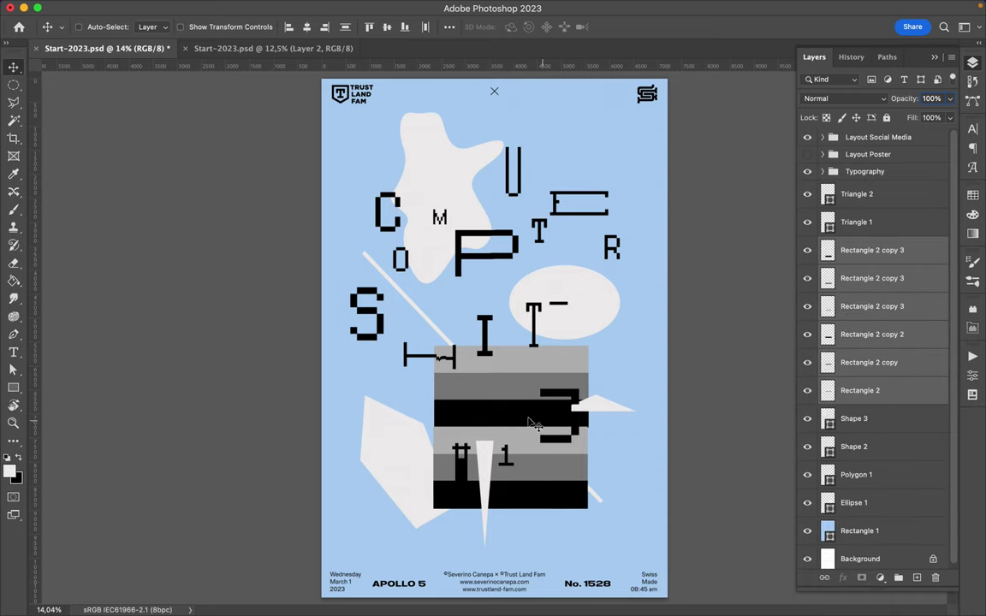
{"action": "left_click_drag", "start_coordinate": [866, 283], "coordinate": [865, 196]}
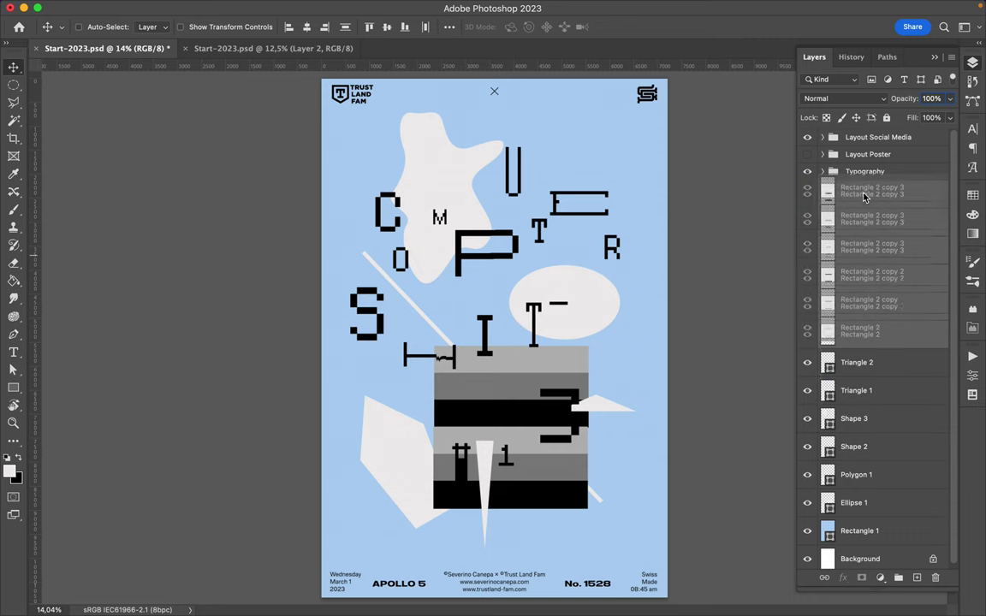
Reposition Triangle 2, then move the striped block up and left over the P and I.
{"action": "left_click", "coordinate": [874, 366]}
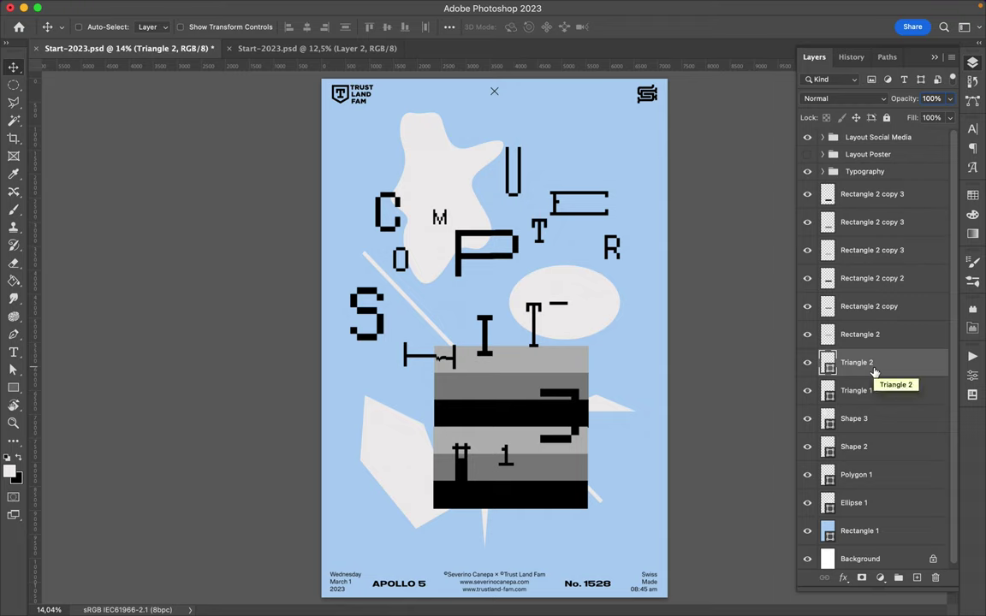
{"action": "left_click_drag", "start_coordinate": [494, 418], "coordinate": [495, 482]}
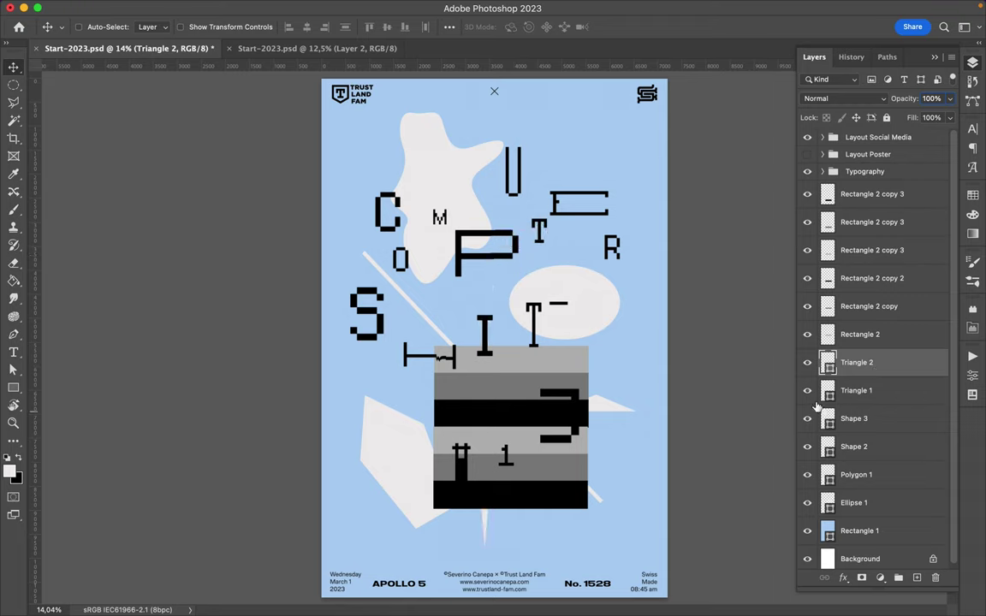
{"action": "left_click", "coordinate": [867, 308]}
{"action": "left_click", "coordinate": [860, 334]}
{"action": "left_click", "coordinate": [872, 193], "text": "shift"}
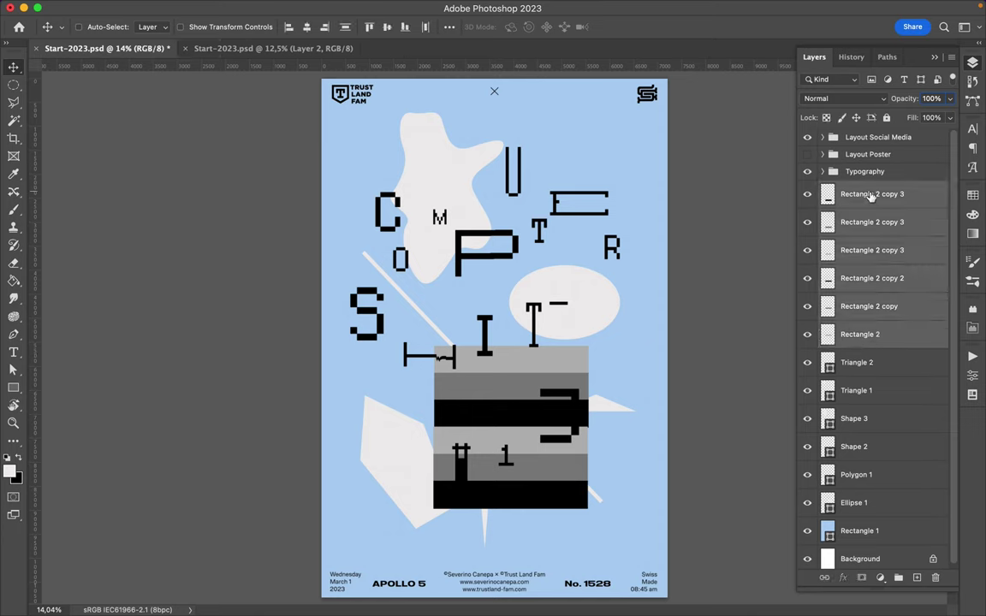
{"action": "left_click_drag", "start_coordinate": [504, 419], "coordinate": [483, 321]}
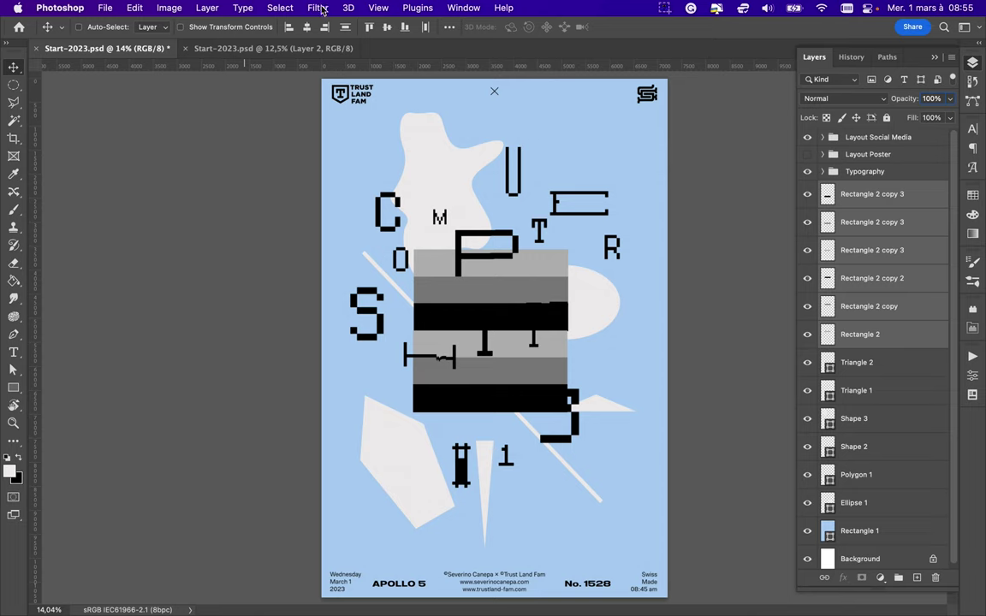
Open the Filter menu to reach Distort for the Rectangle 2 copy 3 layer.
{"action": "left_click", "coordinate": [319, 8]}
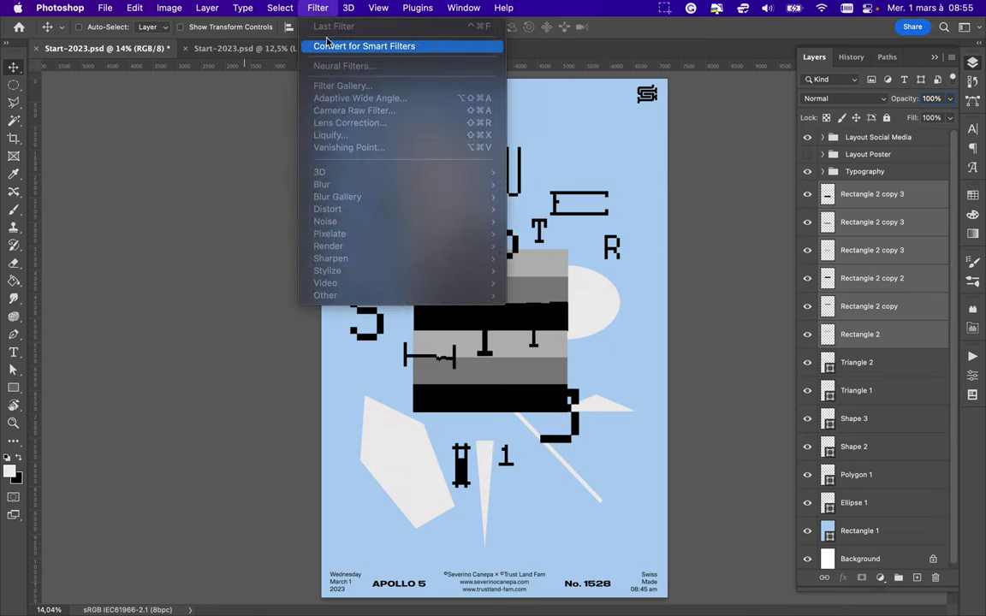
{"action": "left_click", "coordinate": [315, 8]}
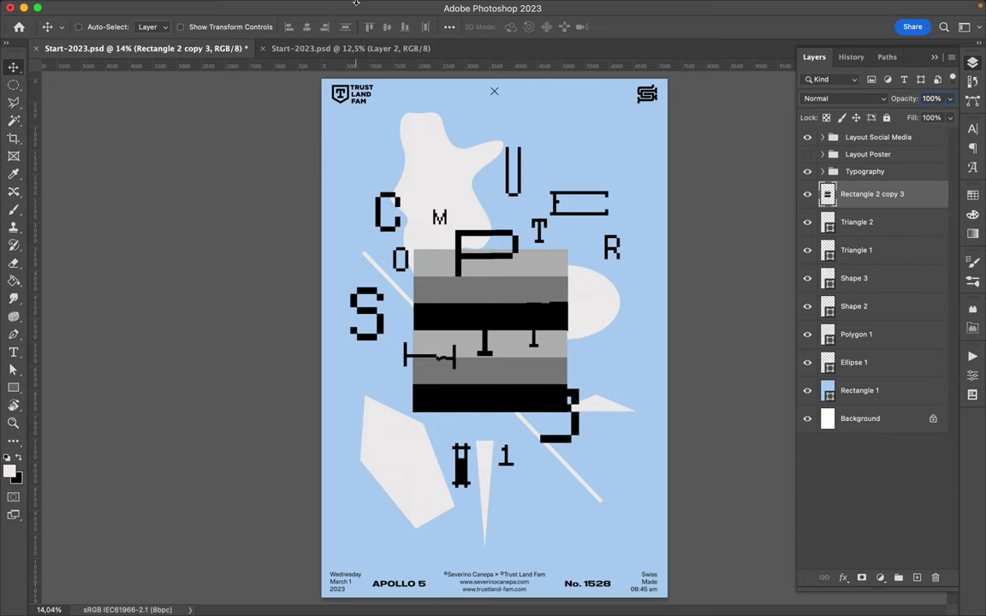
{"action": "left_click", "coordinate": [319, 8]}
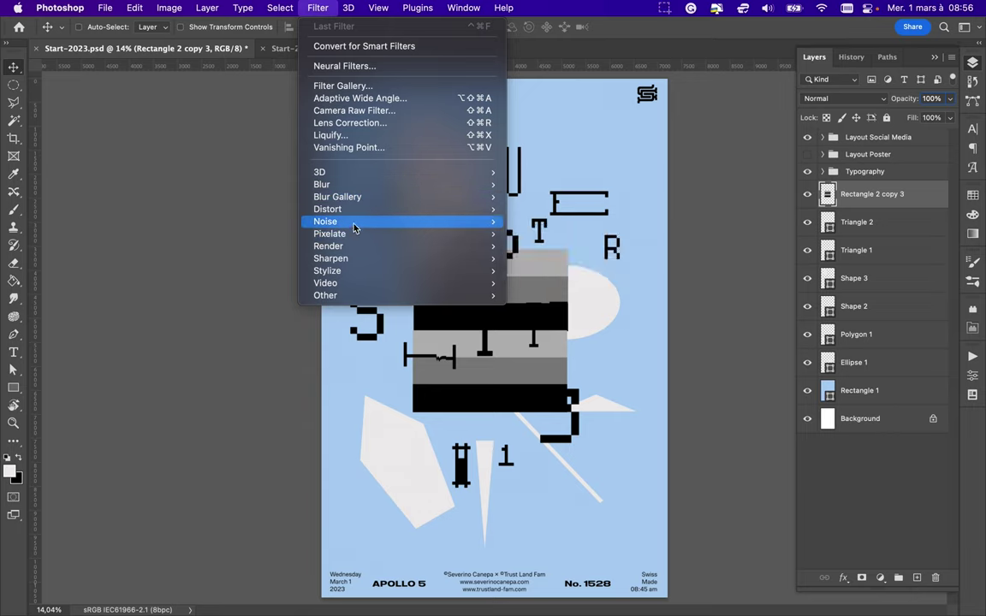
Set up a Square Wave: 24 generators, wavelength 10–360, amplitude 1–52, scale 1%/92%.
{"action": "mouse_move", "coordinate": [353, 234]}
{"action": "mouse_move", "coordinate": [352, 210]}
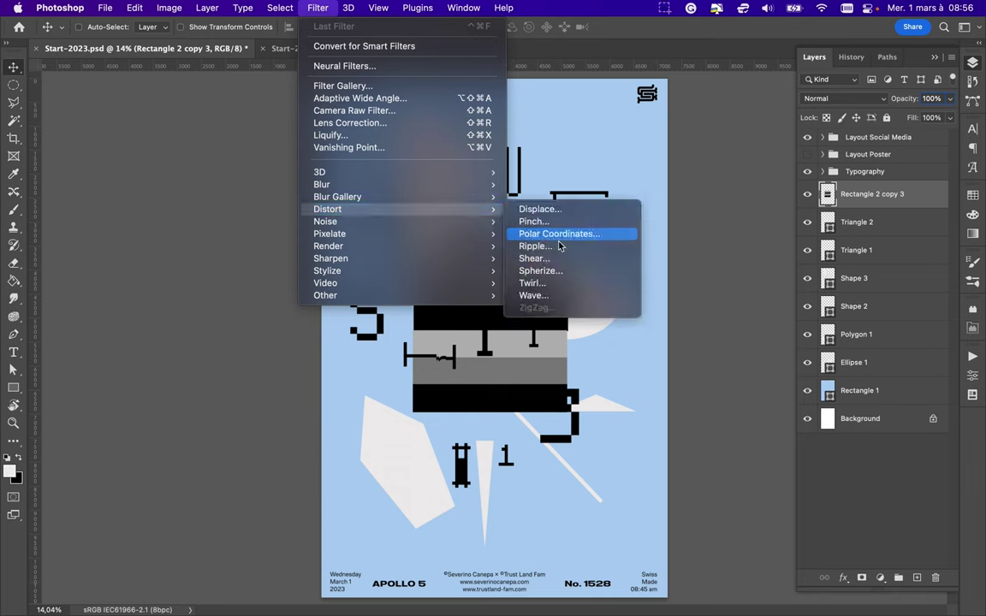
{"action": "left_click", "coordinate": [571, 295]}
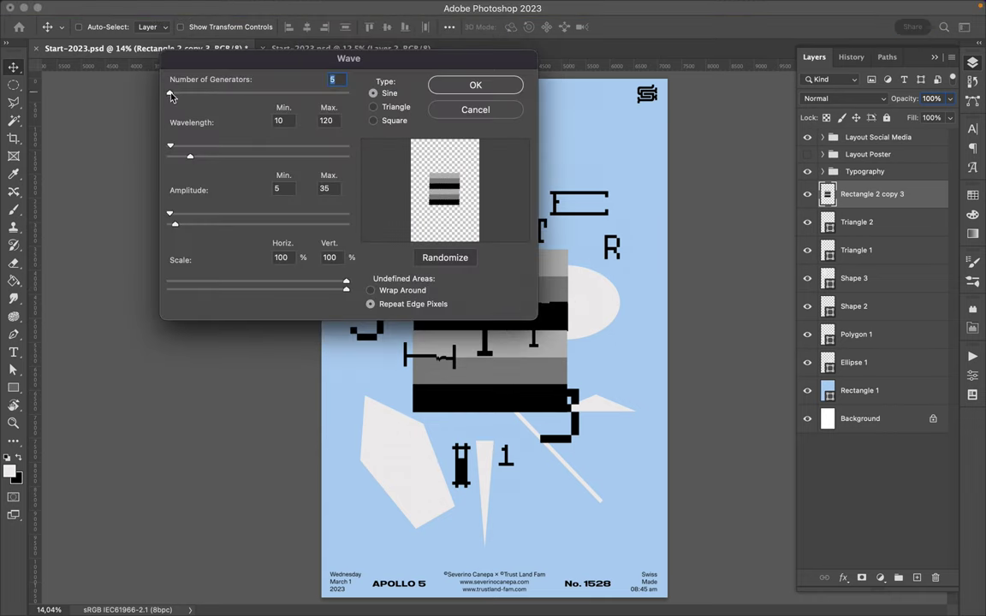
{"action": "key", "text": "Up"}
{"action": "key", "text": "Up"}
{"action": "key", "text": "Up"}
{"action": "key", "text": "Up"}
{"action": "left_click_drag", "start_coordinate": [173, 97], "coordinate": [173, 97]}
{"action": "left_click", "coordinate": [375, 123]}
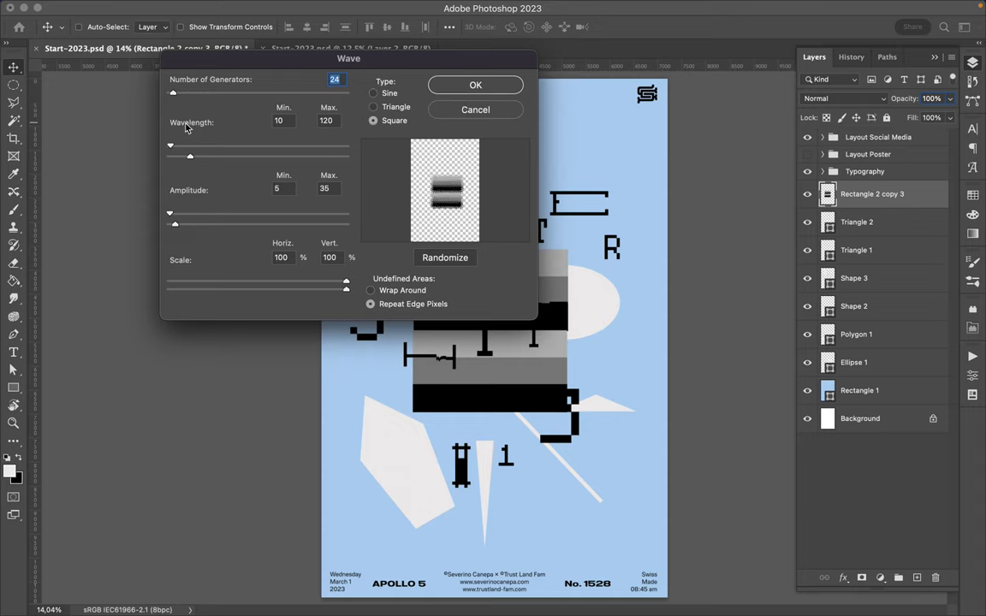
{"action": "left_click_drag", "start_coordinate": [190, 160], "coordinate": [231, 161]}
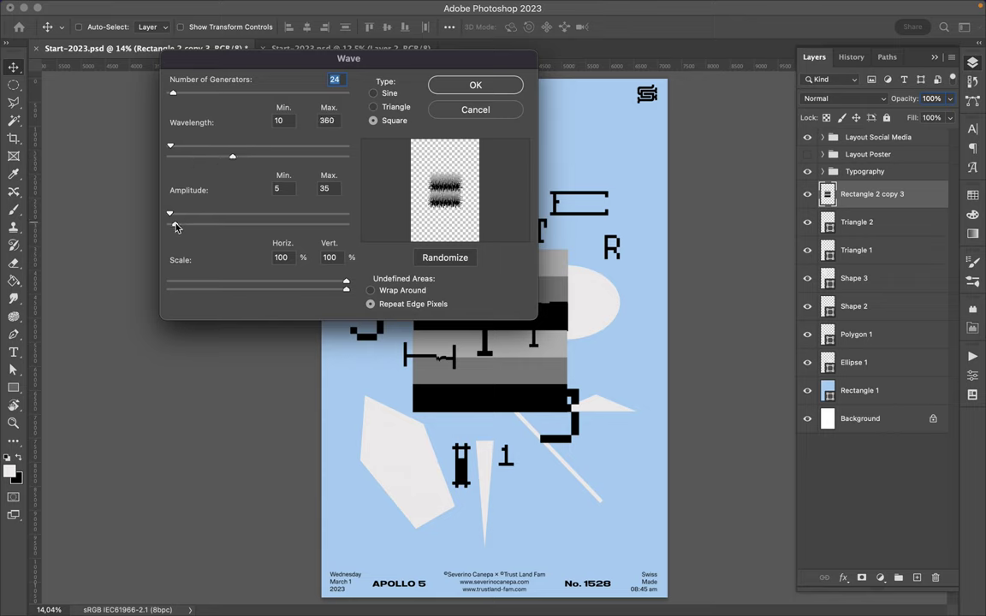
{"action": "left_click_drag", "start_coordinate": [171, 221], "coordinate": [197, 223]}
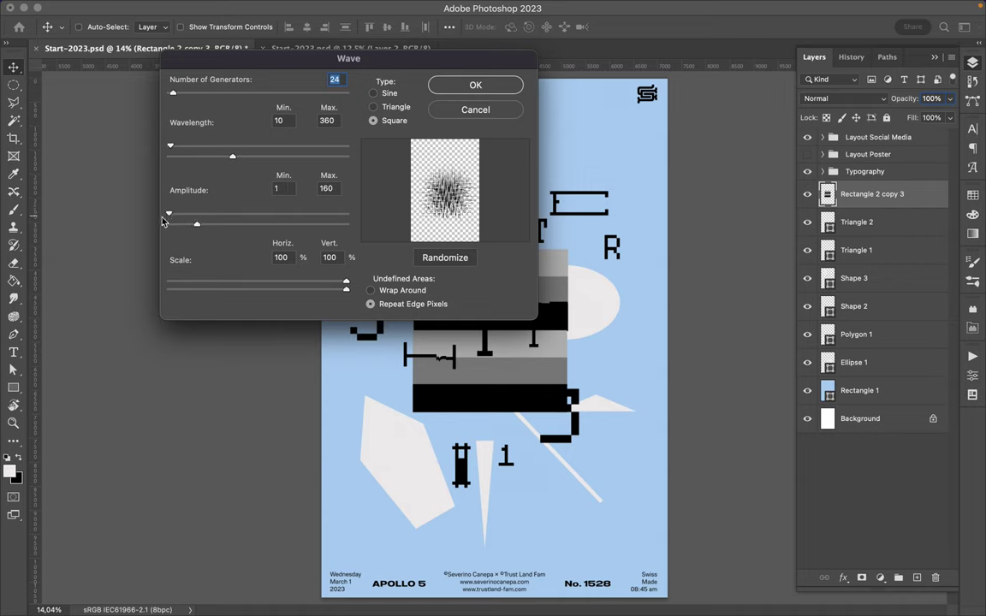
{"action": "left_click_drag", "start_coordinate": [196, 224], "coordinate": [178, 225]}
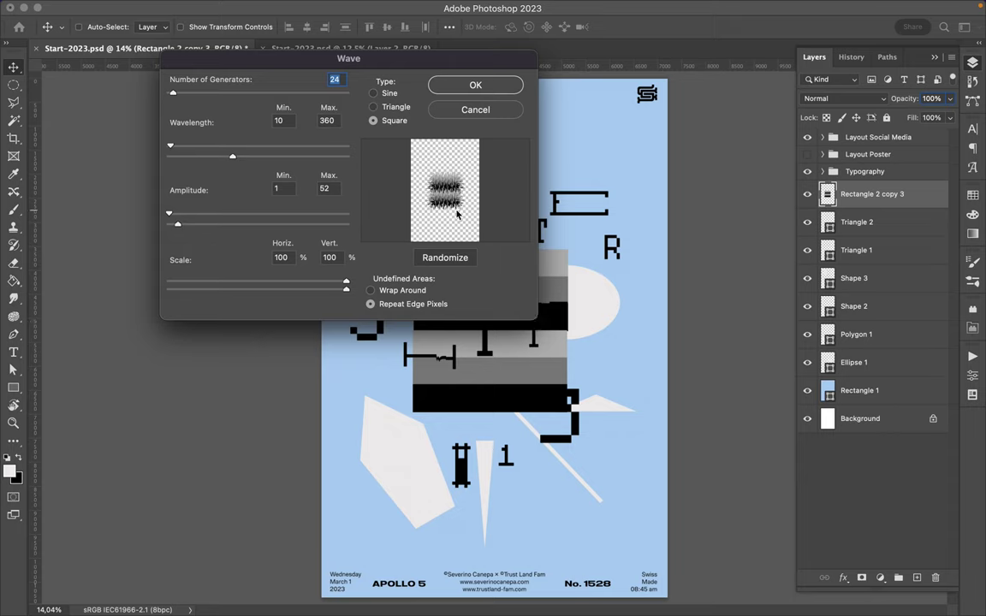
{"action": "left_click_drag", "start_coordinate": [346, 282], "coordinate": [169, 283]}
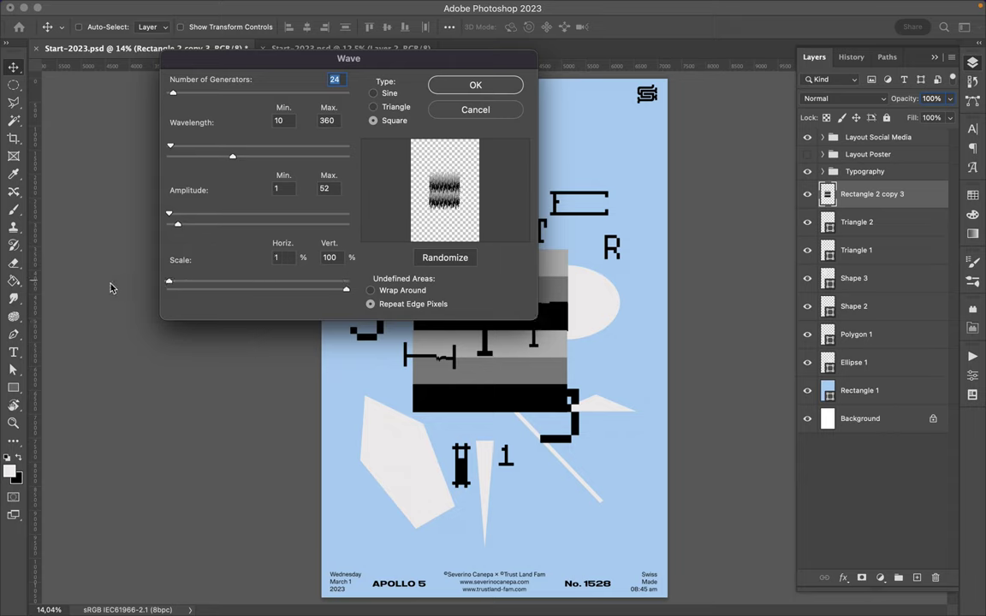
{"action": "mouse_move", "coordinate": [346, 289]}
{"action": "left_mouse_down"}
{"action": "mouse_move", "coordinate": [192, 293]}
{"action": "mouse_move", "coordinate": [334, 288]}
{"action": "left_mouse_up"}
Apply the Wave filter to the stripes, then undo it.
{"action": "left_click", "coordinate": [481, 81]}
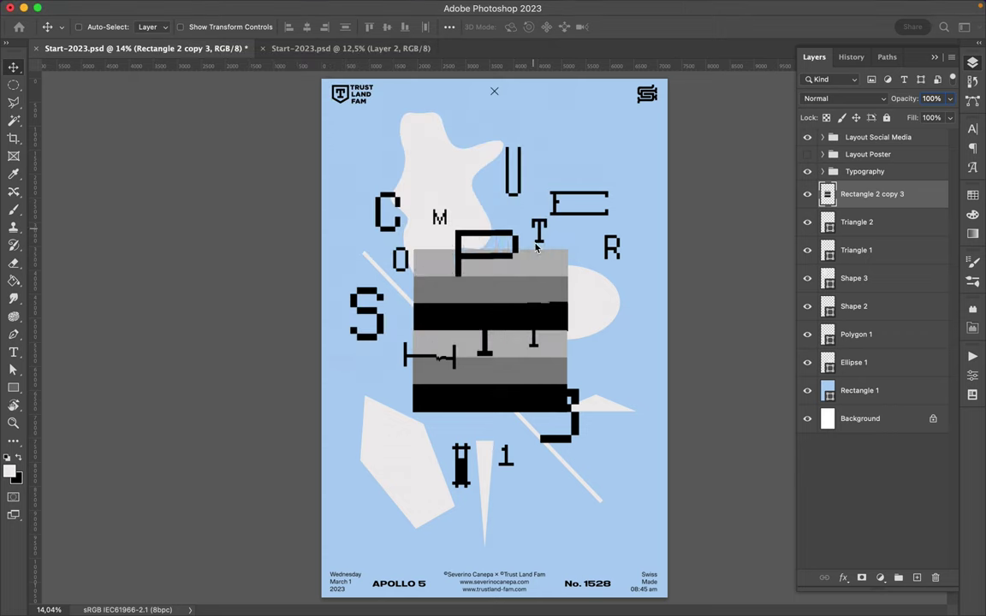
{"action": "scroll", "coordinate": [499, 340], "scroll_direction": "up", "scroll_amount": 6}
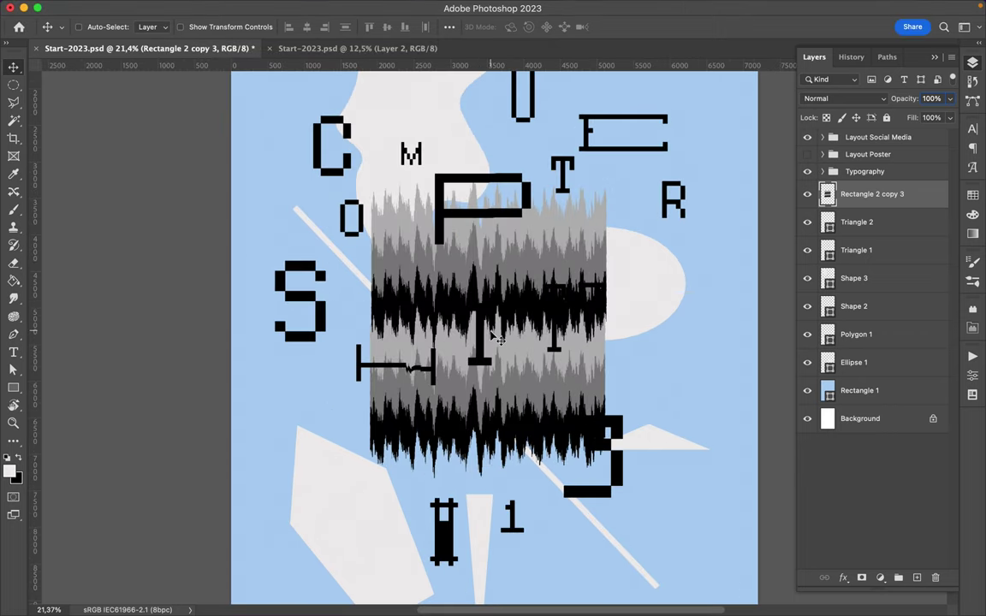
{"action": "key", "text": "super"}
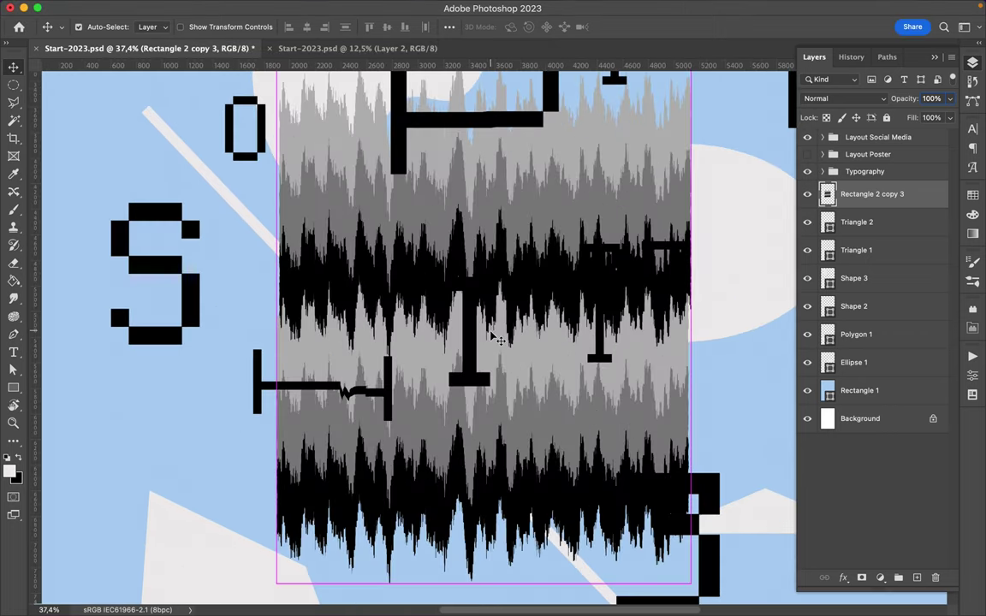
{"action": "key", "text": "super+z"}
Reapply Wave with more generators (90 square generators).
{"action": "left_click", "coordinate": [318, 7]}
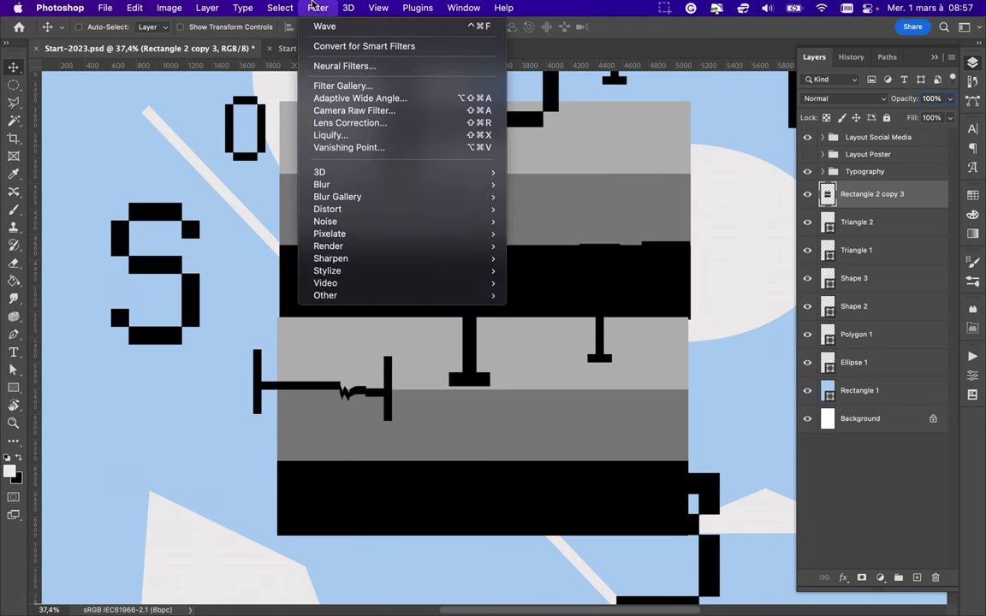
{"action": "mouse_move", "coordinate": [346, 223]}
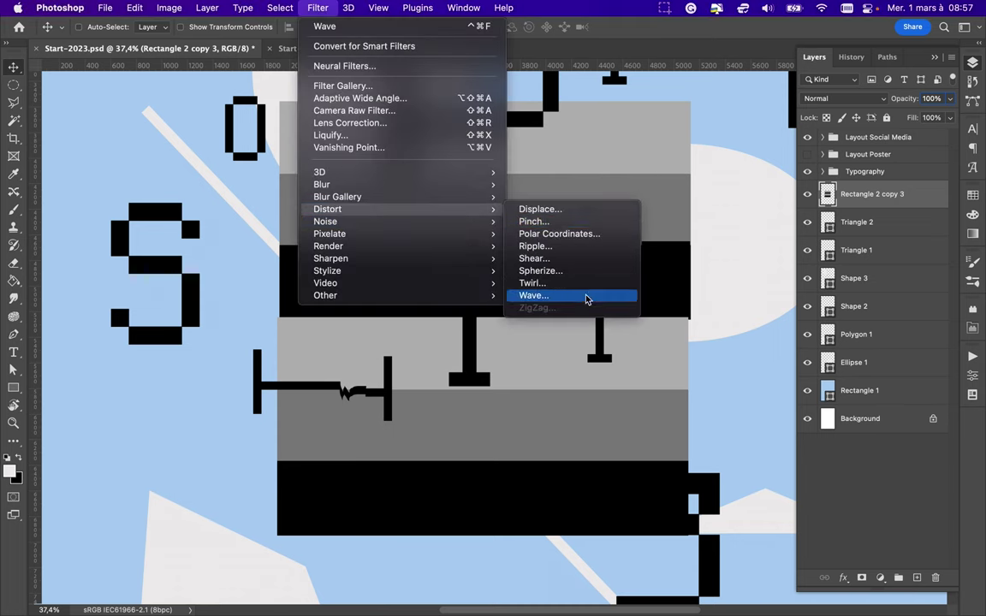
{"action": "left_click", "coordinate": [587, 295]}
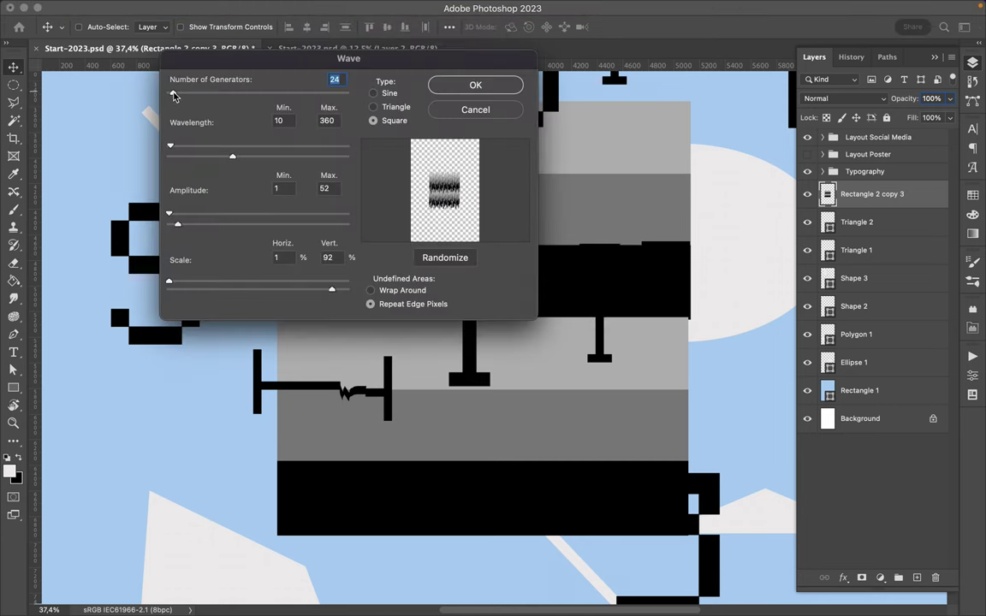
{"action": "left_click_drag", "start_coordinate": [174, 92], "coordinate": [187, 99]}
{"action": "left_click", "coordinate": [490, 86]}
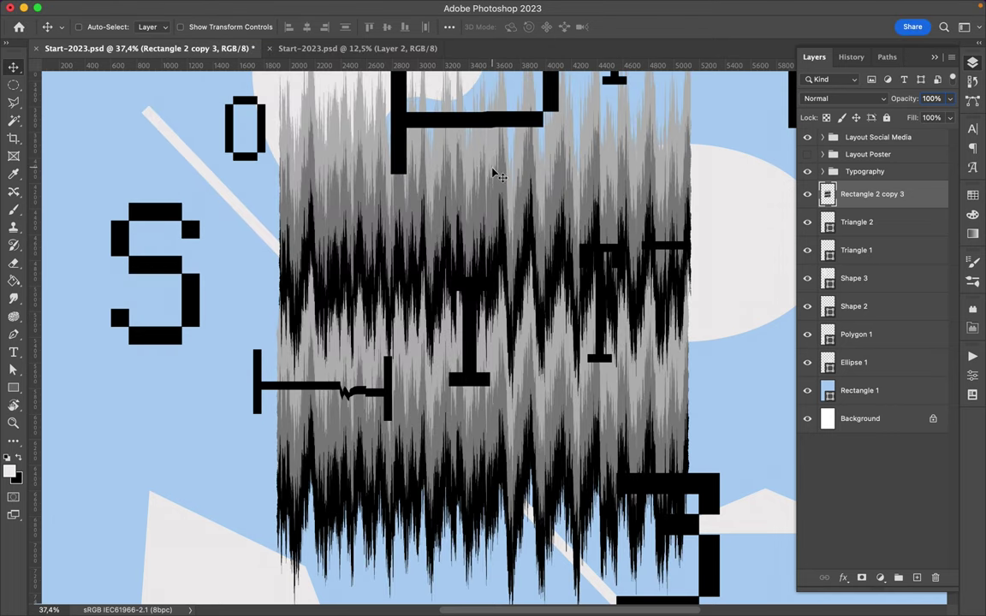
Undo the revised wave so the stripes return to plain bands.
{"action": "left_click", "coordinate": [313, 8]}
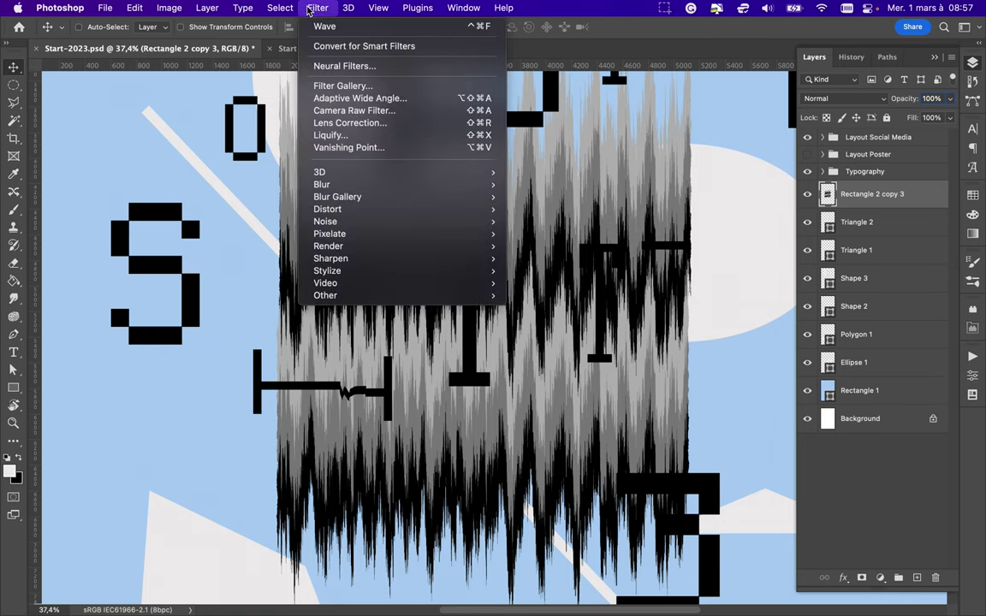
{"action": "mouse_move", "coordinate": [326, 202]}
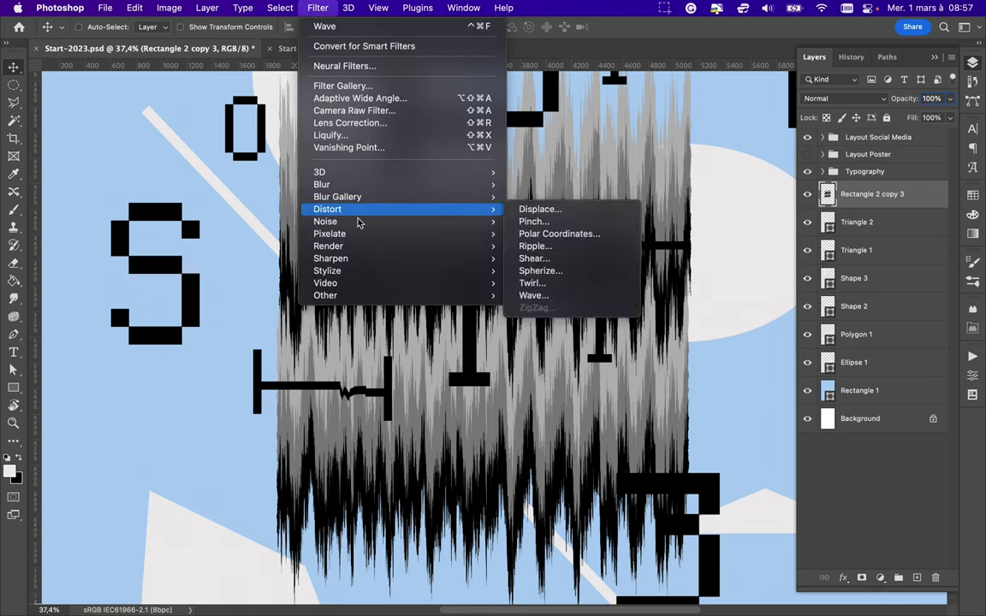
{"action": "mouse_move", "coordinate": [363, 233]}
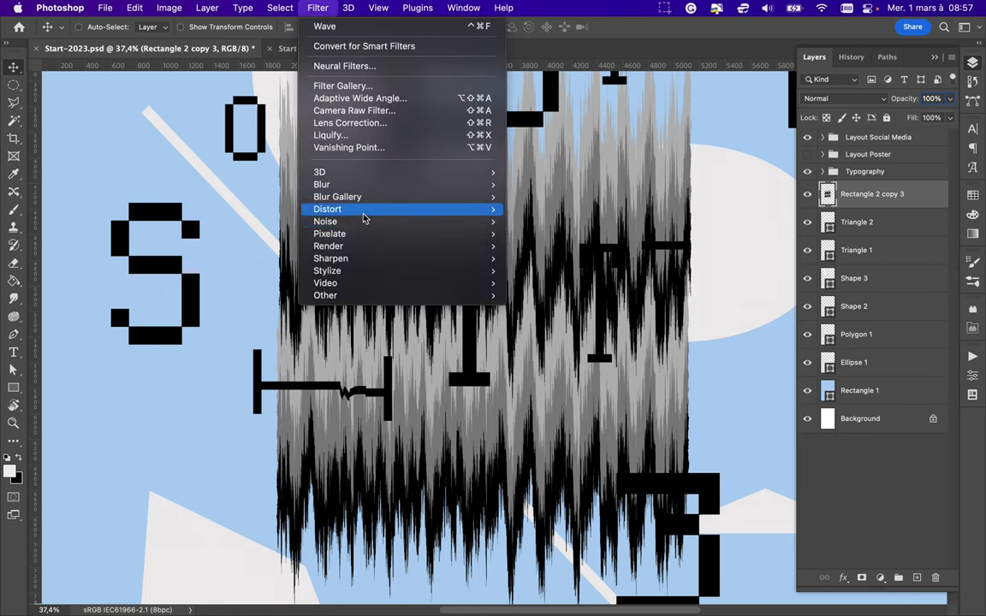
{"action": "key", "text": "Escape"}
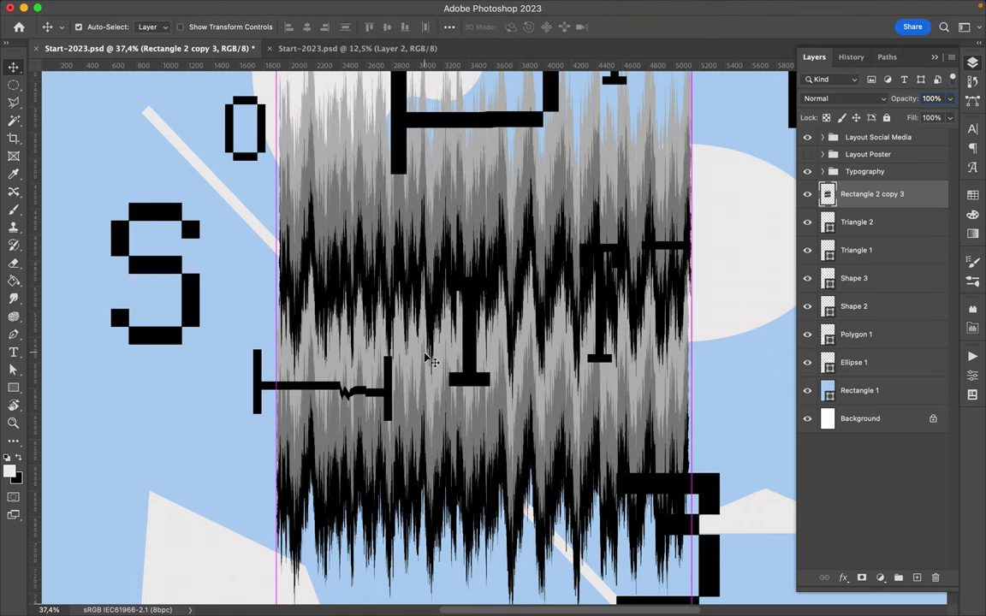
{"action": "key", "text": "super+z"}
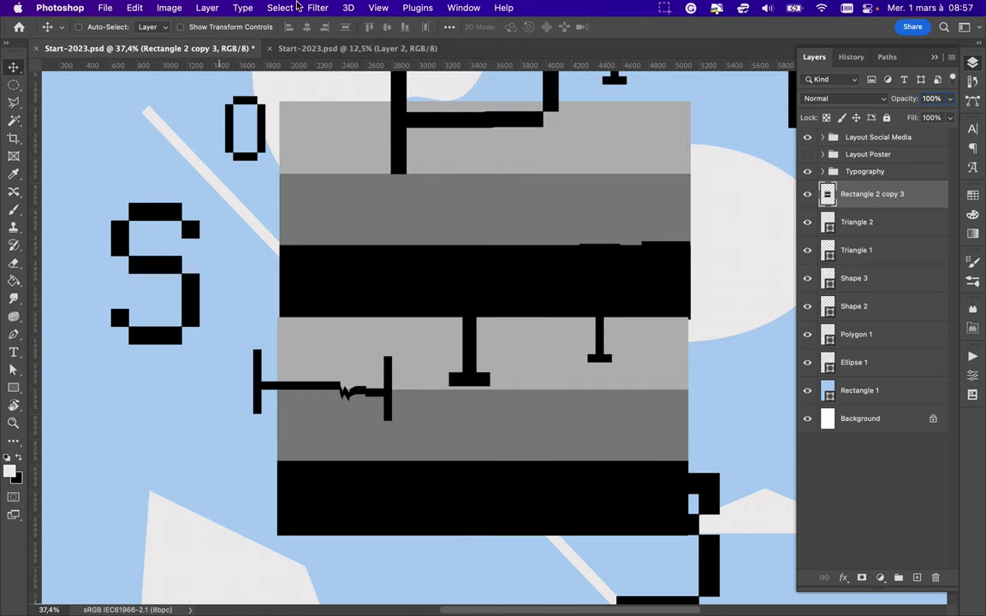
{"action": "left_click", "coordinate": [318, 8]}
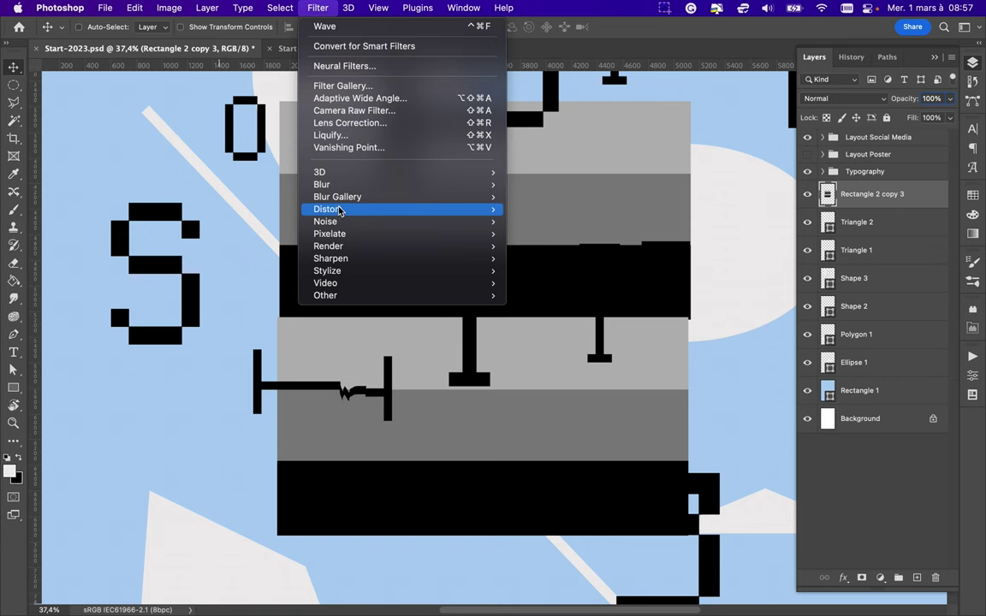
Apply a square Wave with 286 generators, wavelength 1–780 and amplitude 1–37.
{"action": "mouse_move", "coordinate": [368, 209]}
{"action": "left_click", "coordinate": [592, 297]}
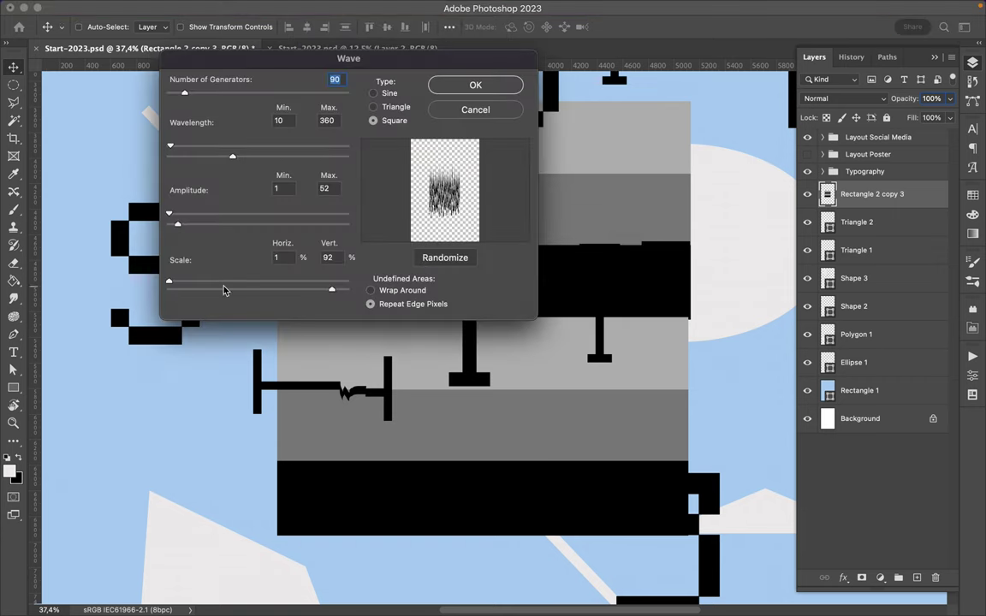
{"action": "mouse_move", "coordinate": [170, 283]}
{"action": "left_mouse_down"}
{"action": "mouse_move", "coordinate": [195, 285]}
{"action": "mouse_move", "coordinate": [172, 285]}
{"action": "left_mouse_up"}
{"action": "mouse_move", "coordinate": [177, 224]}
{"action": "left_mouse_down"}
{"action": "mouse_move", "coordinate": [164, 231]}
{"action": "mouse_move", "coordinate": [183, 232]}
{"action": "mouse_move", "coordinate": [163, 213]}
{"action": "mouse_move", "coordinate": [200, 225]}
{"action": "mouse_move", "coordinate": [175, 224]}
{"action": "left_mouse_up"}
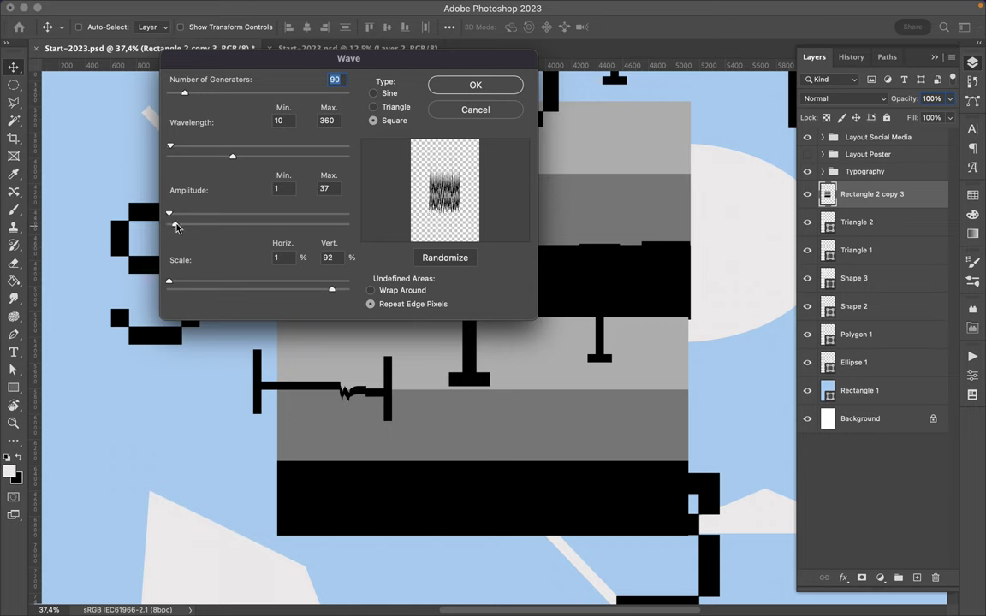
{"action": "left_click_drag", "start_coordinate": [237, 158], "coordinate": [307, 167]}
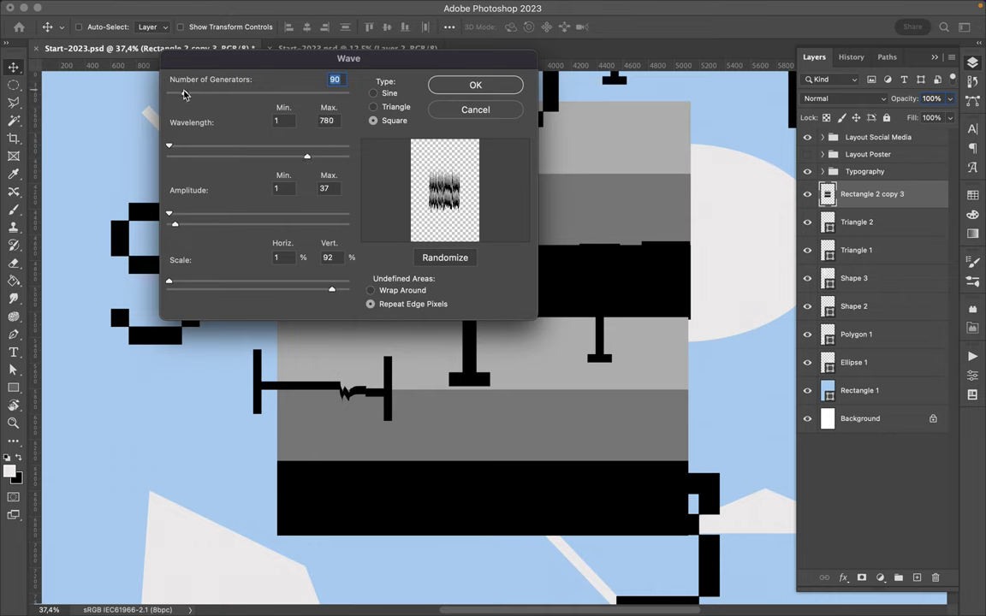
{"action": "left_click_drag", "start_coordinate": [185, 93], "coordinate": [218, 96]}
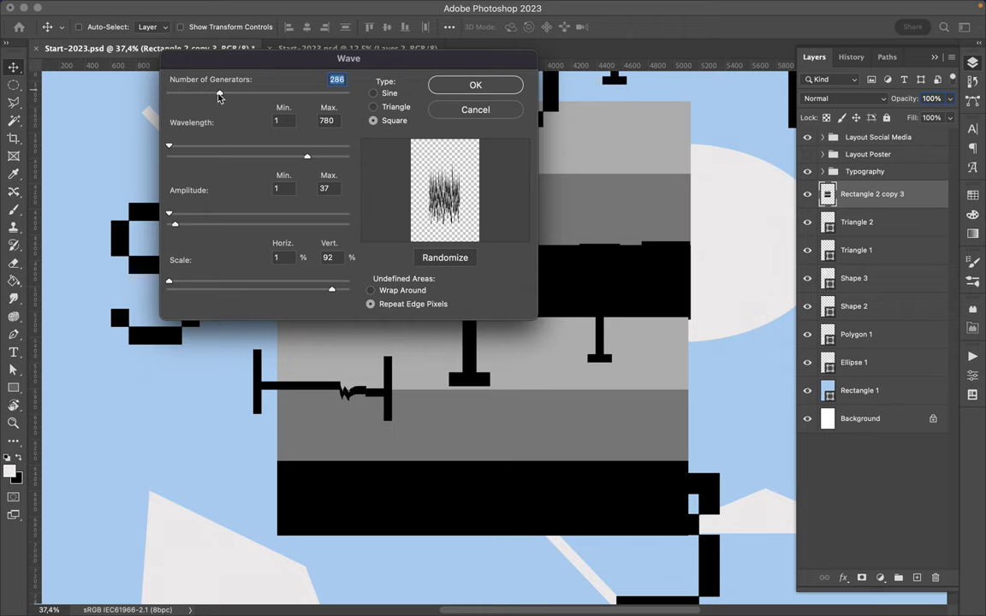
{"action": "left_click", "coordinate": [485, 87]}
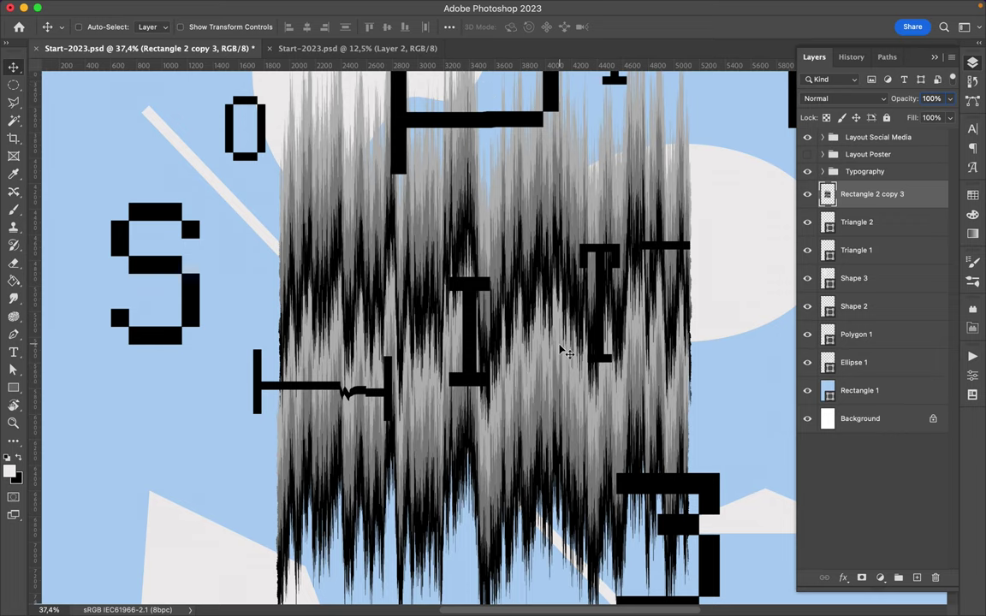
Copy a round elliptical patch of the glitch streaks onto a new Layer 1.
{"action": "scroll", "coordinate": [563, 351], "scroll_direction": "down", "scroll_amount": 5}
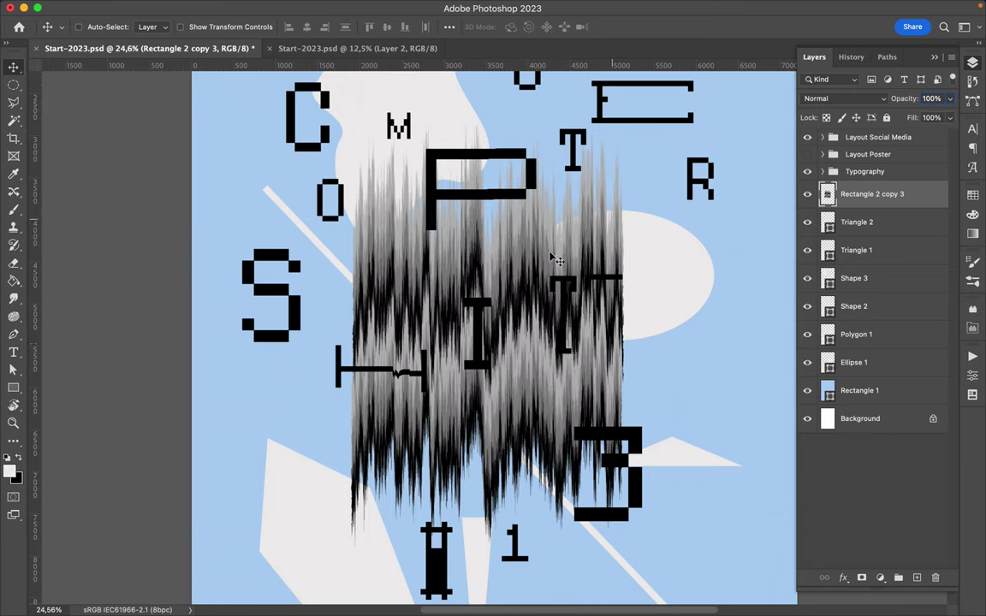
{"action": "key", "text": "super"}
{"action": "left_click_drag", "start_coordinate": [508, 403], "coordinate": [629, 357]}
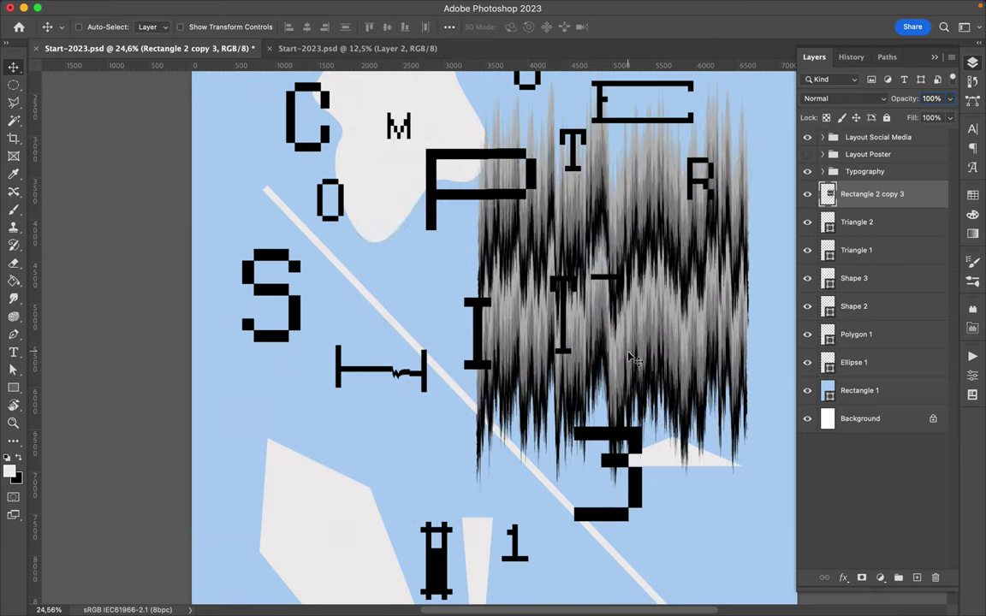
{"action": "key", "text": "m"}
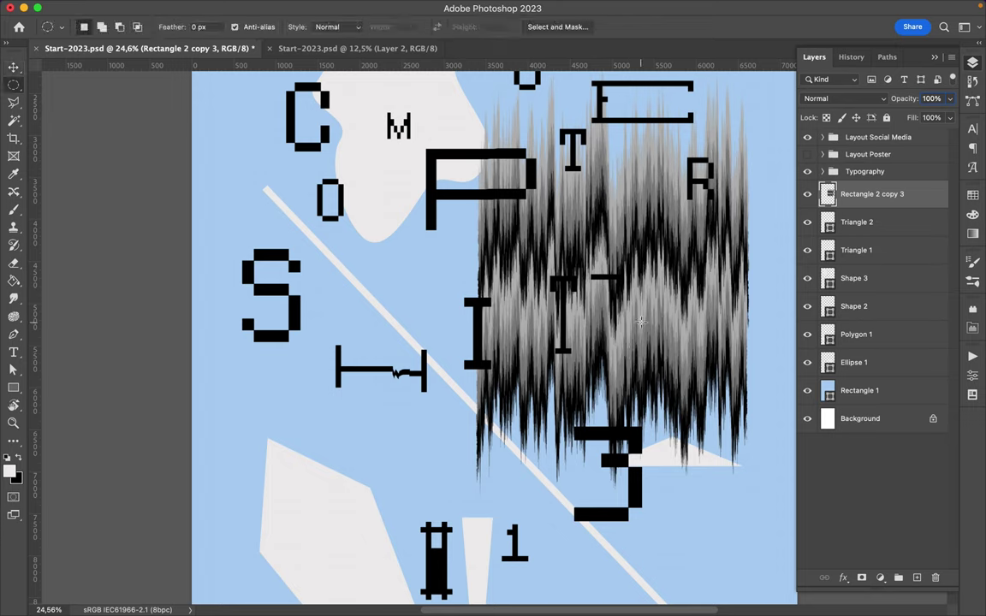
{"action": "left_click_drag", "start_coordinate": [643, 296], "coordinate": [656, 333]}
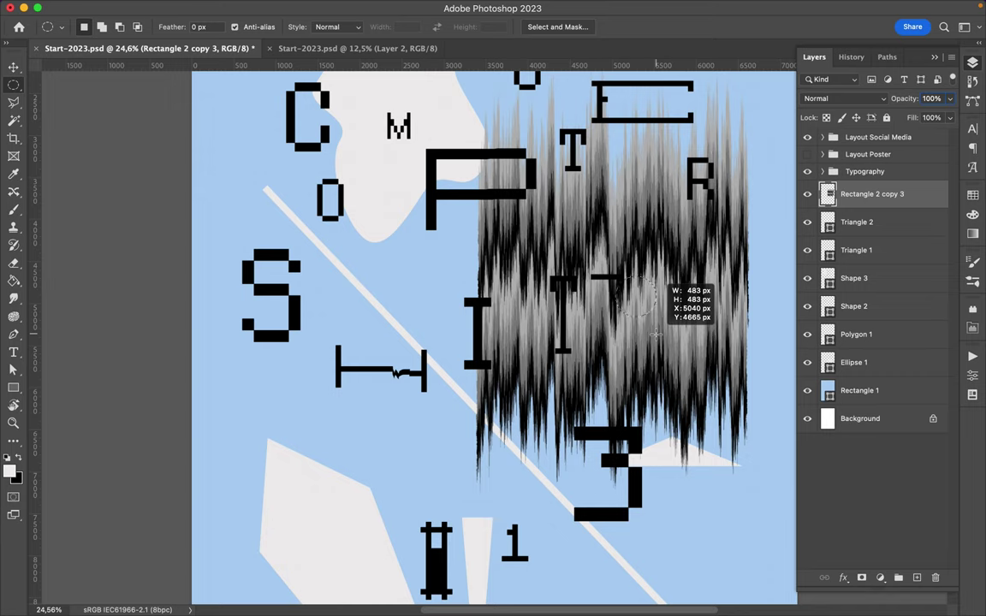
{"action": "left_click_drag", "start_coordinate": [656, 336], "coordinate": [657, 340]}
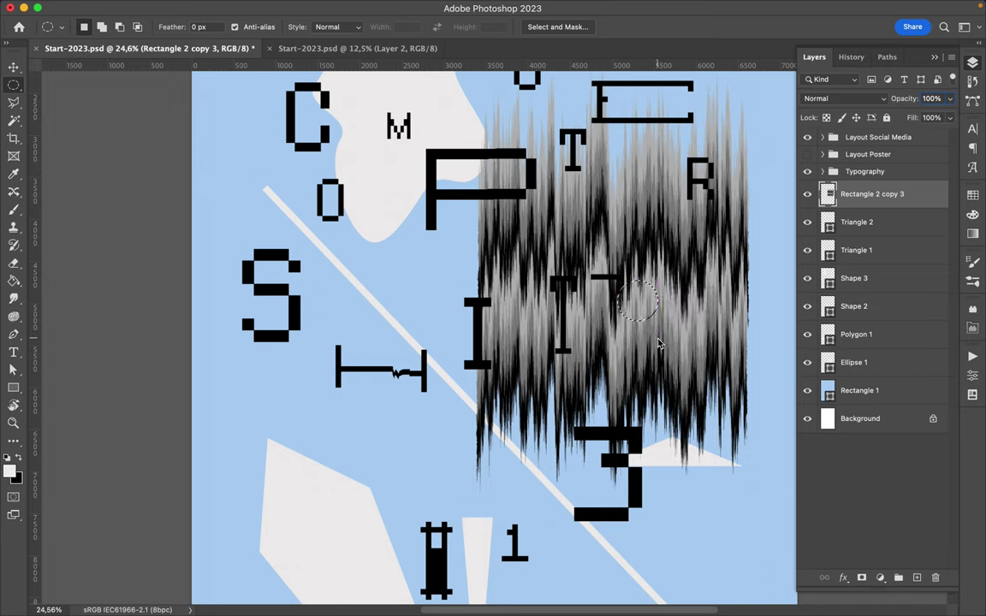
{"action": "key", "text": "super+j"}
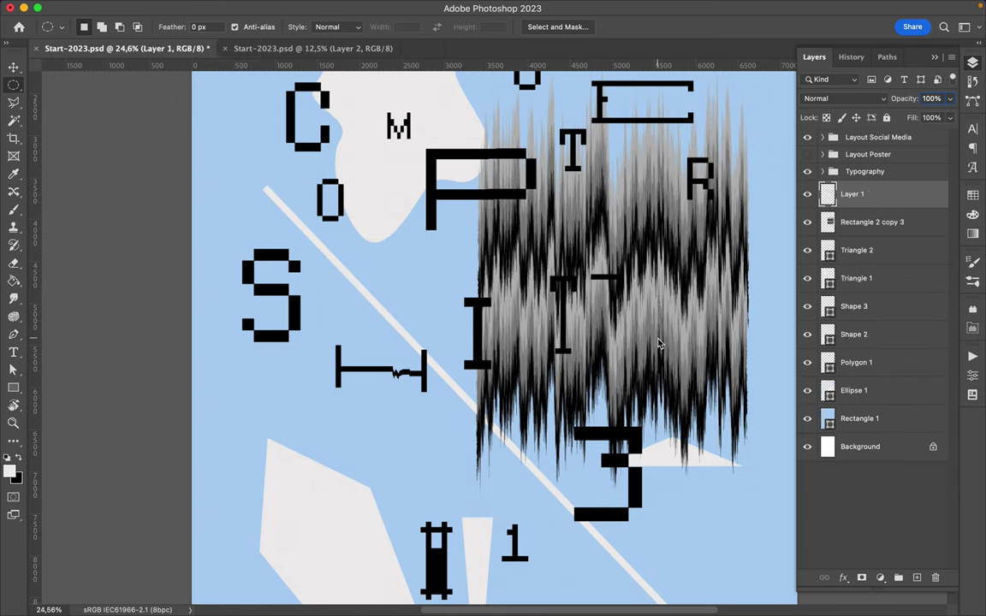
Move the textured circle down-left and hide the Rectangle 2 copy 3 texture layer.
{"action": "key", "text": "v"}
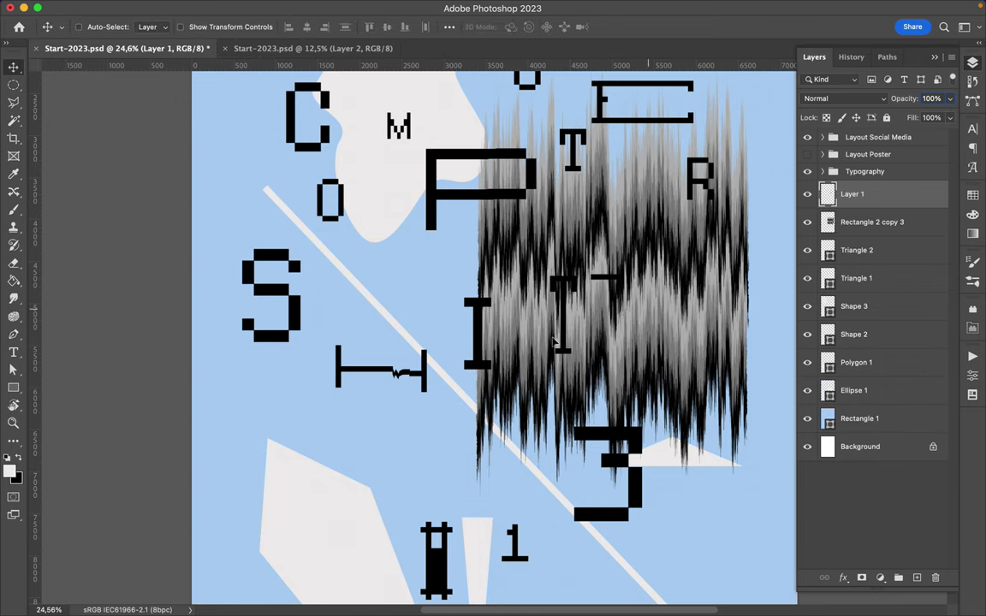
{"action": "mouse_move", "coordinate": [657, 335]}
{"action": "left_mouse_down"}
{"action": "mouse_move", "coordinate": [338, 476]}
{"action": "mouse_move", "coordinate": [338, 428]}
{"action": "left_mouse_up"}
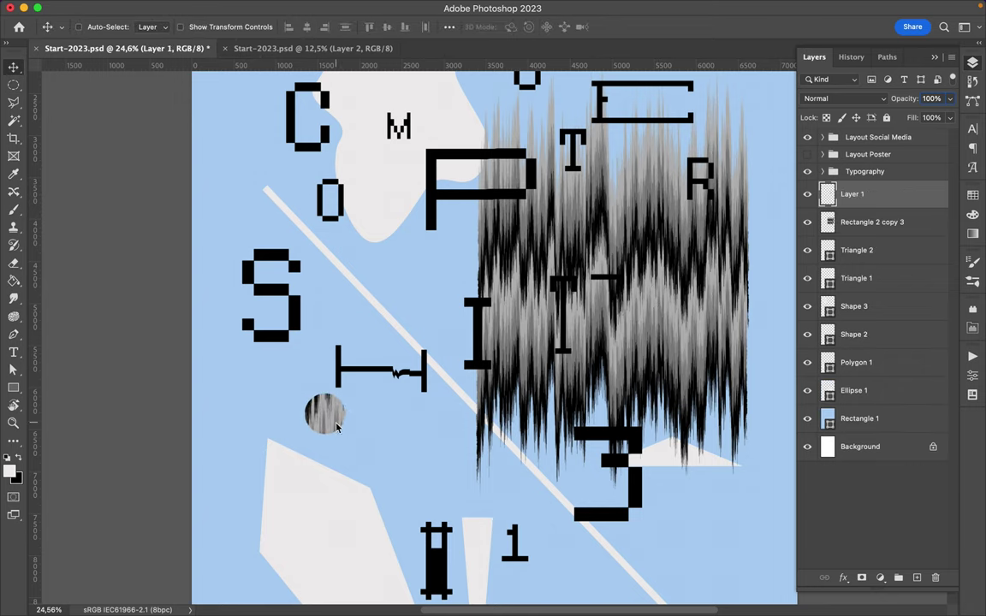
{"action": "left_click", "coordinate": [11, 300]}
{"action": "key", "text": "v"}
{"action": "left_click", "coordinate": [807, 223]}
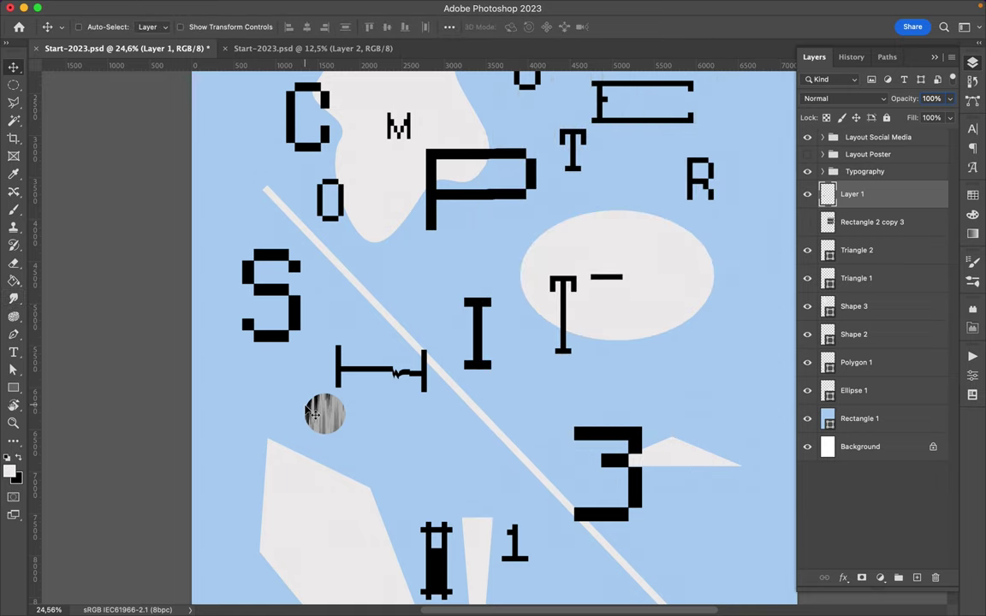
{"action": "key", "text": "super+0"}
{"action": "key", "text": "super+minus"}
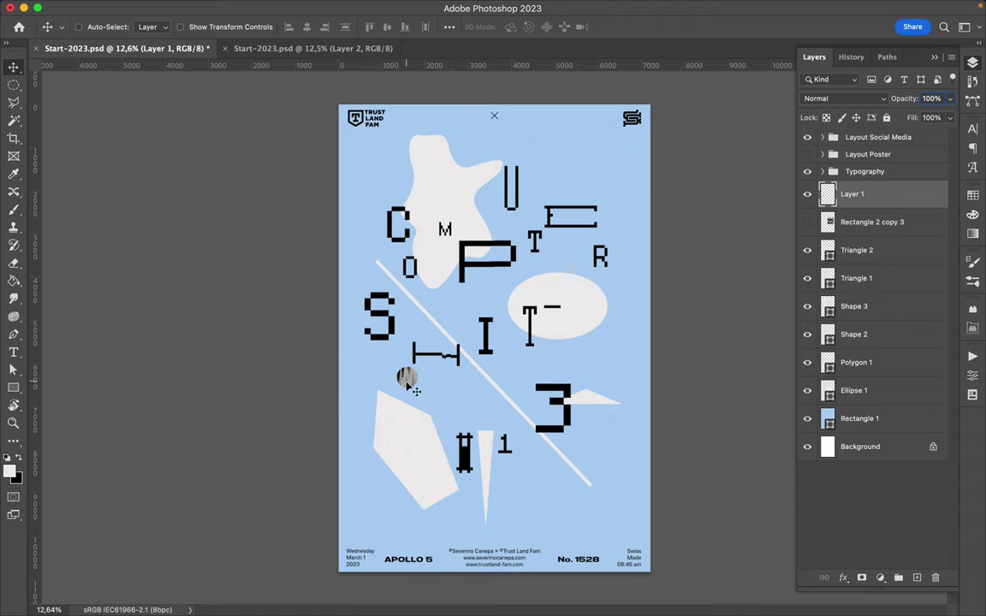
Smudge Layer 1's glitch circle with a 460 px brush into a diagonal streak.
{"action": "left_click", "coordinate": [14, 298]}
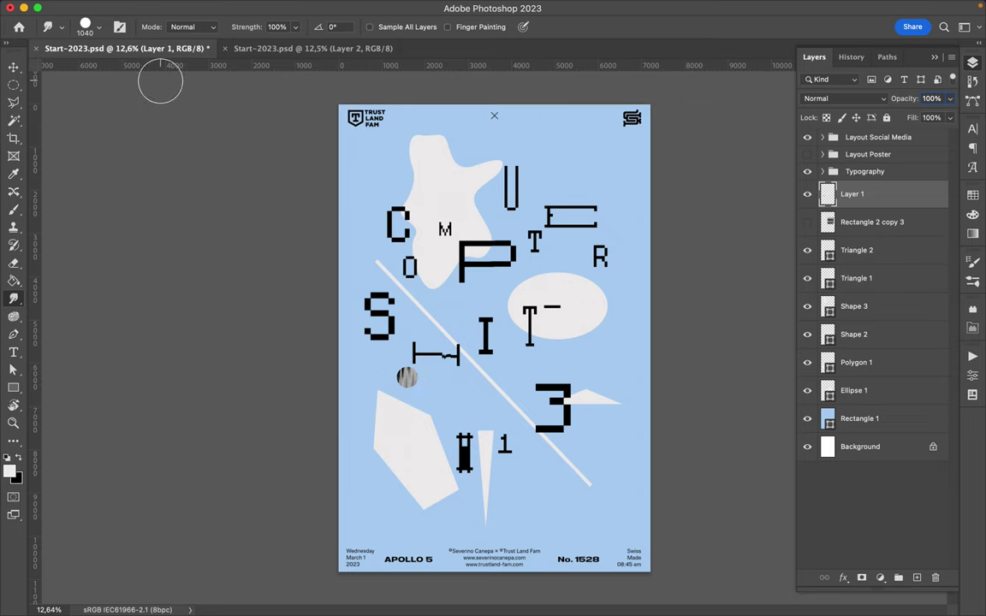
{"action": "left_click", "coordinate": [100, 28]}
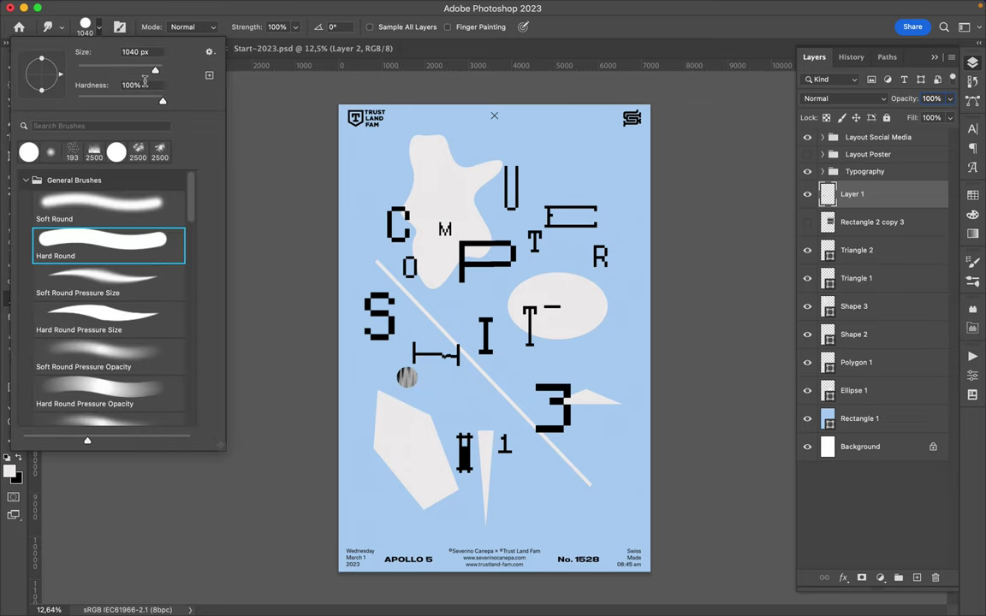
{"action": "left_click_drag", "start_coordinate": [158, 73], "coordinate": [153, 73]}
{"action": "scroll", "coordinate": [407, 378], "scroll_direction": "up", "scroll_amount": 2}
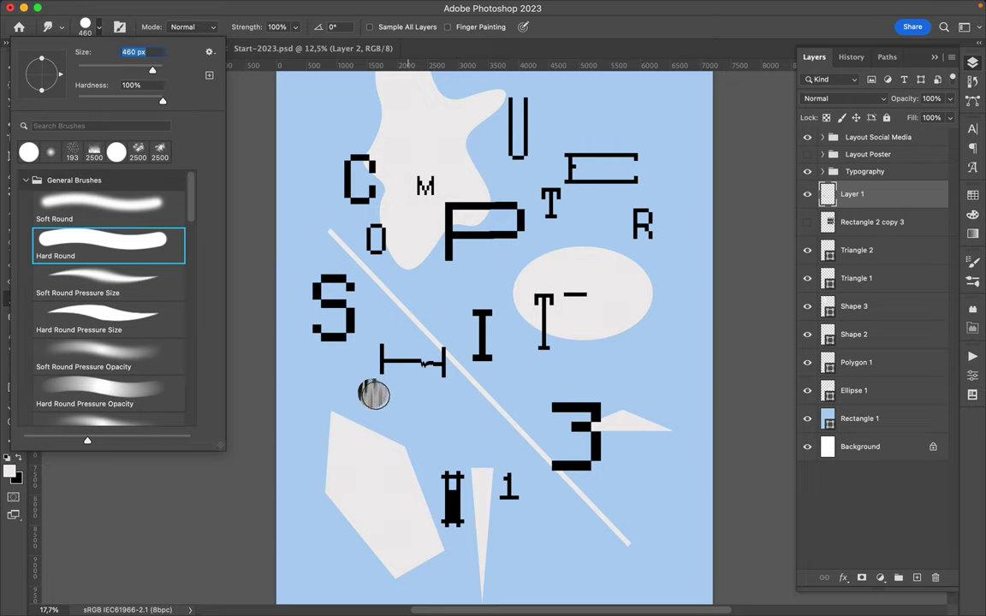
{"action": "key", "text": "Return"}
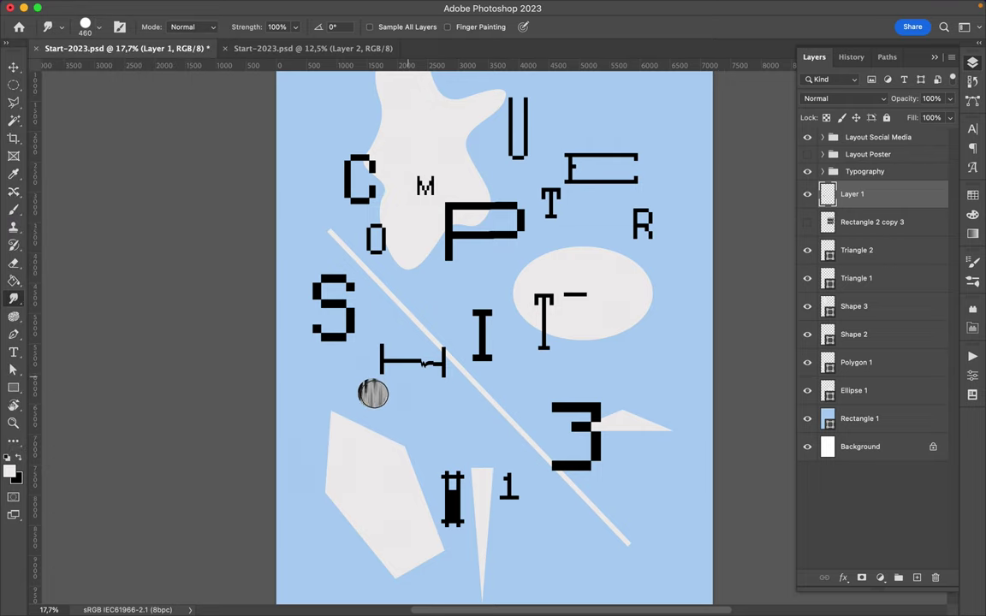
{"action": "mouse_move", "coordinate": [378, 398]}
{"action": "left_mouse_down"}
{"action": "mouse_move", "coordinate": [455, 432]}
{"action": "mouse_move", "coordinate": [412, 446]}
{"action": "left_mouse_up"}
{"action": "key", "text": "v"}
{"action": "scroll", "coordinate": [505, 403], "scroll_direction": "down", "scroll_amount": 5}
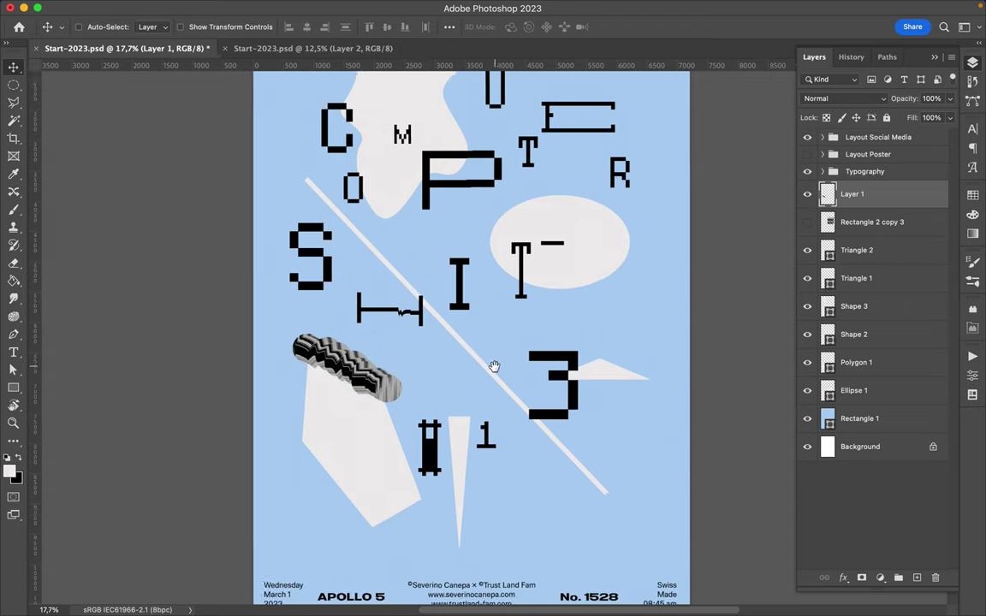
{"action": "scroll", "coordinate": [493, 371], "scroll_direction": "right", "scroll_amount": 2}
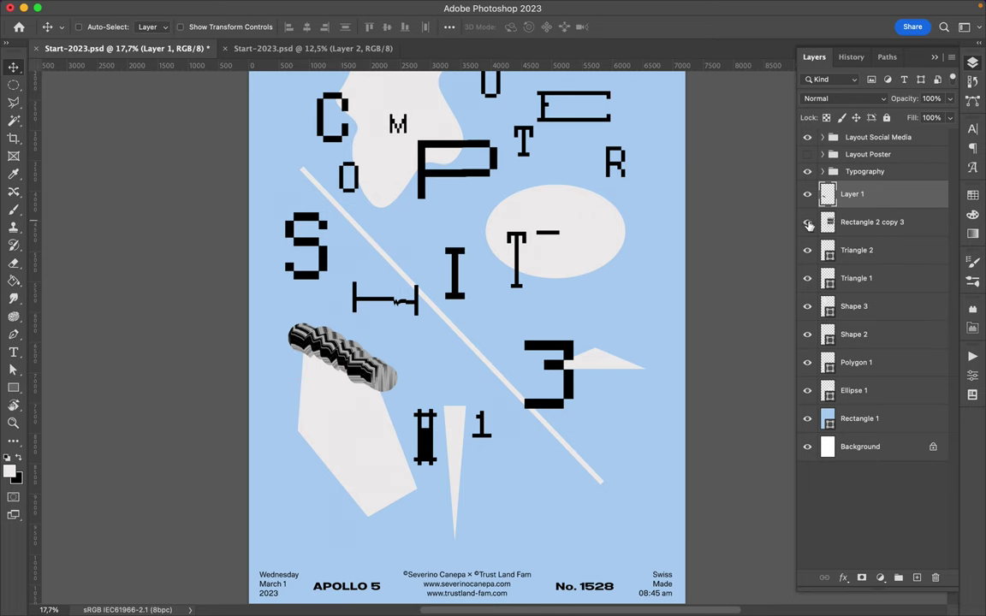
Marquee a circle on the streaked texture layer and copy it to a new layer.
{"action": "left_click", "coordinate": [807, 222]}
{"action": "key", "text": "m"}
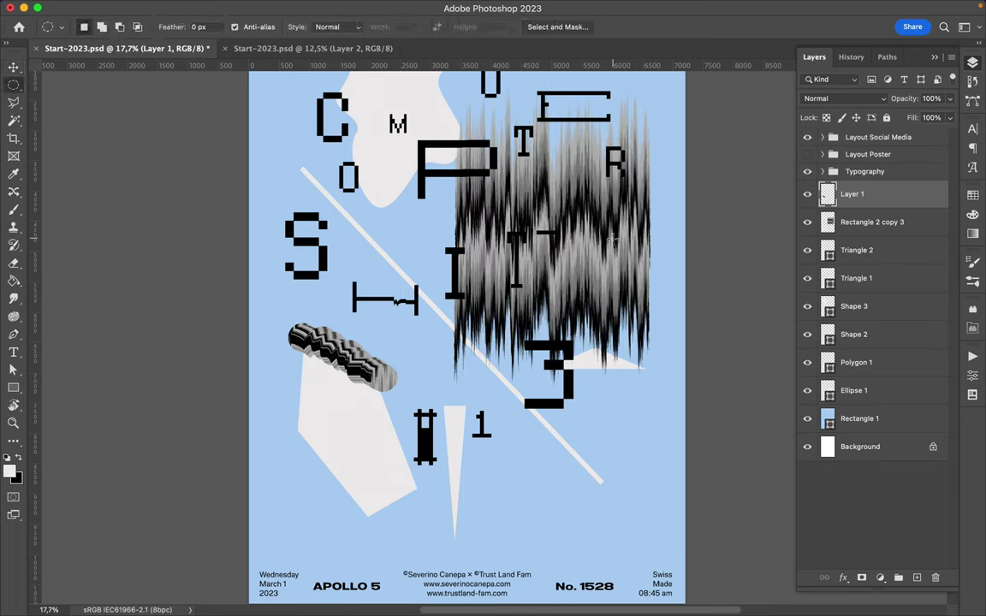
{"action": "left_click_drag", "start_coordinate": [576, 246], "coordinate": [534, 202]}
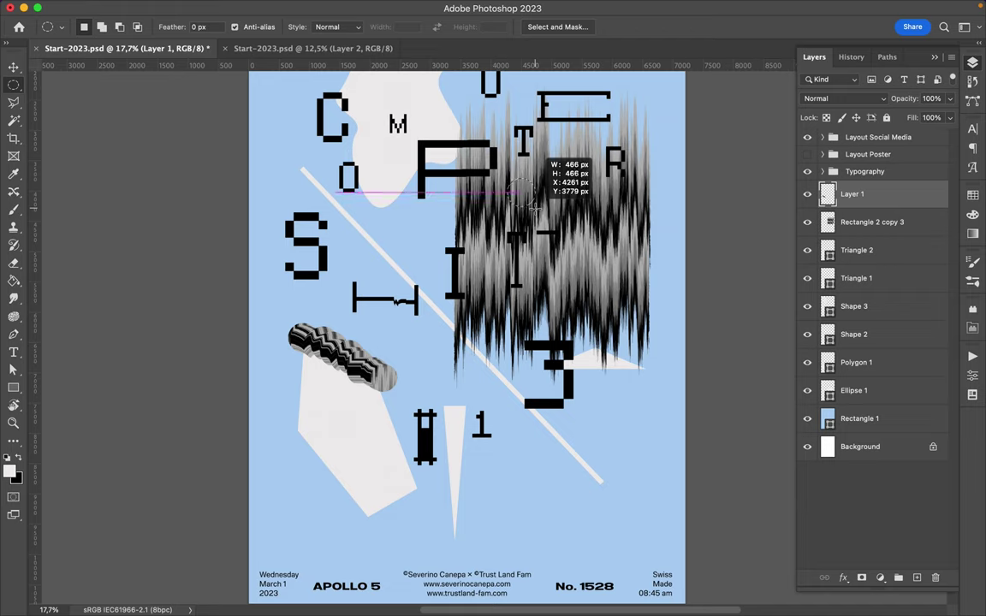
{"action": "left_click_drag", "start_coordinate": [535, 208], "coordinate": [539, 206]}
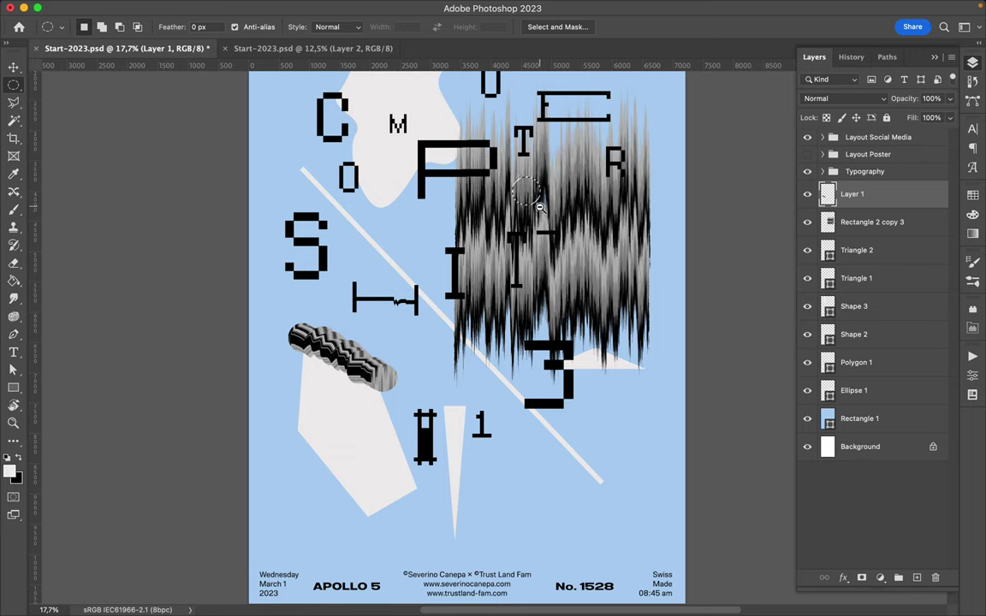
{"action": "key", "text": "super+c"}
{"action": "left_click", "coordinate": [534, 236]}
{"action": "left_click", "coordinate": [883, 226]}
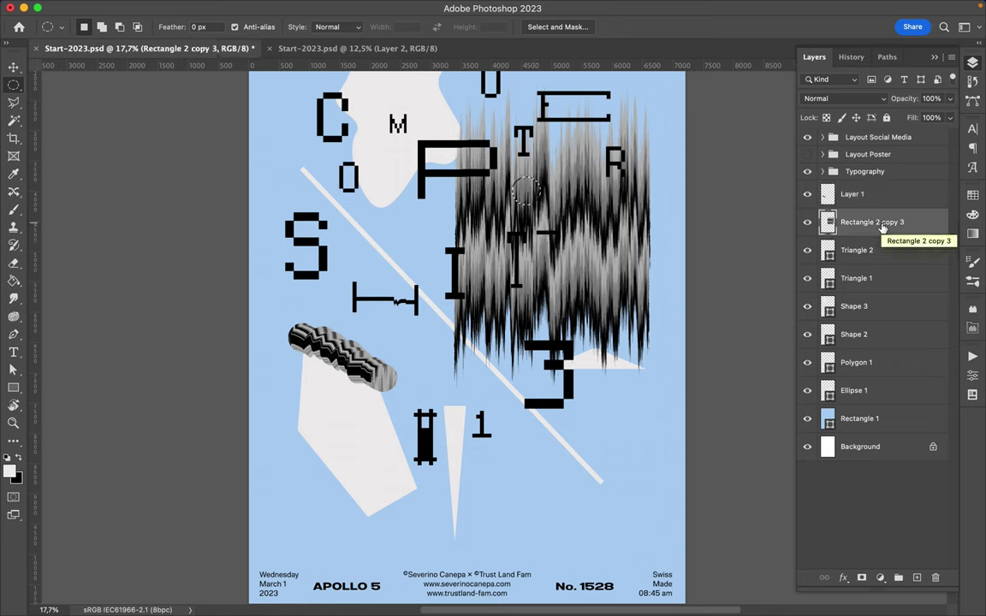
{"action": "key", "text": "ctrl+j"}
Move the copied circle down near the 1 and smudge it into a wavy streak.
{"action": "key", "text": "v"}
{"action": "left_click_drag", "start_coordinate": [529, 188], "coordinate": [559, 489]}
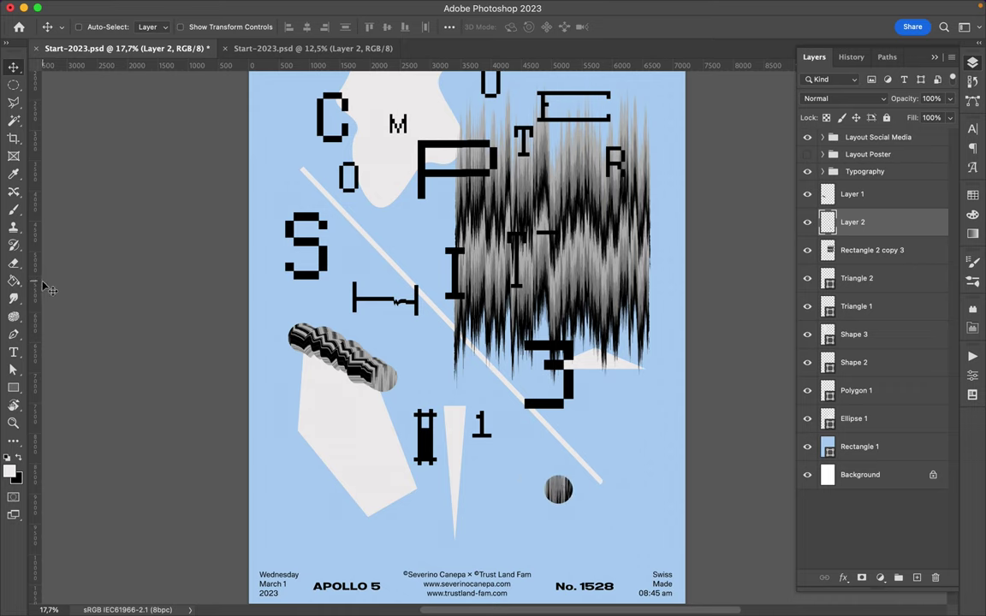
{"action": "left_click", "coordinate": [11, 298]}
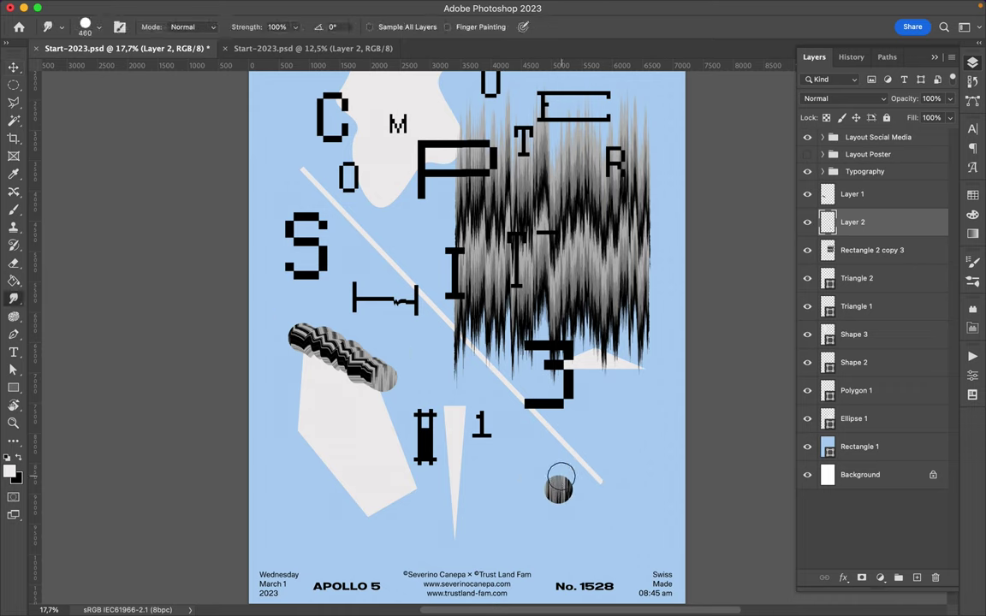
{"action": "left_click_drag", "start_coordinate": [557, 479], "coordinate": [560, 493]}
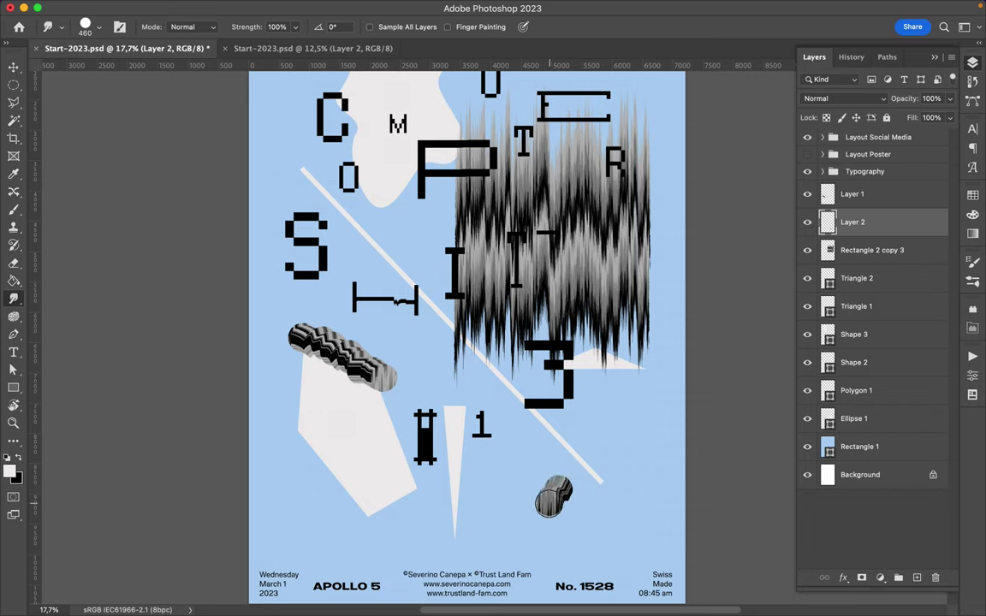
{"action": "left_click_drag", "start_coordinate": [549, 454], "coordinate": [532, 466]}
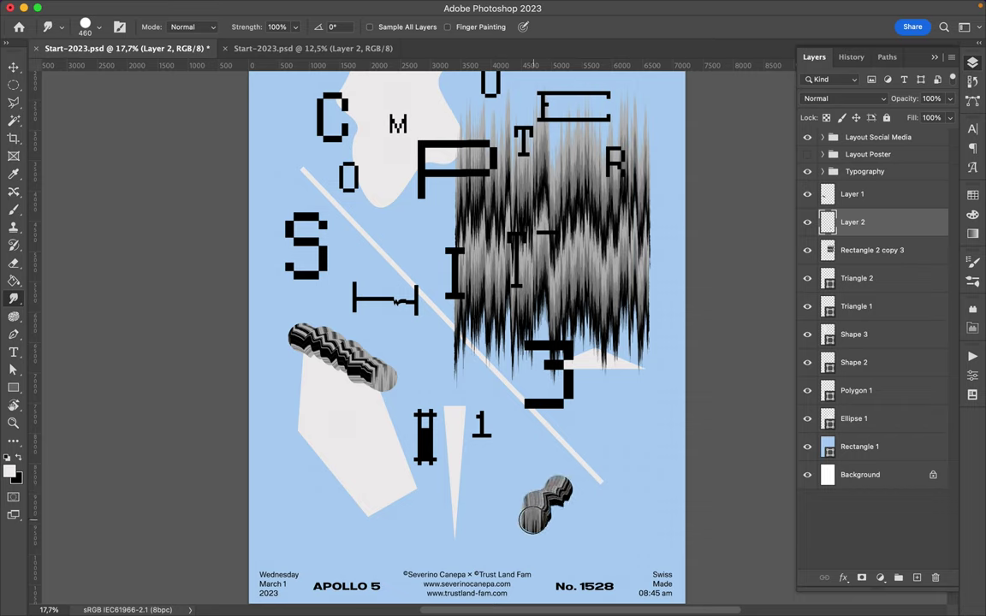
{"action": "left_click_drag", "start_coordinate": [532, 516], "coordinate": [493, 541]}
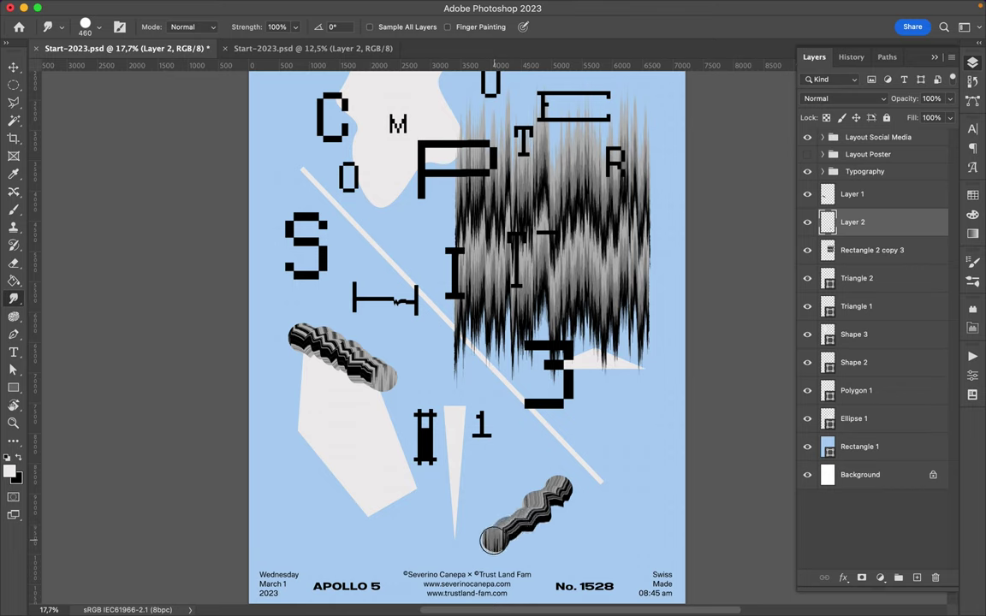
Nudge the wavy streak up and right, then reselect the streaked texture layer.
{"action": "key", "text": "v"}
{"action": "left_click_drag", "start_coordinate": [545, 522], "coordinate": [566, 472]}
{"action": "left_click", "coordinate": [602, 272], "text": "super"}
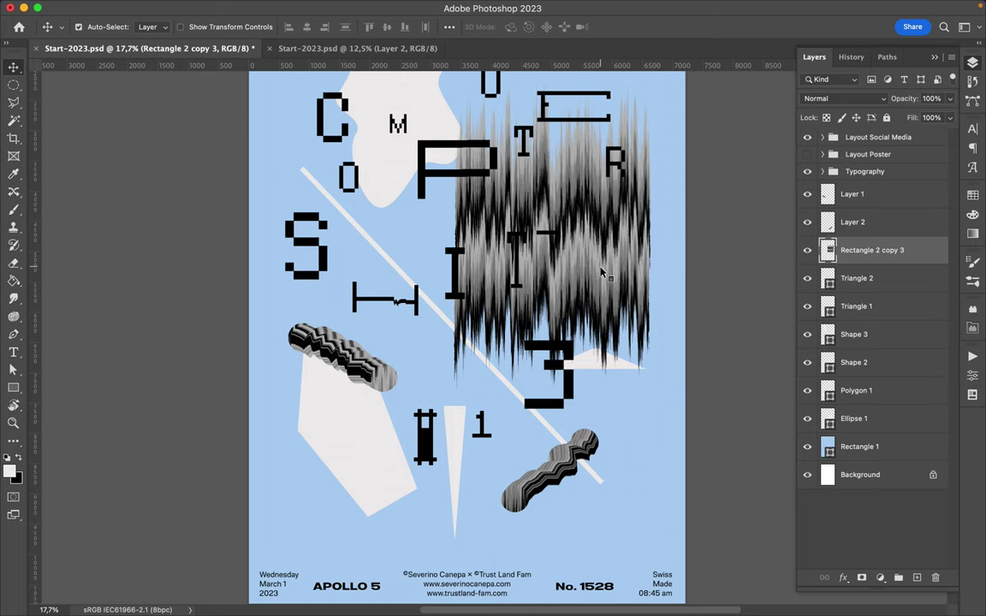
Hide the texture layer and shift the C up slightly; its taller stretch is undone.
{"action": "left_click", "coordinate": [808, 250]}
{"action": "scroll", "coordinate": [449, 218], "scroll_direction": "up", "scroll_amount": 4}
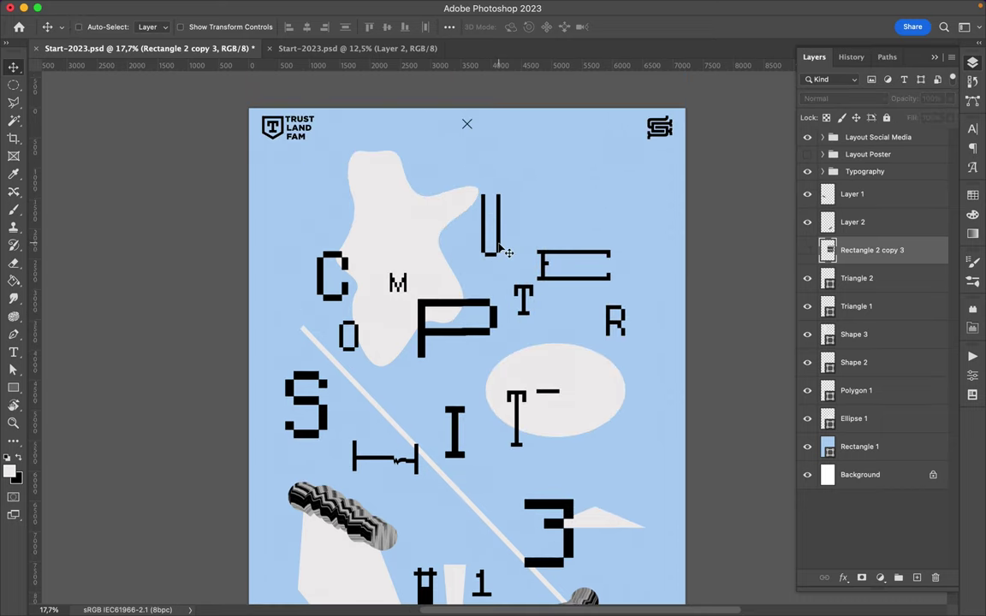
{"action": "left_click", "coordinate": [340, 301], "text": "super"}
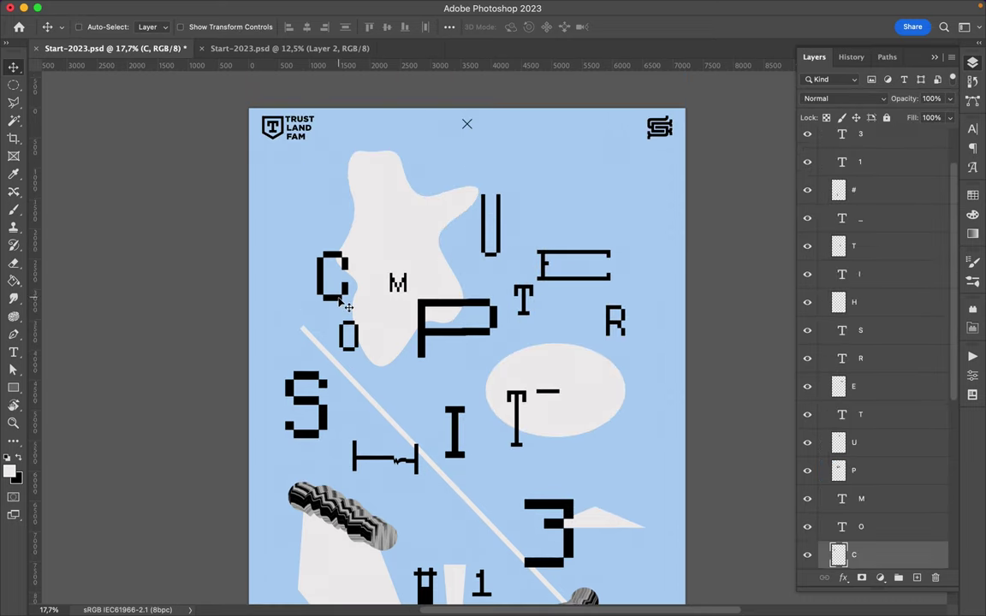
{"action": "left_click_drag", "start_coordinate": [341, 302], "coordinate": [346, 296]}
{"action": "key", "text": "super+t"}
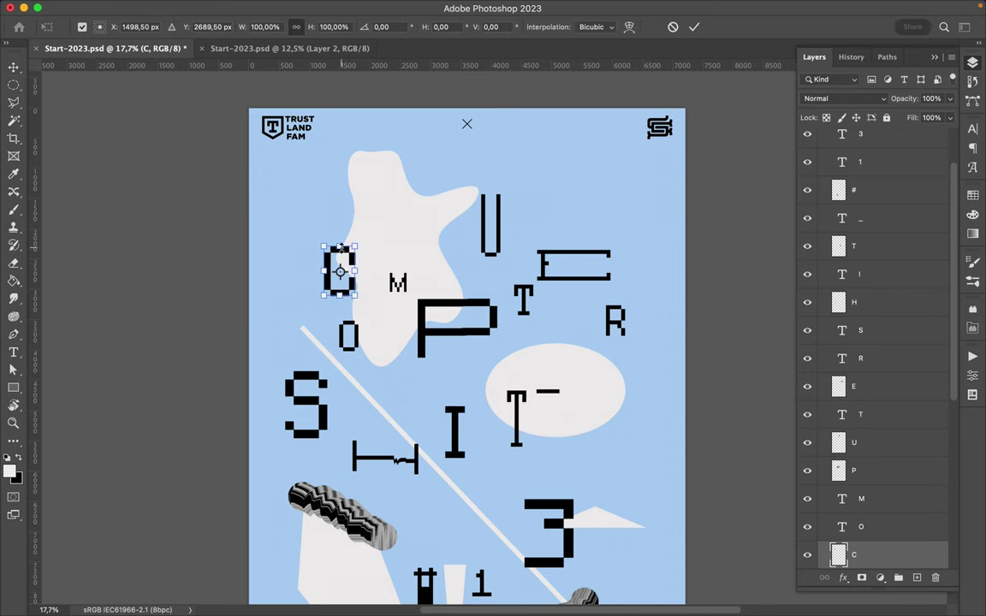
{"action": "left_click_drag", "start_coordinate": [340, 248], "coordinate": [342, 235]}
{"action": "key", "text": "Return"}
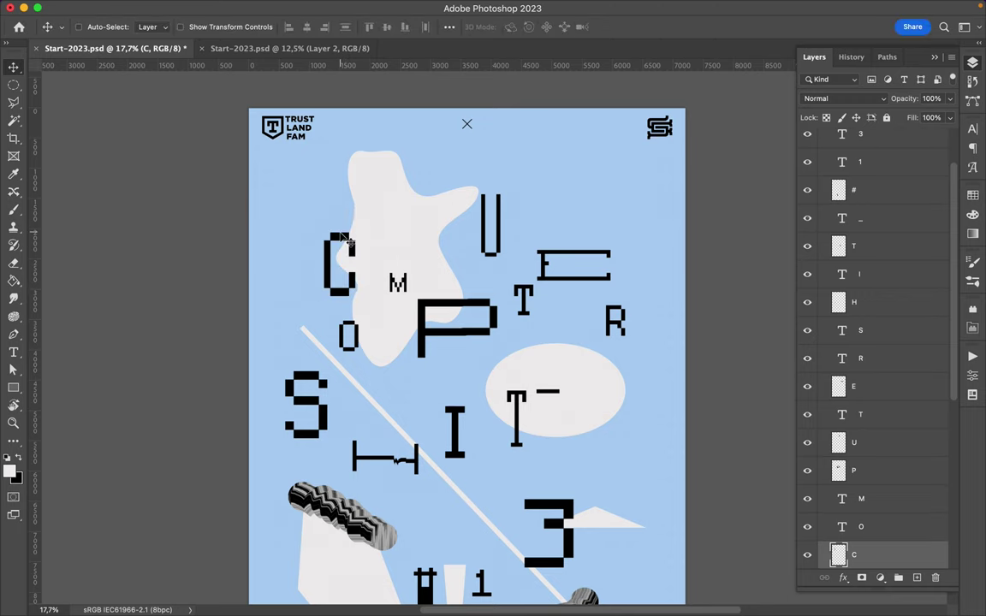
{"action": "key", "text": "super+z"}
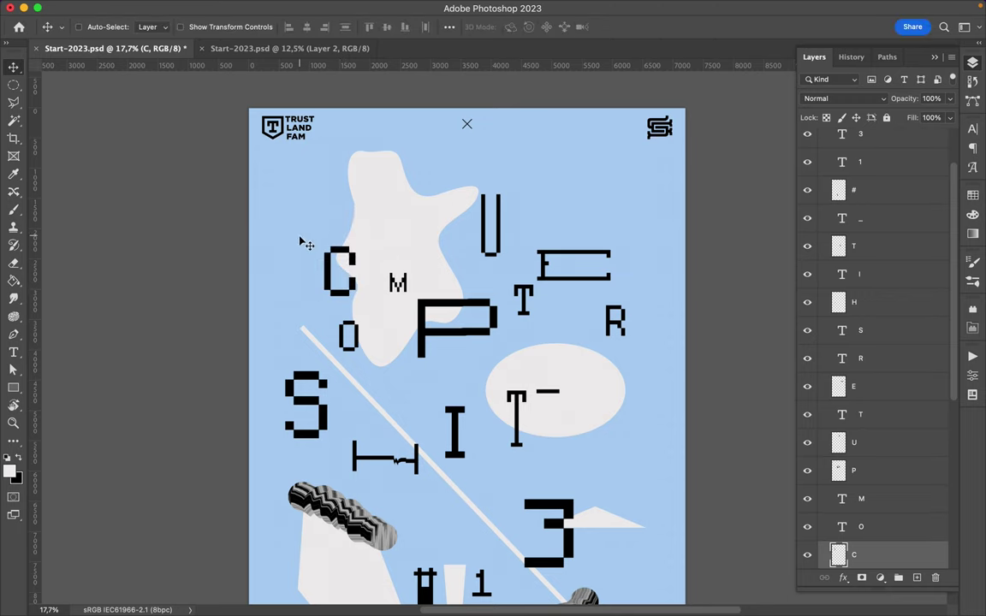
Smudge the C's left stroke upward with a 1040 px brush to lengthen it.
{"action": "left_click", "coordinate": [13, 301]}
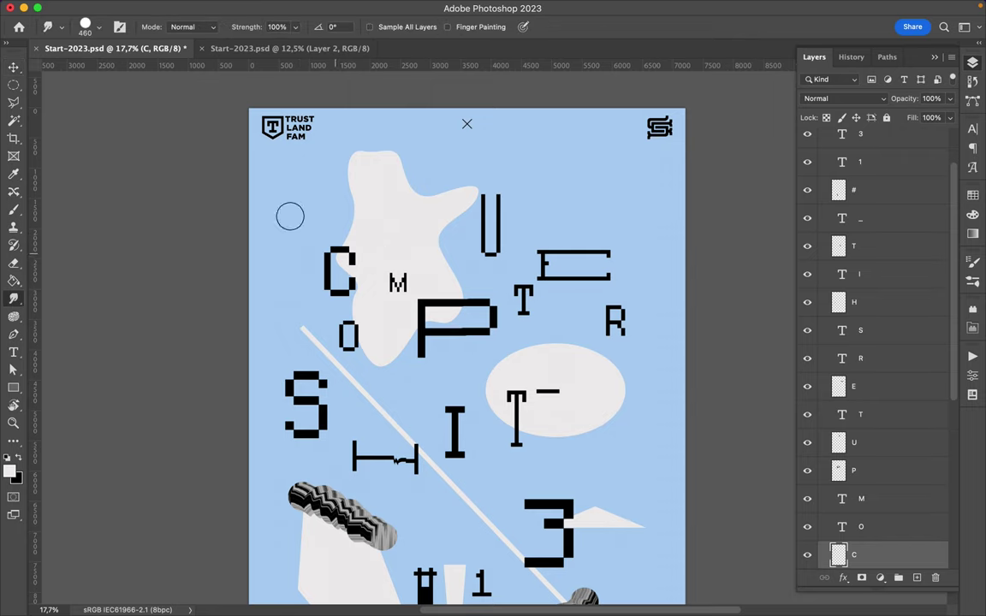
{"action": "left_click", "coordinate": [99, 29]}
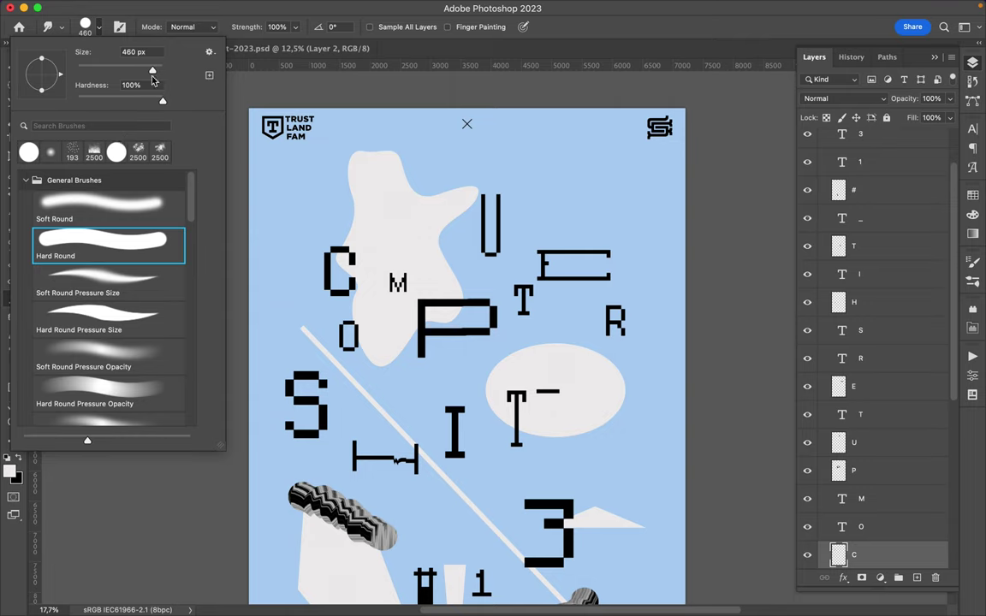
{"action": "left_click_drag", "start_coordinate": [152, 73], "coordinate": [157, 73]}
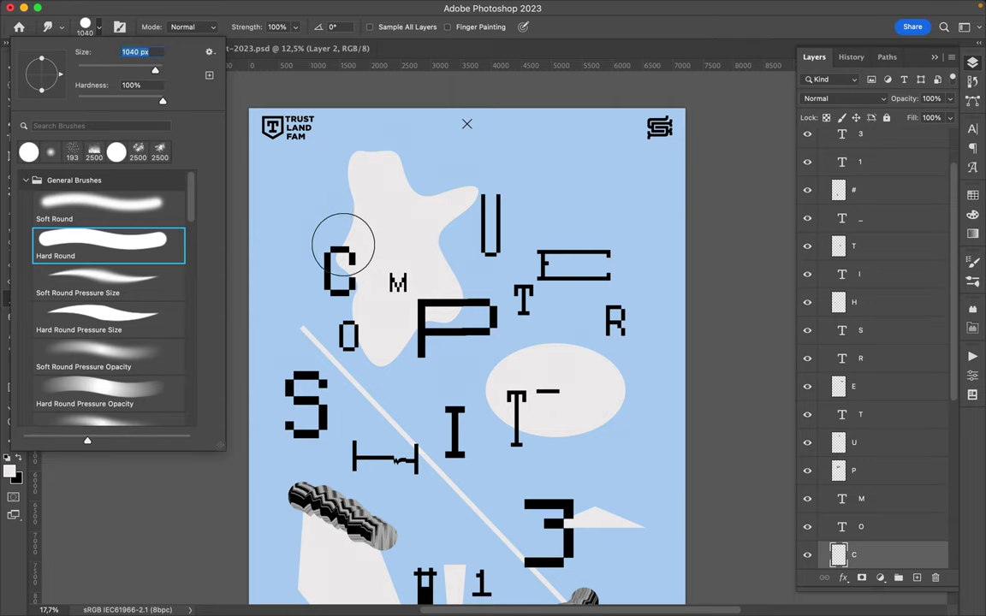
{"action": "left_click", "coordinate": [341, 244]}
{"action": "left_click_drag", "start_coordinate": [341, 245], "coordinate": [342, 188]}
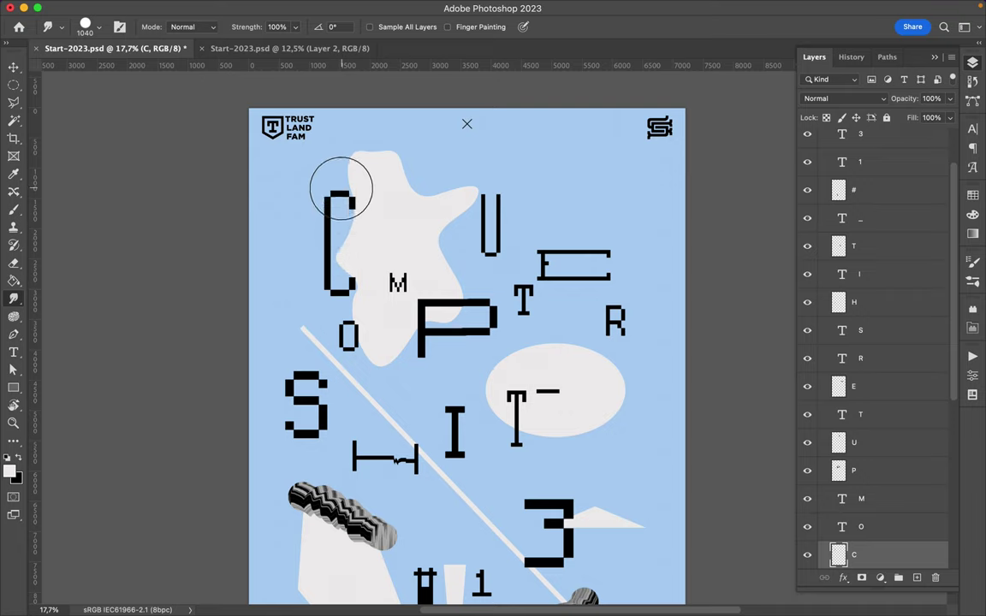
Move the O up so it sits inside the C.
{"action": "key", "text": "v"}
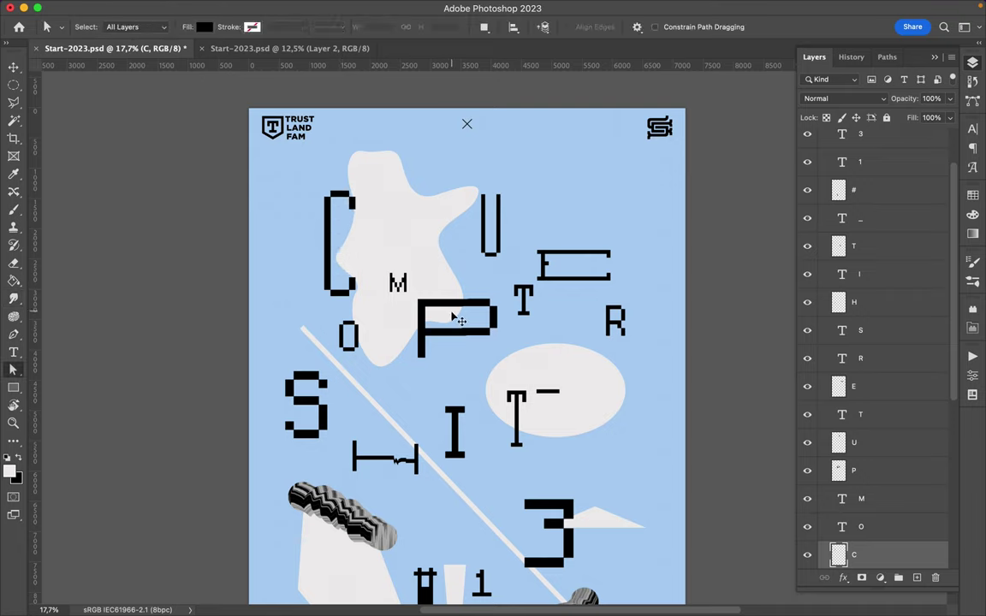
{"action": "left_click_drag", "start_coordinate": [438, 358], "coordinate": [438, 256]}
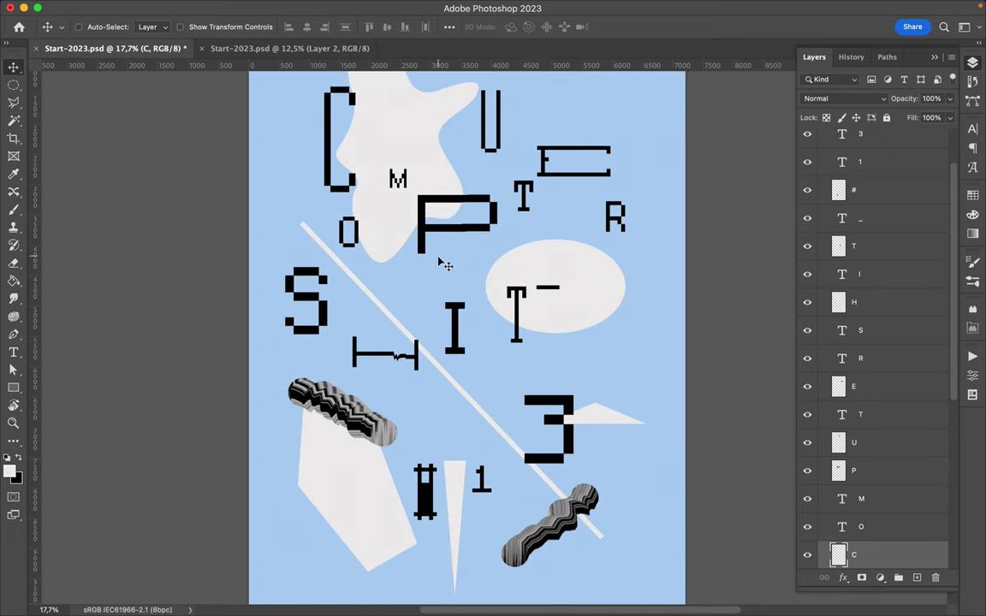
{"action": "left_click", "coordinate": [581, 178]}
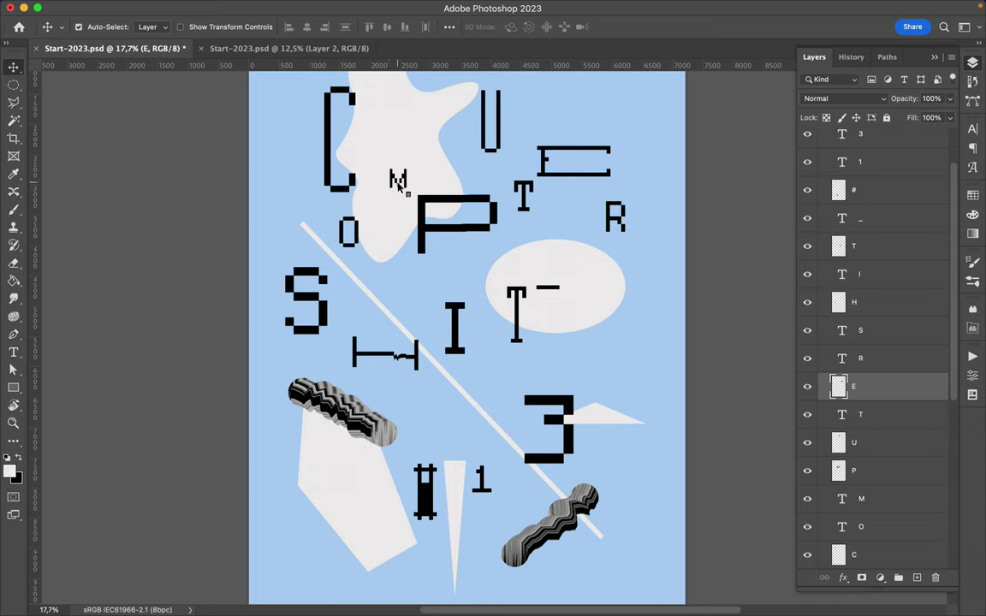
{"action": "left_click", "coordinate": [359, 235]}
{"action": "left_click_drag", "start_coordinate": [364, 240], "coordinate": [368, 141]}
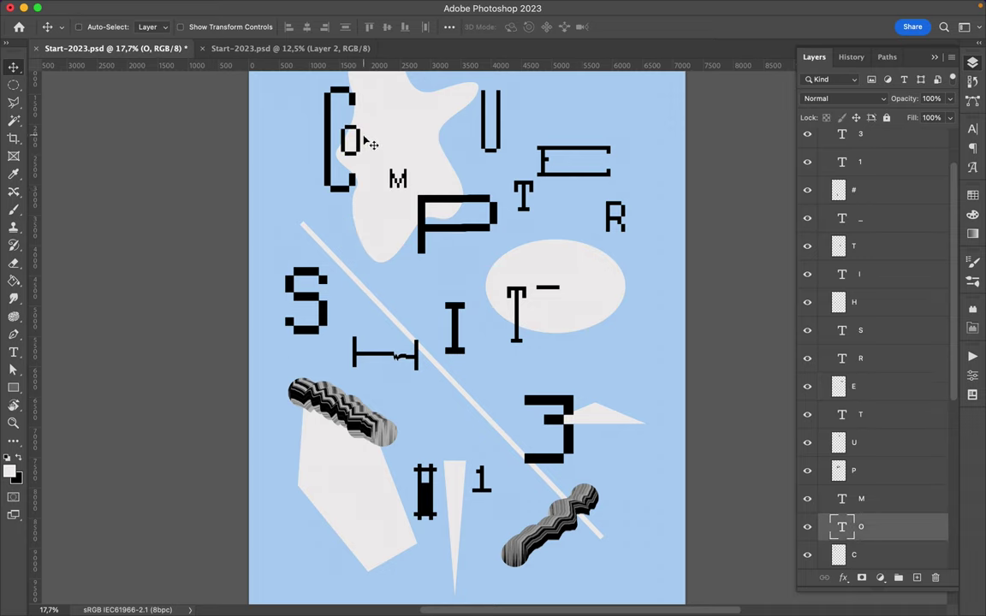
Rasterize the O type layer and smudge it into a long horizontal bar.
{"action": "left_click", "coordinate": [12, 299]}
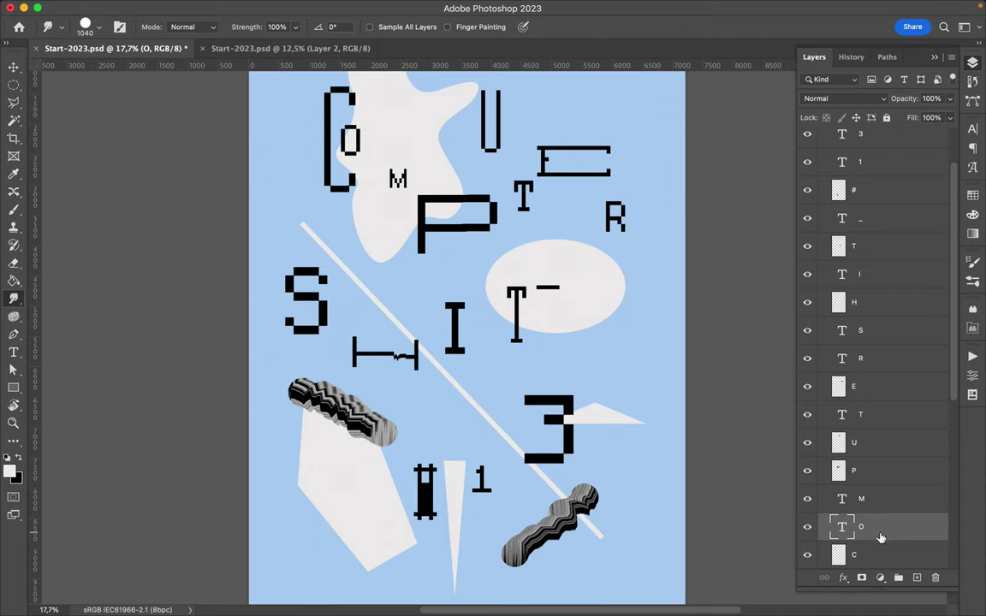
{"action": "right_click", "coordinate": [882, 537]}
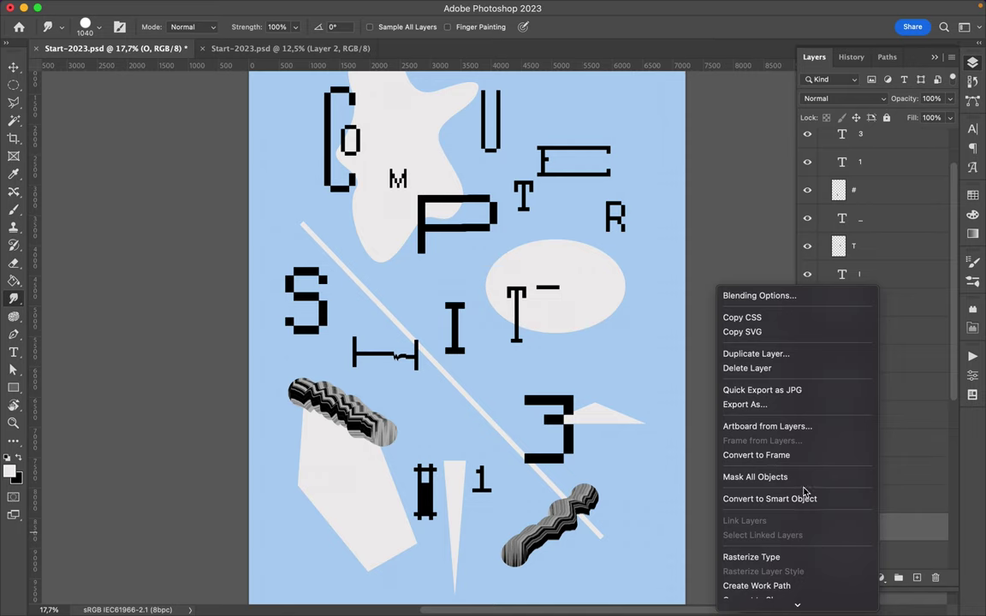
{"action": "left_click", "coordinate": [787, 558]}
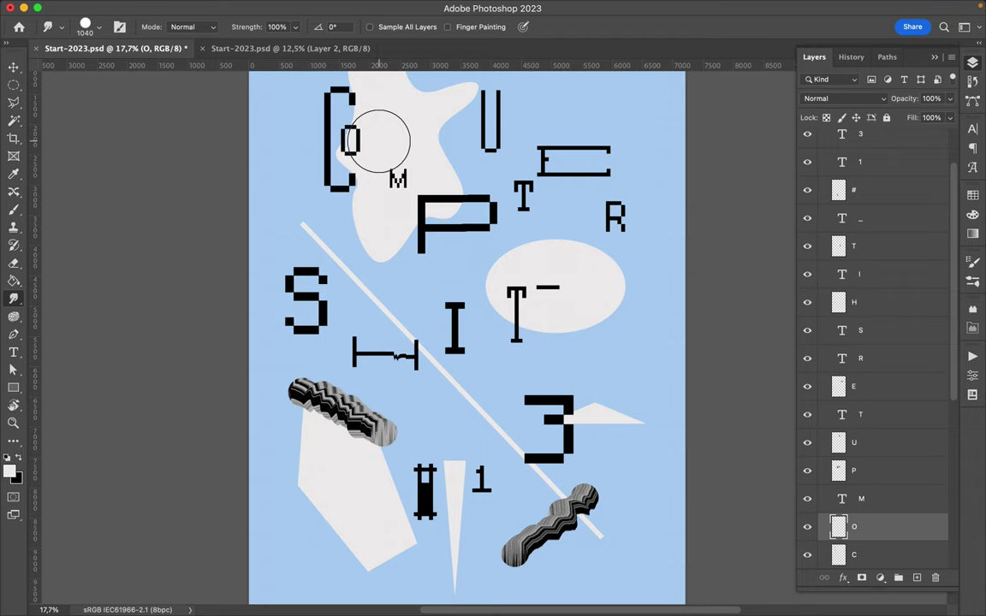
{"action": "left_click_drag", "start_coordinate": [380, 139], "coordinate": [473, 146]}
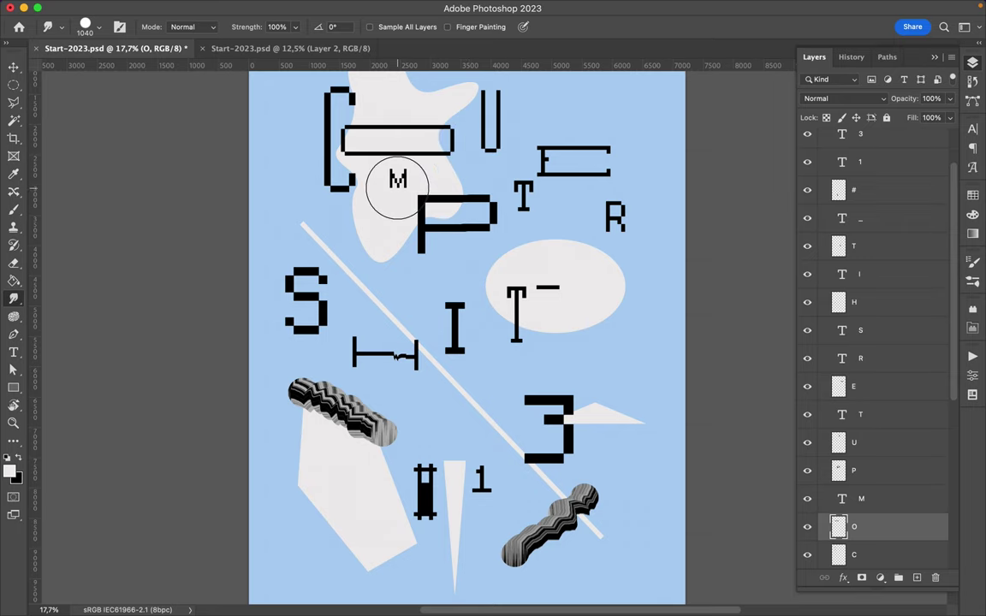
{"action": "key", "text": "v"}
{"action": "left_click", "coordinate": [399, 180], "text": "super"}
Move the M slightly right and the P up and to the right.
{"action": "key", "text": "t"}
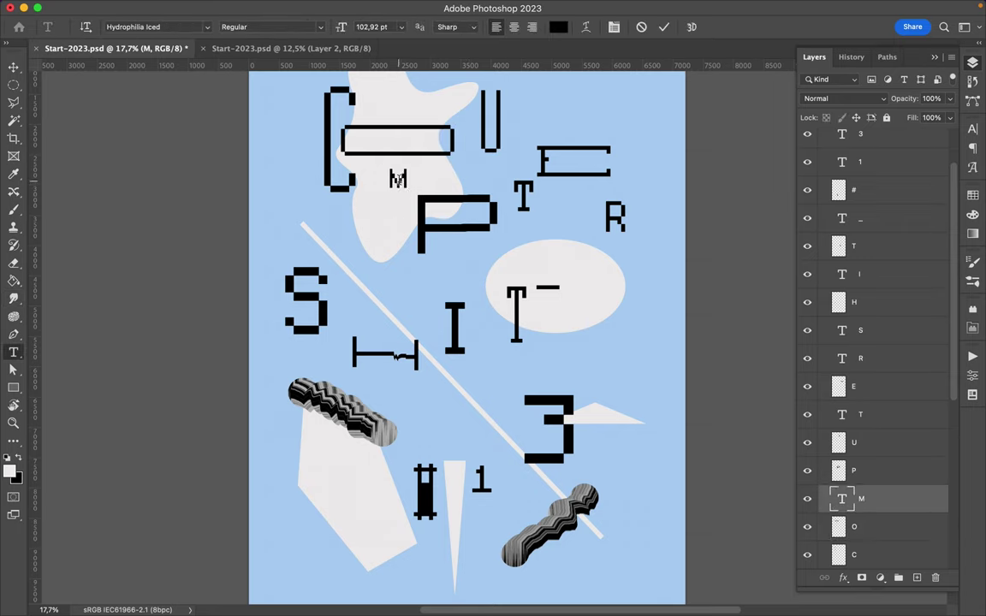
{"action": "double_click", "coordinate": [398, 178]}
{"action": "key", "text": "Escape"}
{"action": "key", "text": "v"}
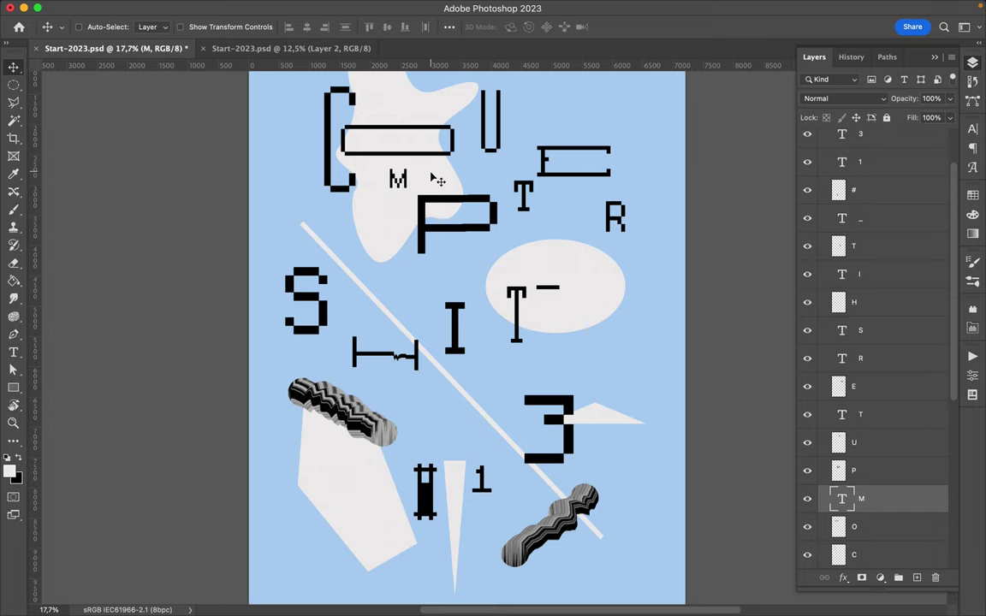
{"action": "left_click_drag", "start_coordinate": [402, 188], "coordinate": [446, 180]}
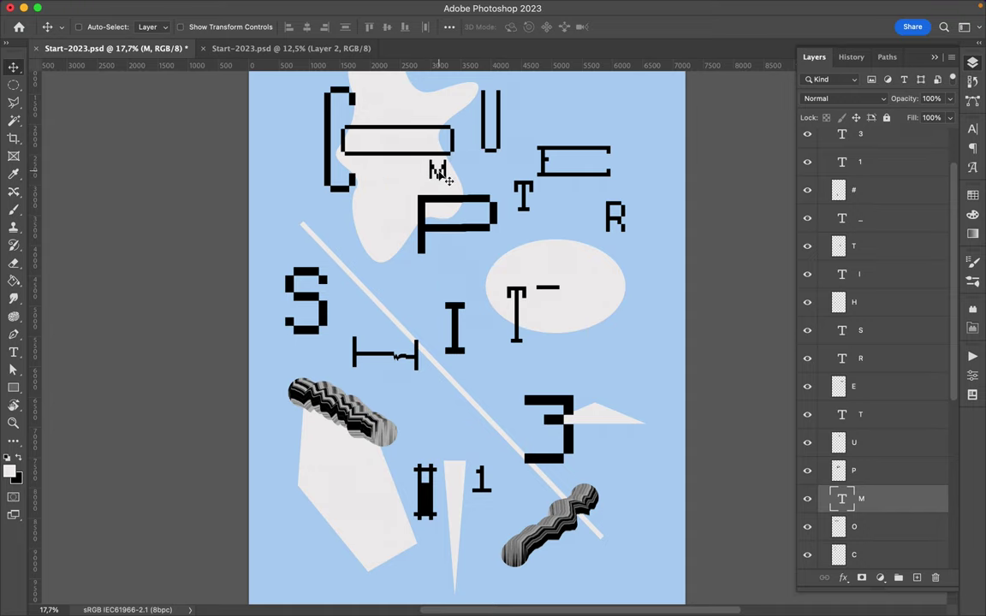
{"action": "left_click", "coordinate": [470, 203], "text": "super"}
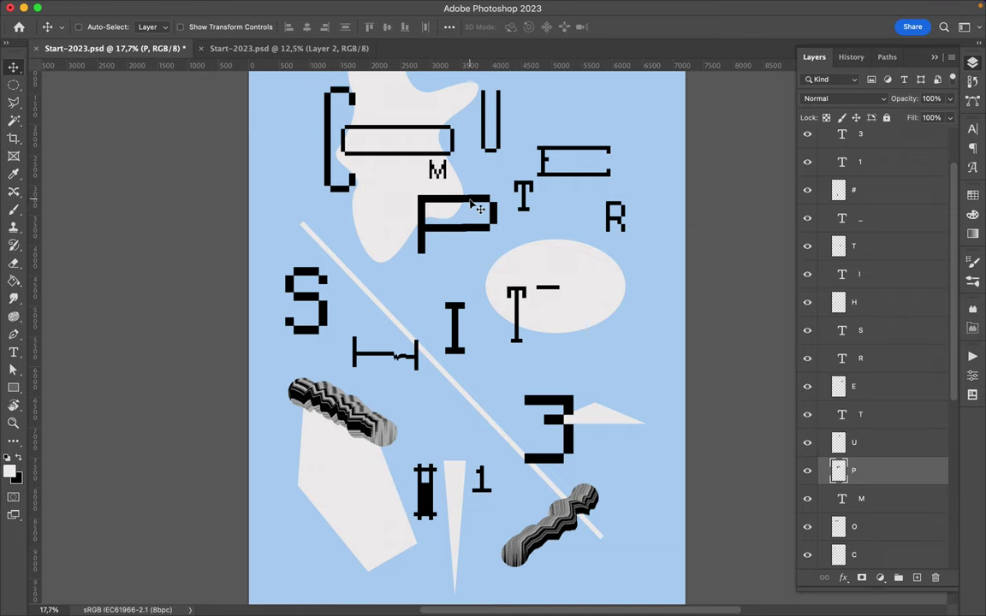
{"action": "left_click_drag", "start_coordinate": [490, 181], "coordinate": [507, 197]}
Shrink the P, then enlarge the M to roughly triple size and nudge it.
{"action": "key", "text": "super+t"}
{"action": "key", "text": "Return"}
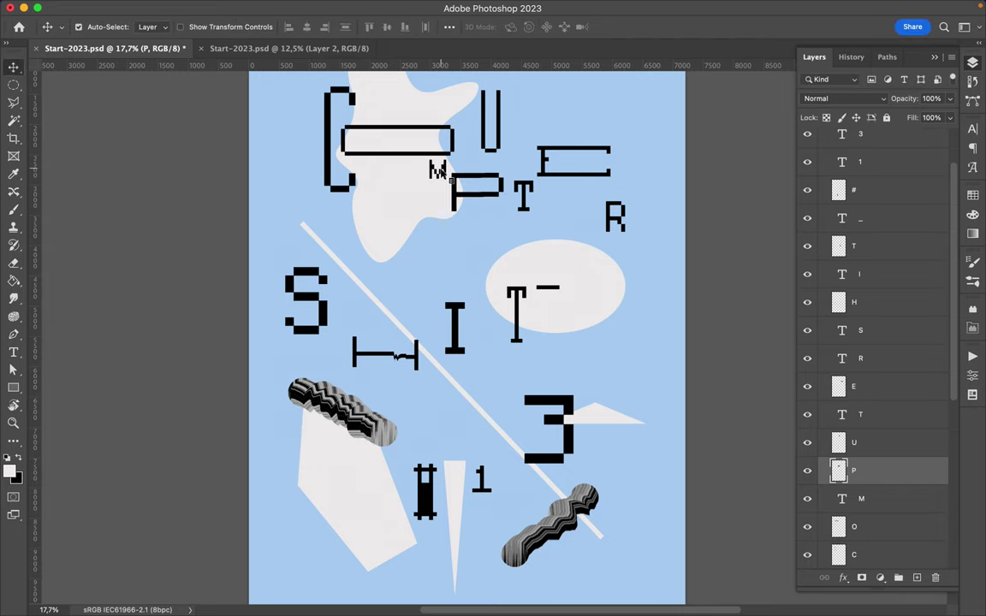
{"action": "left_click", "coordinate": [435, 170]}
{"action": "key", "text": "super+t"}
{"action": "left_click_drag", "start_coordinate": [424, 183], "coordinate": [385, 260]}
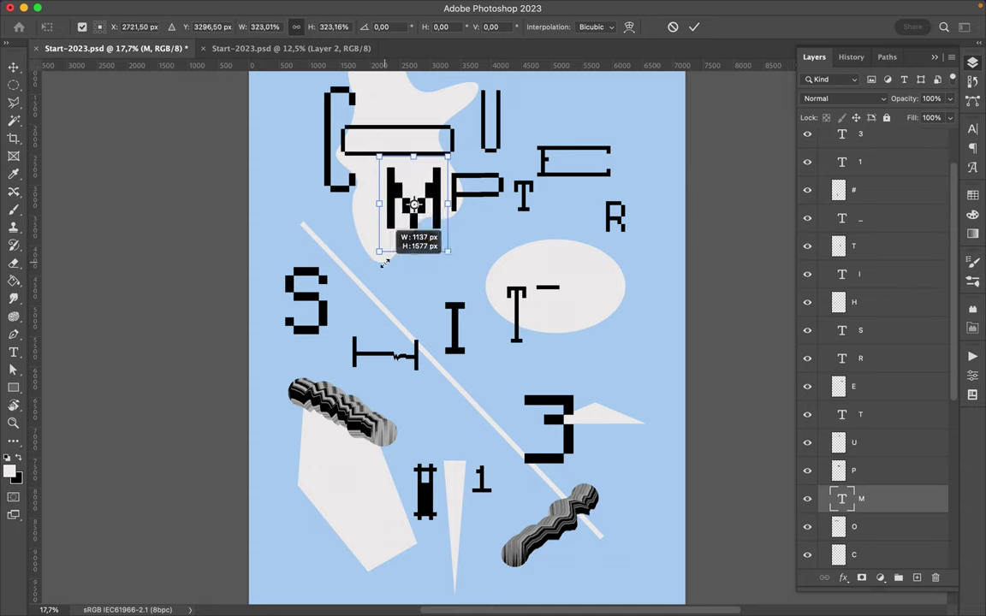
{"action": "key", "text": "Return"}
{"action": "left_click_drag", "start_coordinate": [433, 221], "coordinate": [346, 253]}
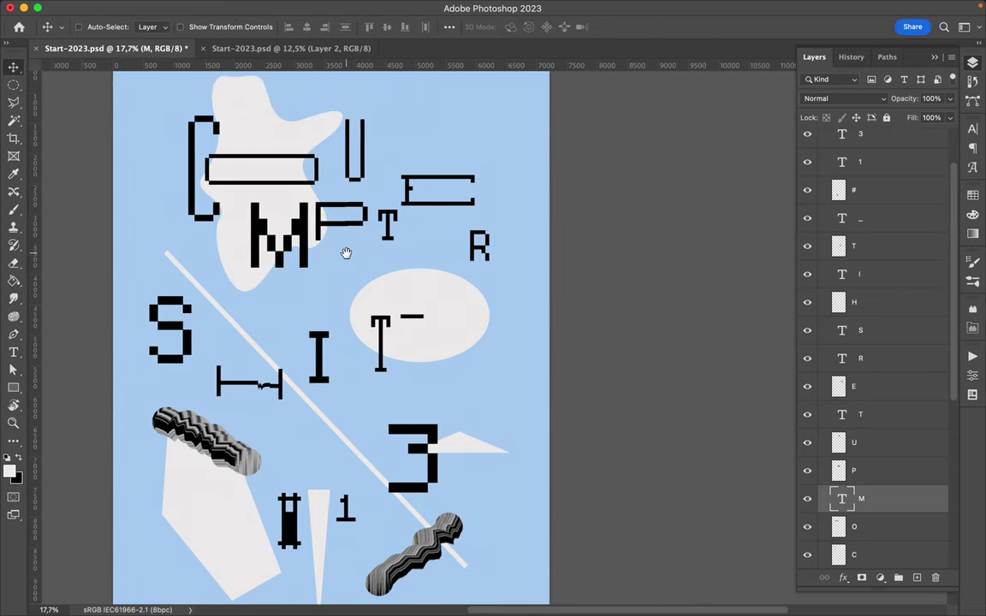
Move the U right and down, and enlarge the T.
{"action": "key", "text": "super"}
{"action": "left_click", "coordinate": [361, 179], "text": "super"}
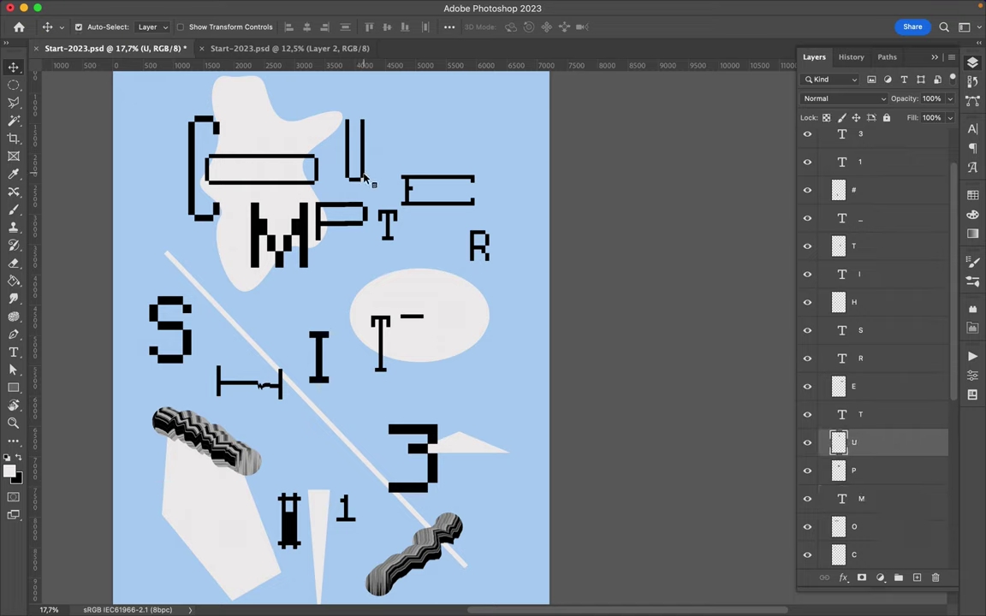
{"action": "left_click_drag", "start_coordinate": [368, 178], "coordinate": [447, 315]}
{"action": "left_click", "coordinate": [391, 223], "text": "super"}
{"action": "key", "text": "super+t"}
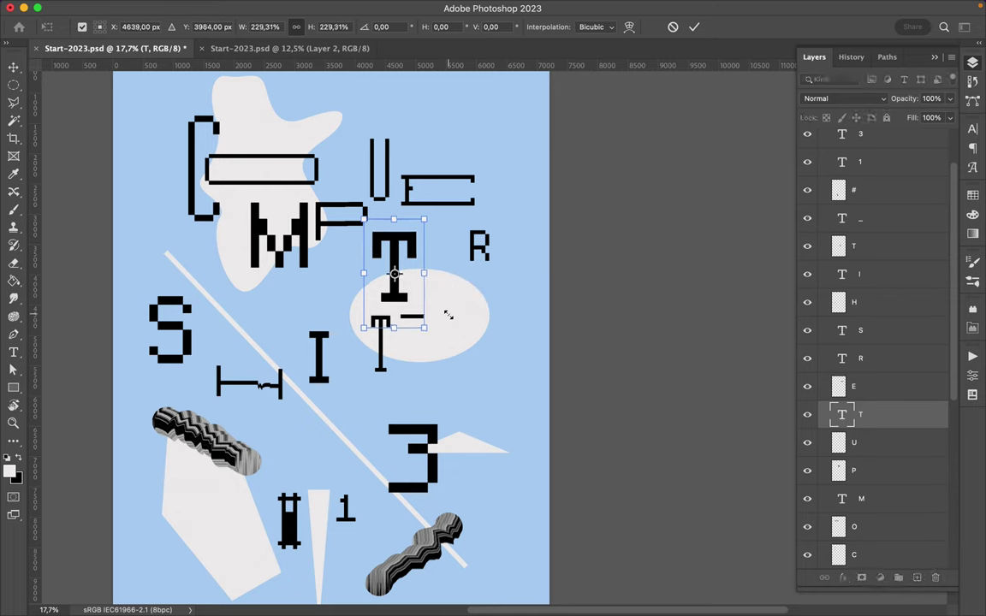
{"action": "key", "text": "Return"}
Move the E up beside the U and scale it to about 159%.
{"action": "left_click", "coordinate": [437, 210]}
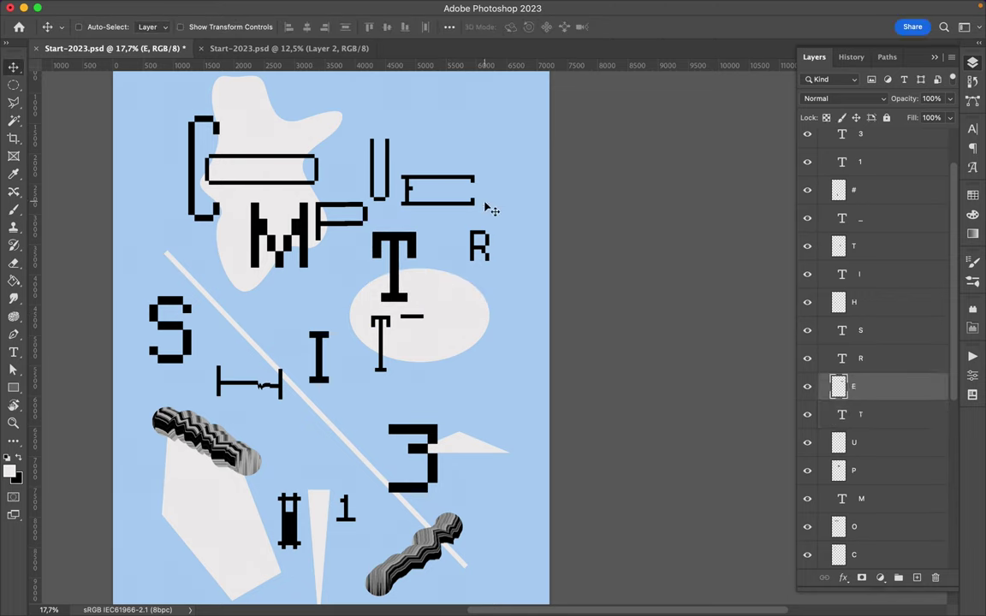
{"action": "left_click_drag", "start_coordinate": [471, 208], "coordinate": [518, 139]}
{"action": "key", "text": "ctrl+t"}
{"action": "key", "text": "Return"}
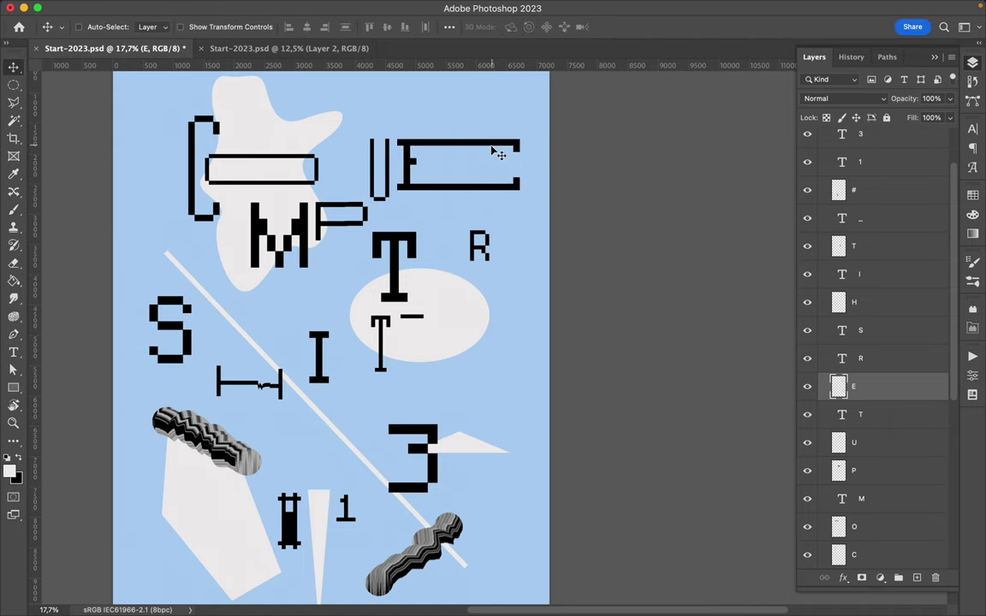
Move the R up next to the P.
{"action": "double_click", "coordinate": [480, 249]}
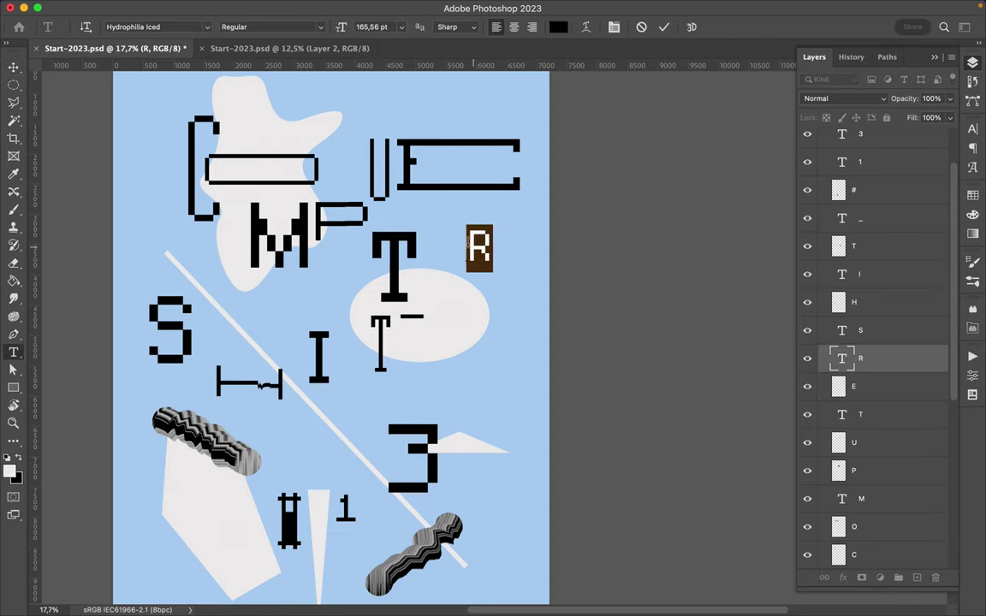
{"action": "key", "text": "Escape"}
{"action": "left_click_drag", "start_coordinate": [485, 262], "coordinate": [438, 228]}
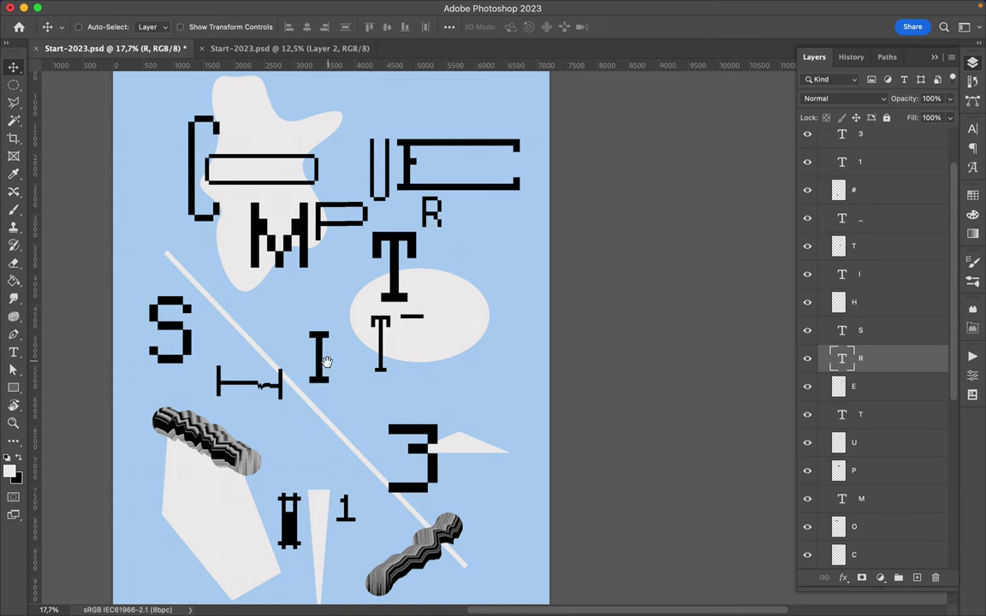
{"action": "scroll", "coordinate": [291, 325], "scroll_direction": "down", "scroll_amount": 3}
Move the S up and right, and place the H beside it.
{"action": "double_click", "coordinate": [199, 275]}
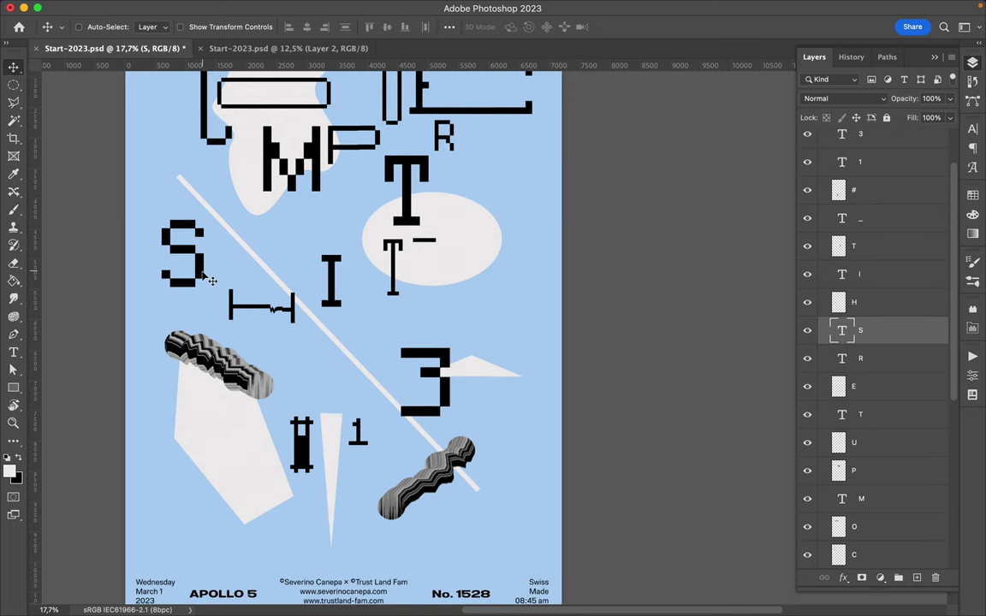
{"action": "key", "text": "Escape"}
{"action": "key", "text": "v"}
{"action": "left_click_drag", "start_coordinate": [207, 281], "coordinate": [291, 270]}
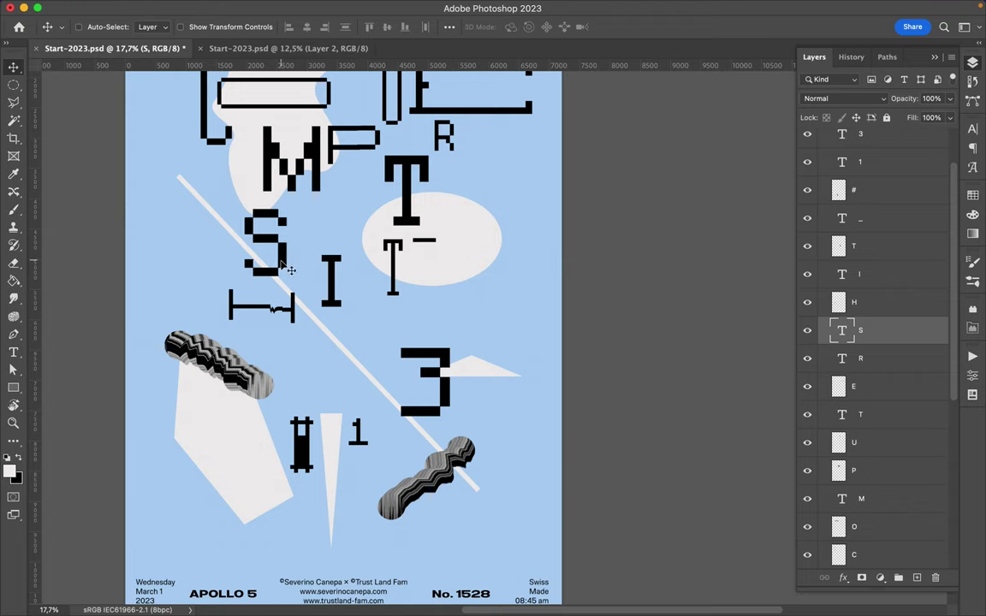
{"action": "left_click", "coordinate": [292, 317]}
{"action": "left_click_drag", "start_coordinate": [296, 318], "coordinate": [357, 247]}
Reposition the I upward with Free Transform.
{"action": "left_click", "coordinate": [336, 291]}
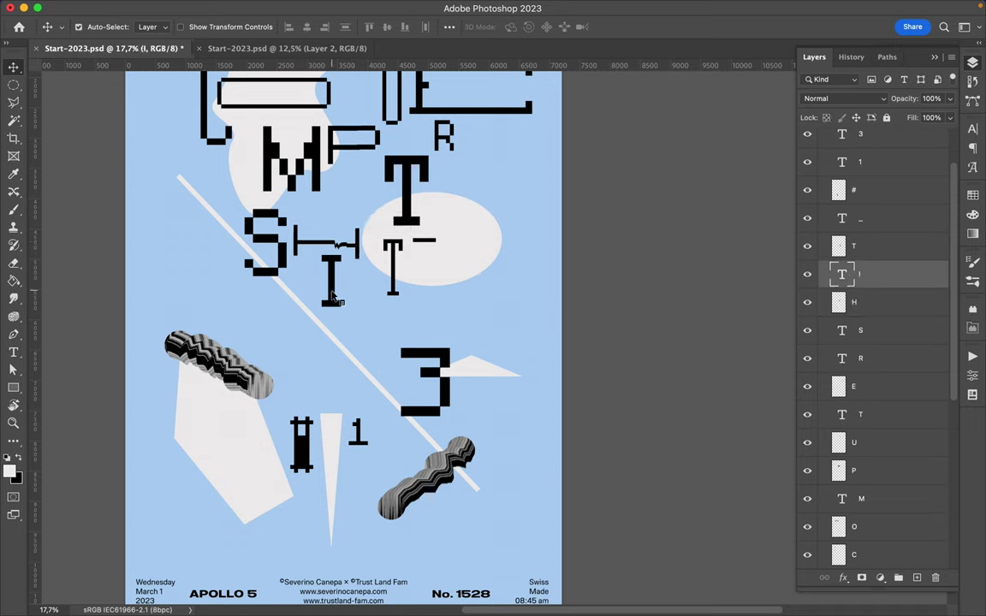
{"action": "double_click", "coordinate": [334, 287]}
{"action": "key", "text": "super+Return"}
{"action": "key", "text": "super+t"}
{"action": "left_click_drag", "start_coordinate": [331, 289], "coordinate": [376, 281]}
{"action": "key", "text": "Return"}
Transform the T shape and move the dash right of the lower I.
{"action": "left_click", "coordinate": [396, 286], "text": "super"}
{"action": "key", "text": "super+t"}
{"action": "key", "text": "Return"}
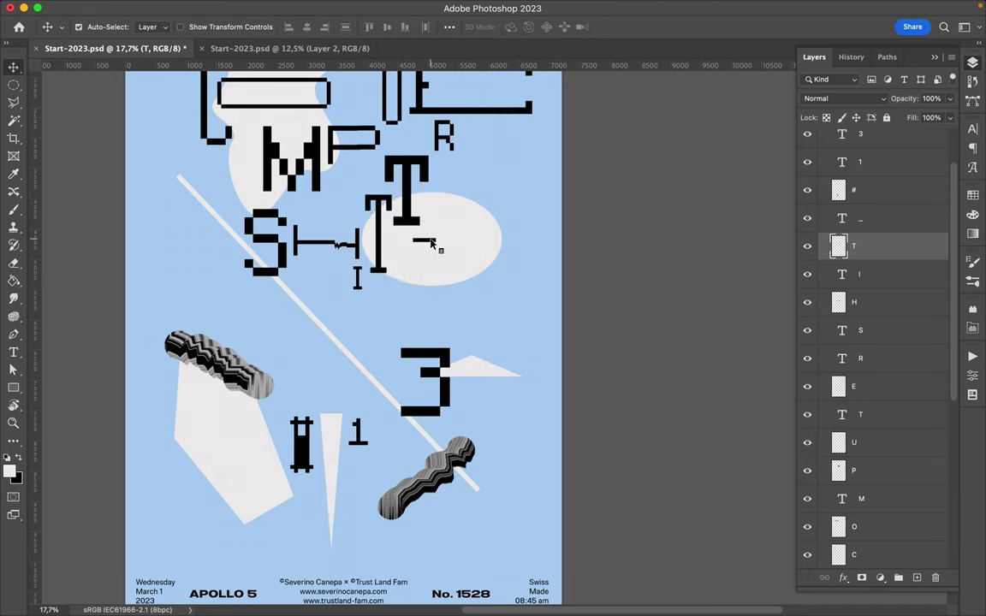
{"action": "left_click", "coordinate": [435, 246]}
{"action": "left_click_drag", "start_coordinate": [437, 247], "coordinate": [418, 275]}
Move the # up beside the diagonal line and enlarge the 1 to about 442%.
{"action": "left_click_drag", "start_coordinate": [319, 460], "coordinate": [225, 335]}
{"action": "left_click", "coordinate": [359, 437]}
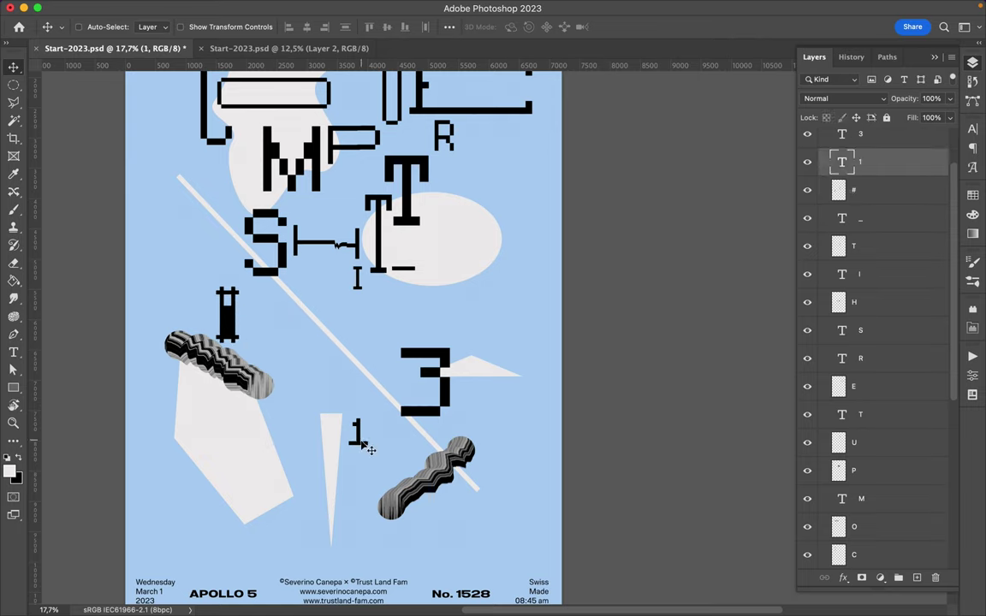
{"action": "left_click_drag", "start_coordinate": [364, 446], "coordinate": [315, 534]}
{"action": "key", "text": "ctrl+t"}
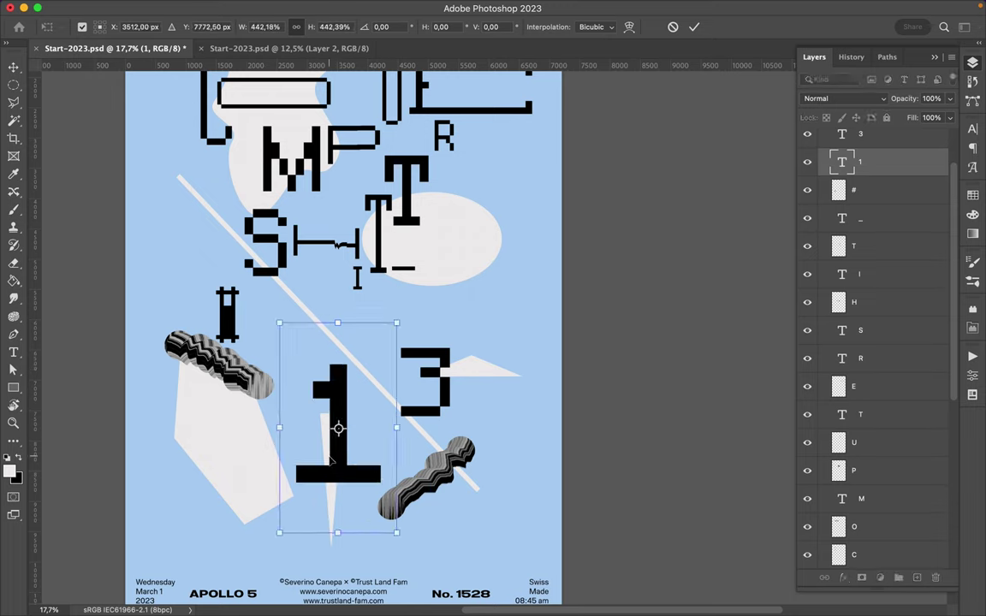
{"action": "left_click_drag", "start_coordinate": [342, 448], "coordinate": [305, 411]}
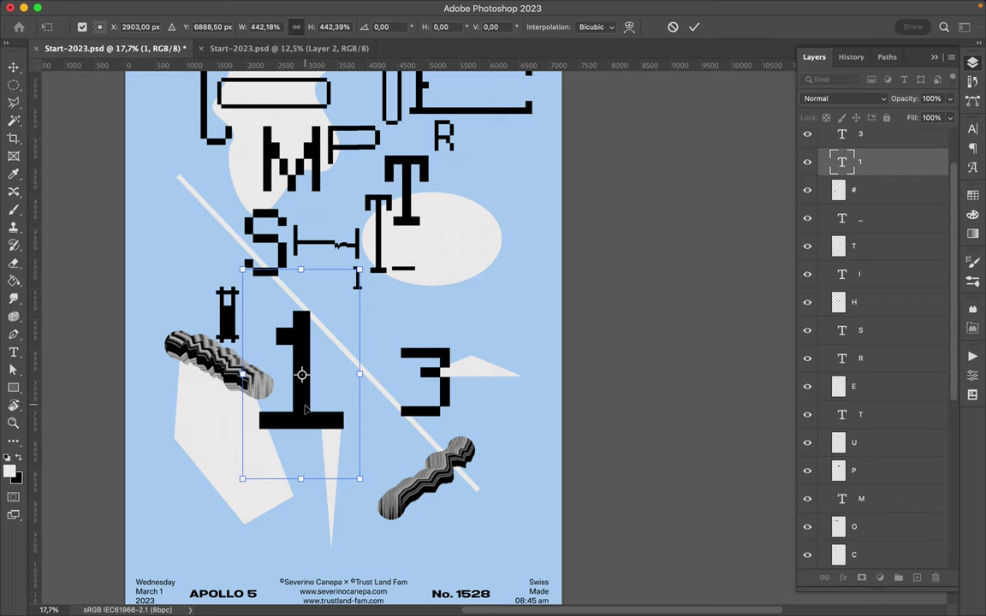
{"action": "key", "text": "Return"}
Drag the 3 up and left beside the 1 so it reads #13.
{"action": "left_click", "coordinate": [409, 396]}
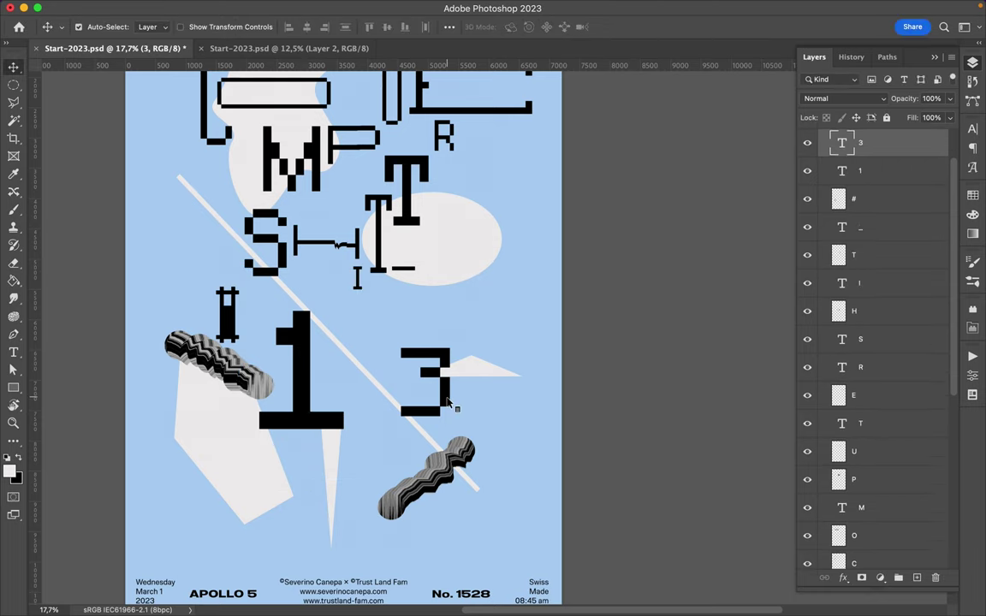
{"action": "double_click", "coordinate": [444, 393]}
{"action": "key", "text": "Escape"}
{"action": "left_click_drag", "start_coordinate": [438, 387], "coordinate": [406, 349]}
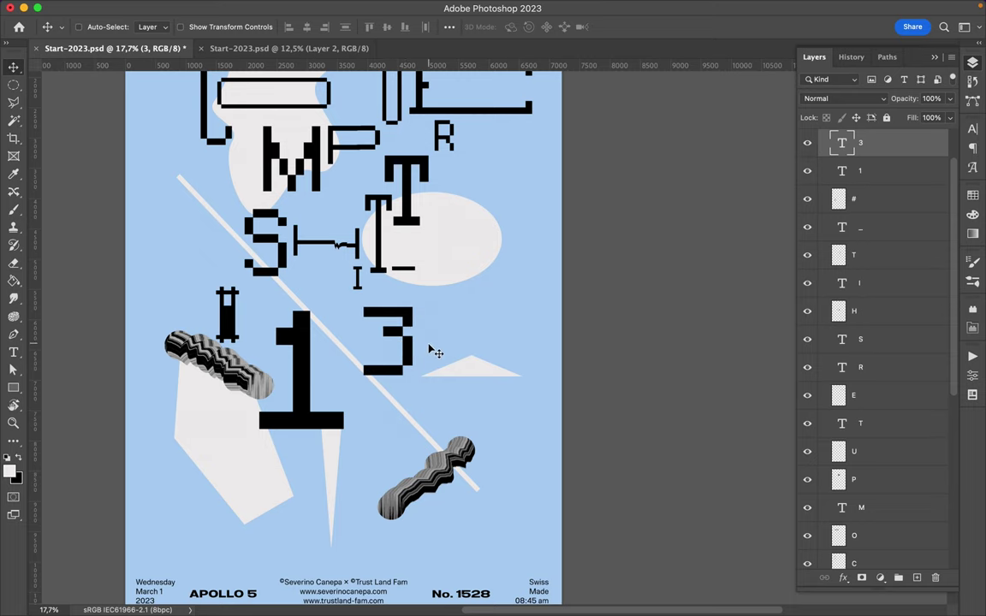
{"action": "scroll", "coordinate": [436, 351], "scroll_direction": "down", "scroll_amount": 3}
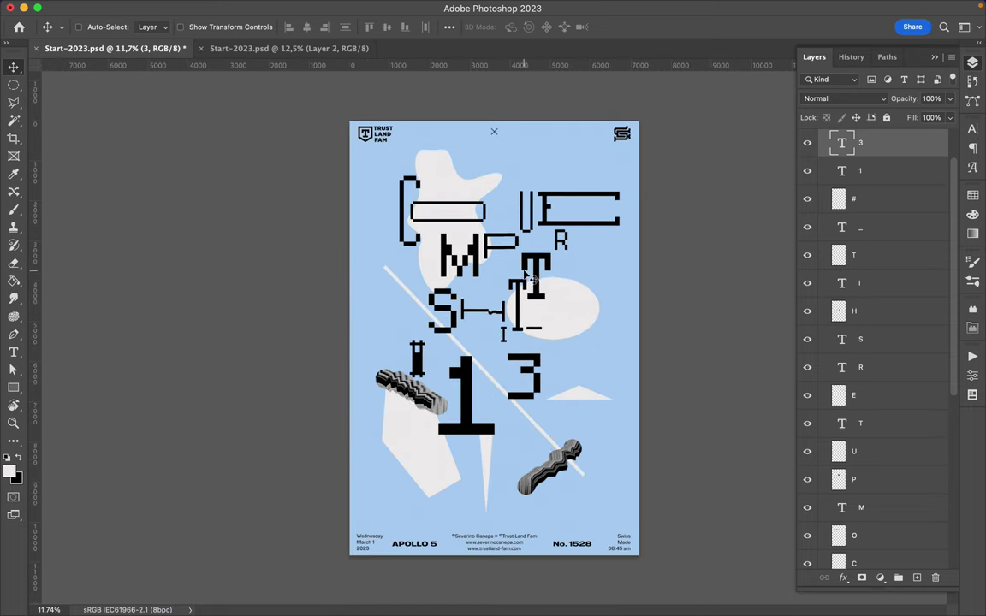
Move the C lower on the poster and shrink the M to about 80%.
{"action": "scroll", "coordinate": [525, 276], "scroll_direction": "up", "scroll_amount": 2}
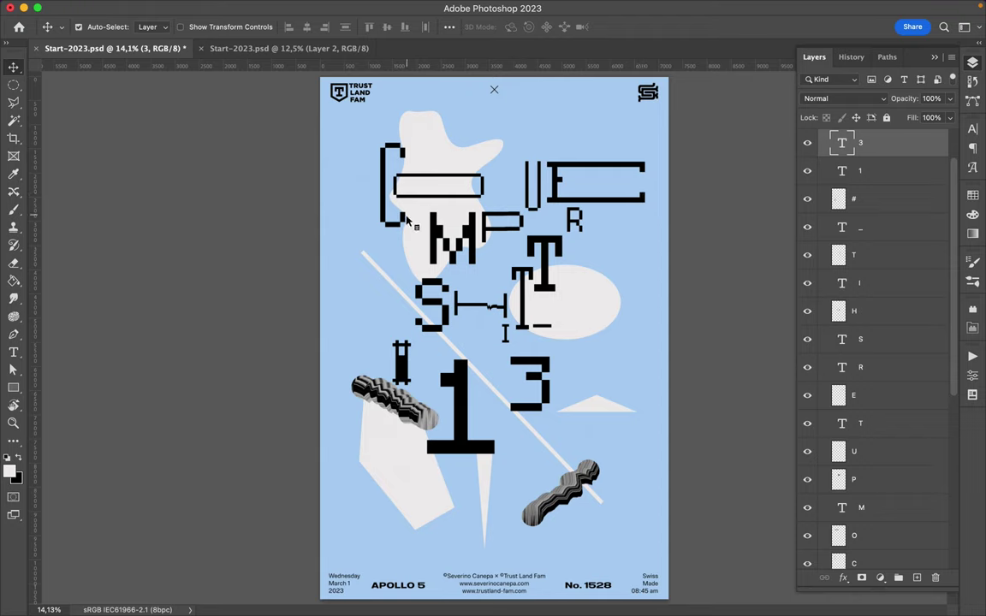
{"action": "left_click", "coordinate": [402, 218], "text": "super"}
{"action": "left_click_drag", "start_coordinate": [413, 225], "coordinate": [391, 270]}
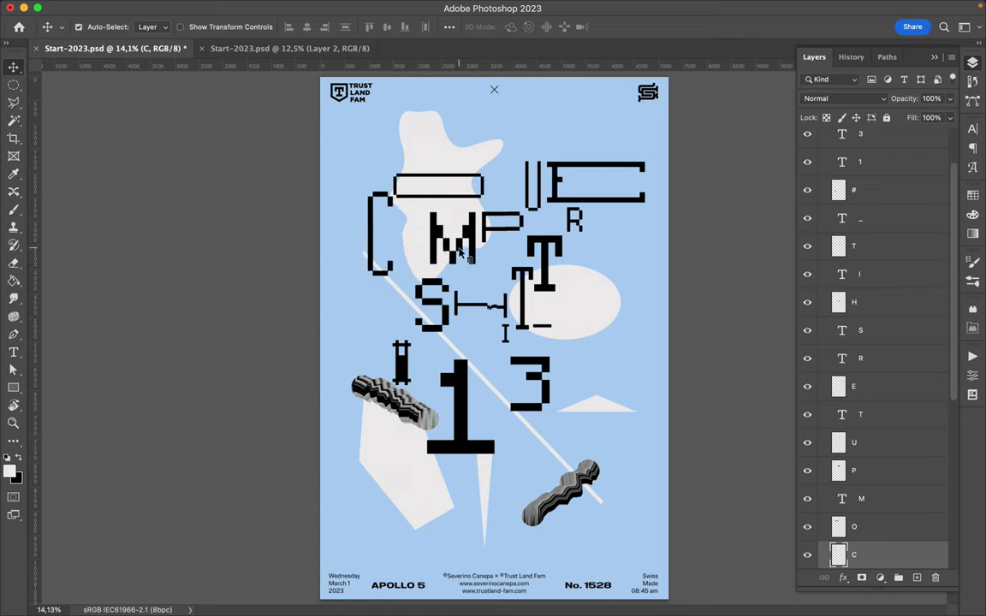
{"action": "left_click", "coordinate": [418, 230], "text": "super"}
{"action": "key", "text": "super+t"}
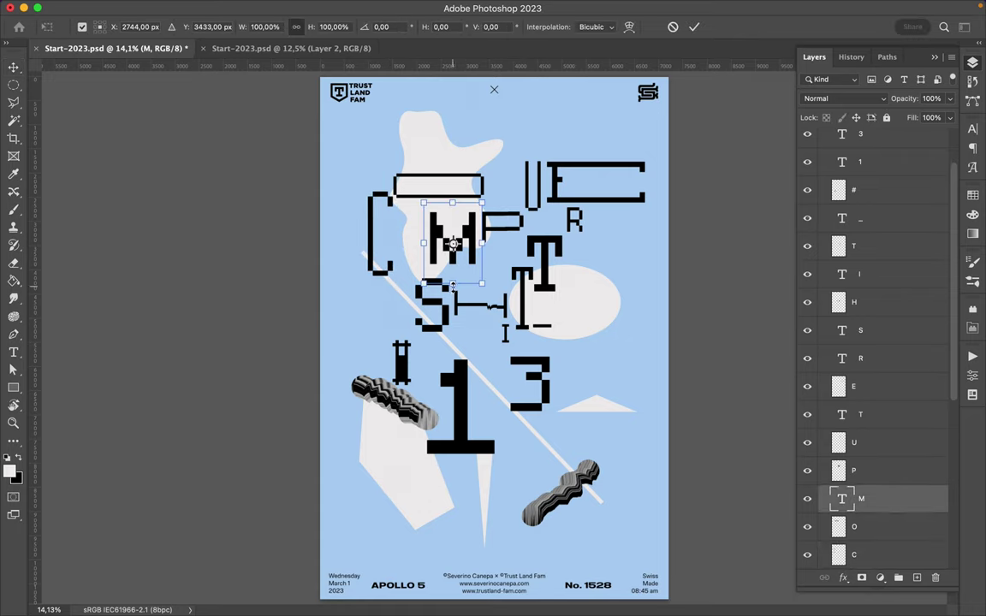
{"action": "left_click_drag", "start_coordinate": [454, 272], "coordinate": [495, 265]}
{"action": "key", "text": "Return"}
Move the O beside the C, the M below the P, and the P next to the O.
{"action": "left_click_drag", "start_coordinate": [469, 206], "coordinate": [445, 238]}
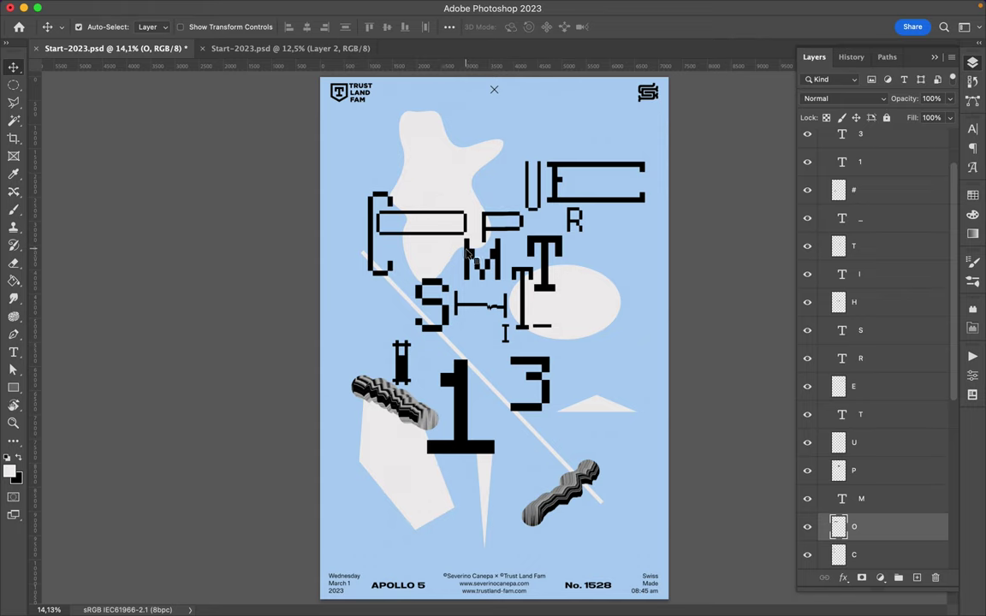
{"action": "double_click", "coordinate": [467, 253]}
{"action": "key", "text": "Escape"}
{"action": "key", "text": "v"}
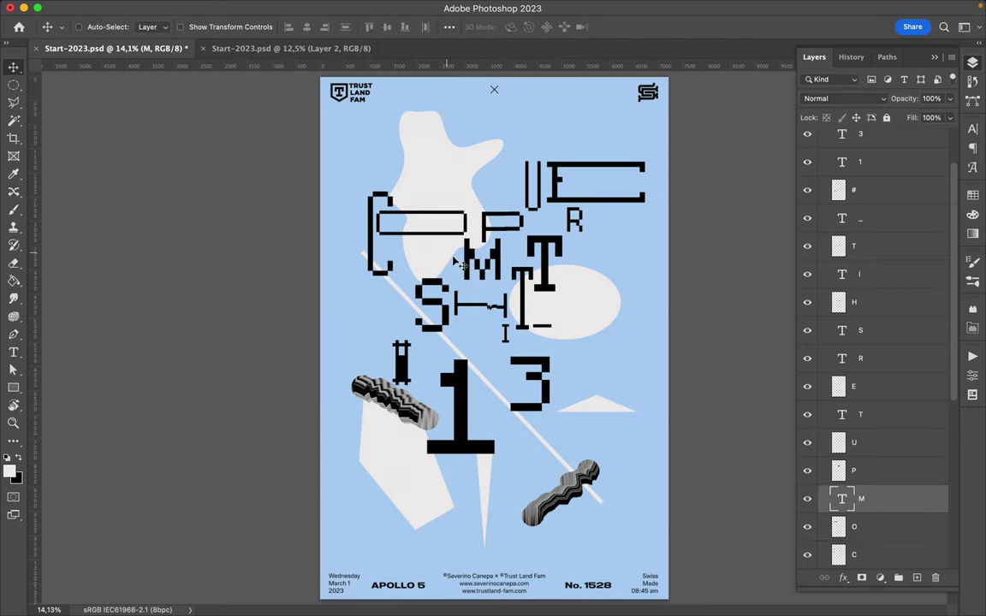
{"action": "left_click_drag", "start_coordinate": [475, 268], "coordinate": [452, 265]}
{"action": "left_click", "coordinate": [497, 230], "text": "super"}
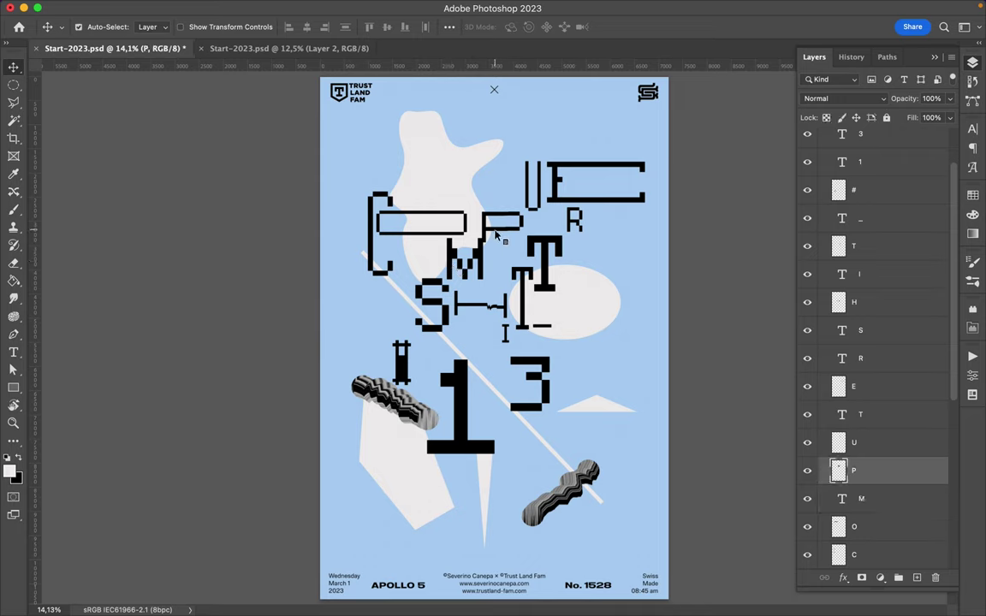
{"action": "left_click_drag", "start_coordinate": [496, 231], "coordinate": [532, 248]}
Shrink the E letter with Free Transform.
{"action": "left_click", "coordinate": [541, 216], "text": "super"}
{"action": "left_click", "coordinate": [554, 271], "text": "super"}
{"action": "left_click", "coordinate": [535, 183], "text": "super"}
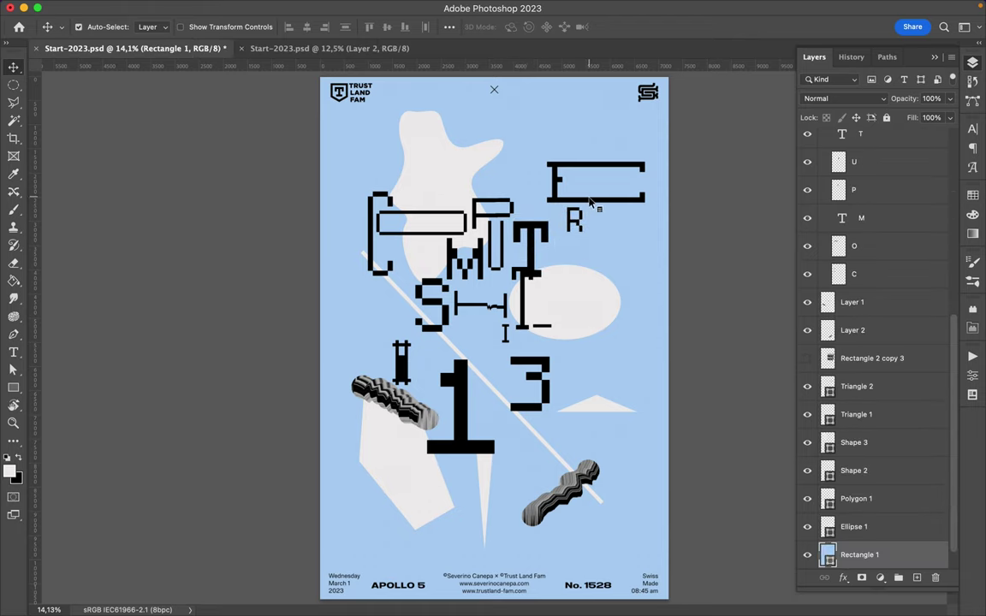
{"action": "left_click", "coordinate": [589, 204], "text": "super"}
{"action": "key", "text": "super+t"}
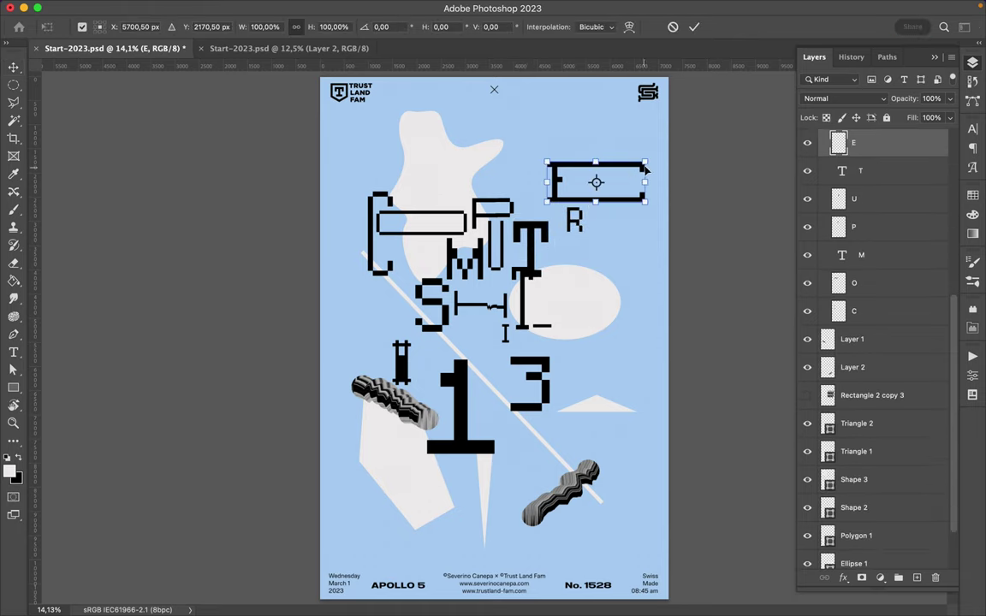
{"action": "left_click_drag", "start_coordinate": [648, 160], "coordinate": [552, 199]}
{"action": "key", "text": "Return"}
Move the R down beside the T.
{"action": "key", "text": "super"}
{"action": "double_click", "coordinate": [580, 224]}
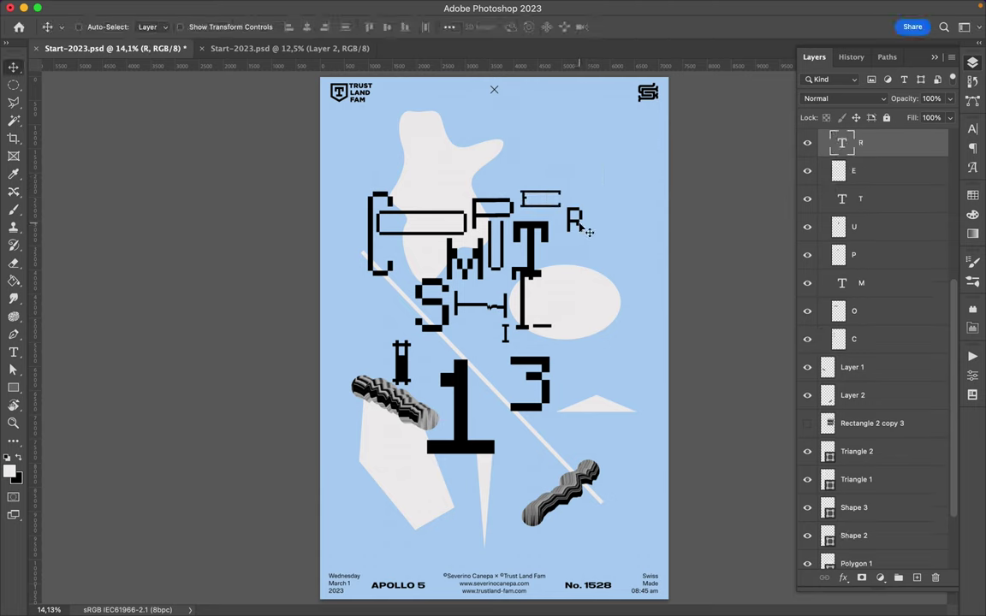
{"action": "key", "text": "Escape"}
{"action": "key", "text": "v"}
{"action": "left_click_drag", "start_coordinate": [572, 224], "coordinate": [566, 231]}
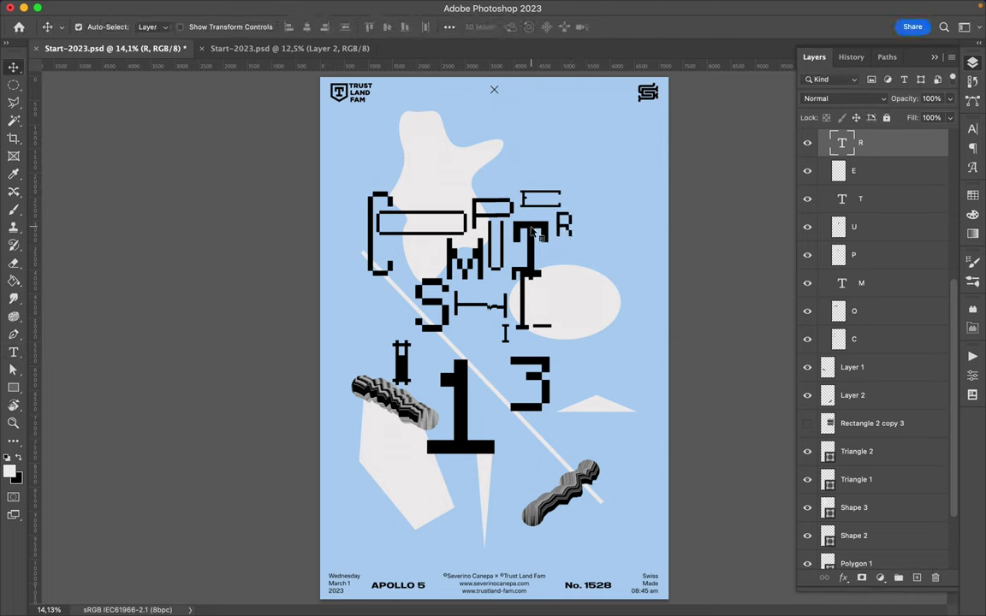
Select the T, E, P, U, O and M letters together; the transform is cancelled.
{"action": "left_click", "coordinate": [529, 212], "text": "super"}
{"action": "left_click", "coordinate": [528, 209], "text": "shift"}
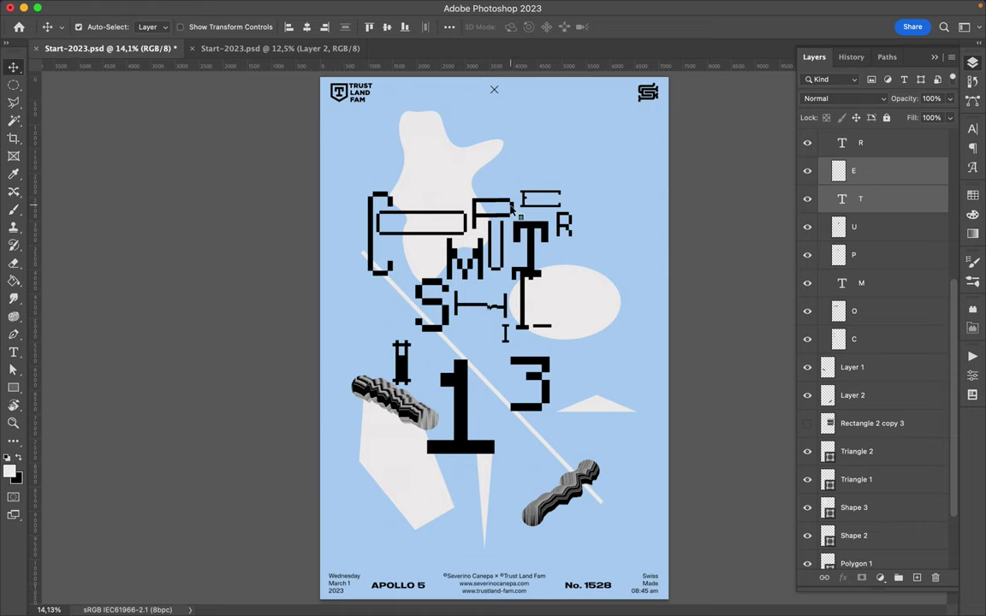
{"action": "left_click", "coordinate": [513, 208], "text": "shift"}
{"action": "left_click", "coordinate": [505, 242], "text": "shift"}
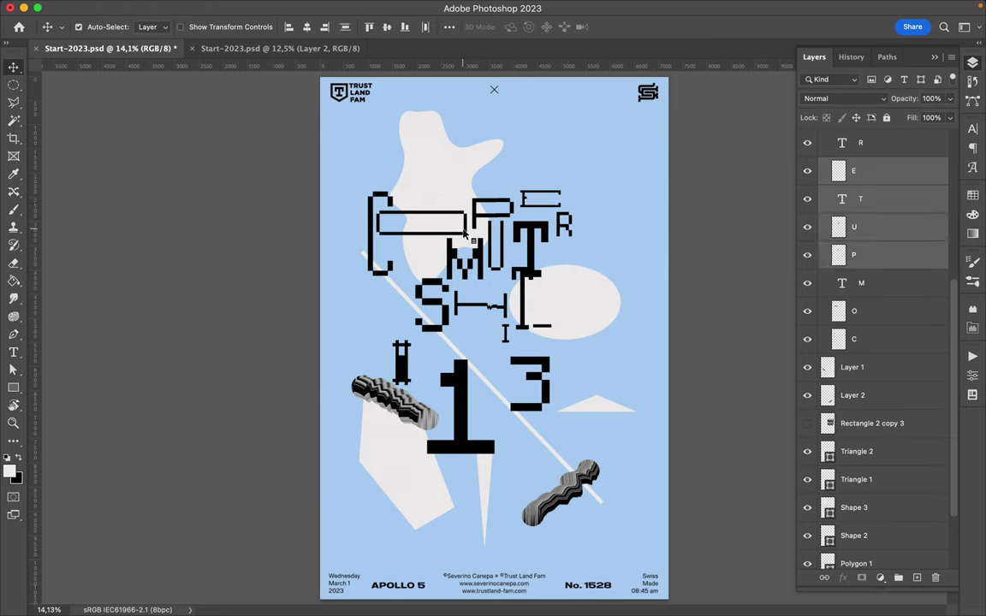
{"action": "left_click", "coordinate": [424, 214], "text": "shift"}
{"action": "left_click", "coordinate": [480, 257], "text": "shift"}
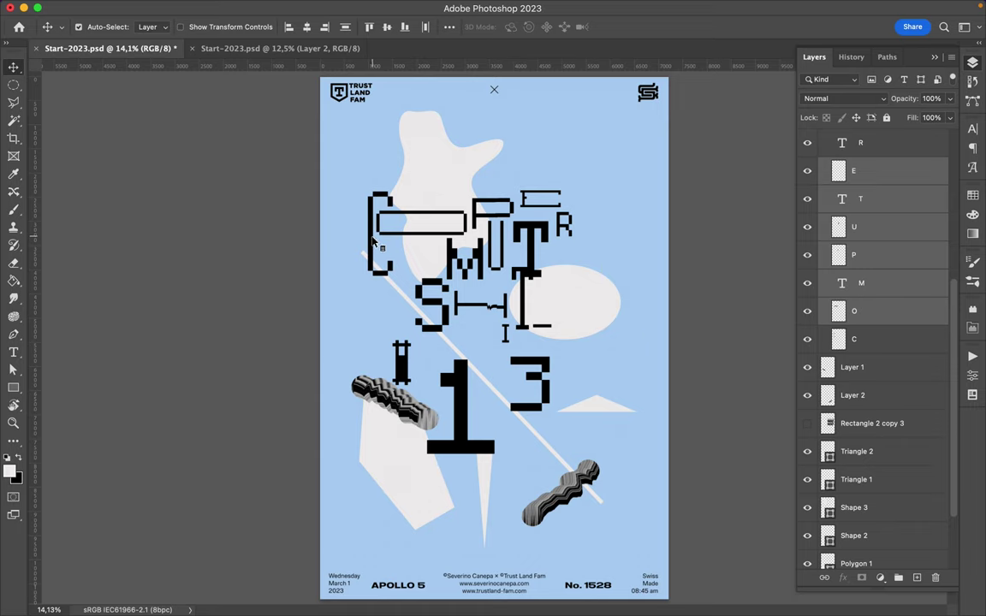
{"action": "key", "text": "super+t"}
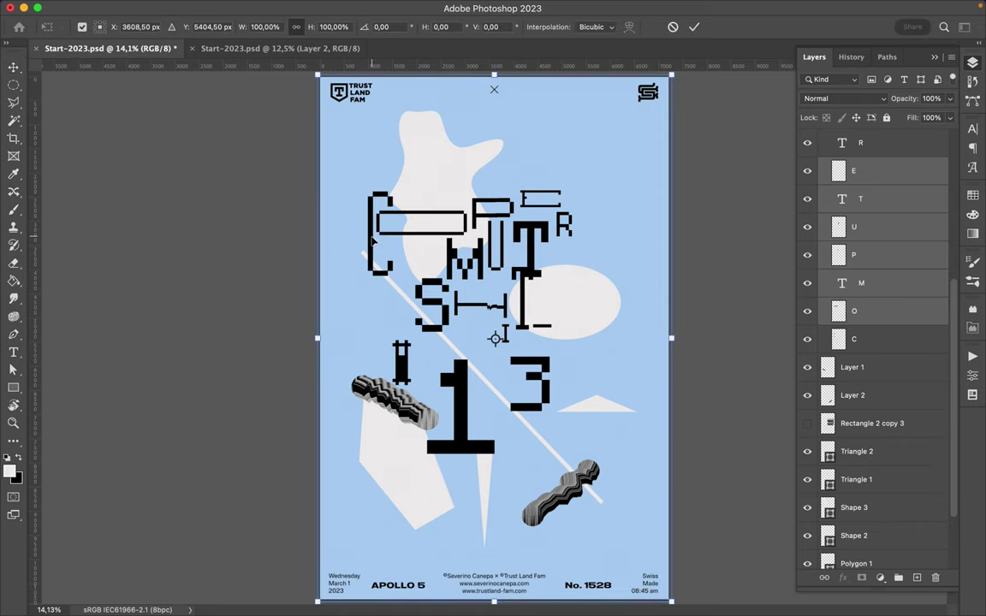
{"action": "key", "text": "Escape"}
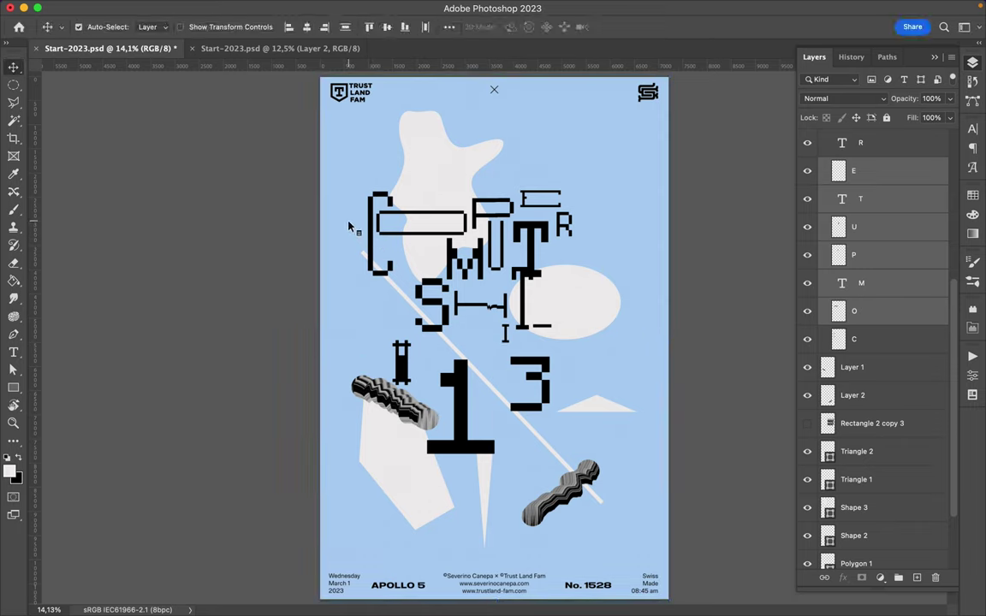
Scale all the COMPUTER letters together to 126% and raise the group.
{"action": "left_click", "coordinate": [370, 231]}
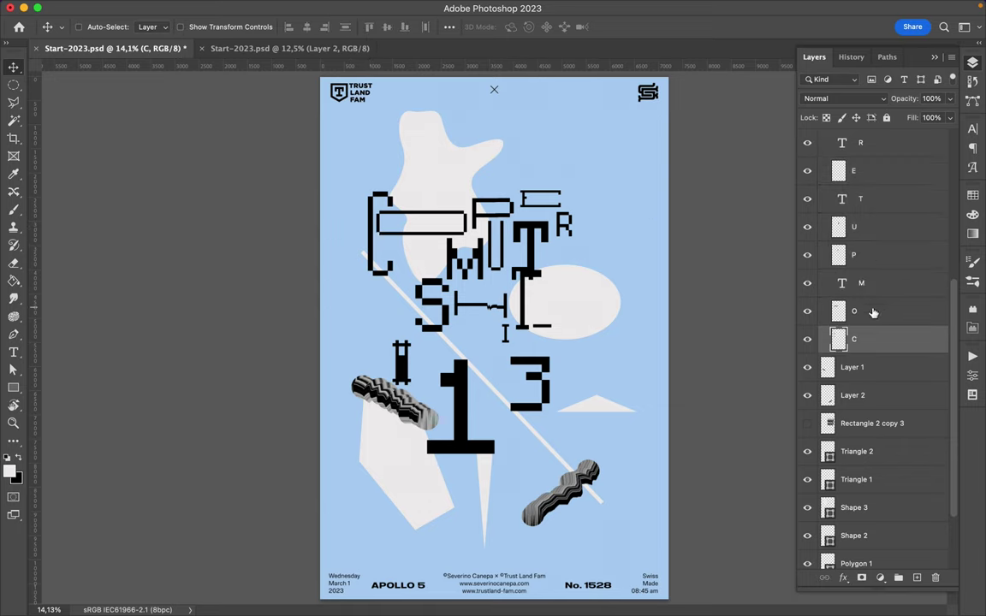
{"action": "left_click", "coordinate": [869, 153], "text": "shift"}
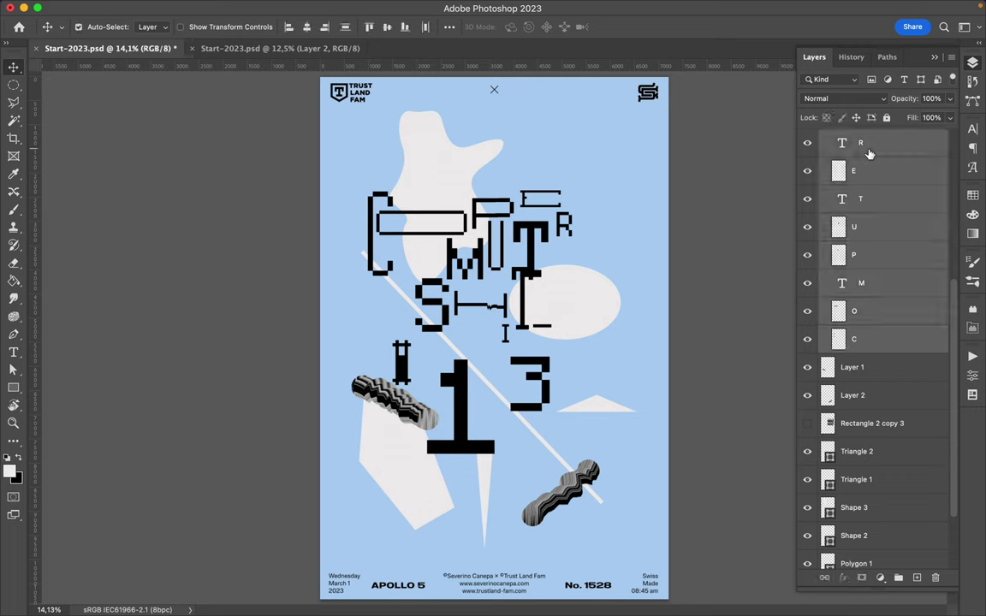
{"action": "key", "text": "ctrl+t"}
{"action": "left_click_drag", "start_coordinate": [572, 237], "coordinate": [627, 238]}
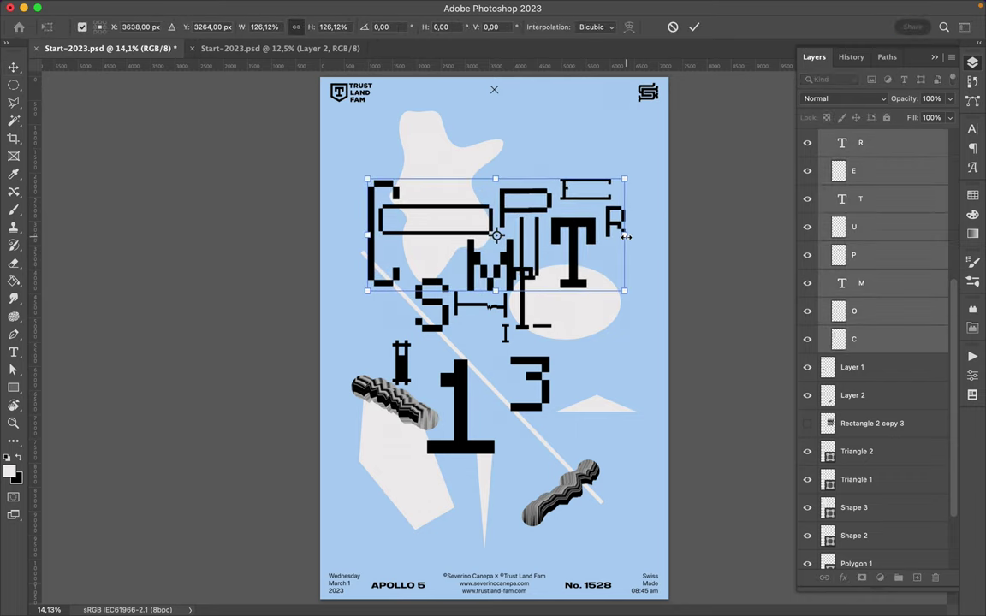
{"action": "key", "text": "Return"}
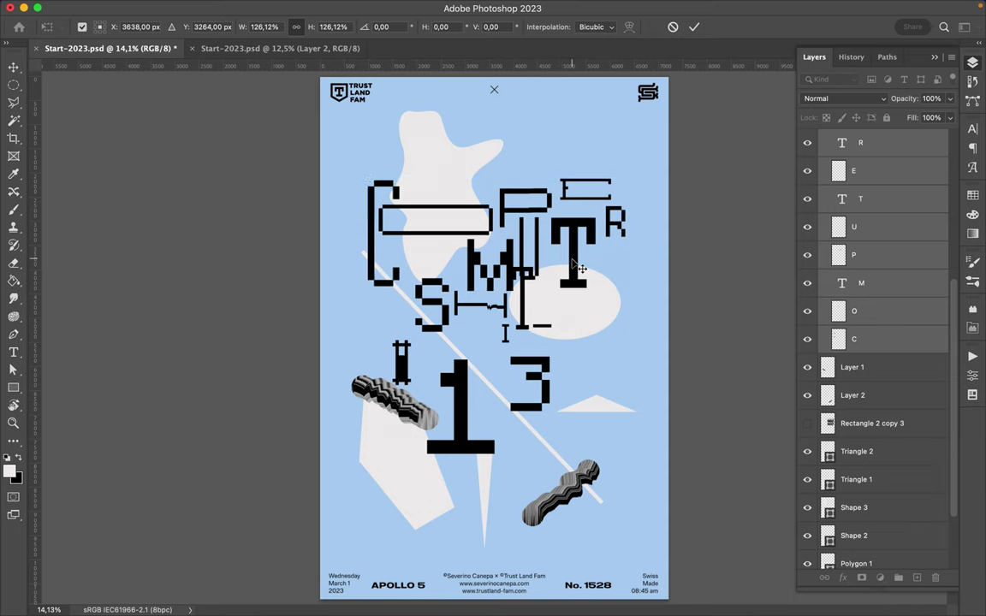
{"action": "left_click_drag", "start_coordinate": [570, 264], "coordinate": [574, 253]}
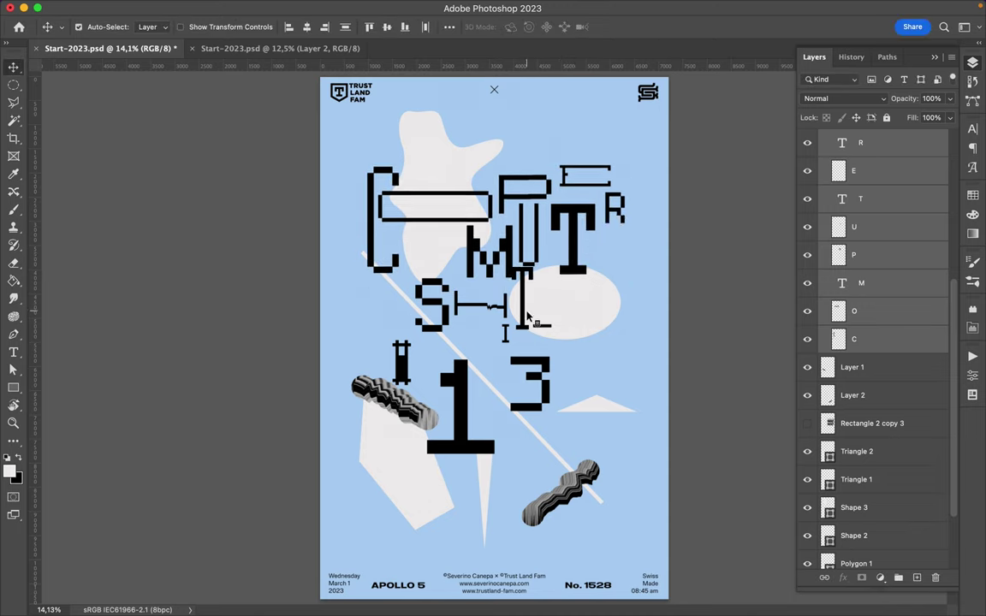
Shift the S, H, T and dash glyphs left so they sit snugly together.
{"action": "left_click", "coordinate": [447, 317]}
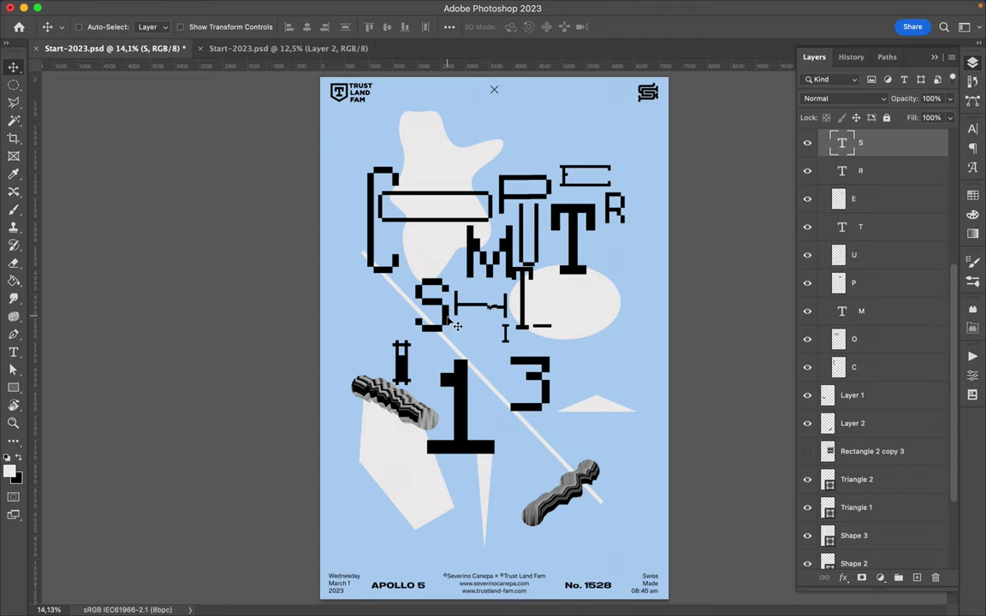
{"action": "left_click_drag", "start_coordinate": [446, 319], "coordinate": [419, 319]}
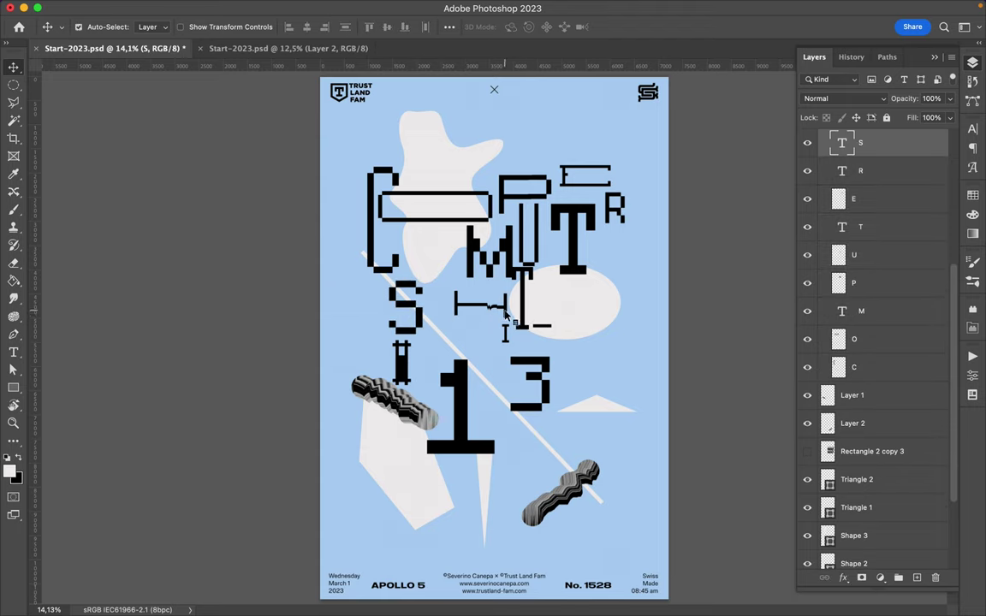
{"action": "left_click", "coordinate": [505, 315]}
{"action": "left_click_drag", "start_coordinate": [511, 316], "coordinate": [457, 305]}
{"action": "left_click", "coordinate": [505, 336]}
{"action": "key", "text": "super"}
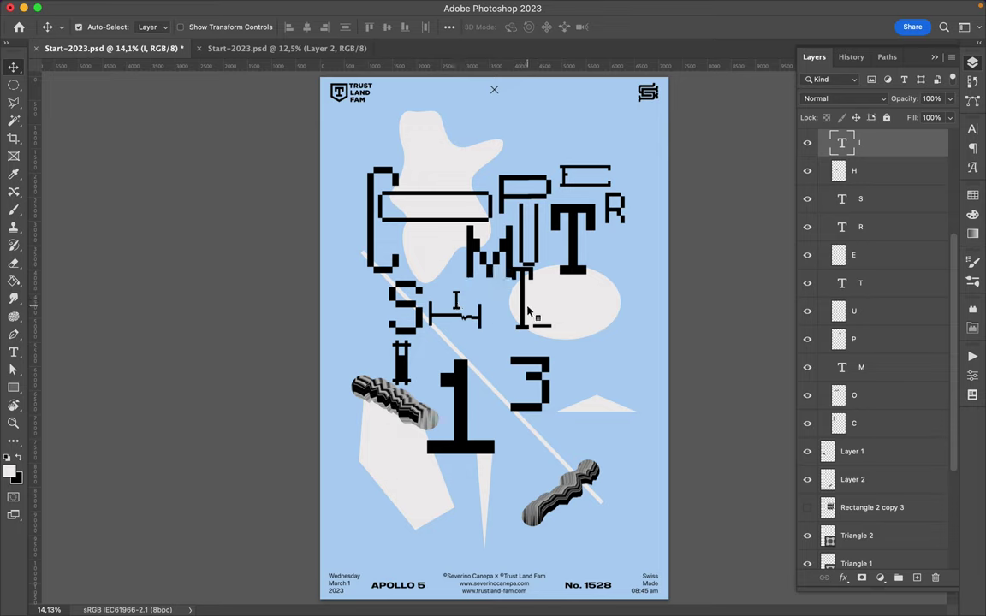
{"action": "left_click_drag", "start_coordinate": [526, 313], "coordinate": [499, 331]}
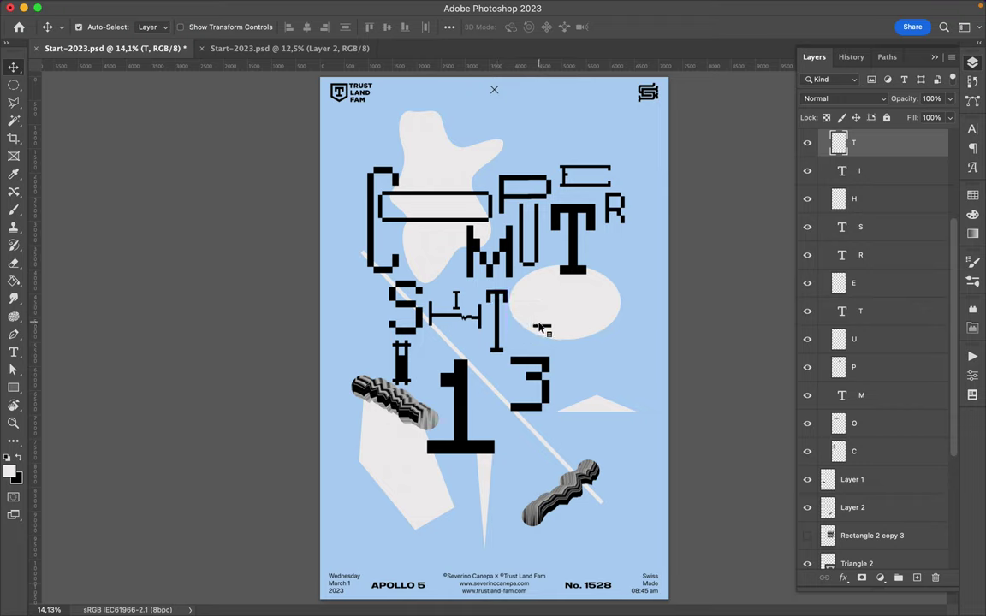
{"action": "left_click", "coordinate": [541, 329]}
{"action": "left_click", "coordinate": [545, 331]}
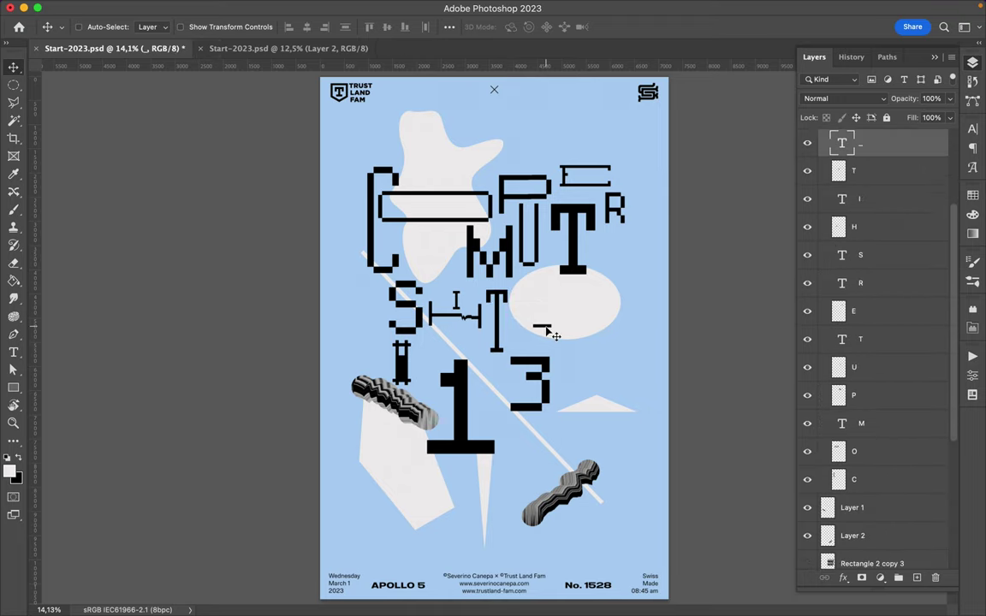
{"action": "left_click_drag", "start_coordinate": [546, 329], "coordinate": [515, 340]}
Scale the S, H, I, T and dash together to about 150% and move them up-right.
{"action": "left_click", "coordinate": [879, 261]}
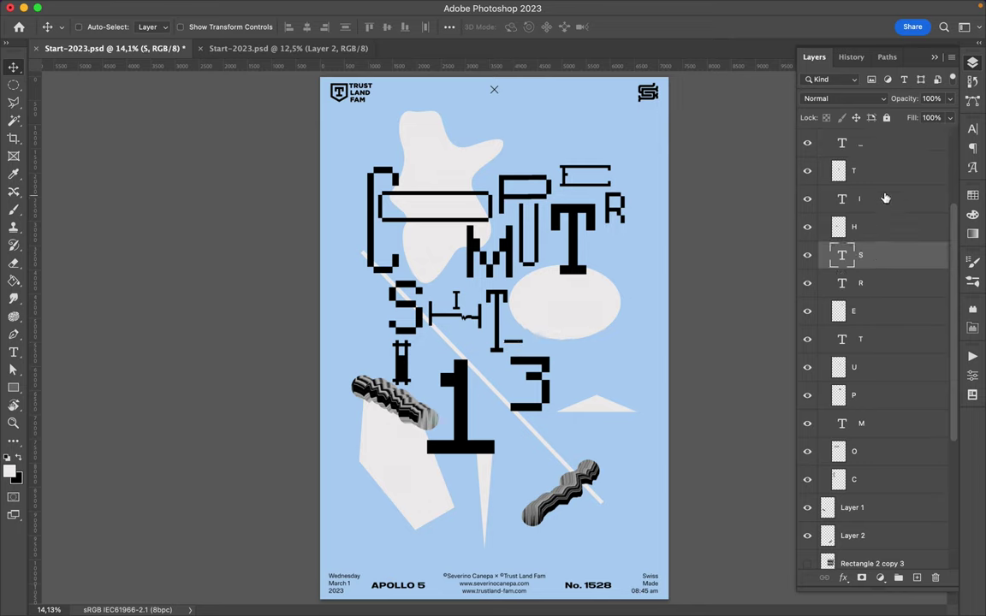
{"action": "left_click", "coordinate": [881, 154], "text": "shift"}
{"action": "key", "text": "ctrl+t"}
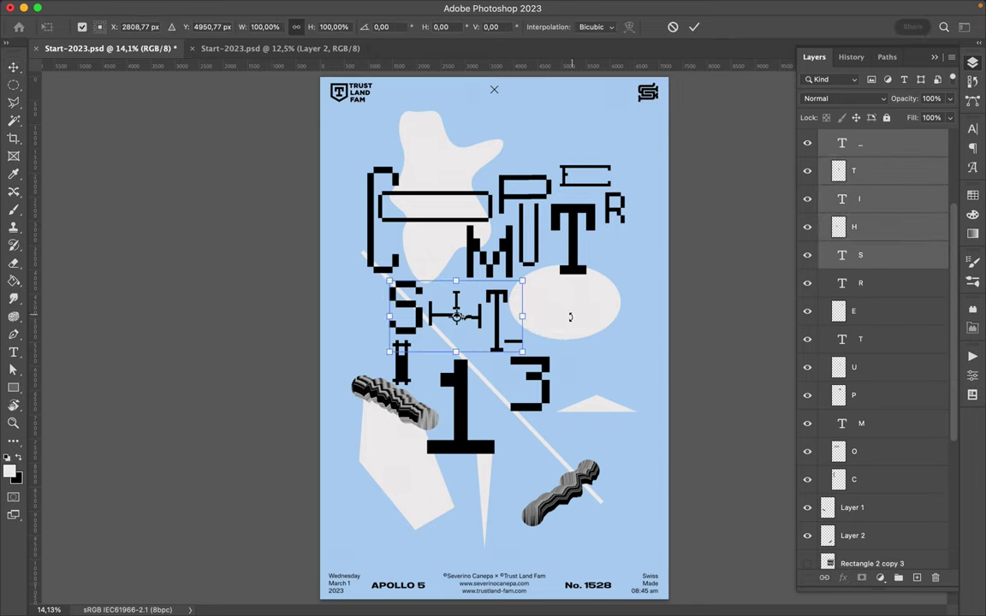
{"action": "left_click_drag", "start_coordinate": [524, 356], "coordinate": [596, 382]}
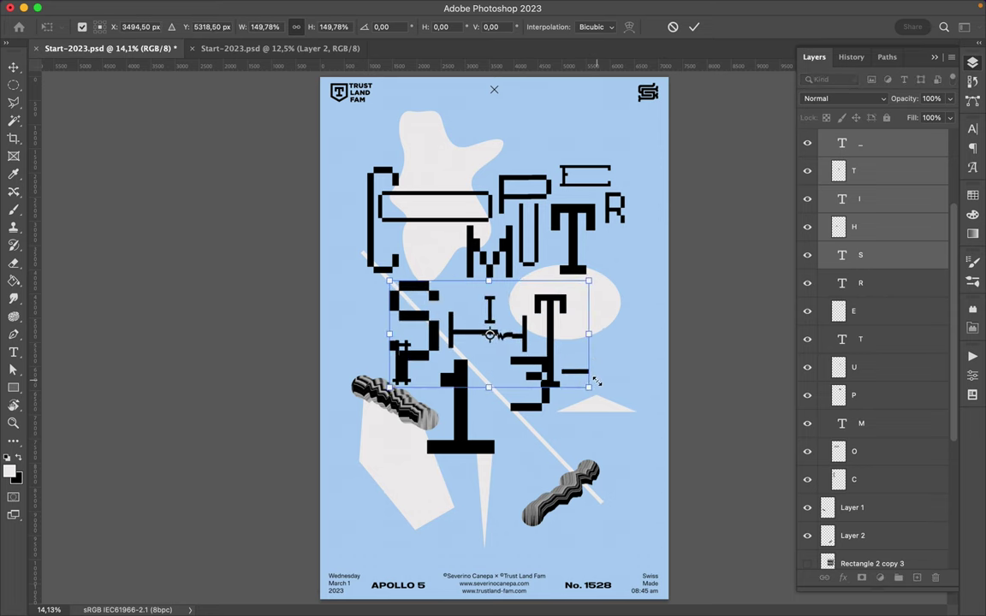
{"action": "left_click_drag", "start_coordinate": [557, 337], "coordinate": [568, 329]}
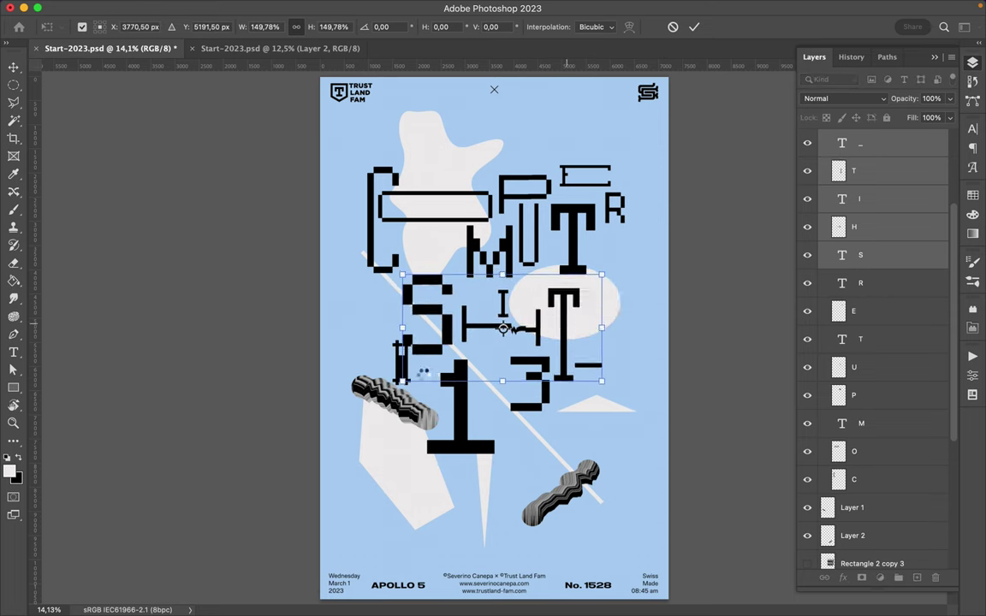
{"action": "key", "text": "Return"}
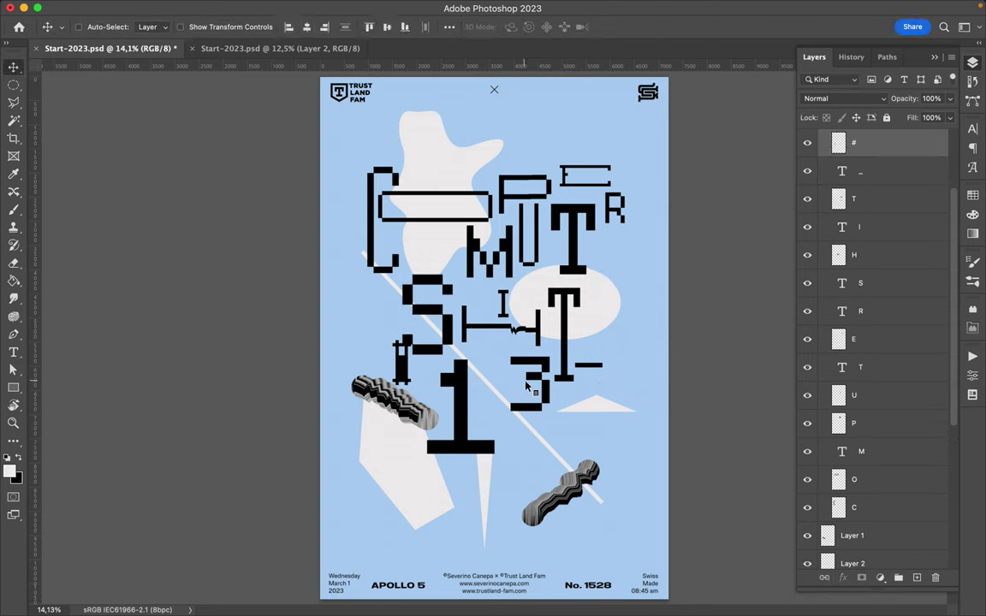
Move the 1, 3 and # down-right, and reposition both squiggle patches.
{"action": "left_click_drag", "start_coordinate": [555, 396], "coordinate": [565, 435]}
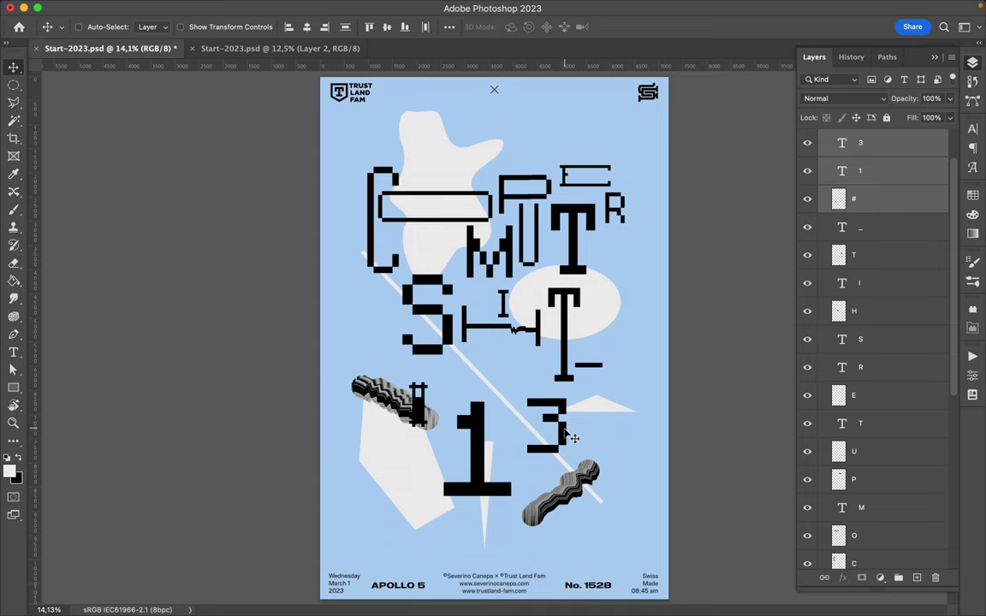
{"action": "mouse_move", "coordinate": [366, 375]}
{"action": "left_mouse_down"}
{"action": "mouse_move", "coordinate": [339, 345]}
{"action": "mouse_move", "coordinate": [349, 341]}
{"action": "left_mouse_up"}
{"action": "left_click", "coordinate": [563, 505]}
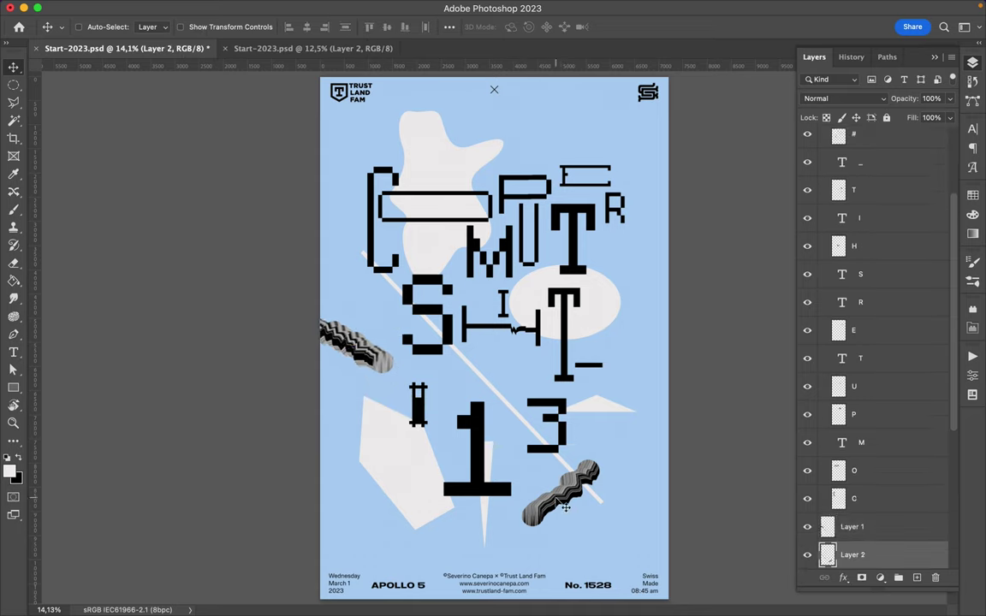
{"action": "left_click_drag", "start_coordinate": [563, 510], "coordinate": [605, 478]}
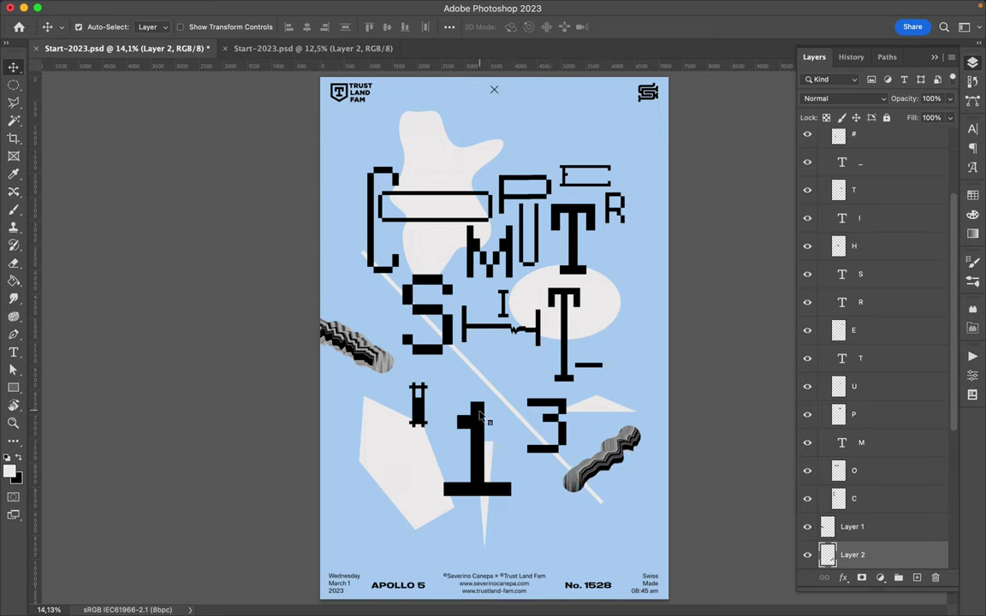
Raise the big 1, then pull the 3 and # up beside it into a compact #13.
{"action": "left_click_drag", "start_coordinate": [477, 437], "coordinate": [478, 382]}
{"action": "left_click", "coordinate": [556, 425]}
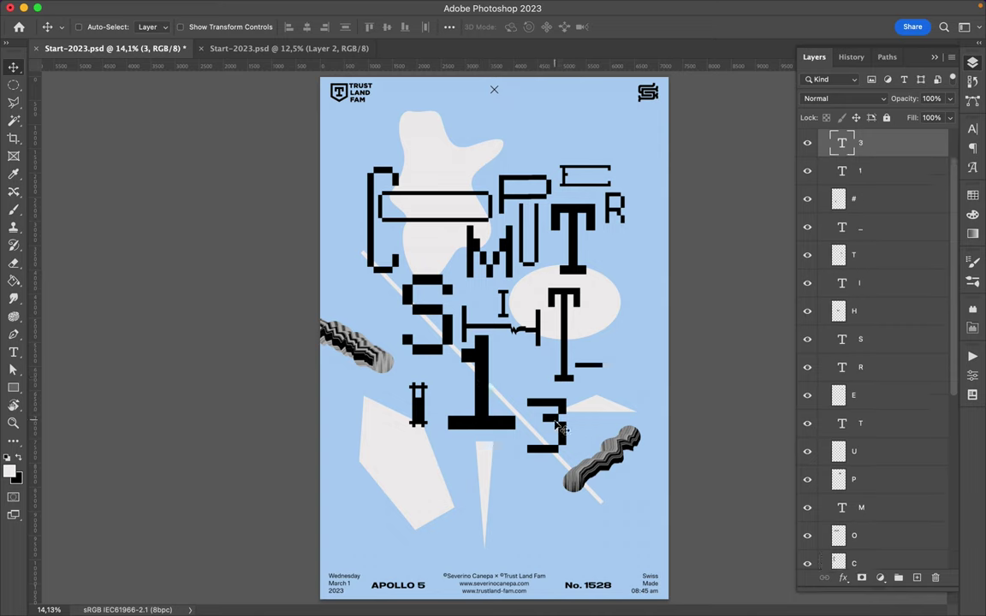
{"action": "double_click", "coordinate": [559, 426]}
{"action": "key", "text": "Escape"}
{"action": "key", "text": "v"}
{"action": "left_click_drag", "start_coordinate": [556, 423], "coordinate": [530, 376]}
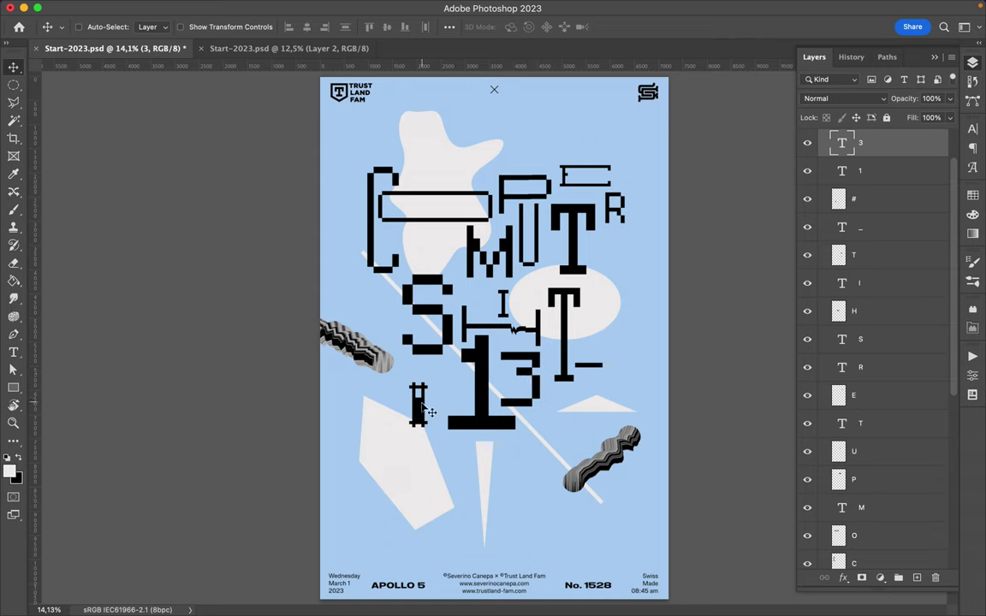
{"action": "left_click", "coordinate": [419, 409]}
{"action": "left_click_drag", "start_coordinate": [425, 414], "coordinate": [448, 391]}
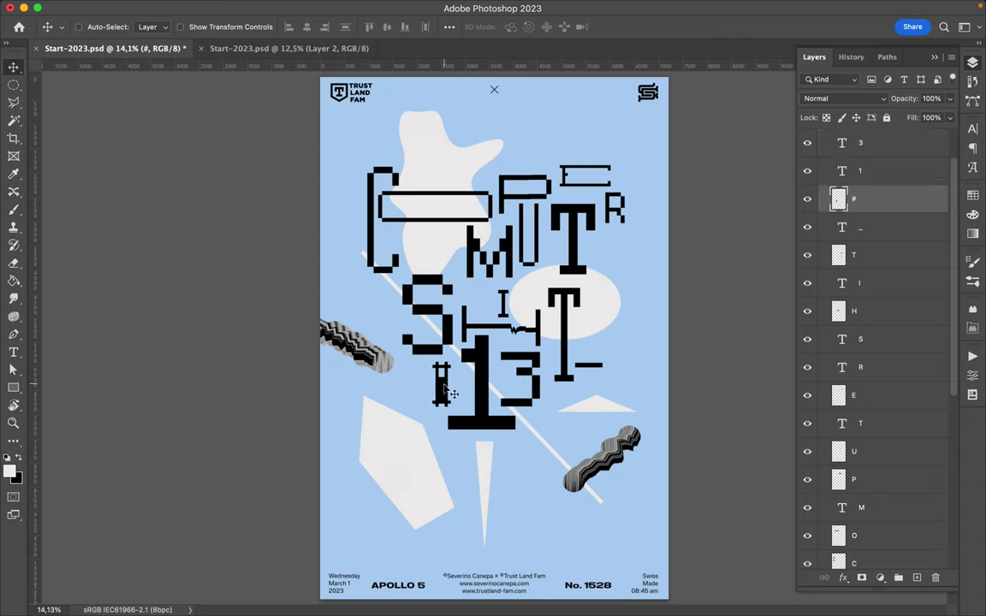
{"action": "scroll", "coordinate": [841, 226], "scroll_direction": "up", "scroll_amount": 3}
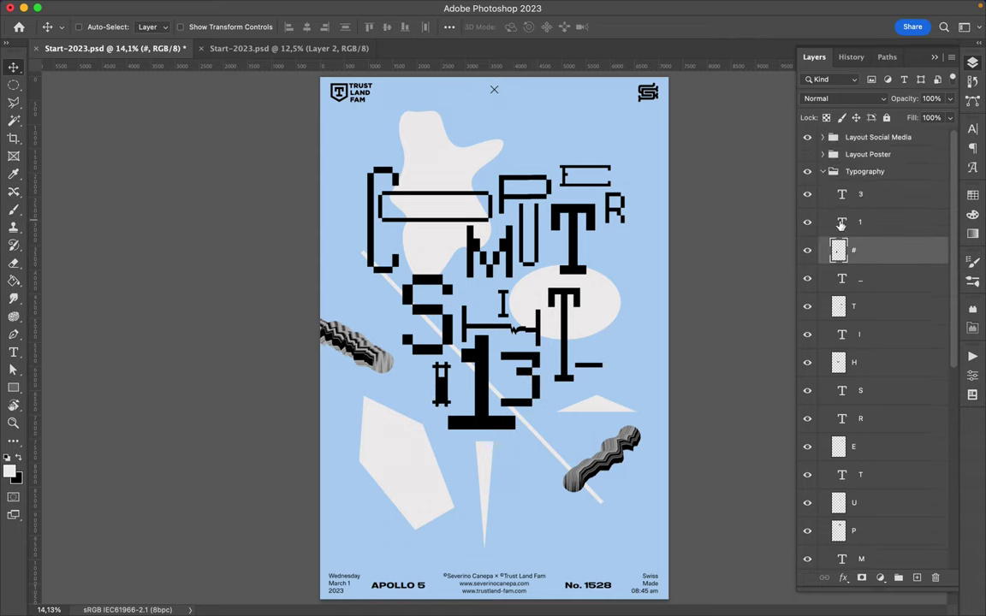
{"action": "left_click", "coordinate": [895, 191]}
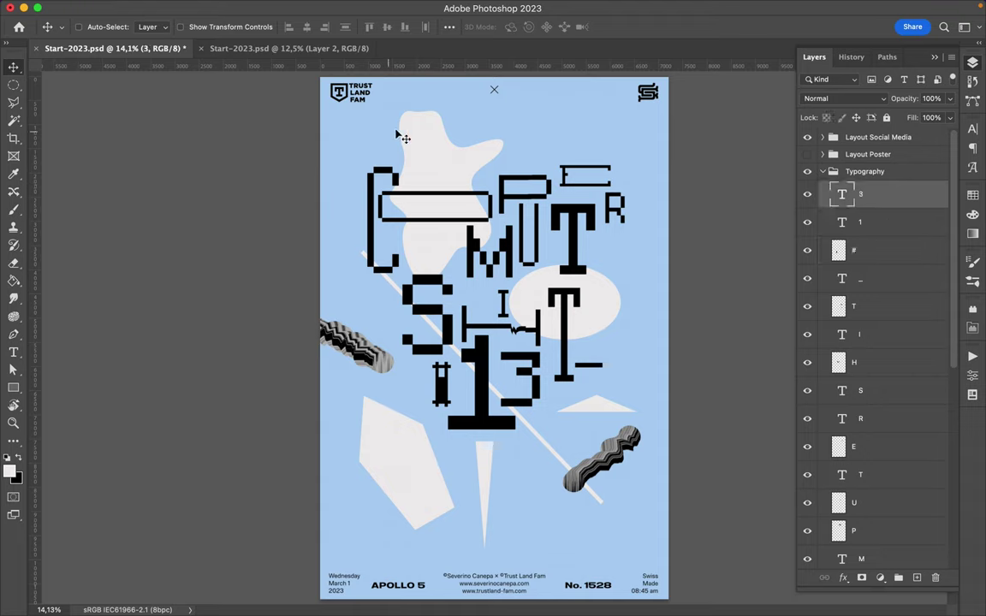
{"action": "scroll", "coordinate": [888, 263], "scroll_direction": "down", "scroll_amount": 5}
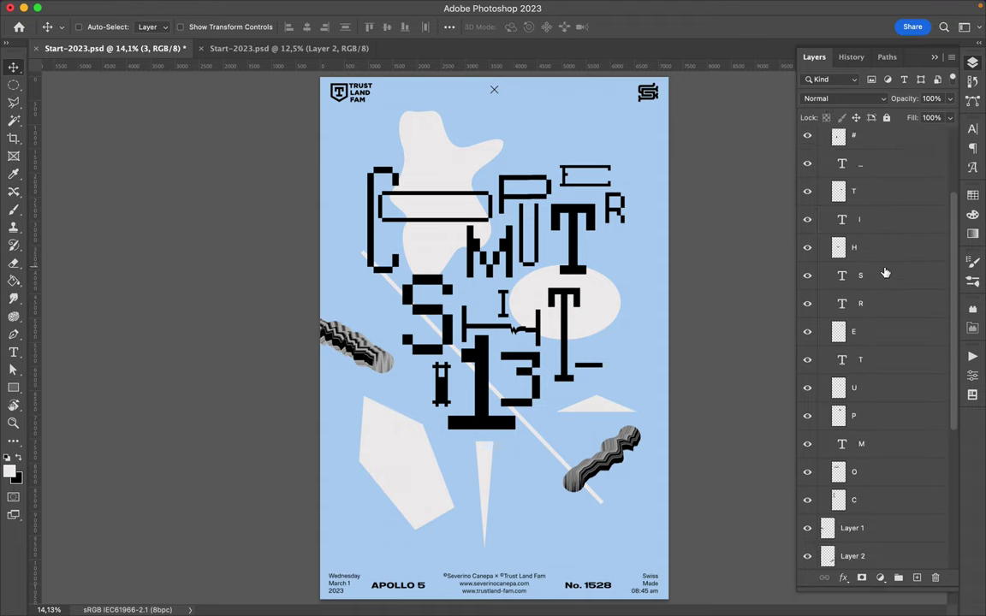
Scale all the title letter layers to 112.05% and move them down about 218 px.
{"action": "left_click", "coordinate": [879, 470], "text": "shift"}
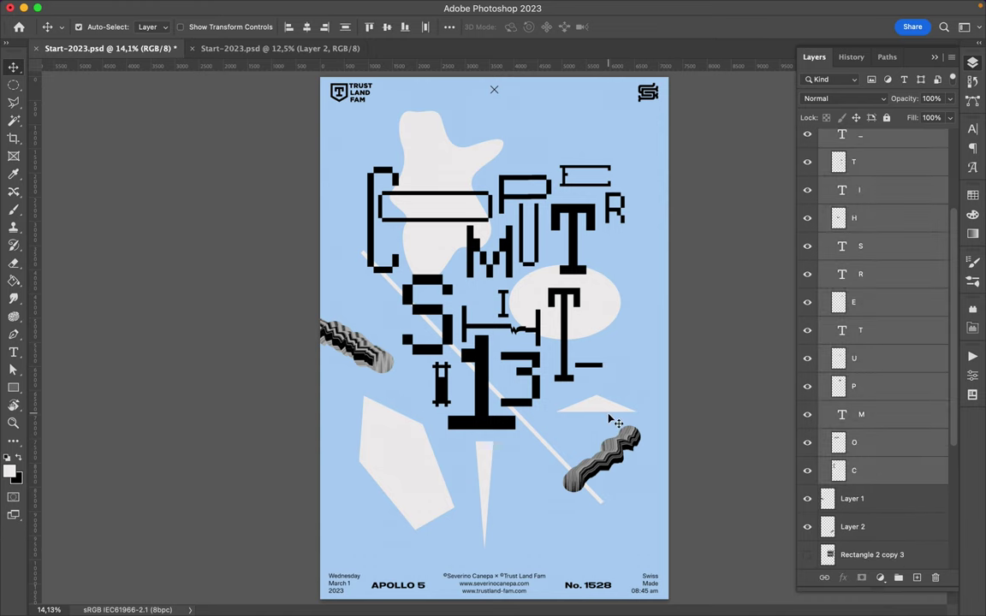
{"action": "key", "text": "super+t"}
{"action": "left_click_drag", "start_coordinate": [500, 432], "coordinate": [496, 463]}
{"action": "left_click_drag", "start_coordinate": [492, 417], "coordinate": [495, 422]}
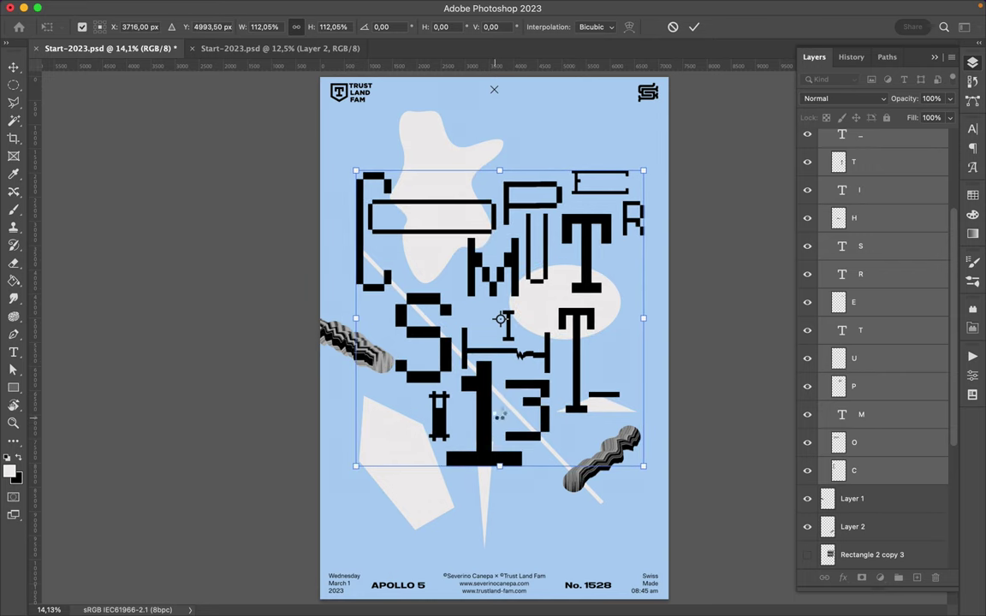
{"action": "key", "text": "Return"}
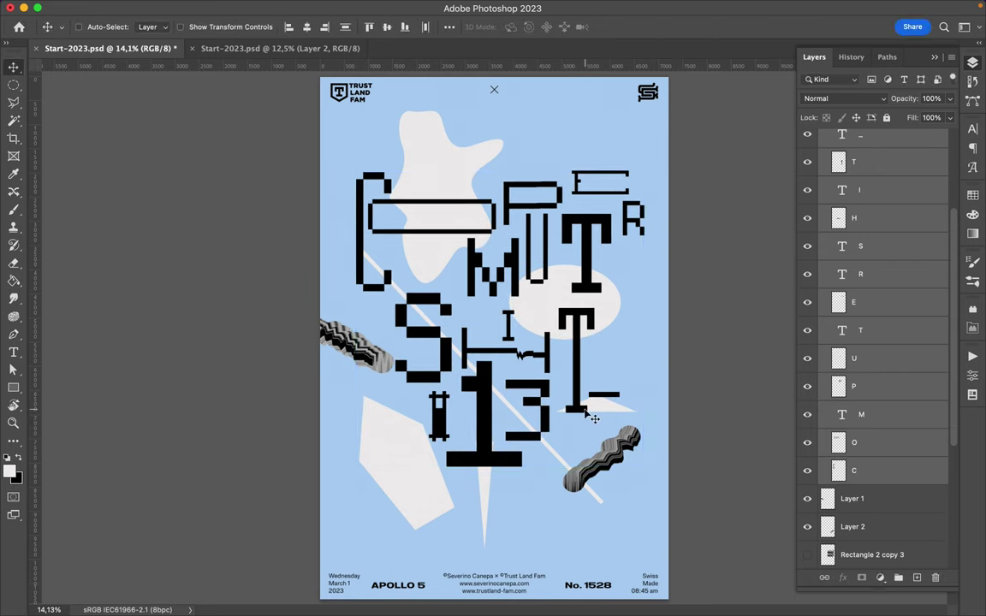
Nudge the left wavy stroke up-left and the right wavy stroke slightly.
{"action": "left_click", "coordinate": [392, 366]}
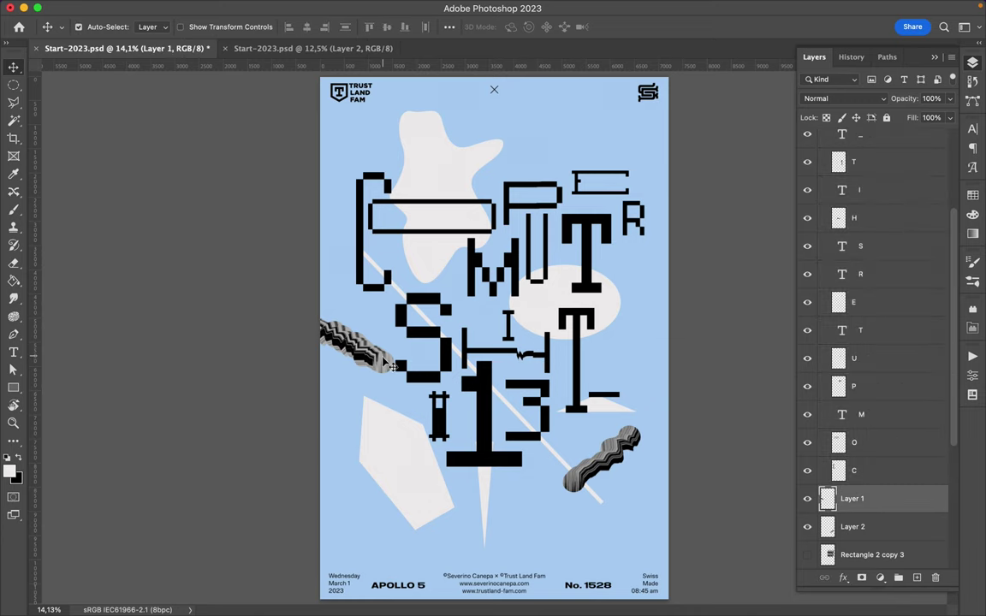
{"action": "left_click_drag", "start_coordinate": [377, 360], "coordinate": [369, 351]}
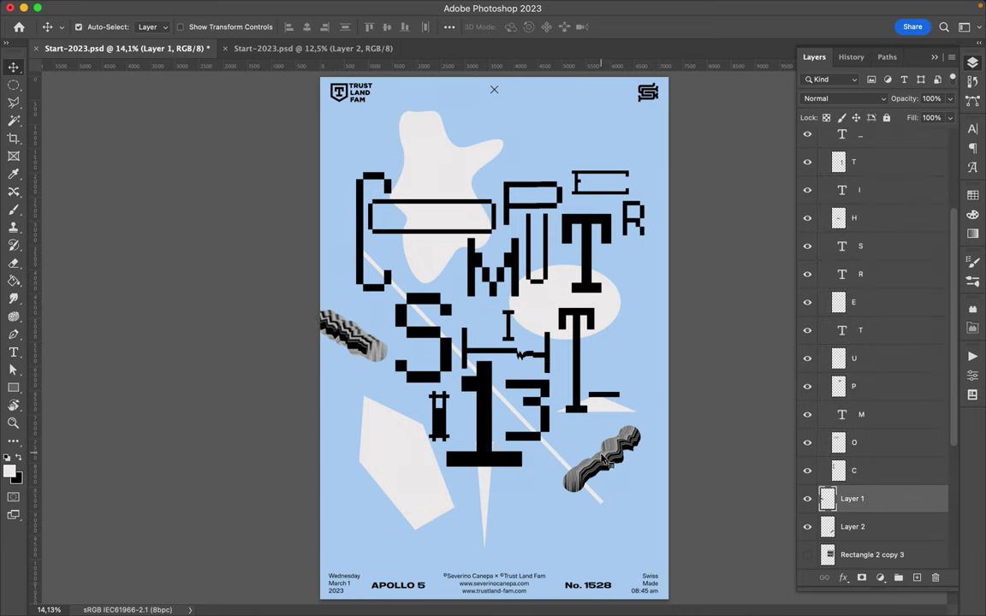
{"action": "left_click", "coordinate": [612, 467], "text": "super"}
{"action": "left_click_drag", "start_coordinate": [612, 468], "coordinate": [603, 469]}
Show Rectangle 2 copy 3 and copy a 742 px circle of it to a new layer.
{"action": "left_click", "coordinate": [867, 556]}
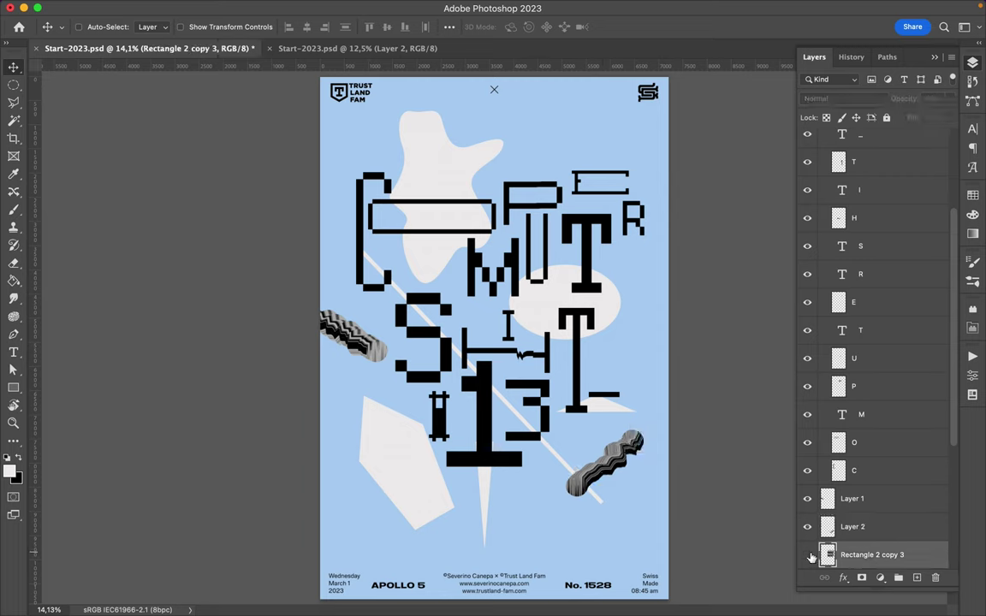
{"action": "left_click", "coordinate": [808, 556]}
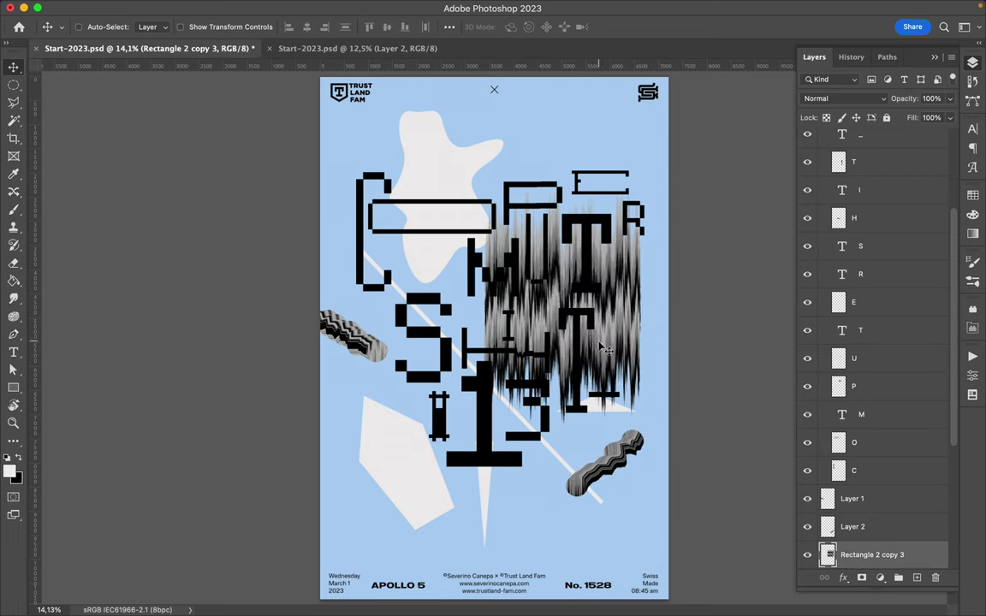
{"action": "key", "text": "m"}
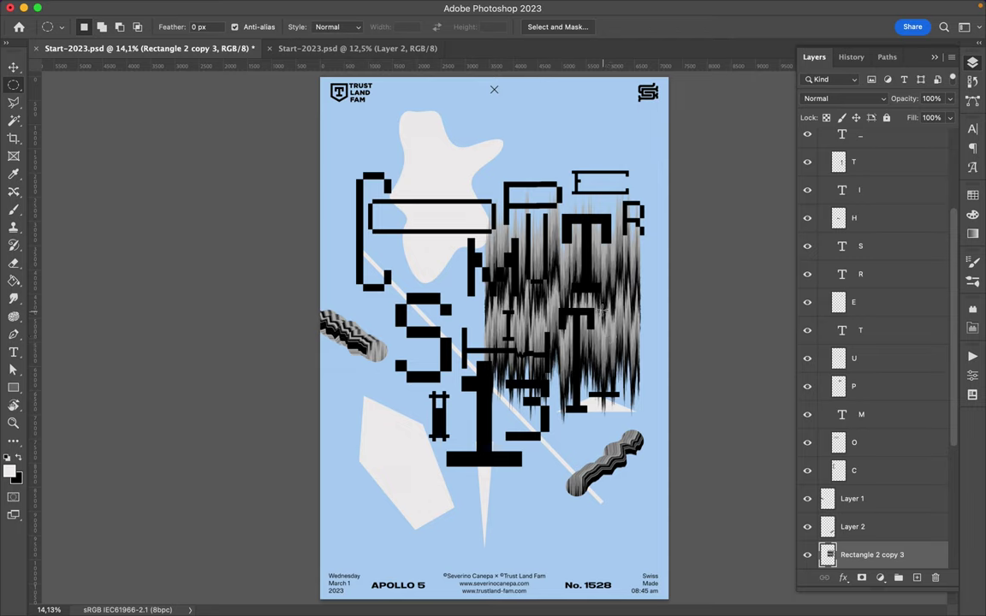
{"action": "mouse_move", "coordinate": [540, 235]}
{"action": "left_mouse_down"}
{"action": "mouse_move", "coordinate": [632, 335]}
{"action": "mouse_move", "coordinate": [395, 491]}
{"action": "mouse_move", "coordinate": [381, 522]}
{"action": "left_mouse_up"}
{"action": "key", "text": "ctrl+j"}
{"action": "key", "text": "v"}
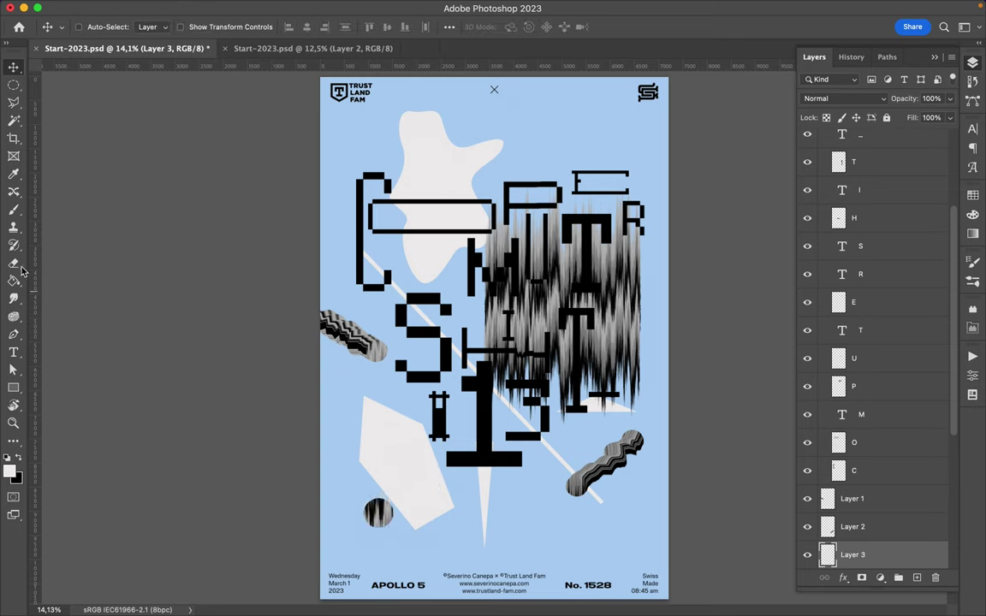
Test a smudge zigzag on the circle, undo it, and set the smudge brush to about 412 px.
{"action": "left_click", "coordinate": [14, 297]}
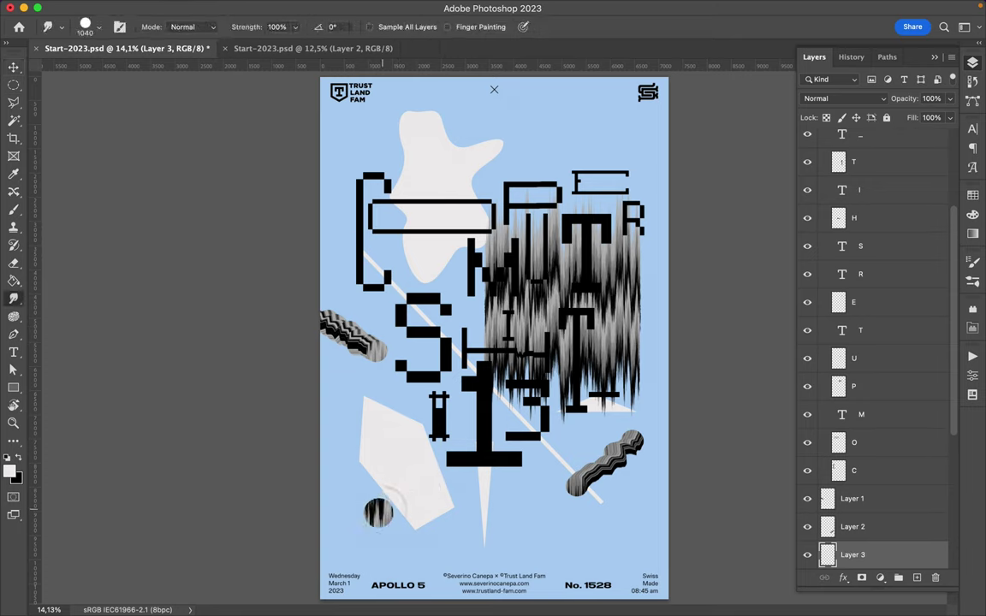
{"action": "left_click_drag", "start_coordinate": [389, 507], "coordinate": [442, 476]}
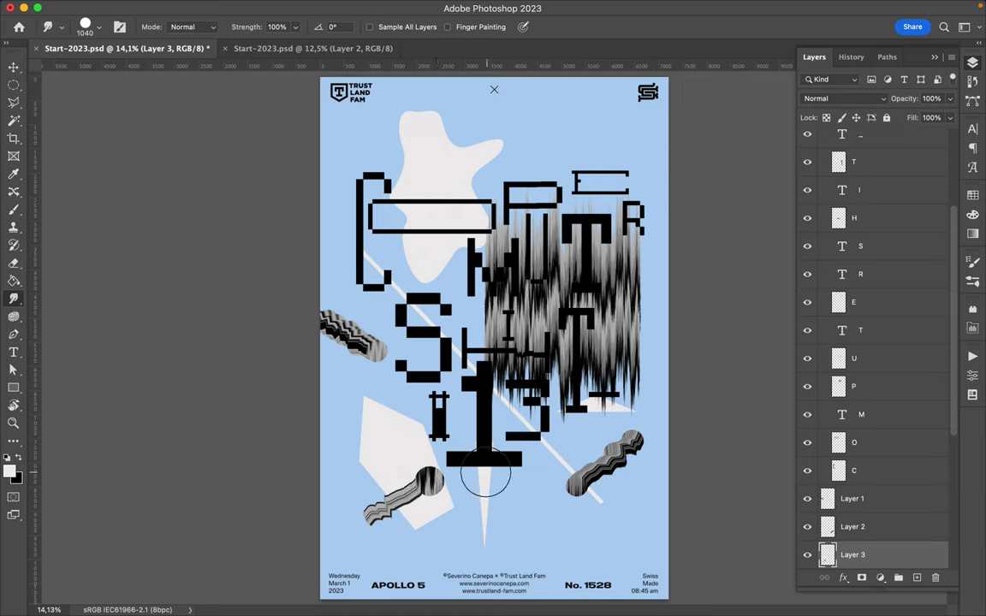
{"action": "key", "text": "super+z"}
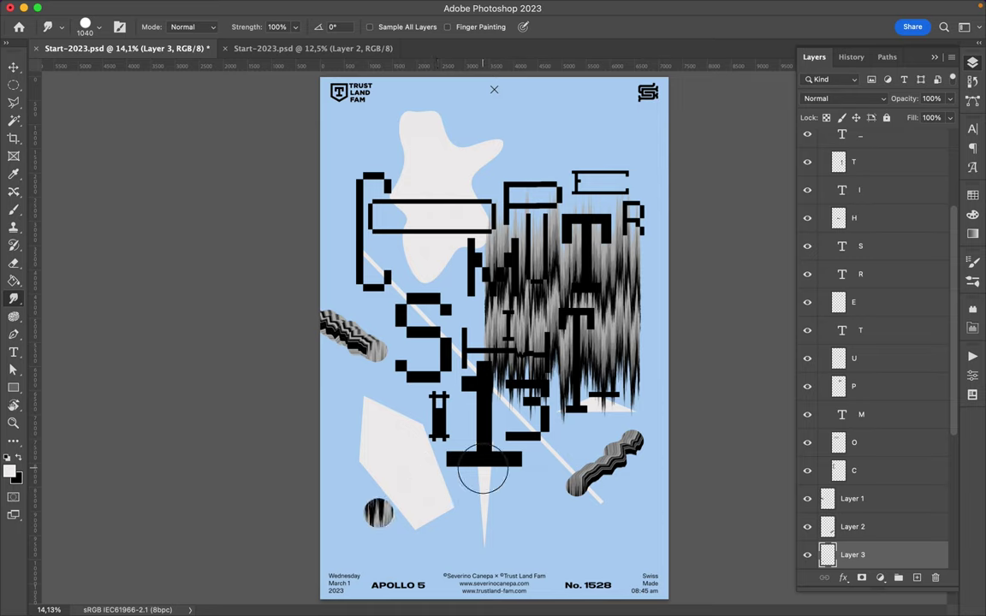
{"action": "left_click", "coordinate": [99, 29]}
{"action": "left_click_drag", "start_coordinate": [147, 65], "coordinate": [142, 66]}
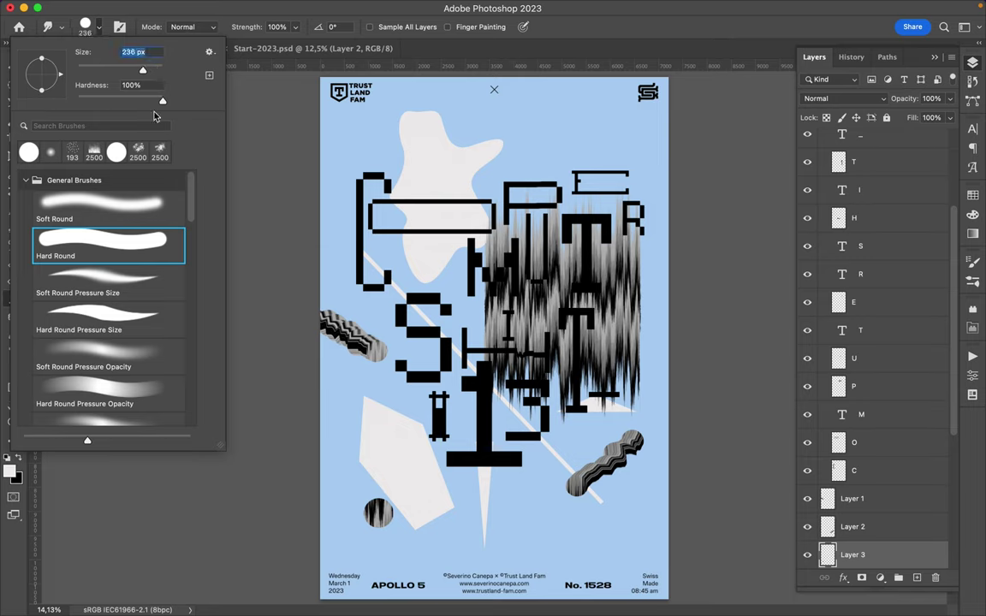
{"action": "left_click_drag", "start_coordinate": [149, 69], "coordinate": [152, 70]}
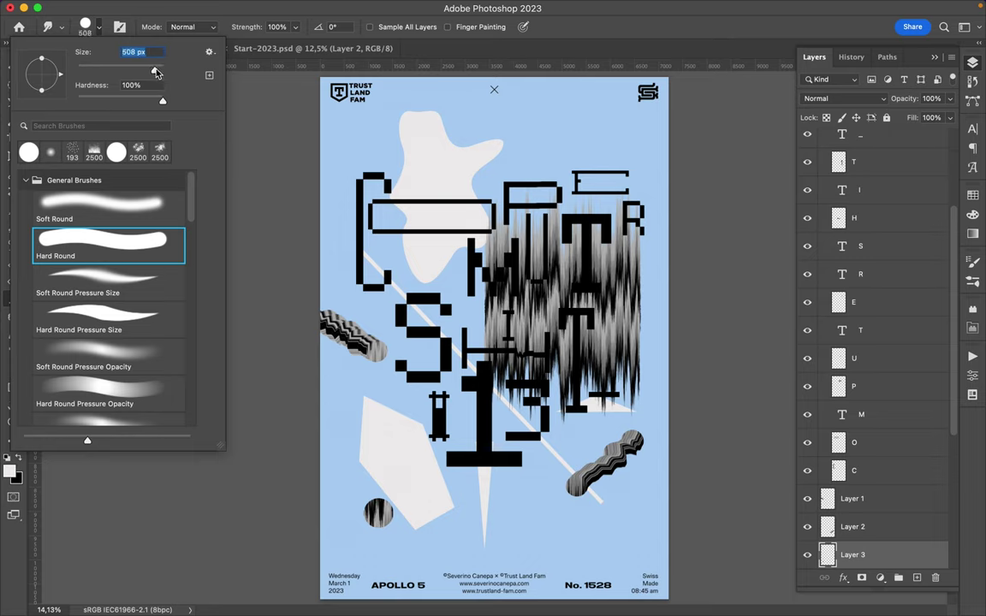
Smudge the lower striped circle into a wavy shape with a 628 px brush.
{"action": "type", "text": "1400"}
{"action": "key", "text": "Return"}
{"action": "type", "text": "508"}
{"action": "key", "text": "Return"}
{"action": "type", "text": "628"}
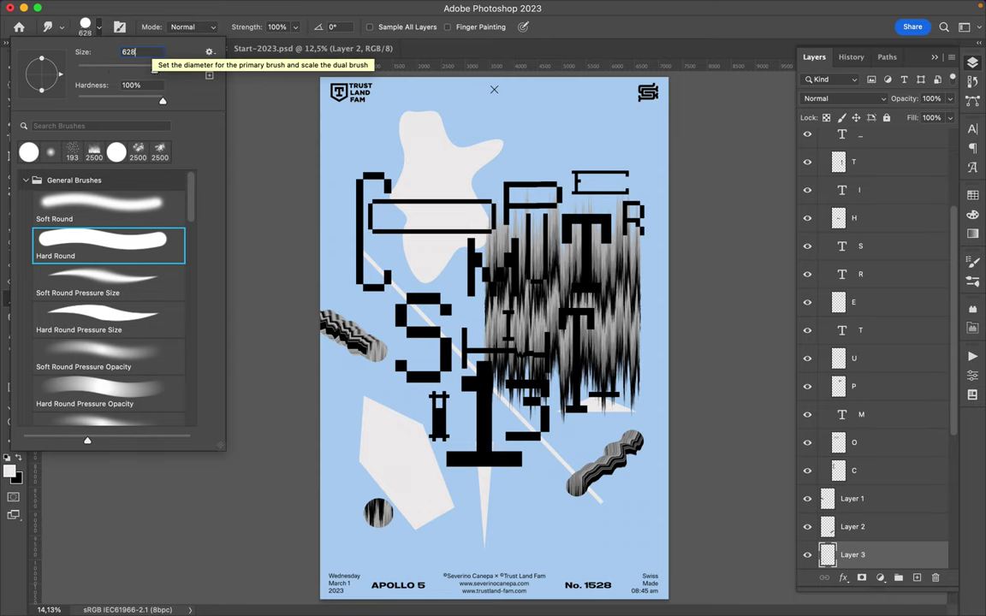
{"action": "key", "text": "Return"}
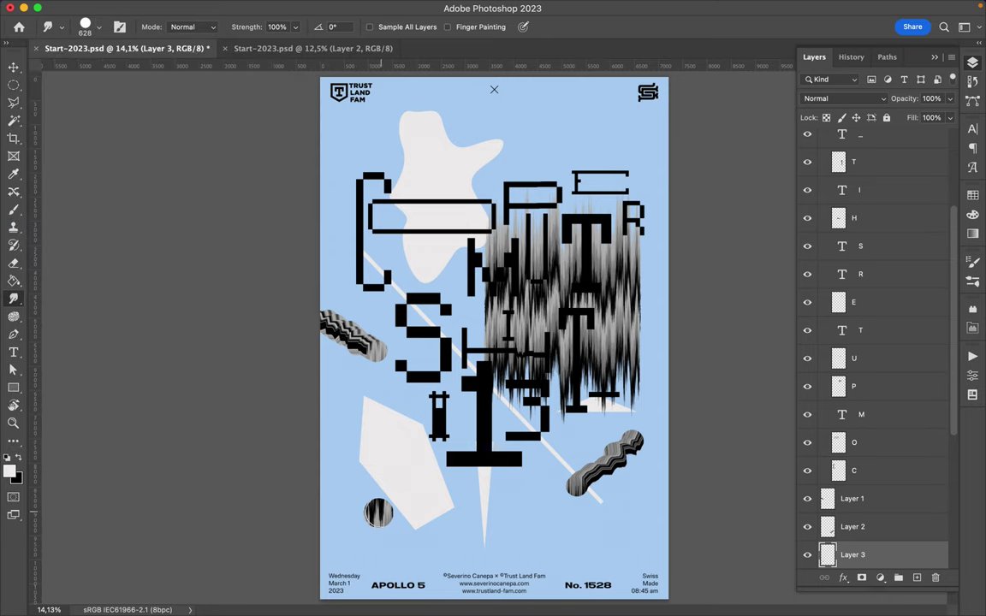
{"action": "mouse_move", "coordinate": [381, 513]}
{"action": "left_mouse_down"}
{"action": "mouse_move", "coordinate": [429, 481]}
{"action": "mouse_move", "coordinate": [412, 481]}
{"action": "left_mouse_up"}
Copy a round area of the streak texture to a new layer and move it near the top.
{"action": "key", "text": "v"}
{"action": "left_click", "coordinate": [629, 332]}
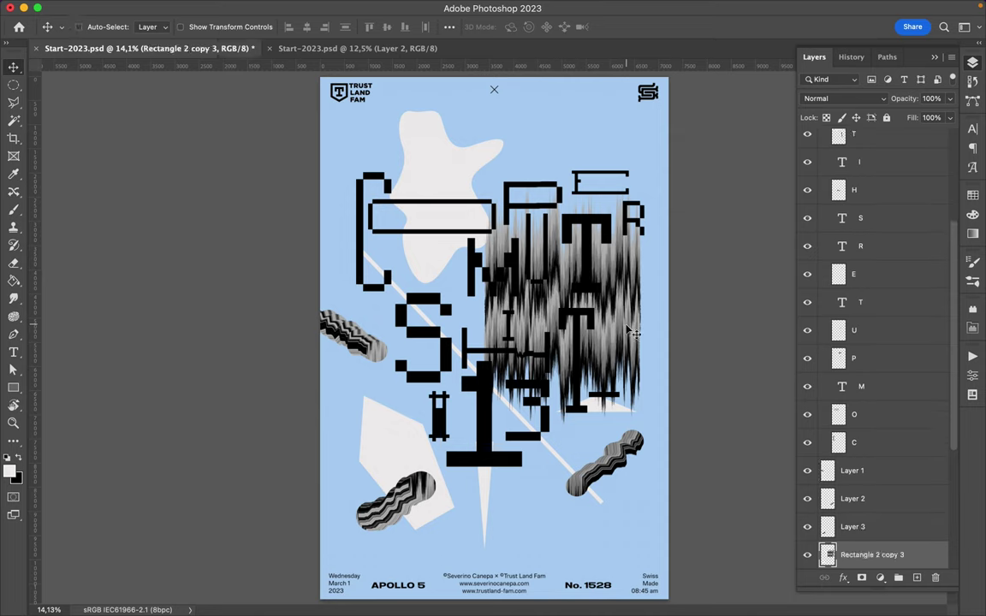
{"action": "key", "text": "m"}
{"action": "left_click_drag", "start_coordinate": [558, 299], "coordinate": [596, 339]}
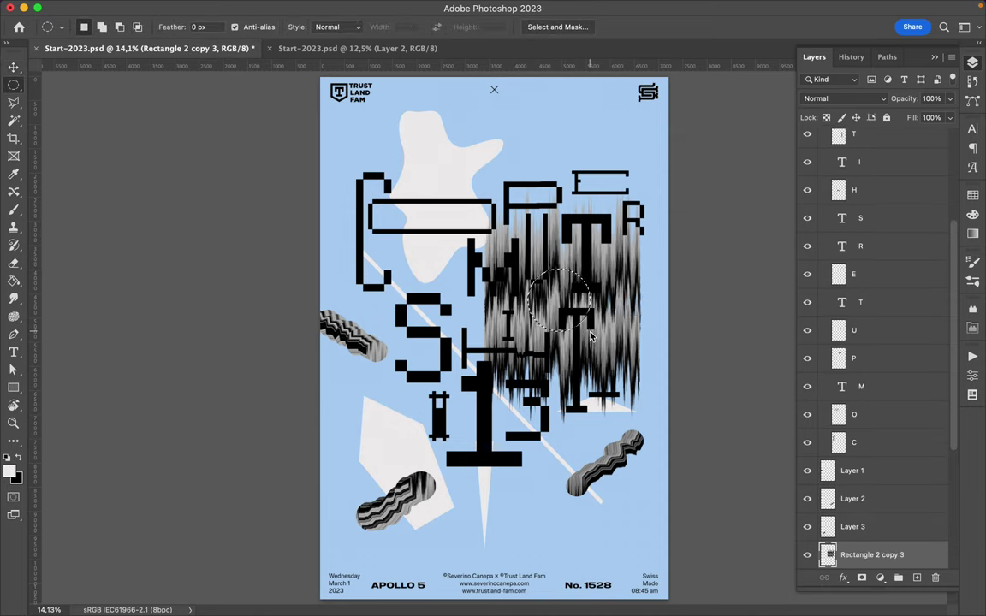
{"action": "key", "text": "ctrl+j"}
{"action": "key", "text": "v"}
{"action": "left_click_drag", "start_coordinate": [558, 305], "coordinate": [423, 130]}
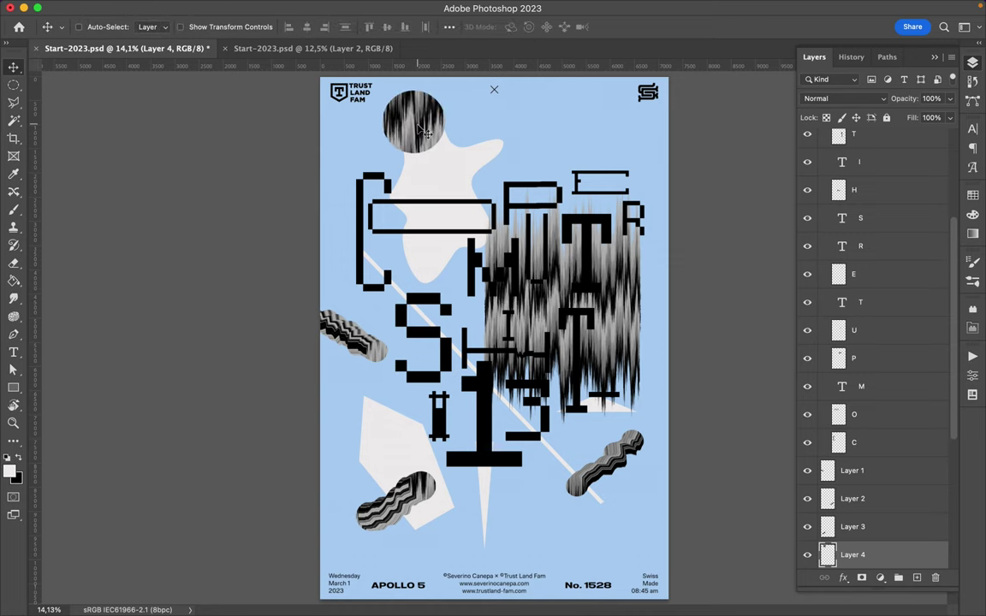
Set the Smudge brush to 1400 px and smear the top circle into a wide wavy band.
{"action": "left_click", "coordinate": [14, 299]}
{"action": "left_click", "coordinate": [90, 26]}
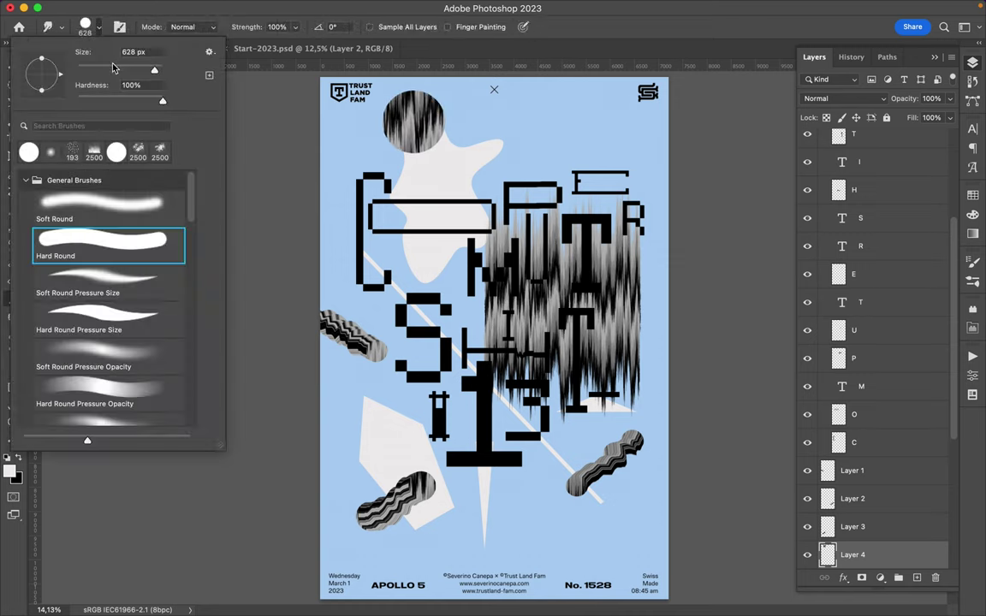
{"action": "left_click_drag", "start_coordinate": [151, 76], "coordinate": [158, 75]}
{"action": "type", "text": "140"}
{"action": "key", "text": "Return"}
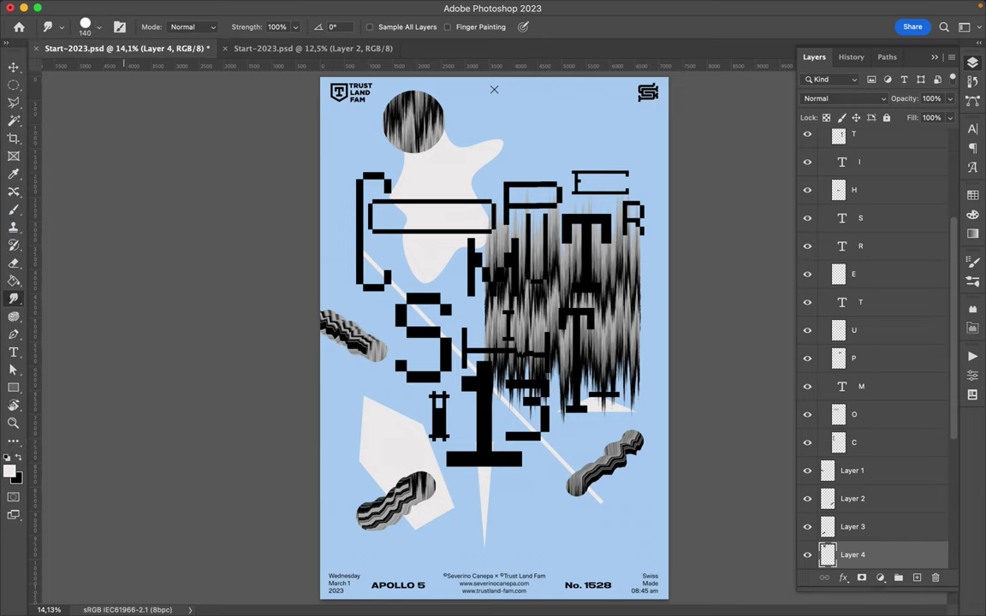
{"action": "left_click", "coordinate": [87, 26]}
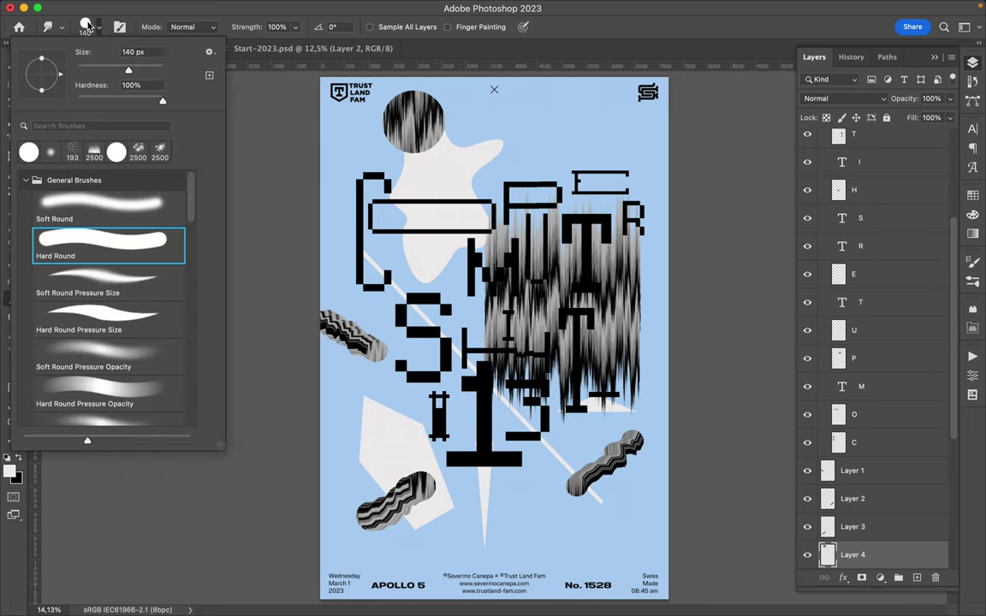
{"action": "left_click", "coordinate": [137, 52]}
{"action": "type", "text": "0"}
{"action": "key", "text": "Return"}
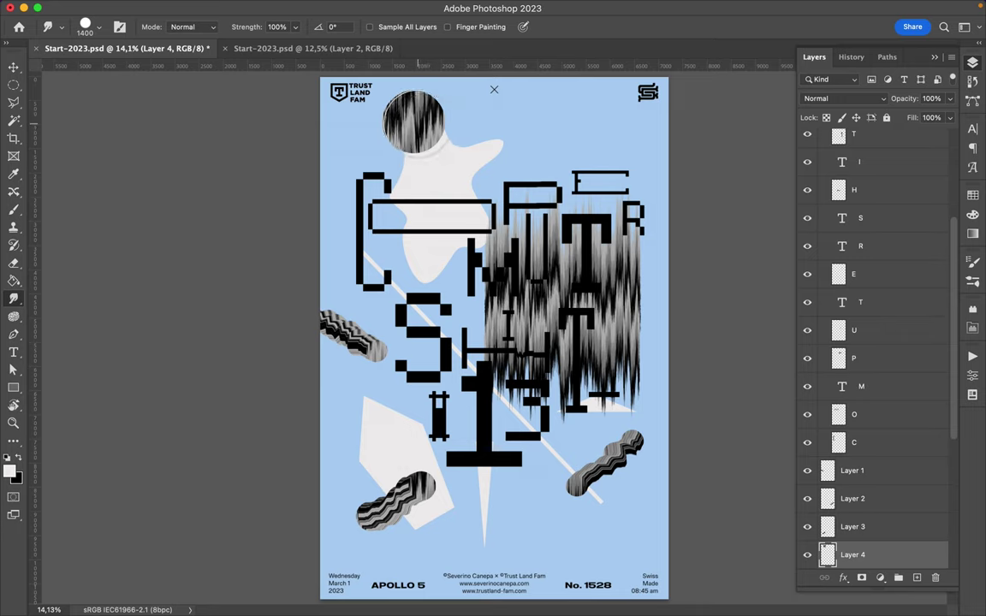
{"action": "mouse_move", "coordinate": [419, 128]}
{"action": "left_mouse_down"}
{"action": "mouse_move", "coordinate": [403, 137]}
{"action": "mouse_move", "coordinate": [425, 143]}
{"action": "mouse_move", "coordinate": [495, 131]}
{"action": "mouse_move", "coordinate": [510, 147]}
{"action": "mouse_move", "coordinate": [568, 127]}
{"action": "left_mouse_up"}
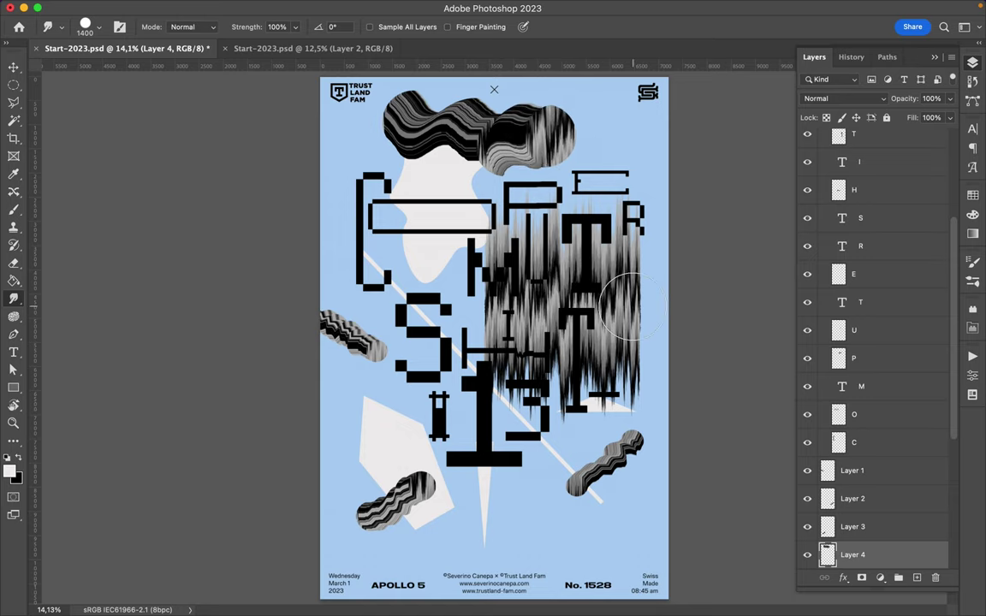
Hide the hairy streak texture layer and shift the top wavy band slightly left.
{"action": "key", "text": "v"}
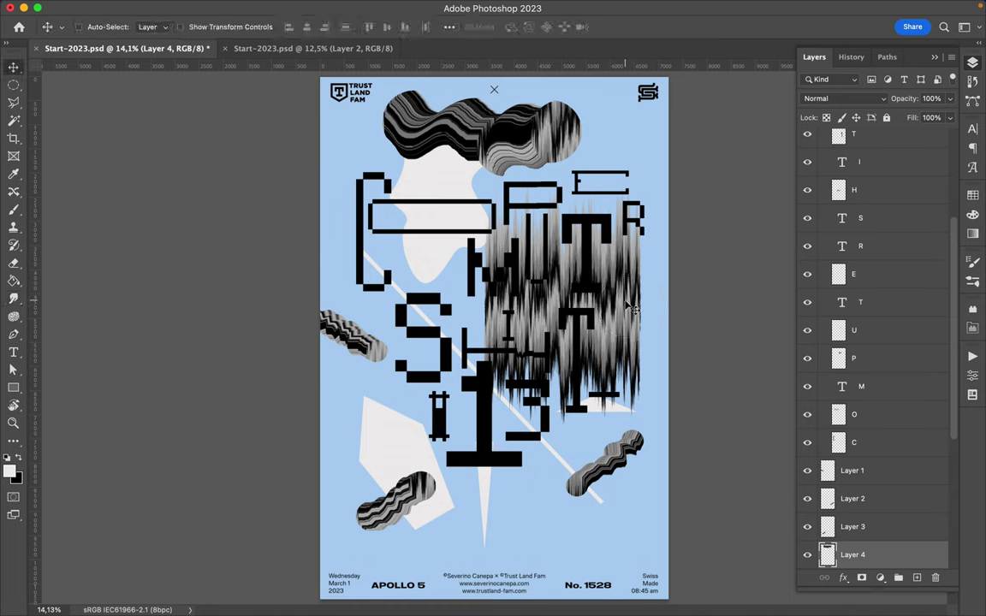
{"action": "left_click", "coordinate": [627, 302], "text": "ctrl"}
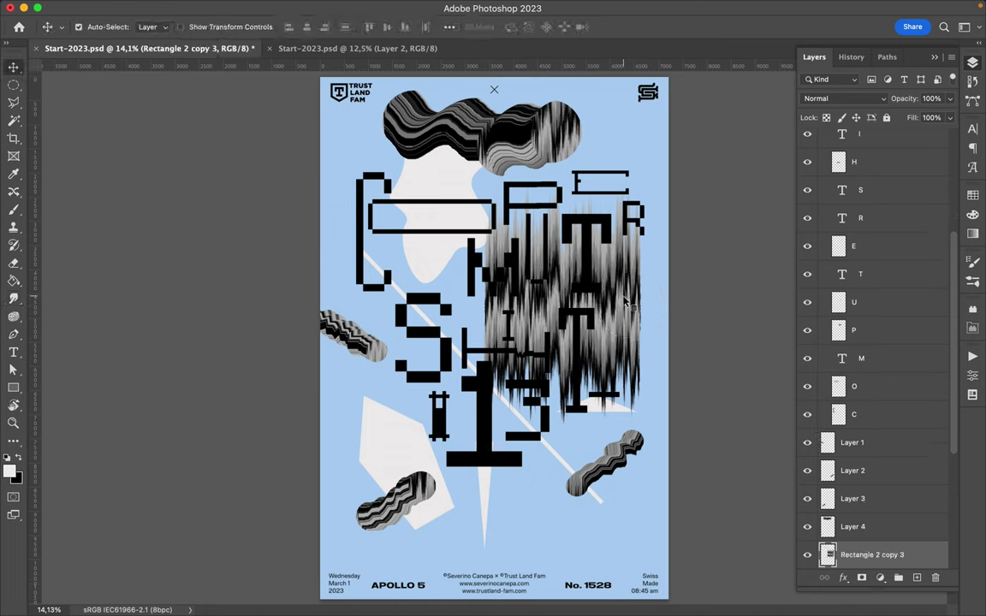
{"action": "left_click", "coordinate": [809, 554]}
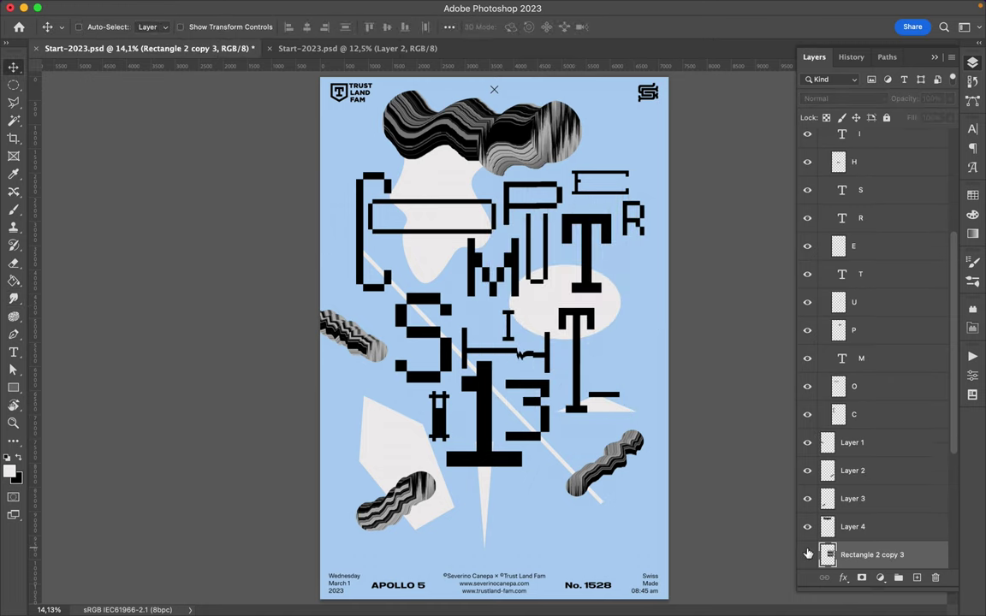
{"action": "left_click", "coordinate": [528, 148], "text": "ctrl"}
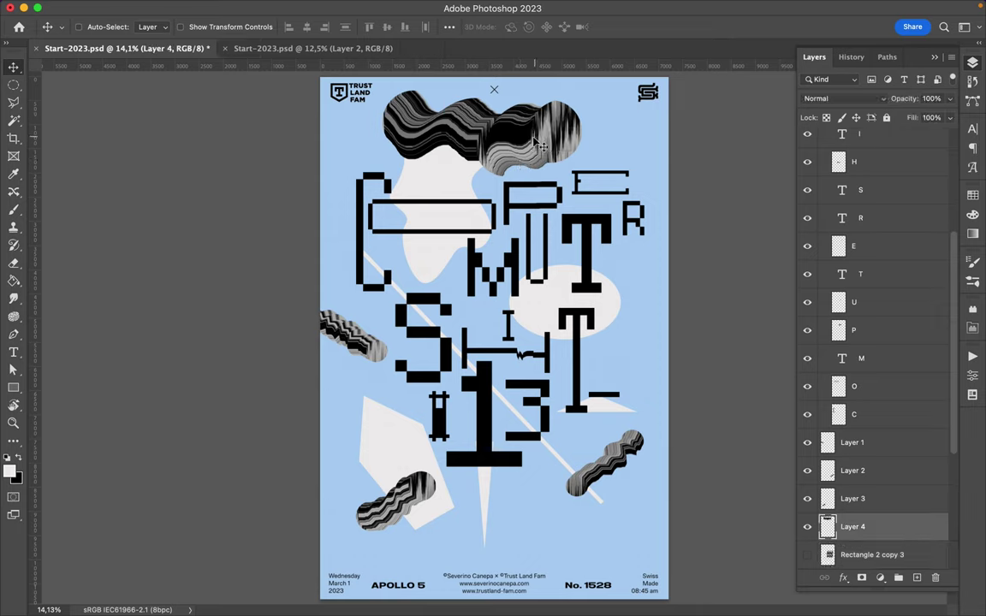
{"action": "left_click_drag", "start_coordinate": [528, 147], "coordinate": [514, 153]}
Shrink the white blob and move it up-left behind the upper letters.
{"action": "left_click", "coordinate": [422, 188], "text": "ctrl"}
{"action": "mouse_move", "coordinate": [436, 188]}
{"action": "left_mouse_down"}
{"action": "mouse_move", "coordinate": [440, 167]}
{"action": "mouse_move", "coordinate": [445, 190]}
{"action": "left_mouse_up"}
{"action": "key", "text": "ctrl+t"}
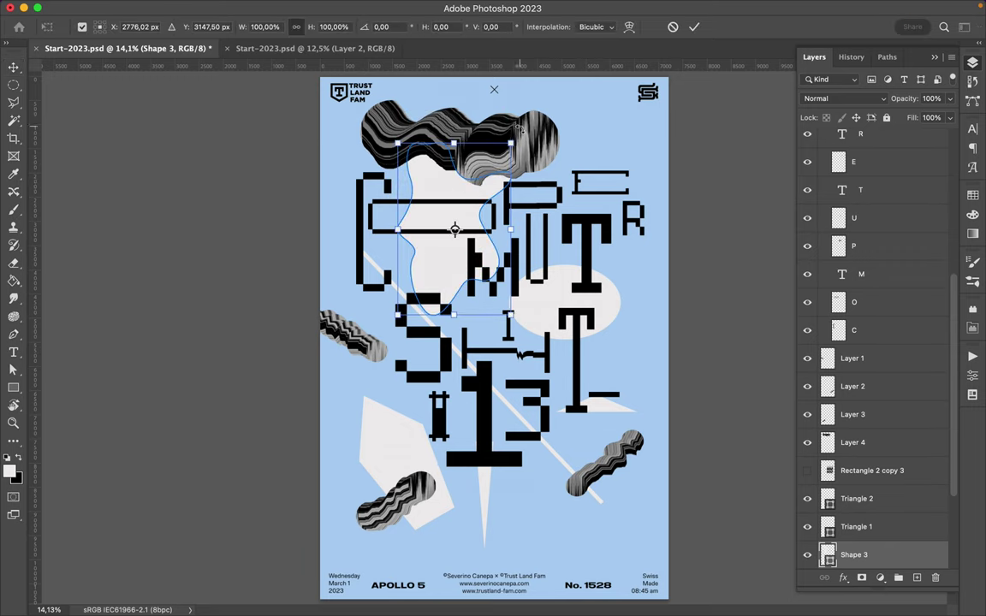
{"action": "left_click_drag", "start_coordinate": [512, 141], "coordinate": [447, 173]}
{"action": "key", "text": "Return"}
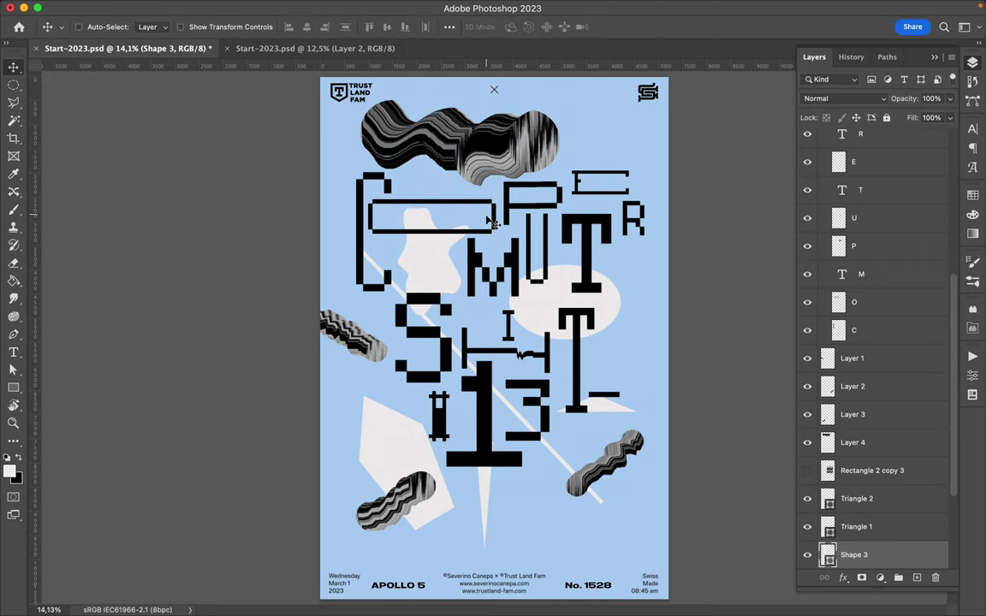
{"action": "mouse_move", "coordinate": [451, 260]}
{"action": "left_mouse_down"}
{"action": "mouse_move", "coordinate": [434, 235]}
{"action": "mouse_move", "coordinate": [443, 248]}
{"action": "left_mouse_up"}
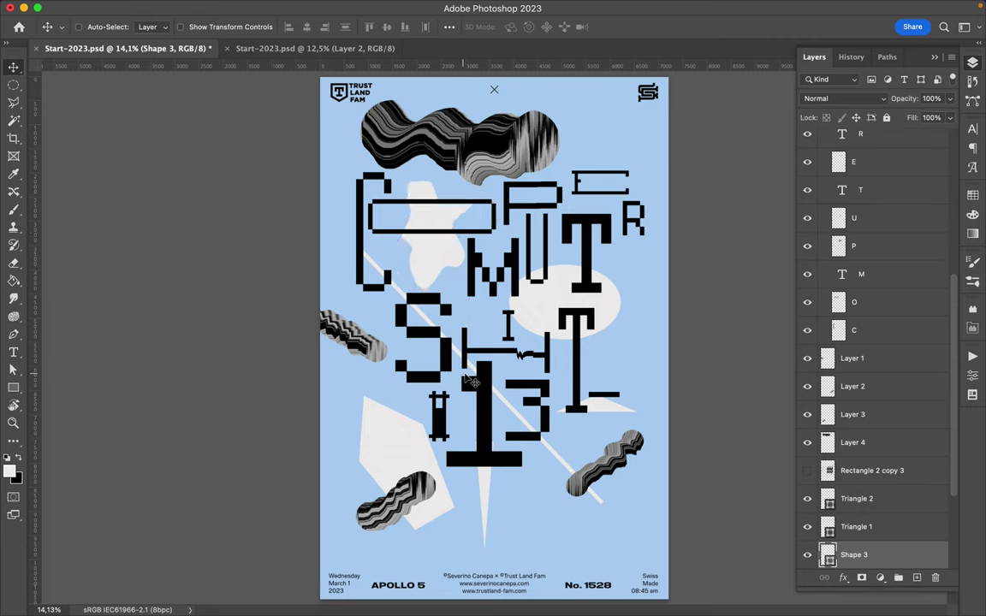
Pull the diagonal white line's lower anchor up-left so it ends beside the 3.
{"action": "left_click", "coordinate": [541, 446], "text": "super"}
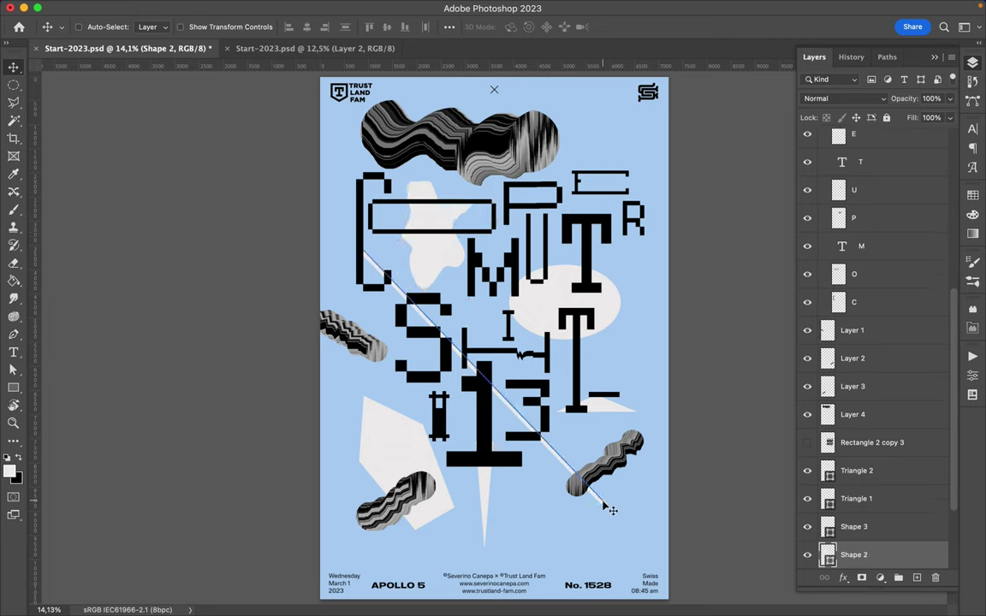
{"action": "key", "text": "a"}
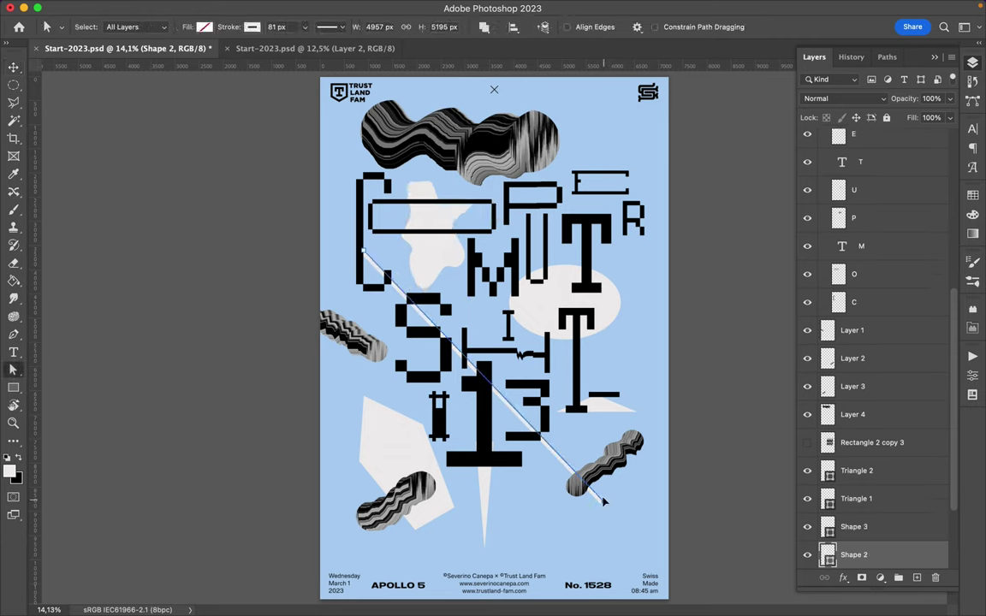
{"action": "left_click_drag", "start_coordinate": [604, 507], "coordinate": [562, 436]}
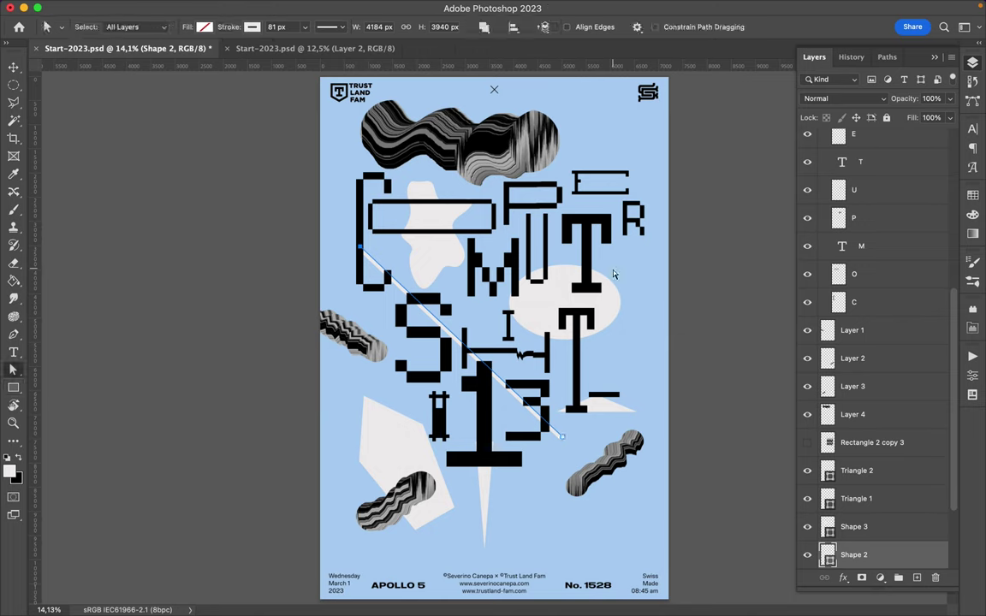
{"action": "key", "text": "v"}
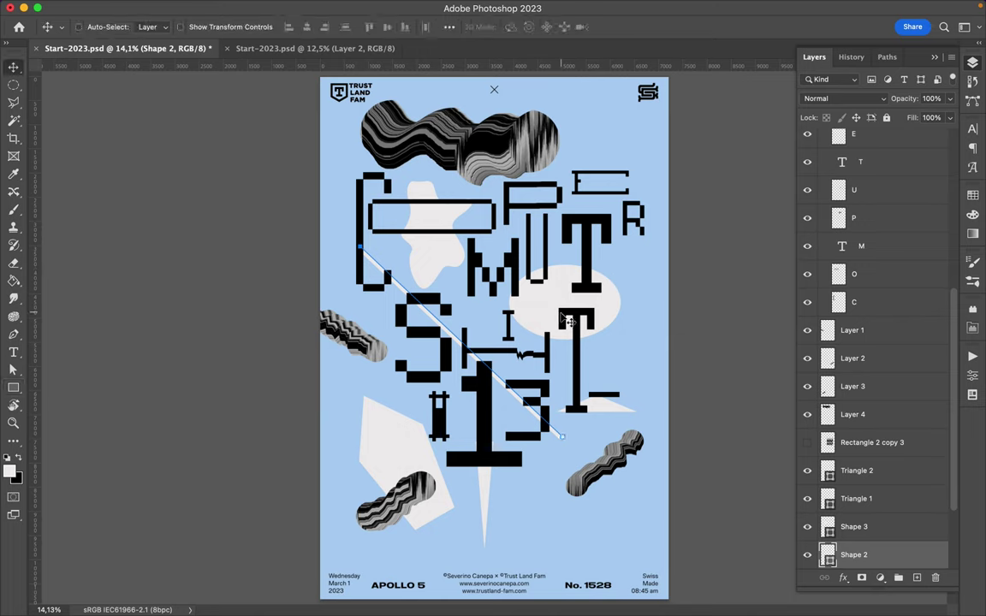
{"action": "left_click", "coordinate": [614, 313]}
Draw three white ellipses: a tall one over the U, one near the top, one near SH.
{"action": "key", "text": "a"}
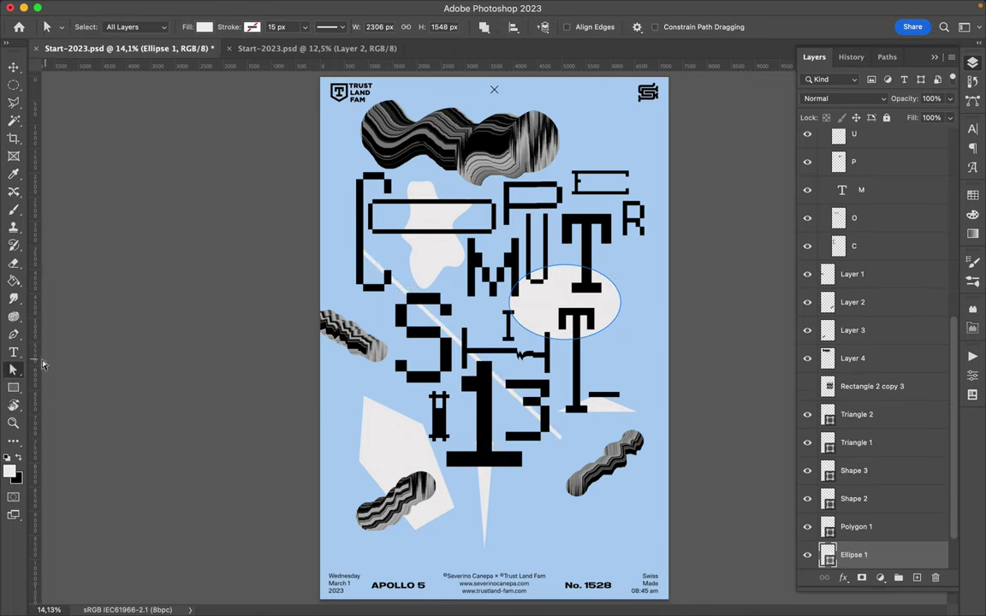
{"action": "left_click", "coordinate": [16, 388]}
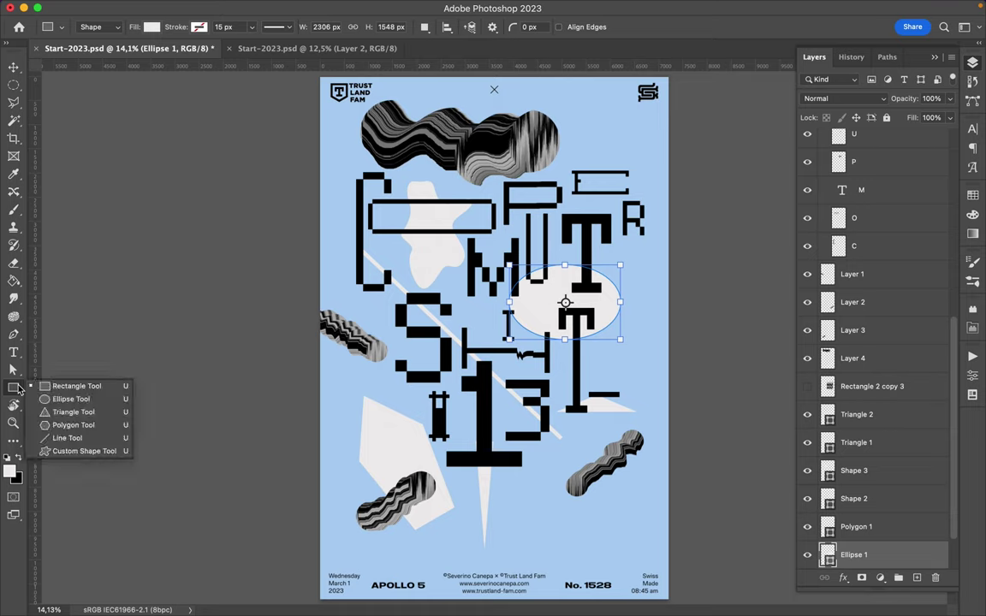
{"action": "left_click", "coordinate": [81, 400]}
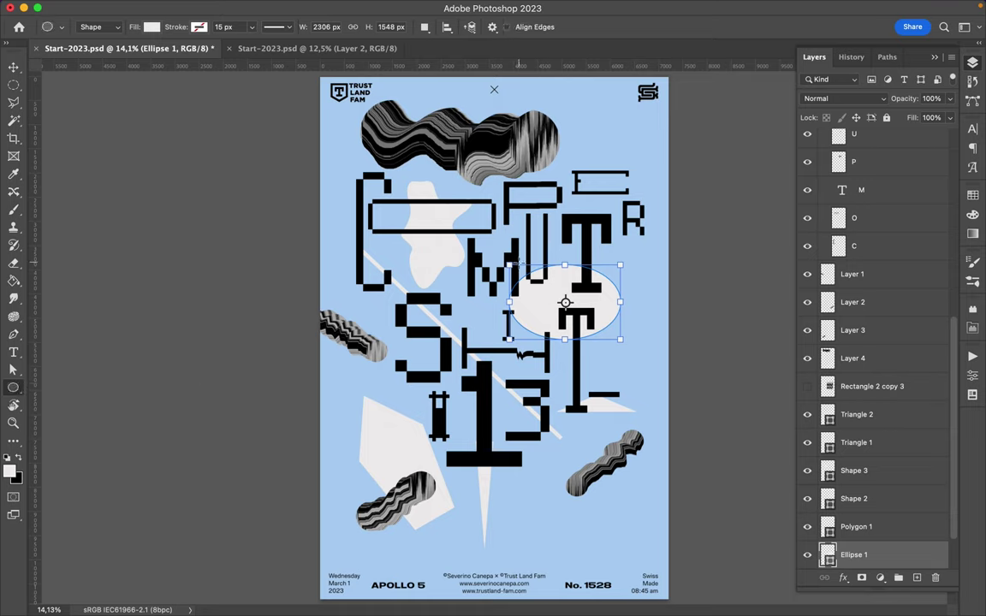
{"action": "left_click_drag", "start_coordinate": [528, 237], "coordinate": [552, 283]}
{"action": "left_click_drag", "start_coordinate": [590, 198], "coordinate": [625, 220]}
{"action": "left_click_drag", "start_coordinate": [449, 305], "coordinate": [536, 366]}
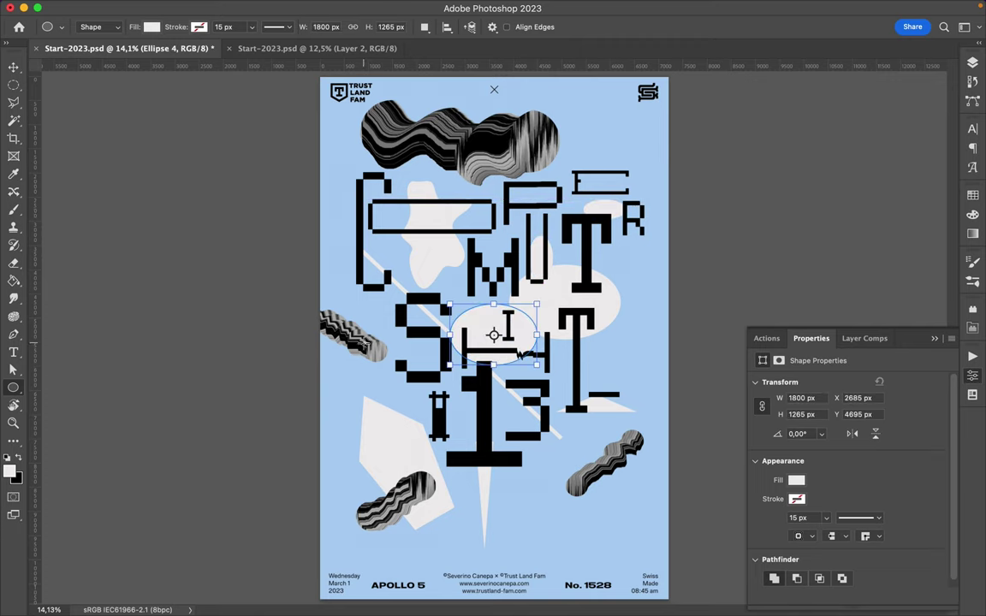
{"action": "key", "text": "v"}
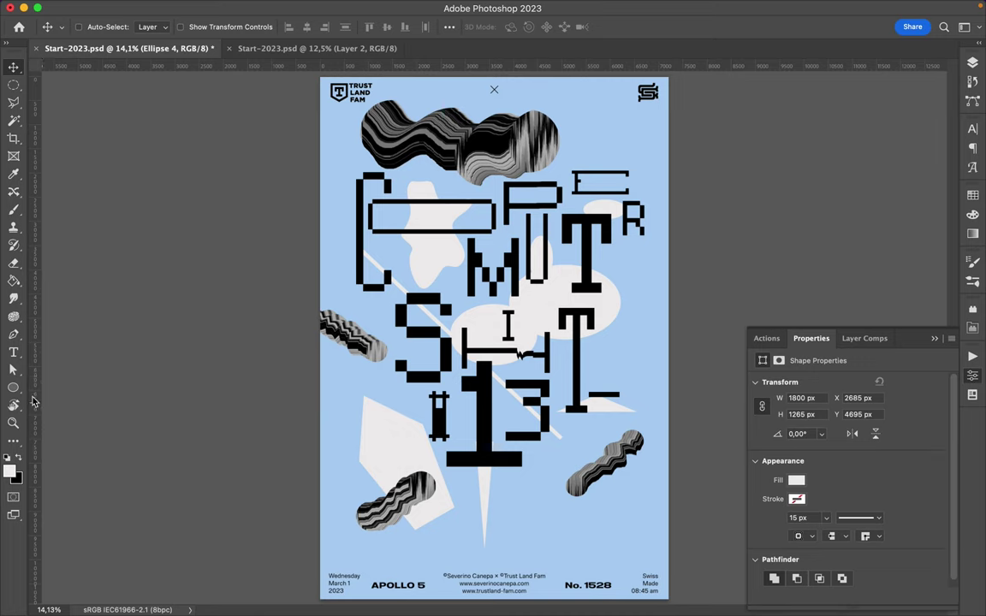
Rotate an ellipse about 27 degrees and draw pentagons over the T, near the E, and left of S.
{"action": "left_click", "coordinate": [13, 387]}
{"action": "left_click", "coordinate": [65, 387]}
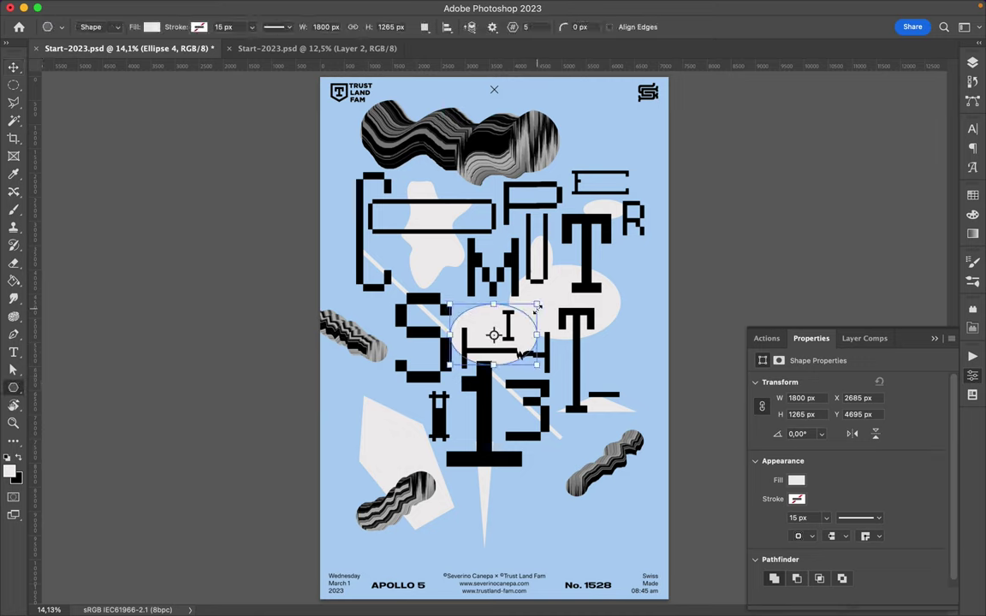
{"action": "left_click_drag", "start_coordinate": [551, 344], "coordinate": [600, 409]}
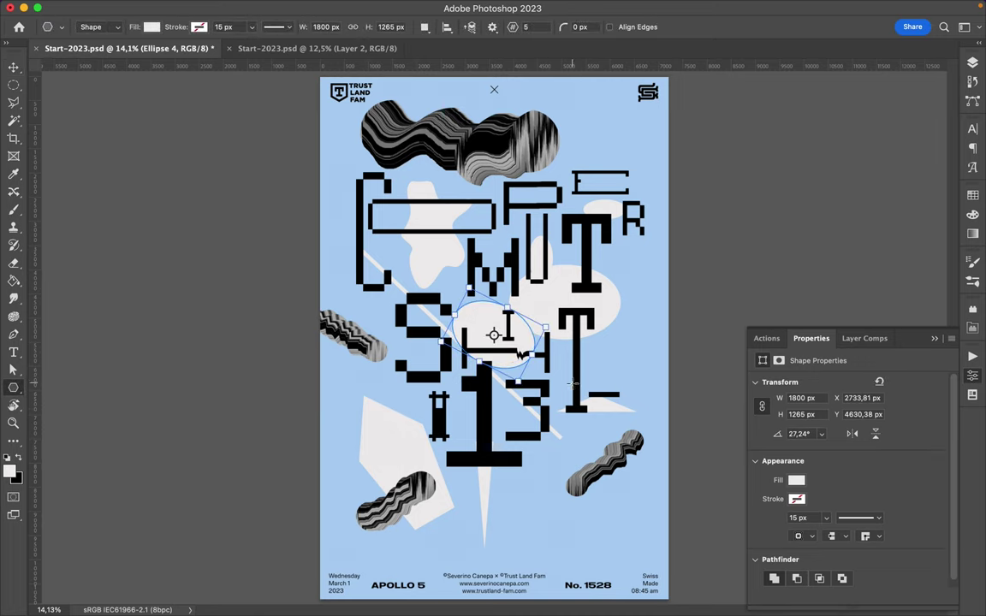
{"action": "key", "text": "Return"}
{"action": "left_click_drag", "start_coordinate": [531, 344], "coordinate": [603, 241]}
{"action": "key", "text": "v"}
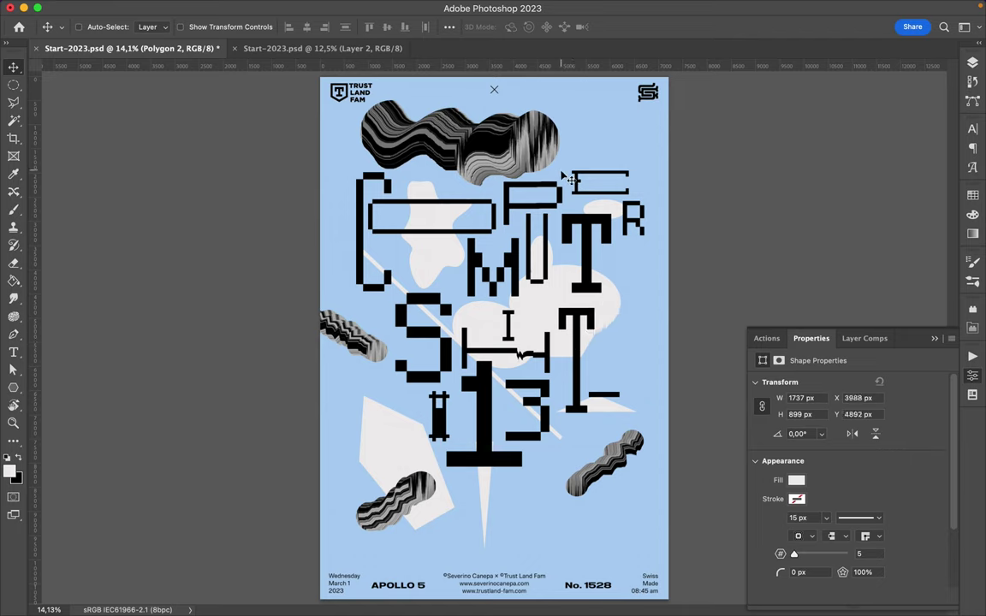
{"action": "key", "text": "u"}
{"action": "left_click_drag", "start_coordinate": [598, 165], "coordinate": [615, 181]}
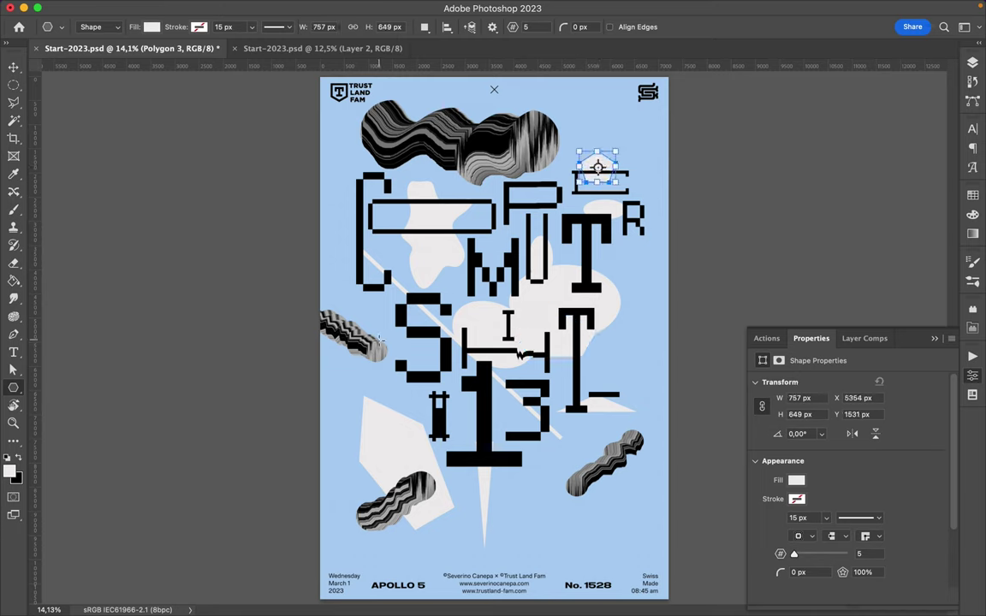
{"action": "left_click_drag", "start_coordinate": [380, 343], "coordinate": [404, 371]}
{"action": "key", "text": "v"}
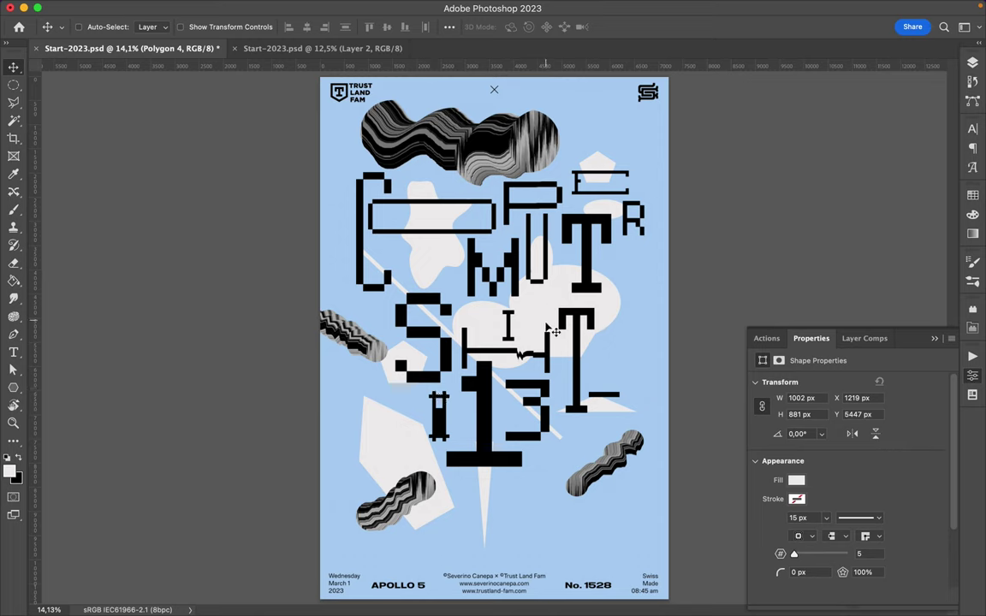
Move Polygon 2 lower, Ellipse 2 up-left, and Polygon 3 down toward the letters.
{"action": "key", "text": "super"}
{"action": "left_click", "coordinate": [489, 318], "text": "super"}
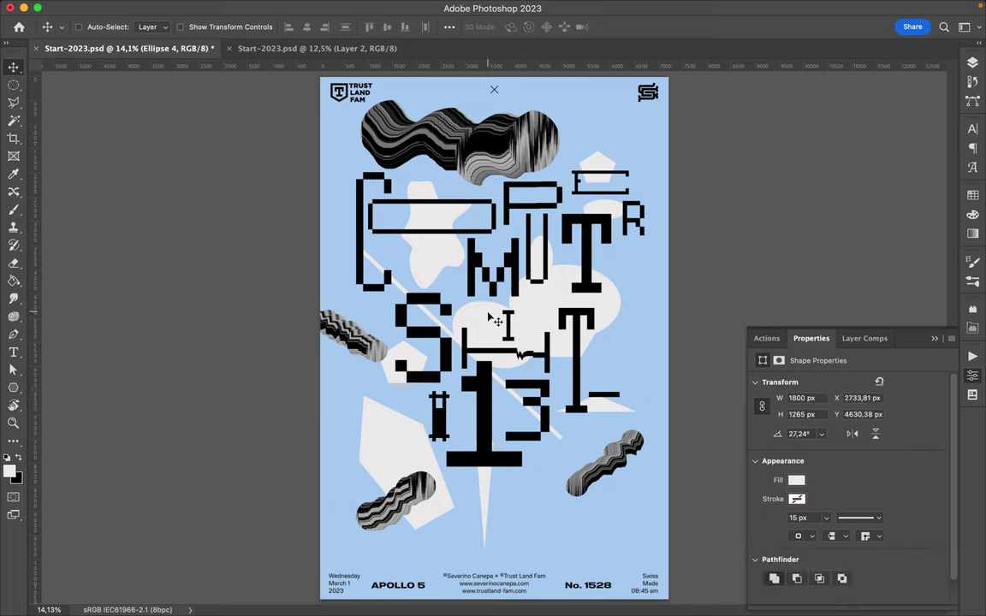
{"action": "left_click_drag", "start_coordinate": [558, 345], "coordinate": [560, 378]}
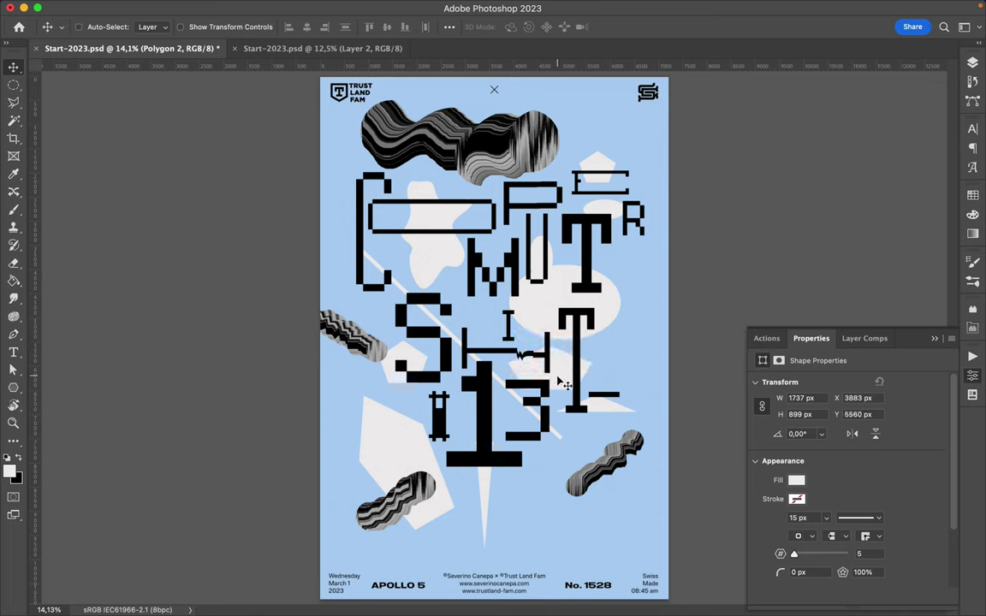
{"action": "key", "text": "super"}
{"action": "left_click", "coordinate": [555, 264], "text": "super"}
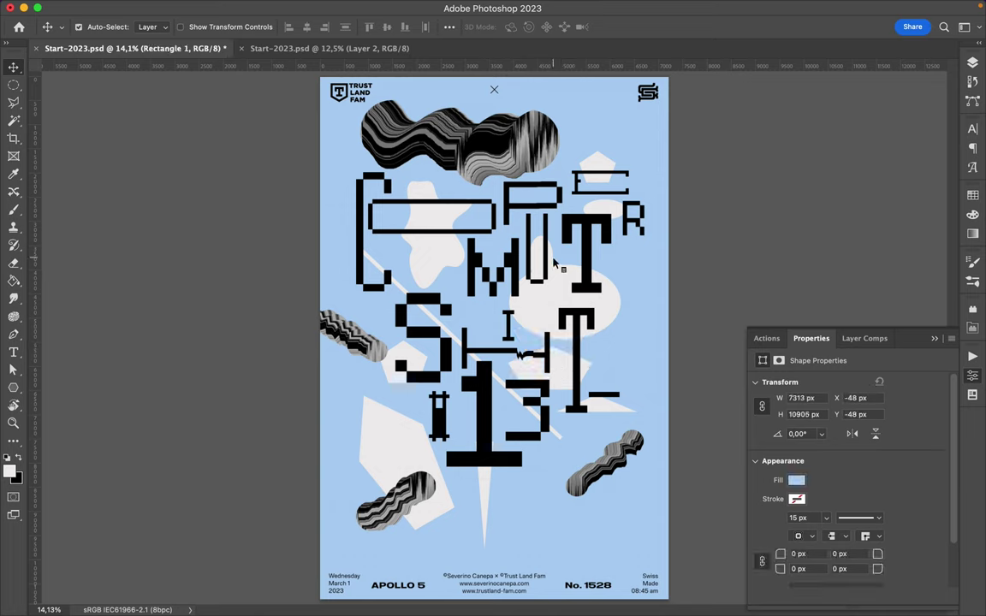
{"action": "left_click", "coordinate": [552, 264], "text": "super"}
{"action": "left_click_drag", "start_coordinate": [558, 267], "coordinate": [472, 213]}
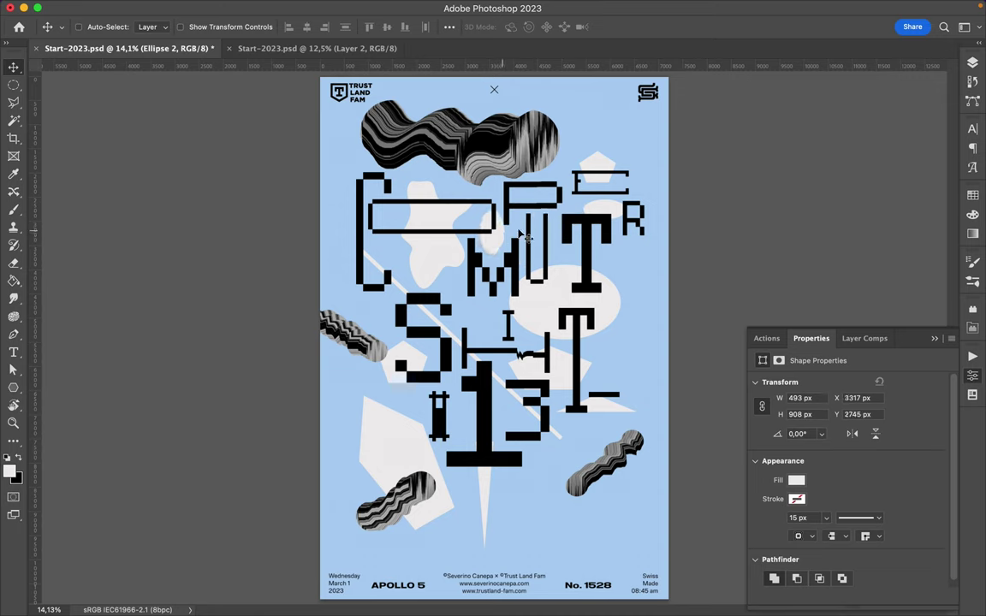
{"action": "left_click", "coordinate": [604, 163], "text": "super"}
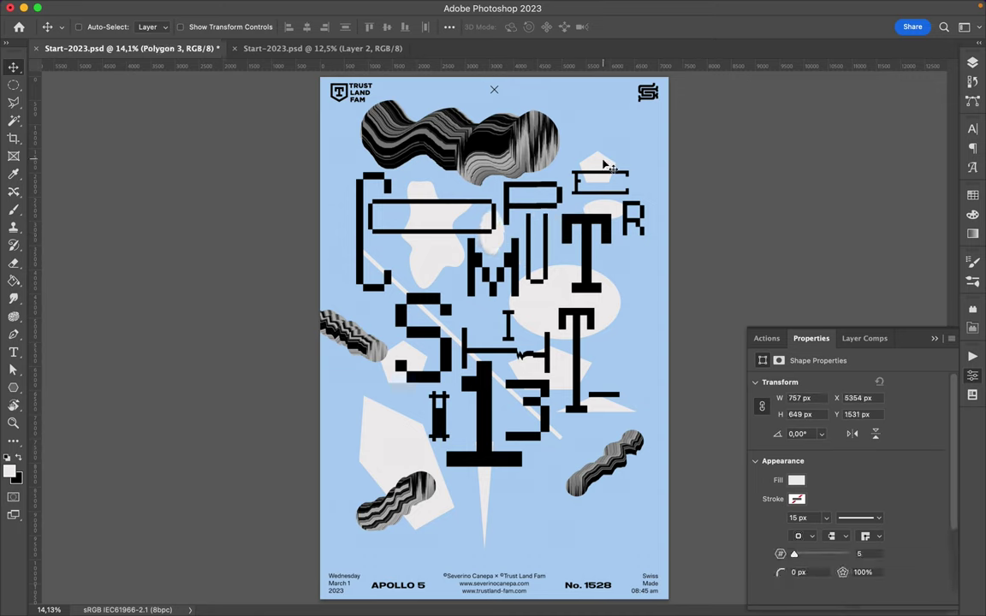
{"action": "left_click_drag", "start_coordinate": [550, 152], "coordinate": [574, 194]}
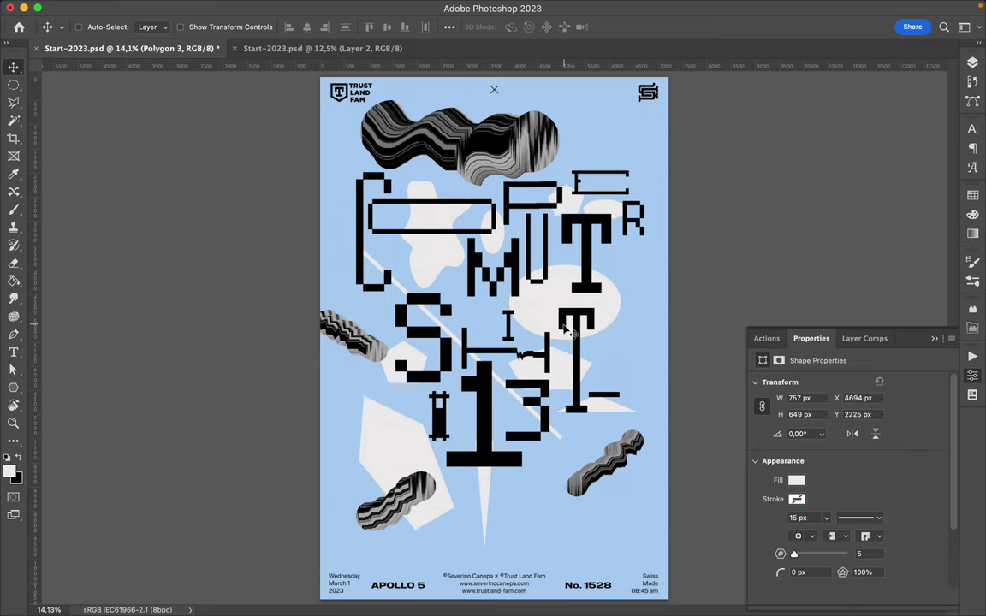
Raise the S letter and nudge it right to line up with its neighbours.
{"action": "left_click", "coordinate": [409, 327], "text": "super"}
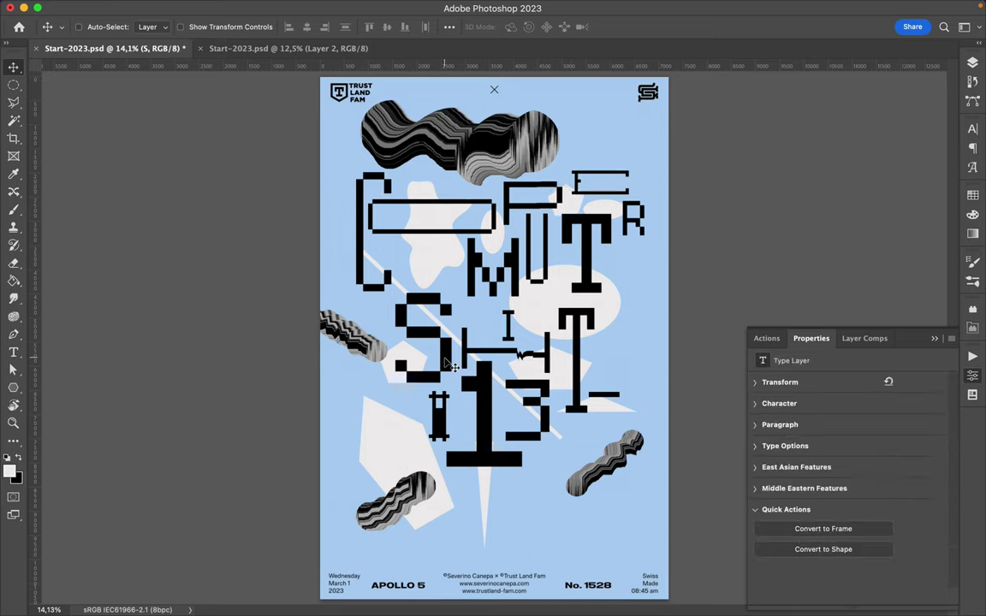
{"action": "left_click_drag", "start_coordinate": [449, 363], "coordinate": [444, 326]}
{"action": "scroll", "coordinate": [387, 338], "scroll_direction": "up", "scroll_amount": 5}
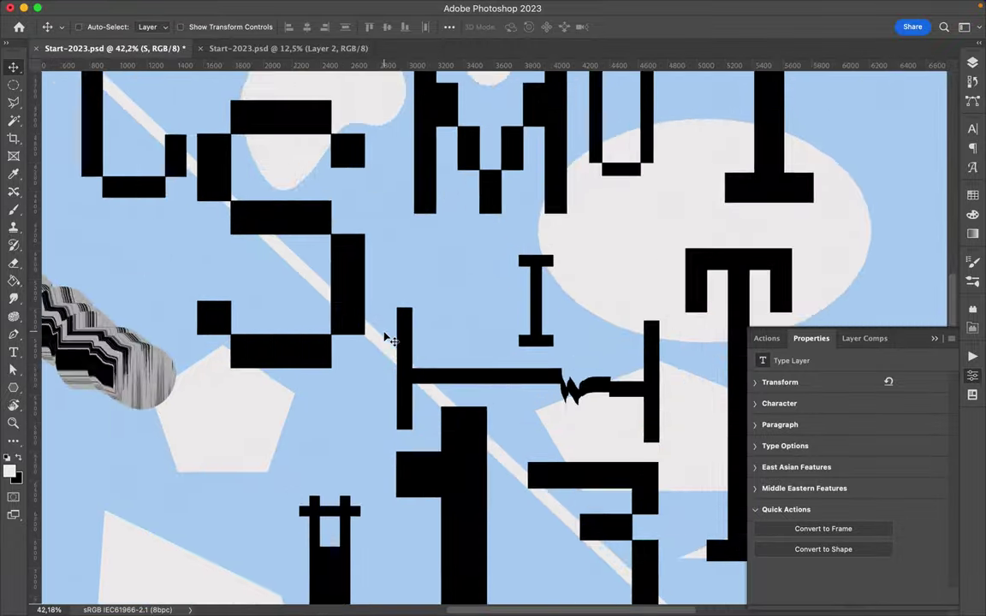
{"action": "scroll", "coordinate": [387, 338], "scroll_direction": "up", "scroll_amount": 5}
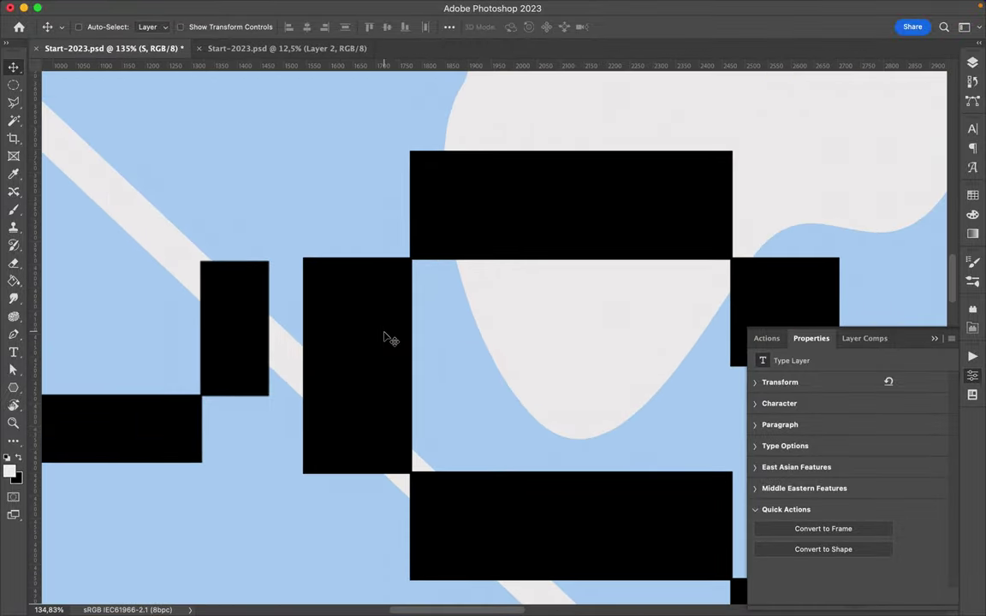
{"action": "scroll", "coordinate": [387, 338], "scroll_direction": "up", "scroll_amount": 3}
{"action": "left_click_drag", "start_coordinate": [299, 297], "coordinate": [247, 306]}
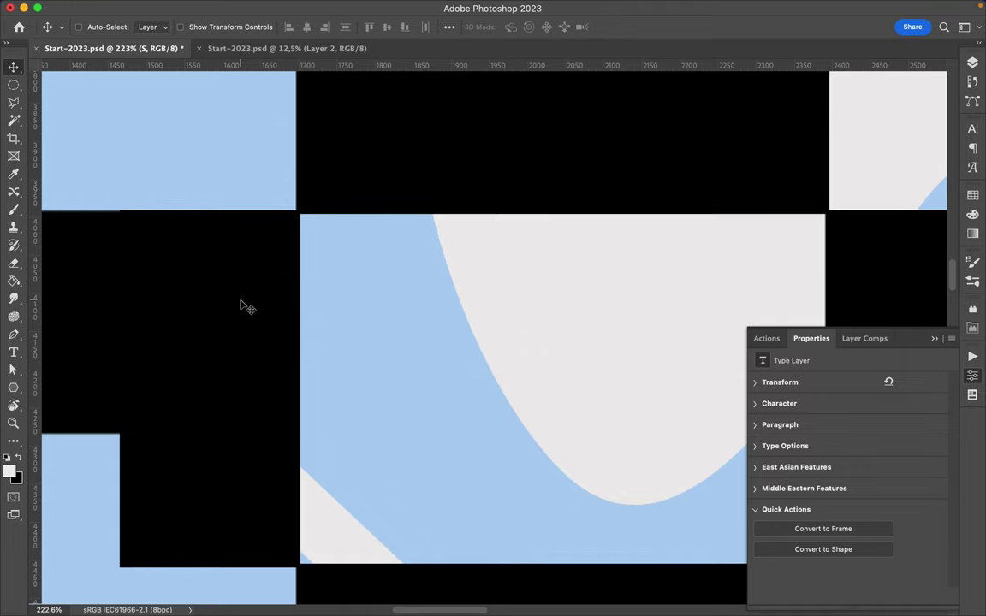
{"action": "key", "text": "Right"}
{"action": "key", "text": "Right"}
{"action": "key", "text": "Right"}
{"action": "key", "text": "Right"}
{"action": "key", "text": "Right"}
{"action": "key", "text": "Right"}
{"action": "key", "text": "Right"}
{"action": "key", "text": "Right"}
{"action": "key", "text": "Right"}
{"action": "key", "text": "Right"}
{"action": "key", "text": "Right"}
{"action": "key", "text": "Right"}
{"action": "key", "text": "Right"}
{"action": "key", "text": "Right"}
{"action": "key", "text": "Right"}
{"action": "key", "text": "Right"}
{"action": "key", "text": "Right"}
{"action": "key", "text": "Right"}
{"action": "key", "text": "Right"}
{"action": "key", "text": "Right"}
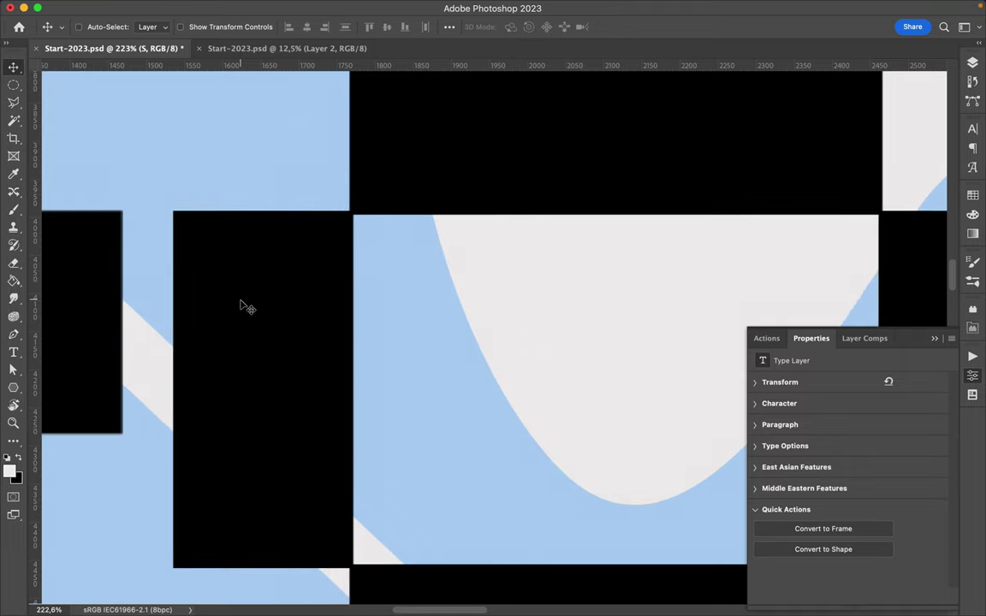
{"action": "key", "text": "Right"}
{"action": "key", "text": "Right"}
{"action": "key", "text": "Right"}
{"action": "key", "text": "Right"}
{"action": "key", "text": "Right"}
{"action": "key", "text": "Right"}
{"action": "key", "text": "Right"}
{"action": "key", "text": "Right"}
{"action": "key", "text": "Right"}
{"action": "key", "text": "Right"}
{"action": "key", "text": "Right"}
{"action": "key", "text": "Right"}
{"action": "key", "text": "Right"}
{"action": "key", "text": "Right"}
{"action": "key", "text": "Right"}
{"action": "key", "text": "Right"}
{"action": "key", "text": "Right"}
{"action": "key", "text": "Right"}
{"action": "key", "text": "Right"}
{"action": "key", "text": "Right"}
{"action": "scroll", "coordinate": [261, 288], "scroll_direction": "down", "scroll_amount": 2}
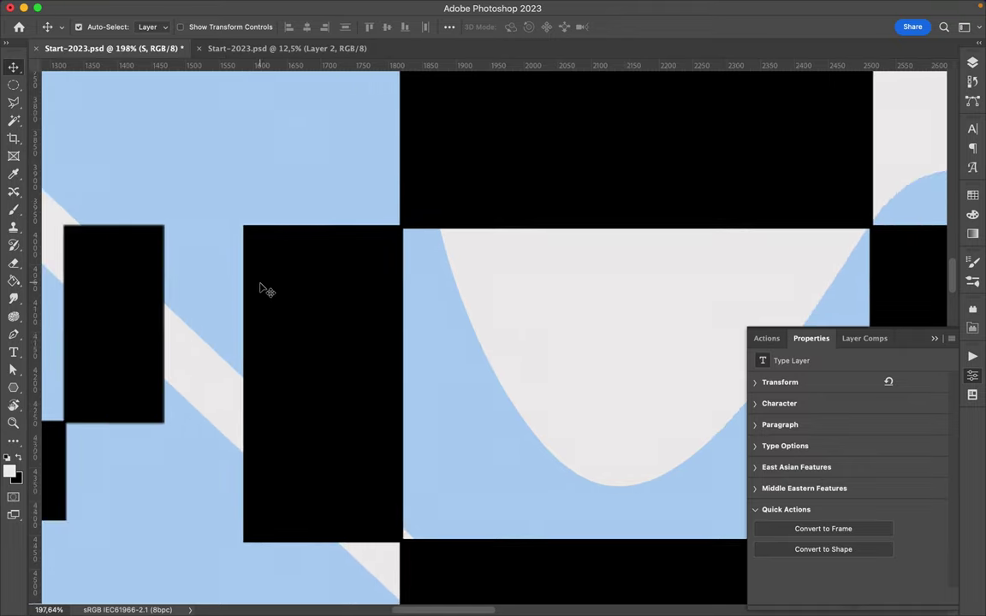
{"action": "key", "text": "super+0"}
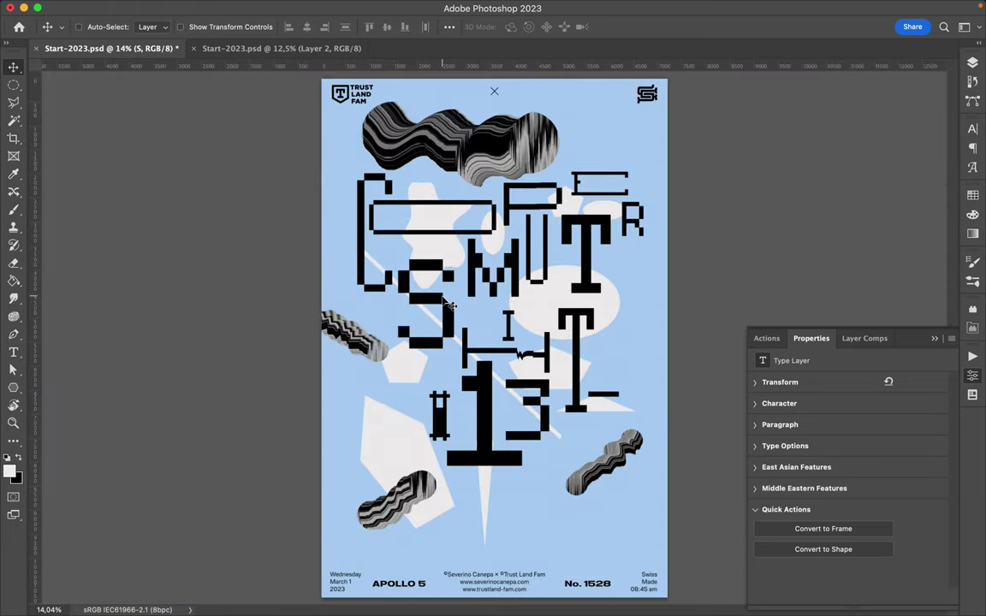
{"action": "key", "text": "Right"}
{"action": "key", "text": "Right"}
{"action": "key", "text": "Right"}
{"action": "key", "text": "Right"}
{"action": "key", "text": "Right"}
{"action": "key", "text": "Right"}
{"action": "key", "text": "Right"}
{"action": "key", "text": "Right"}
{"action": "key", "text": "Right"}
{"action": "key", "text": "Right"}
{"action": "key", "text": "Right"}
{"action": "key", "text": "Right"}
{"action": "key", "text": "Right"}
{"action": "key", "text": "Right"}
{"action": "key", "text": "Right"}
{"action": "key", "text": "Right"}
{"action": "key", "text": "Right"}
{"action": "key", "text": "Right"}
{"action": "key", "text": "Right"}
{"action": "key", "text": "Right"}
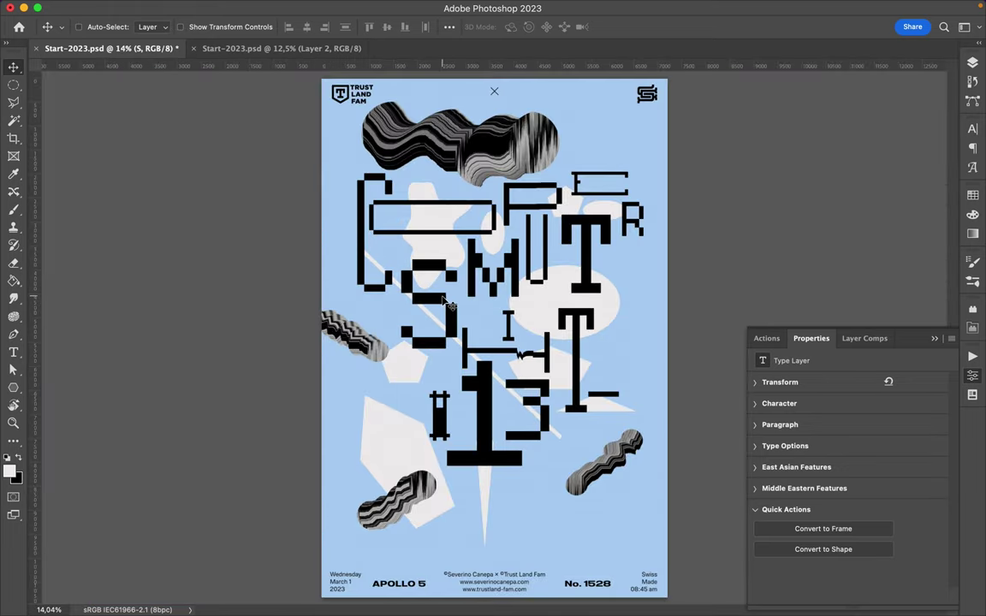
Enlarge the S to about 108%, align its blocks, and move the T up-left.
{"action": "key", "text": "super+t"}
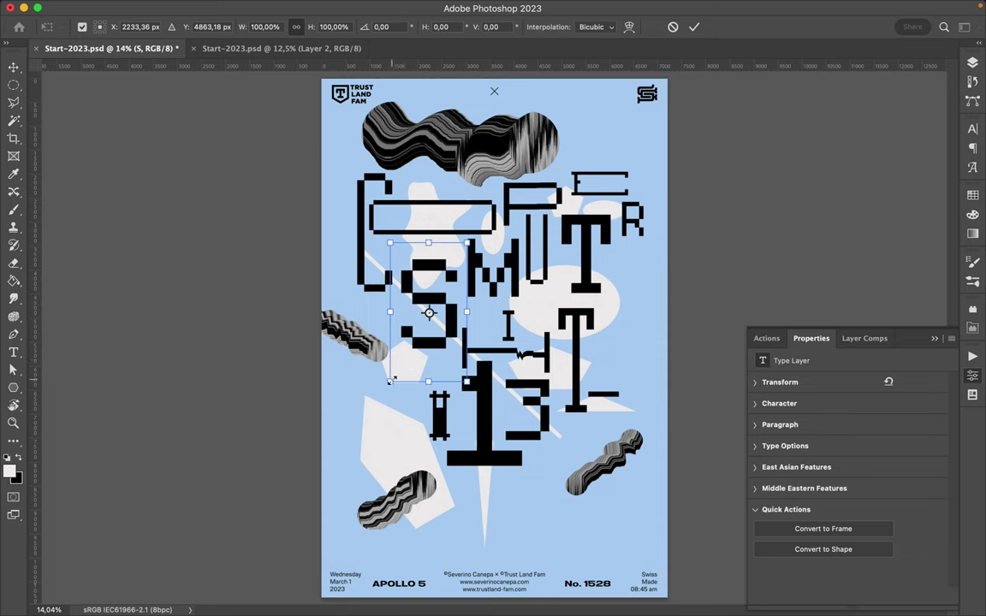
{"action": "left_click_drag", "start_coordinate": [389, 382], "coordinate": [387, 395]}
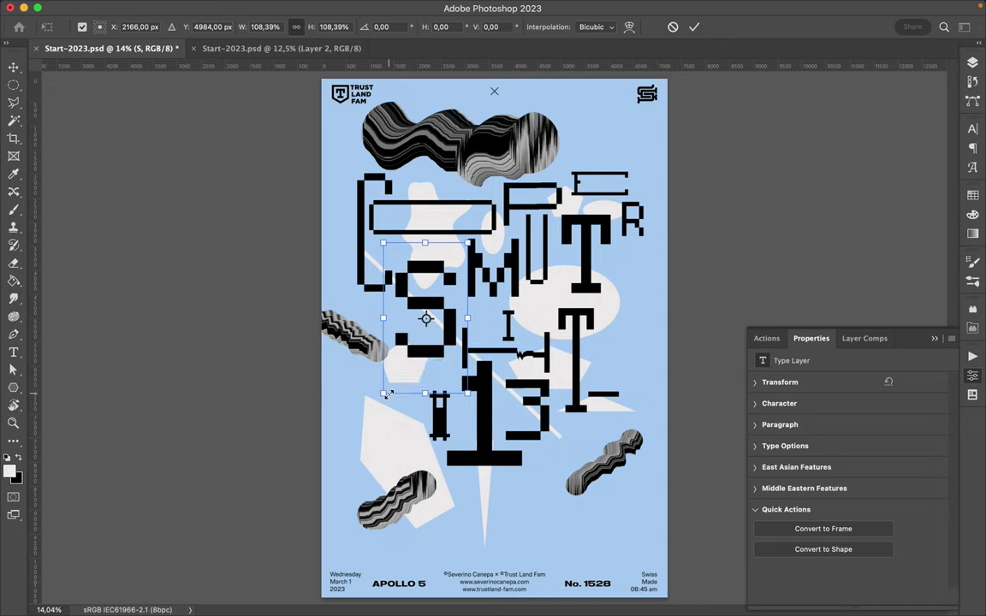
{"action": "key", "text": "Return"}
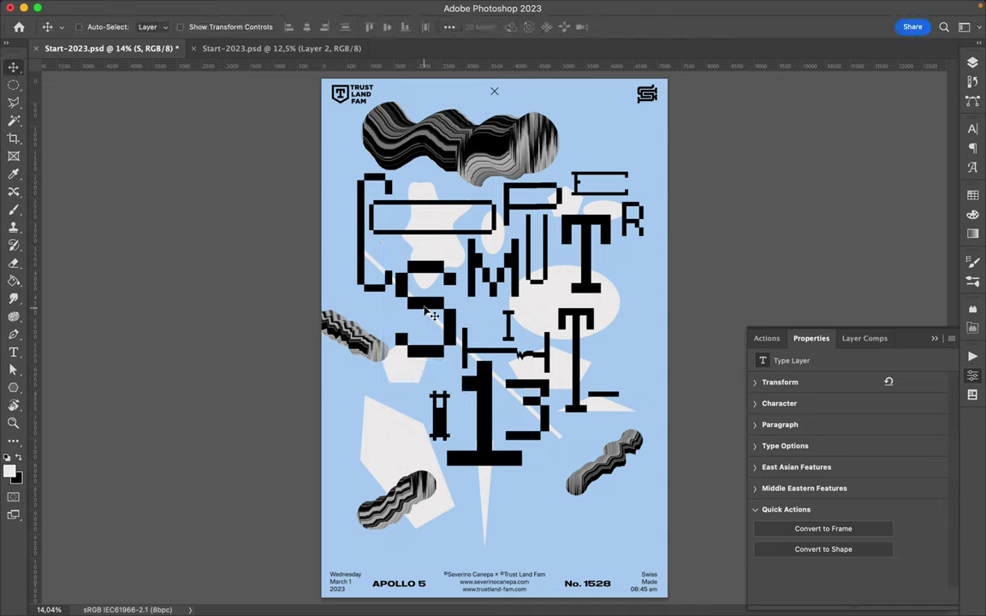
{"action": "mouse_move", "coordinate": [432, 315]}
{"action": "left_mouse_down"}
{"action": "mouse_move", "coordinate": [411, 315]}
{"action": "mouse_move", "coordinate": [434, 315]}
{"action": "left_mouse_up"}
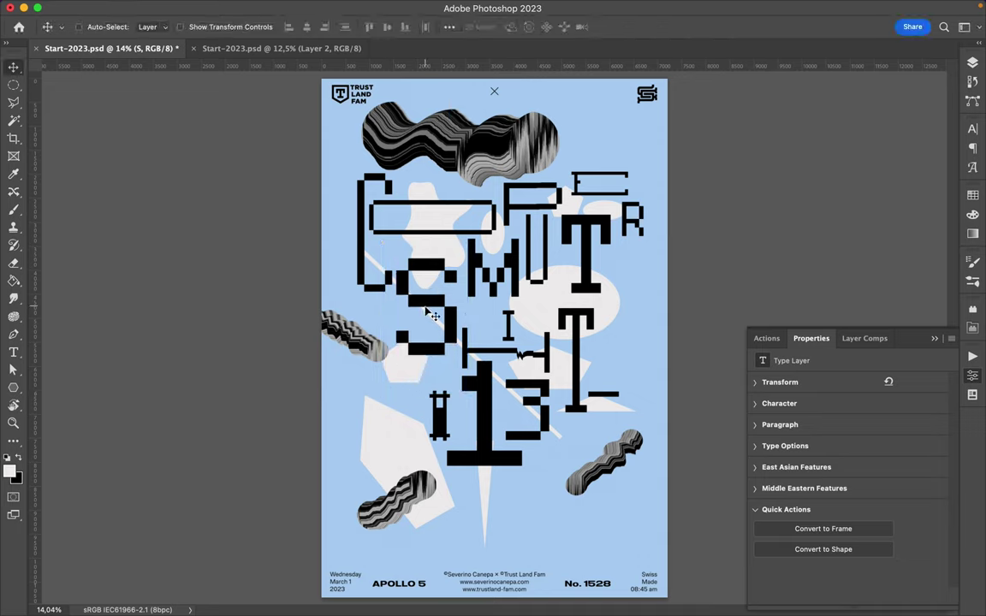
{"action": "scroll", "coordinate": [377, 286], "scroll_direction": "up", "scroll_amount": 5}
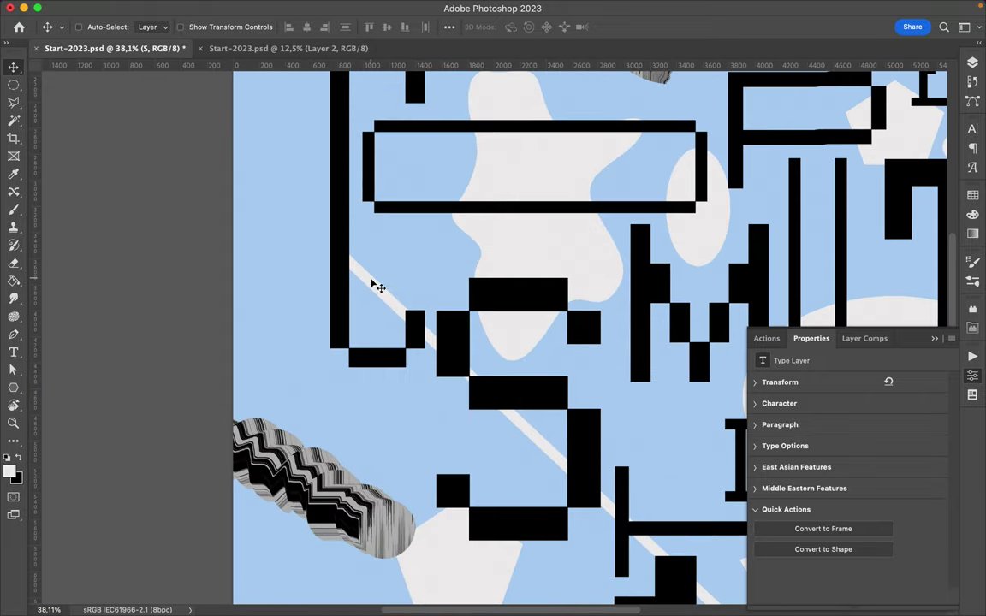
{"action": "scroll", "coordinate": [377, 286], "scroll_direction": "up", "scroll_amount": 5}
{"action": "key", "text": "Up"}
{"action": "key", "text": "Up"}
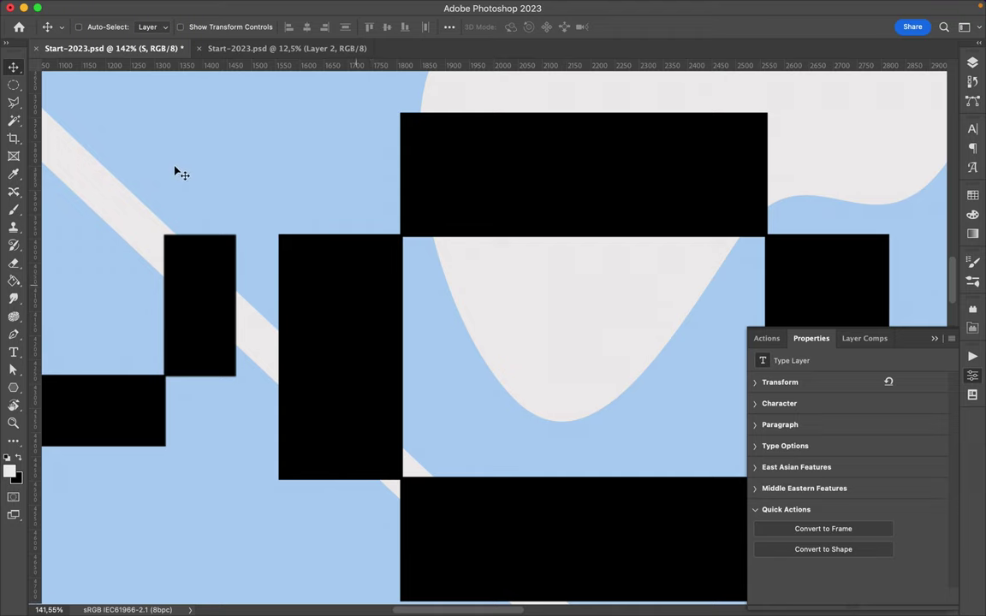
{"action": "scroll", "coordinate": [178, 170], "scroll_direction": "up", "scroll_amount": 5}
{"action": "scroll", "coordinate": [186, 190], "scroll_direction": "left", "scroll_amount": 5}
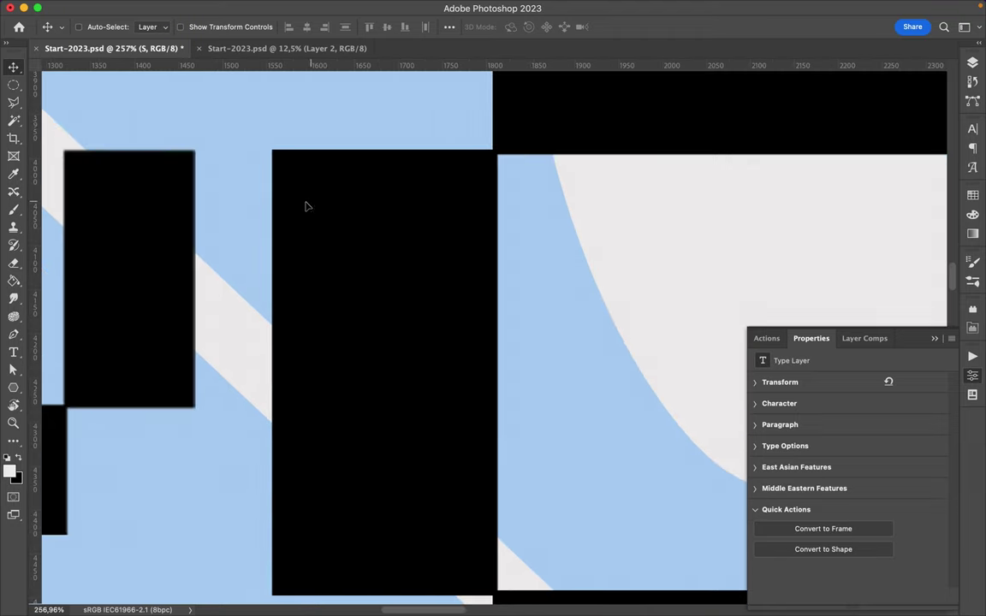
{"action": "left_click_drag", "start_coordinate": [305, 205], "coordinate": [220, 213]}
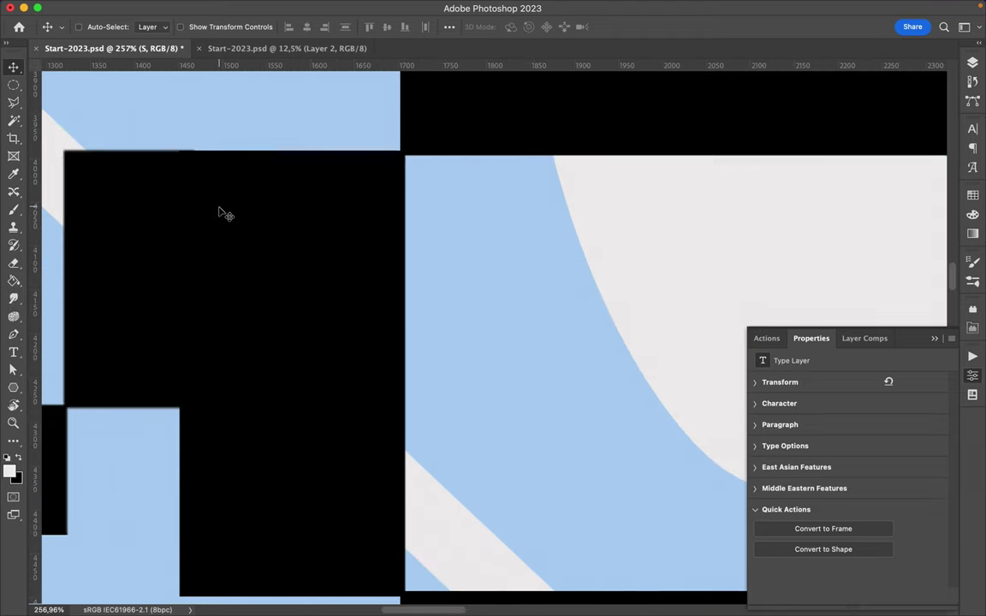
{"action": "key", "text": "Right"}
{"action": "key", "text": "Right"}
{"action": "key", "text": "Right"}
{"action": "key", "text": "Right"}
{"action": "key", "text": "Right"}
{"action": "key", "text": "Right"}
{"action": "key", "text": "Right"}
{"action": "key", "text": "Right"}
{"action": "key", "text": "Right"}
{"action": "key", "text": "Right"}
{"action": "key", "text": "Right"}
{"action": "key", "text": "Right"}
{"action": "key", "text": "Right"}
{"action": "key", "text": "Right"}
{"action": "key", "text": "Right"}
{"action": "key", "text": "Right"}
{"action": "key", "text": "Right"}
{"action": "key", "text": "Right"}
{"action": "key", "text": "Right"}
{"action": "key", "text": "Right"}
{"action": "key", "text": "Right"}
{"action": "key", "text": "Right"}
{"action": "key", "text": "Right"}
{"action": "key", "text": "Right"}
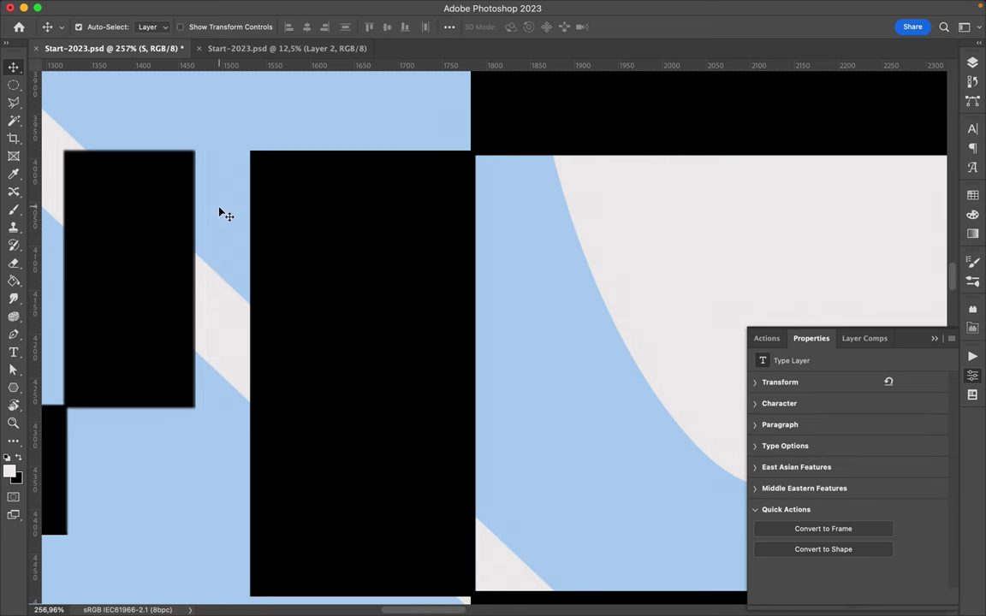
{"action": "key", "text": "super+0"}
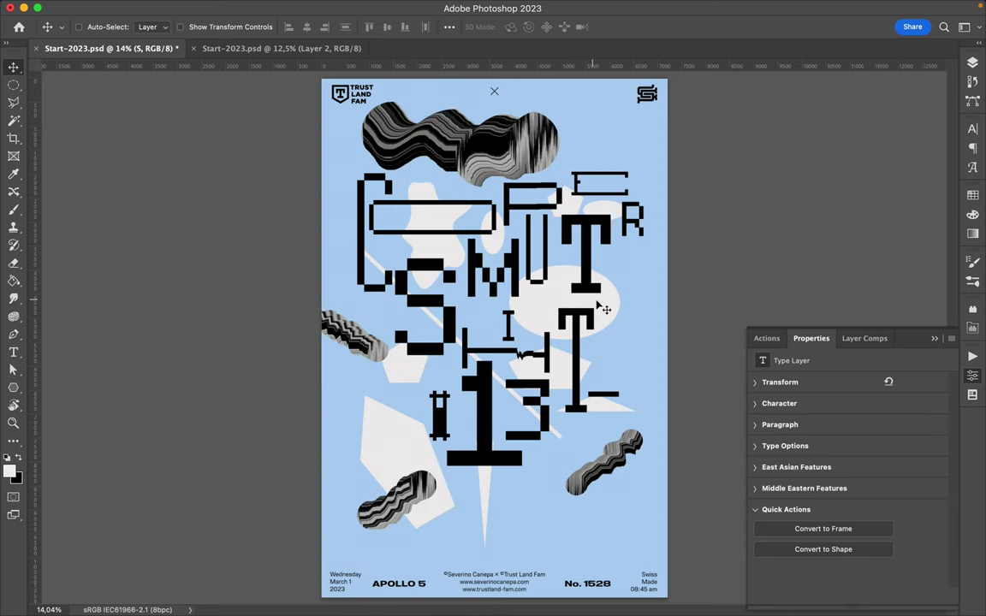
{"action": "key", "text": "super"}
{"action": "left_click_drag", "start_coordinate": [580, 341], "coordinate": [538, 284]}
Smear the U of MUT downward with the Smudge tool, redoing the first stroke.
{"action": "key", "text": "super"}
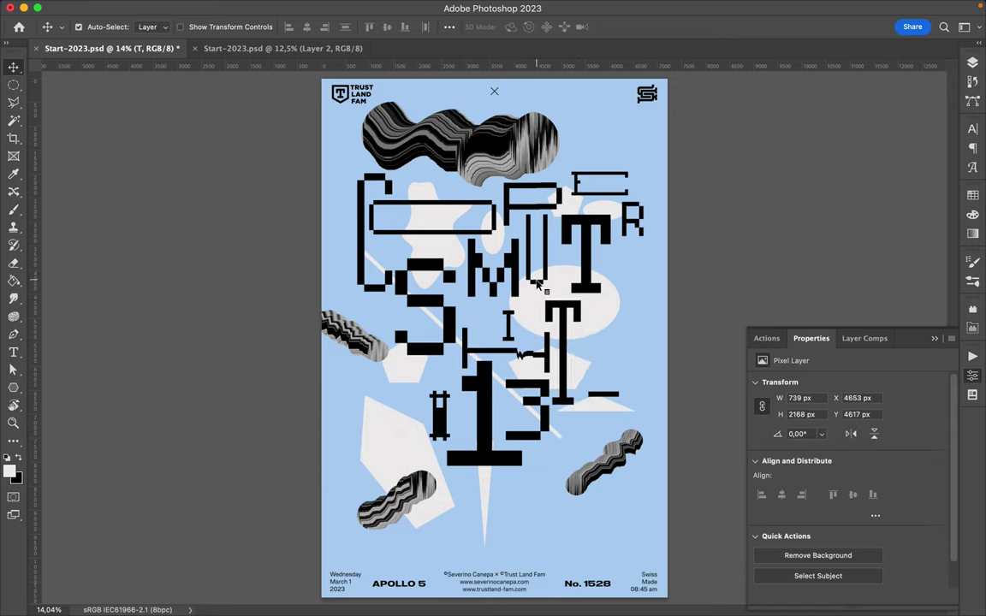
{"action": "left_click", "coordinate": [538, 284], "text": "super"}
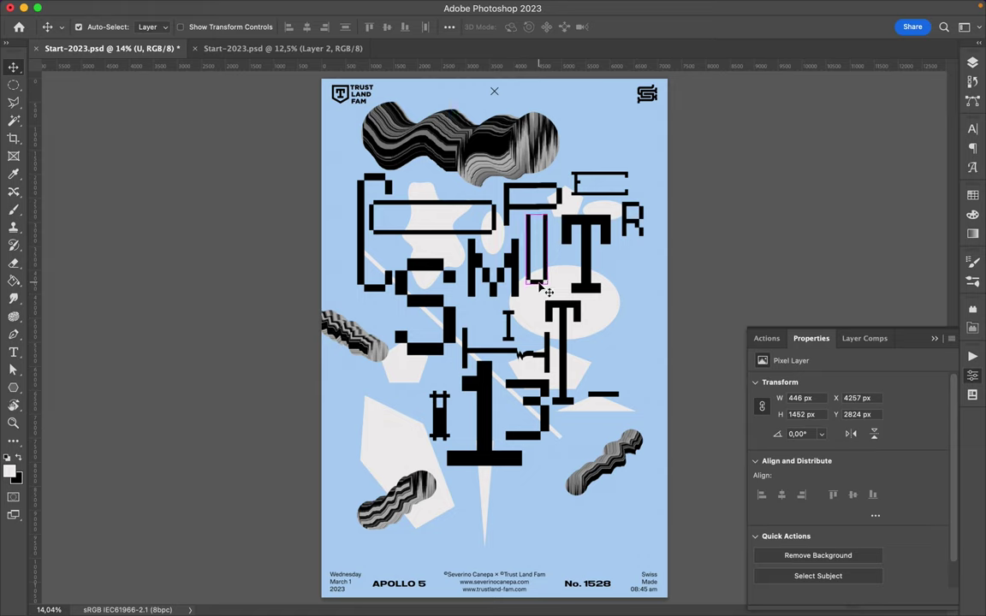
{"action": "key", "text": "super+t"}
{"action": "left_click_drag", "start_coordinate": [536, 285], "coordinate": [537, 305]}
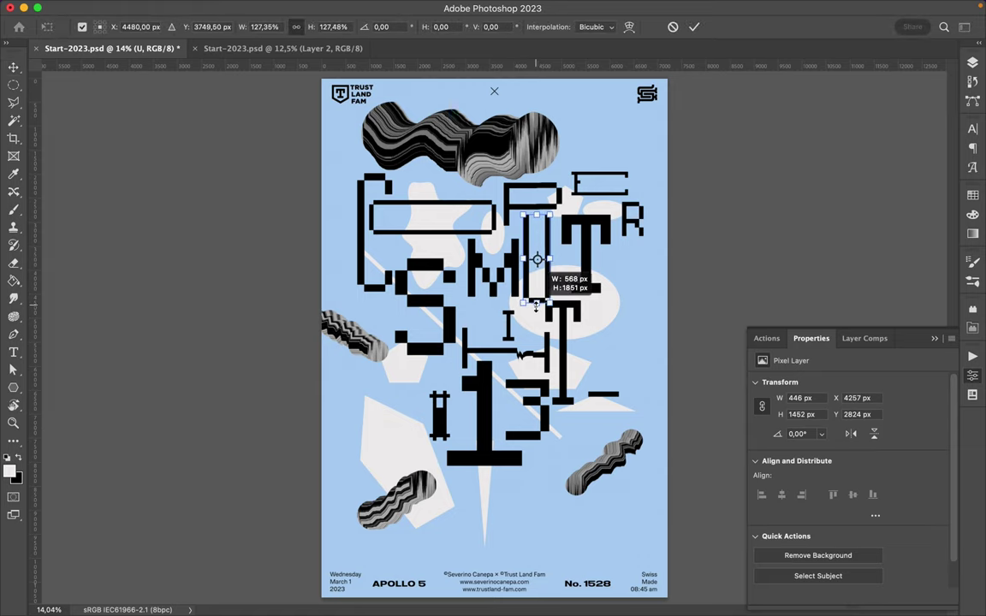
{"action": "key", "text": "super+z"}
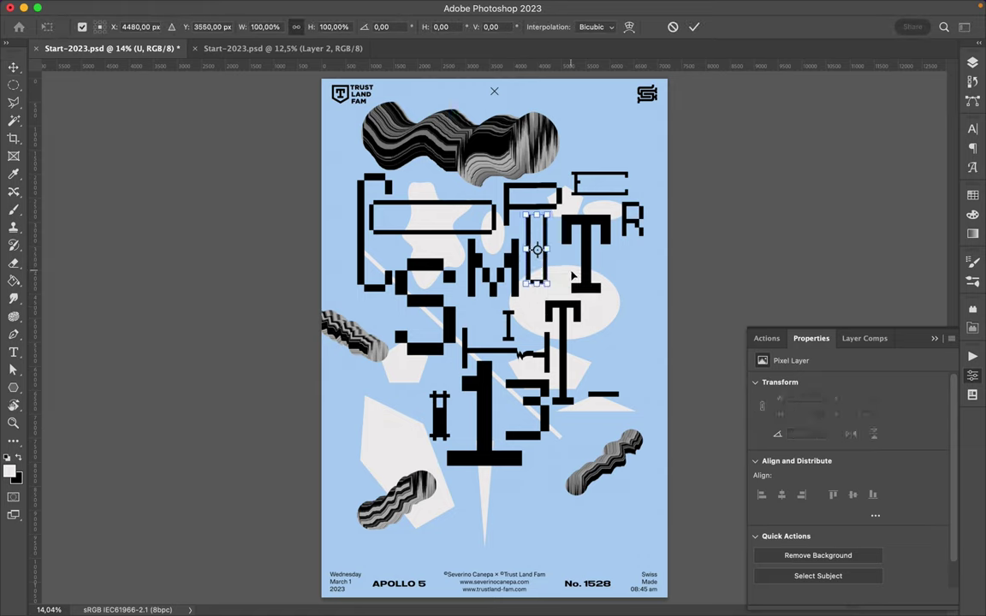
{"action": "key", "text": "Return"}
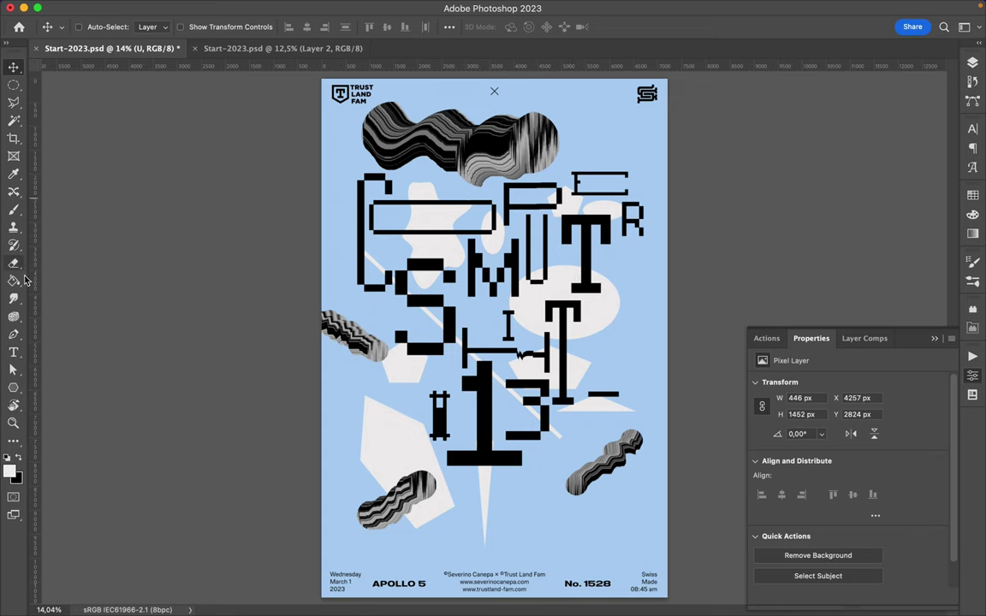
{"action": "left_click", "coordinate": [13, 298]}
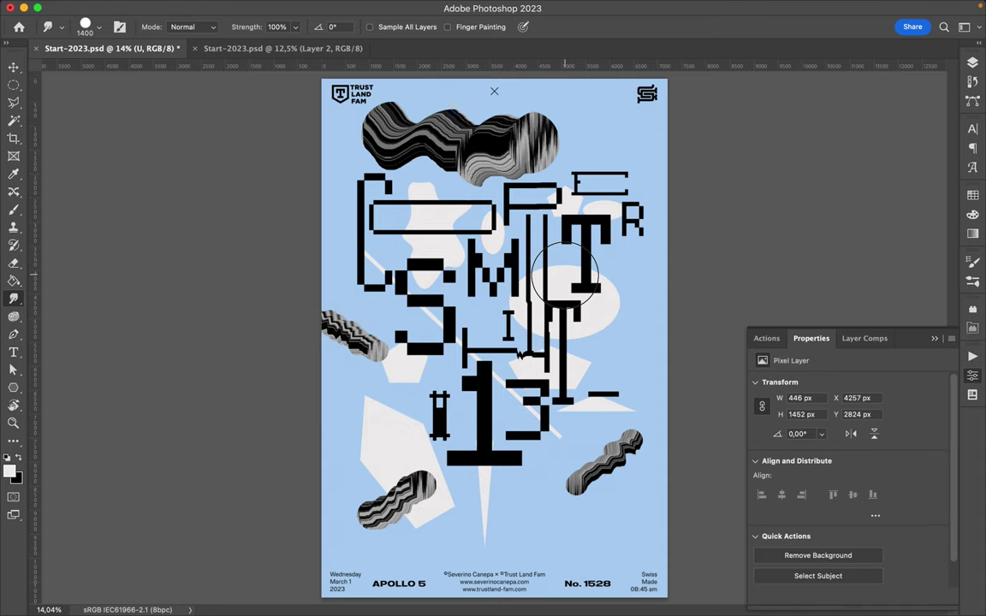
{"action": "left_click_drag", "start_coordinate": [565, 274], "coordinate": [565, 275]}
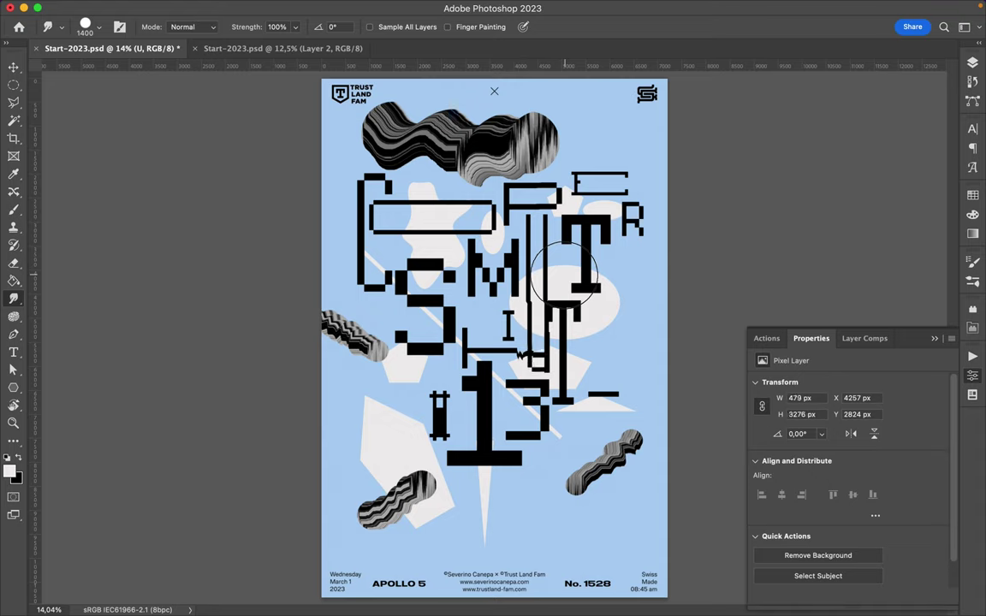
{"action": "key", "text": "ctrl+z"}
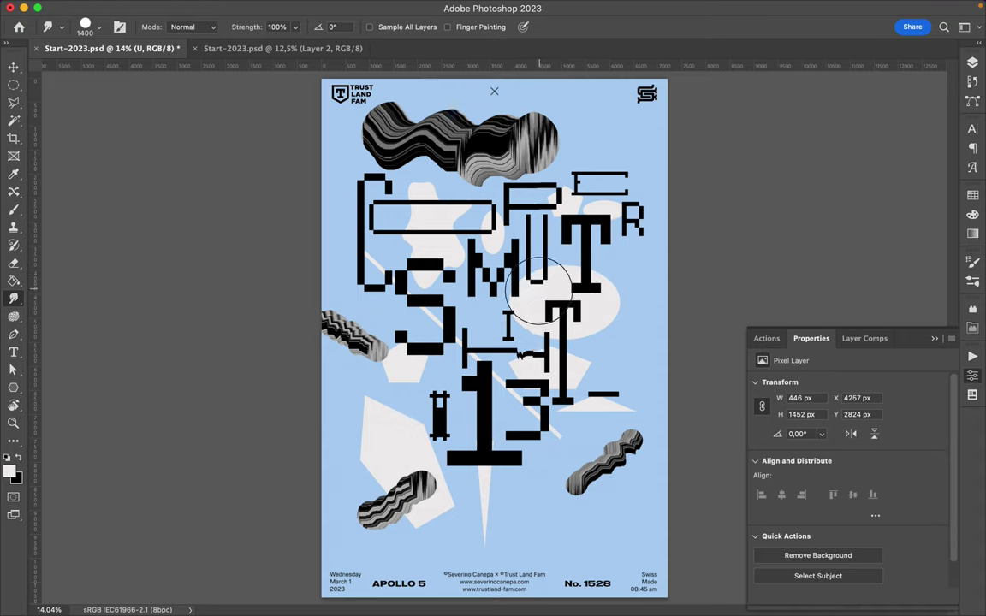
{"action": "left_click_drag", "start_coordinate": [538, 288], "coordinate": [537, 317]}
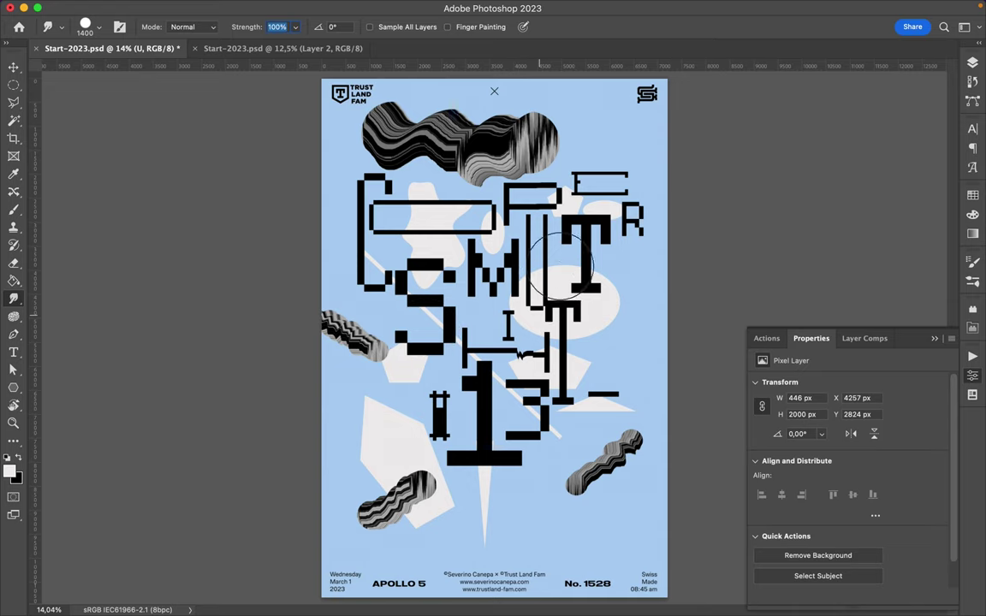
Shift the U letter slightly down and to the right.
{"action": "left_click", "coordinate": [13, 82]}
{"action": "left_click", "coordinate": [13, 68]}
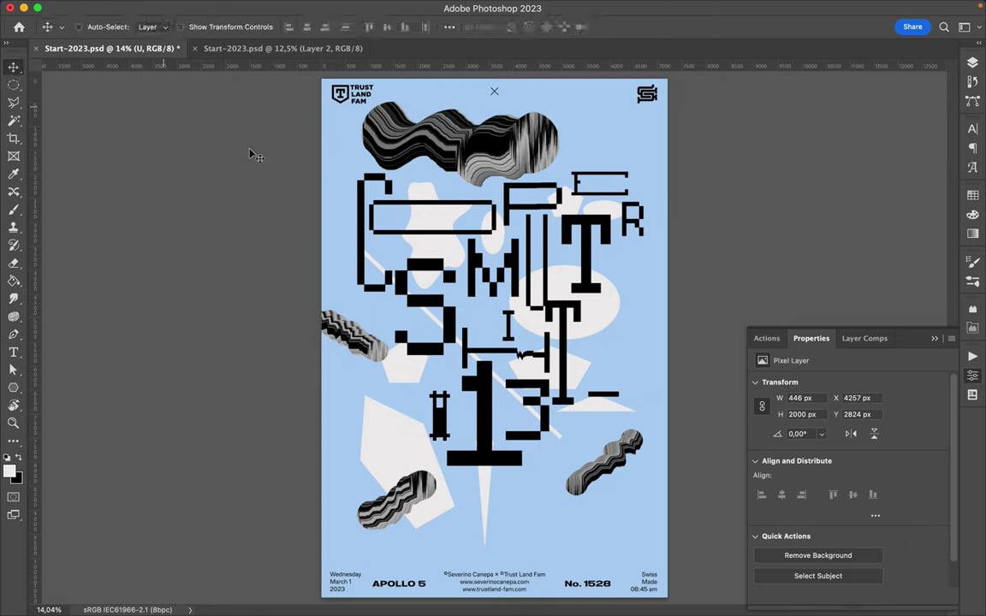
{"action": "left_click_drag", "start_coordinate": [541, 294], "coordinate": [572, 312]}
{"action": "left_click", "coordinate": [575, 313]}
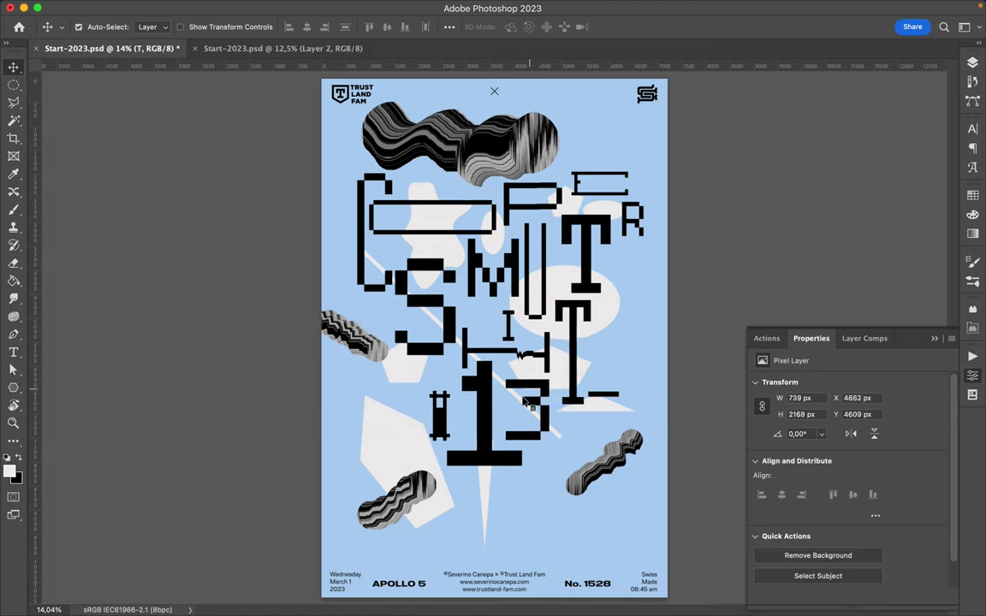
Free Transform the big 1 of #13, dragging its bottom edge down to make it taller.
{"action": "left_click", "coordinate": [473, 456]}
{"action": "key", "text": "super+t"}
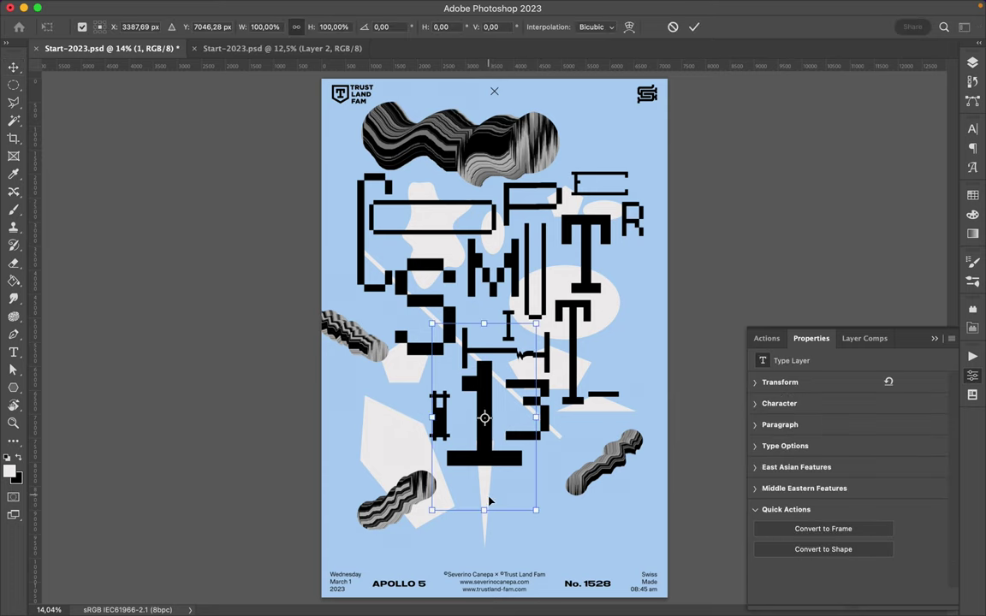
{"action": "left_click_drag", "start_coordinate": [484, 533], "coordinate": [484, 561]}
{"action": "key", "text": "Return"}
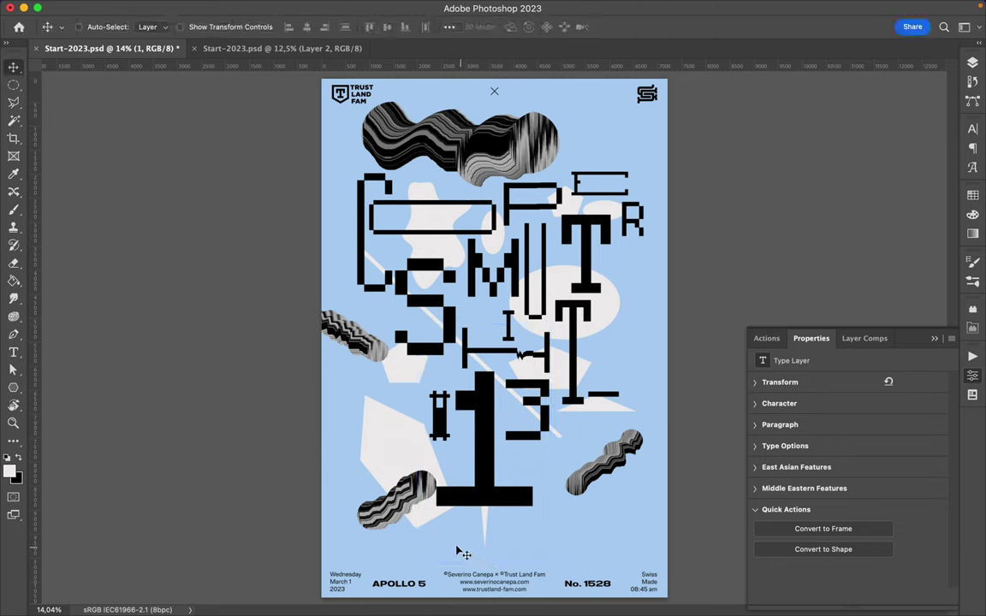
Delete the old E layer and type a new E, placing it next to the P.
{"action": "left_click", "coordinate": [589, 198], "text": "super"}
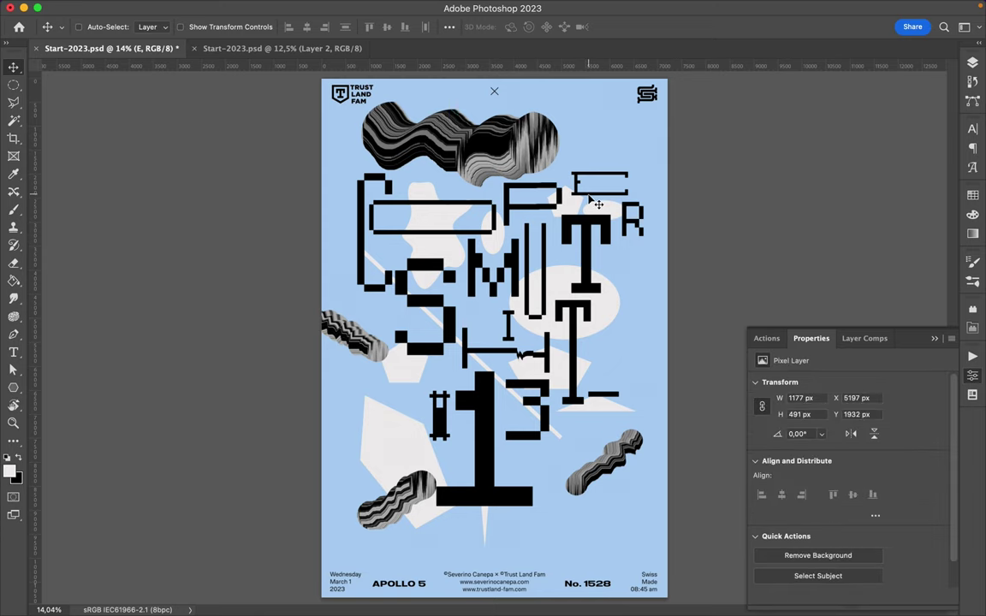
{"action": "key", "text": "BackSpace"}
{"action": "key", "text": "t"}
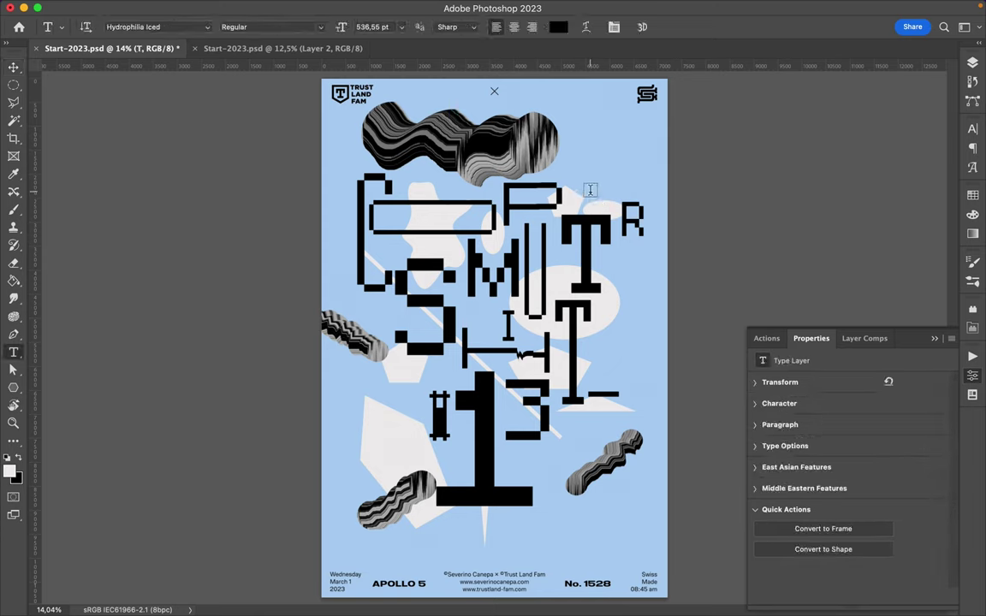
{"action": "left_click", "coordinate": [591, 188]}
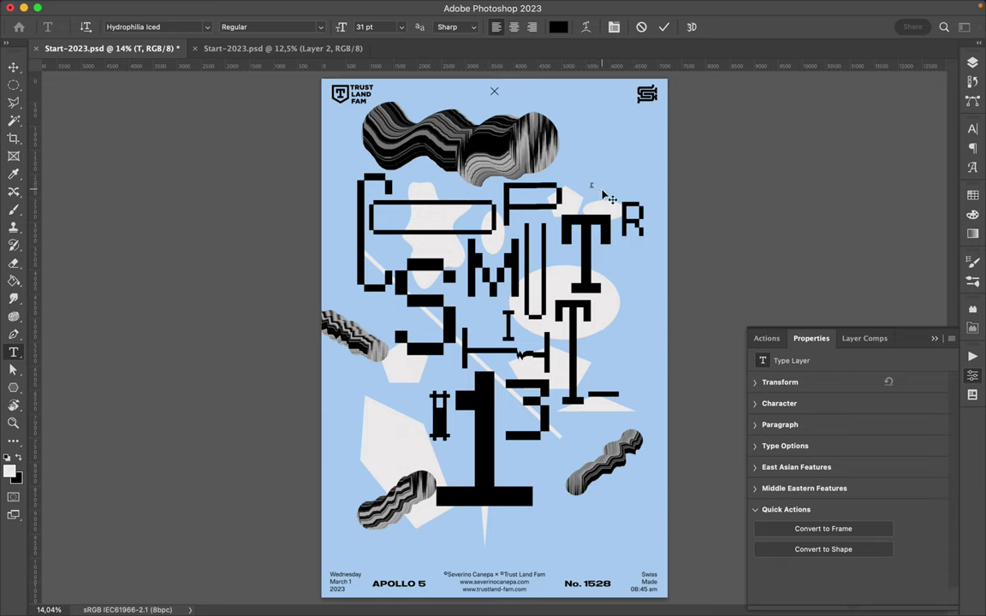
{"action": "type", "text": "E"}
{"action": "key", "text": "super+Return"}
{"action": "key", "text": "super+t"}
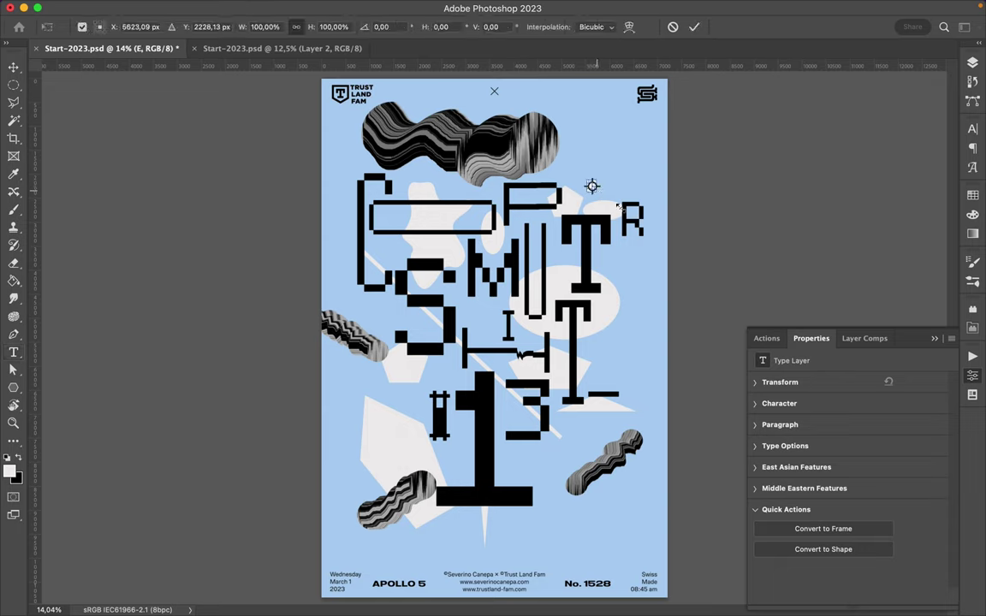
{"action": "mouse_move", "coordinate": [592, 186]}
{"action": "left_mouse_down"}
{"action": "mouse_move", "coordinate": [634, 187]}
{"action": "mouse_move", "coordinate": [615, 206]}
{"action": "mouse_move", "coordinate": [524, 171]}
{"action": "mouse_move", "coordinate": [579, 198]}
{"action": "mouse_move", "coordinate": [557, 156]}
{"action": "mouse_move", "coordinate": [533, 182]}
{"action": "mouse_move", "coordinate": [575, 195]}
{"action": "left_mouse_up"}
{"action": "key", "text": "Return"}
Nudge the new E into position above the R, between the P and R.
{"action": "key", "text": "v"}
{"action": "key", "text": "super+t"}
{"action": "left_click_drag", "start_coordinate": [591, 159], "coordinate": [629, 111]}
{"action": "key", "text": "Escape"}
{"action": "left_click_drag", "start_coordinate": [600, 165], "coordinate": [589, 173]}
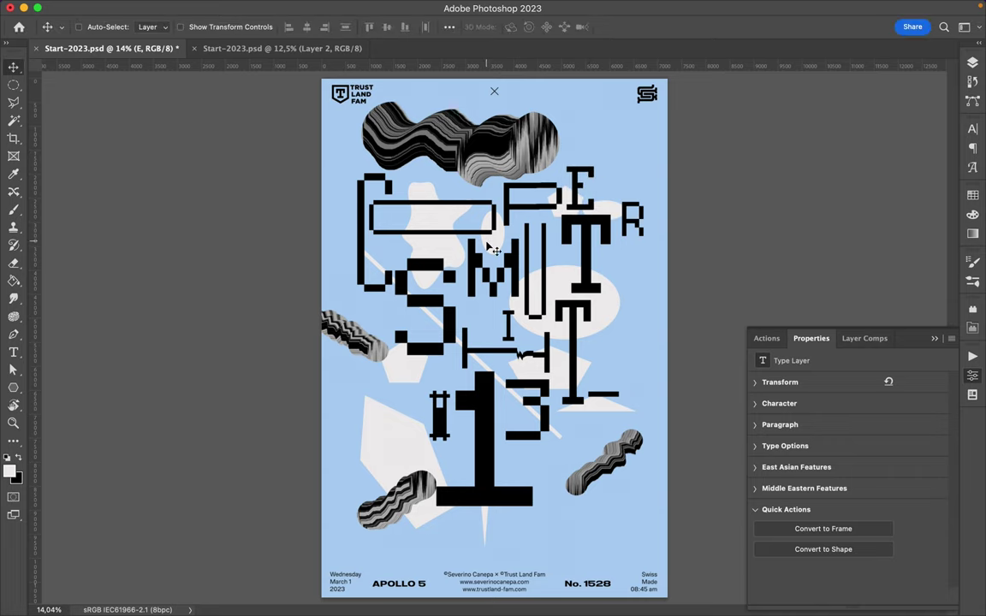
{"action": "scroll", "coordinate": [489, 247], "scroll_direction": "up", "scroll_amount": 10}
{"action": "scroll", "coordinate": [489, 246], "scroll_direction": "up", "scroll_amount": 10}
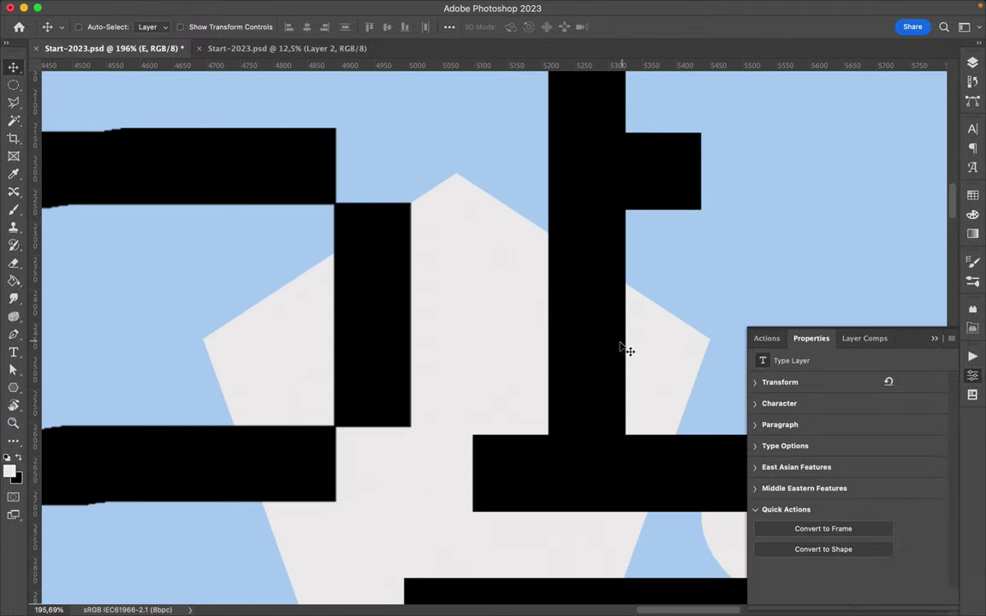
{"action": "left_click_drag", "start_coordinate": [610, 385], "coordinate": [463, 373]}
{"action": "key", "text": "shift+Right"}
{"action": "key", "text": "shift+Right"}
{"action": "key", "text": "shift+Right"}
{"action": "key", "text": "shift+Right"}
{"action": "key", "text": "shift+Right"}
{"action": "key", "text": "shift+Right"}
{"action": "key", "text": "shift+Right"}
{"action": "key", "text": "shift+Right"}
{"action": "key", "text": "shift+Right"}
{"action": "key", "text": "shift+Right"}
{"action": "key", "text": "shift+Right"}
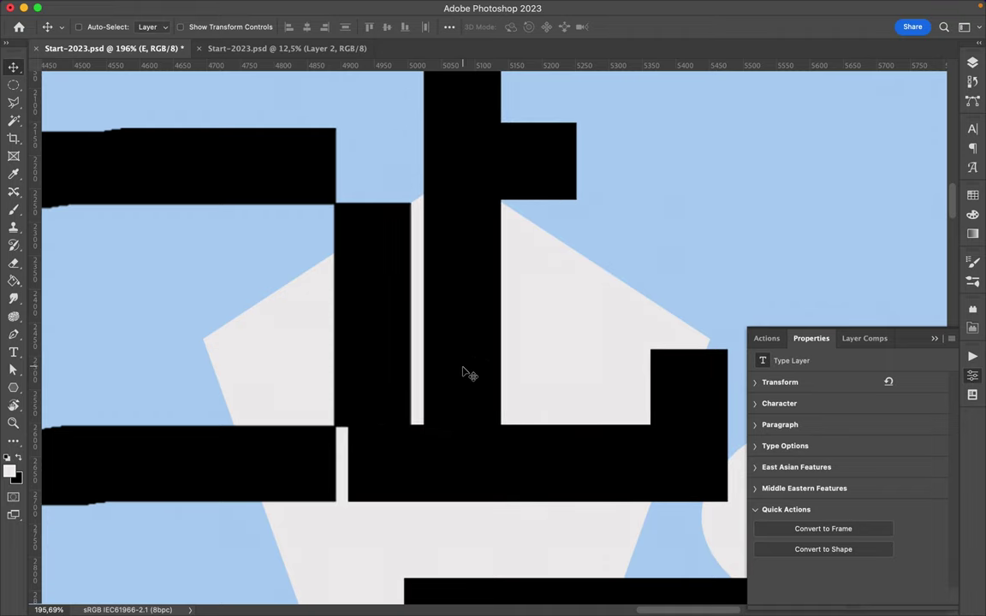
{"action": "key", "text": "shift+Right"}
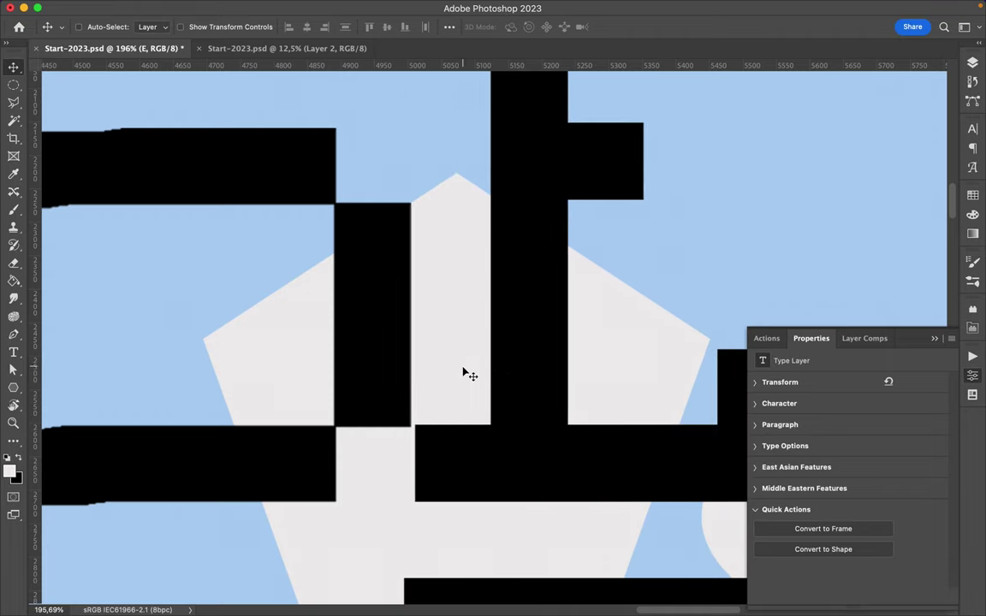
{"action": "key", "text": "shift+Left"}
{"action": "key", "text": "Right"}
{"action": "key", "text": "Right"}
{"action": "key", "text": "Right"}
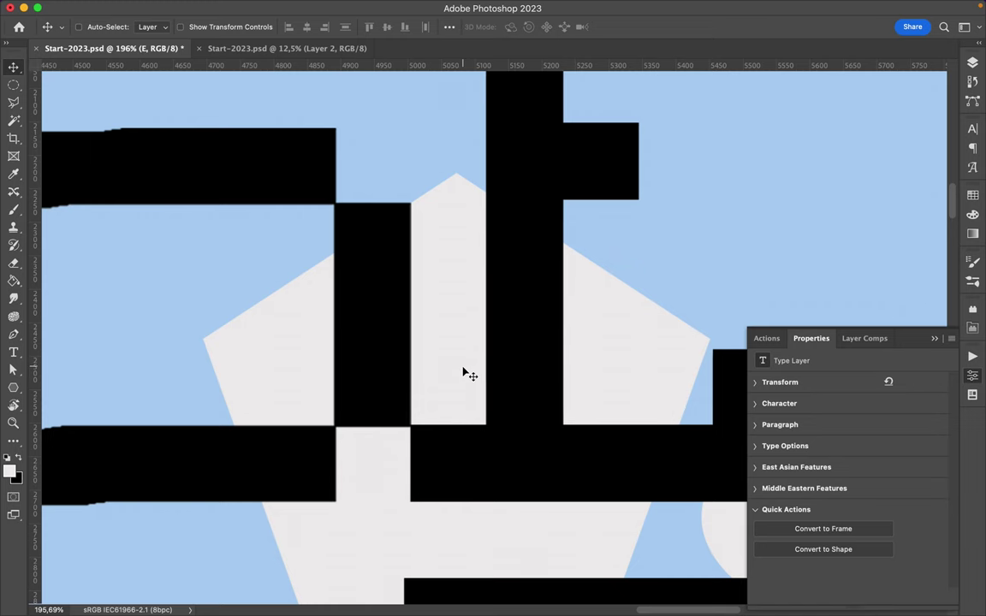
{"action": "key", "text": "super+0"}
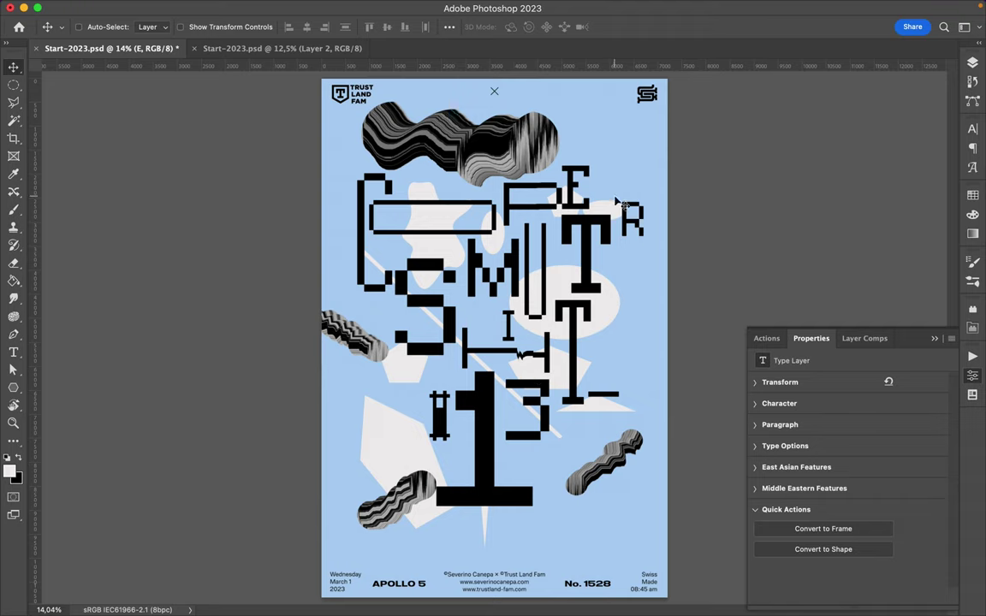
{"action": "key", "text": "super"}
{"action": "left_click_drag", "start_coordinate": [584, 211], "coordinate": [608, 207]}
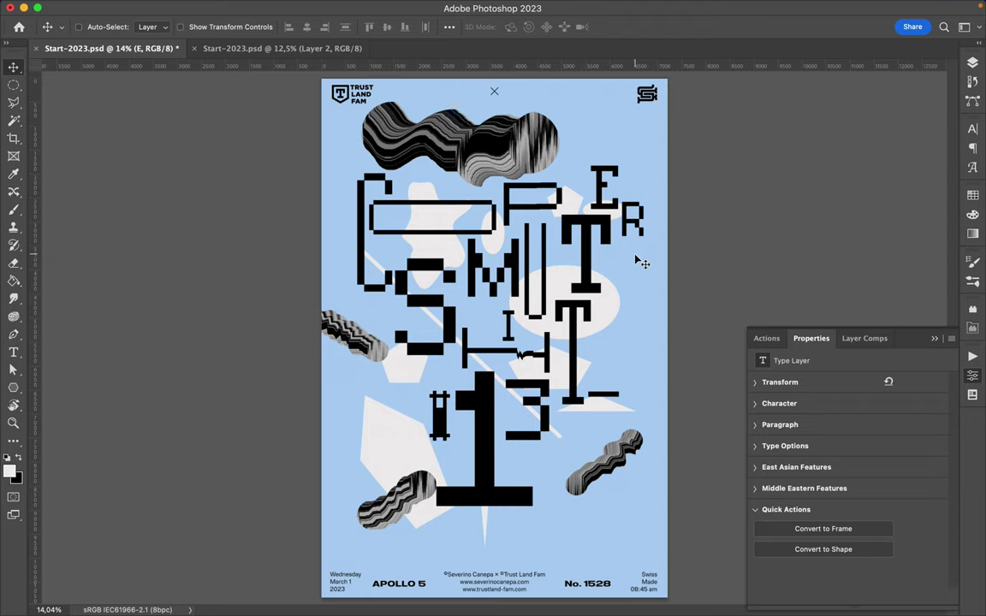
Rotate the lower-right wavy shape about 90 degrees upright, enlarge it, and move it down-right.
{"action": "left_click", "coordinate": [624, 473], "text": "super"}
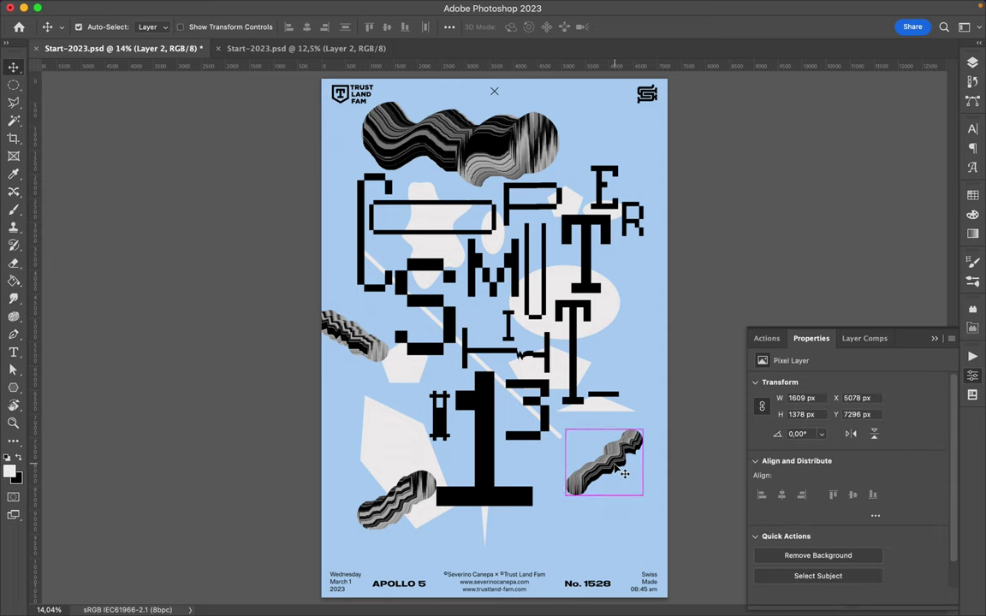
{"action": "key", "text": "super+t"}
{"action": "left_click_drag", "start_coordinate": [594, 422], "coordinate": [607, 420]}
{"action": "left_click_drag", "start_coordinate": [622, 426], "coordinate": [634, 432]}
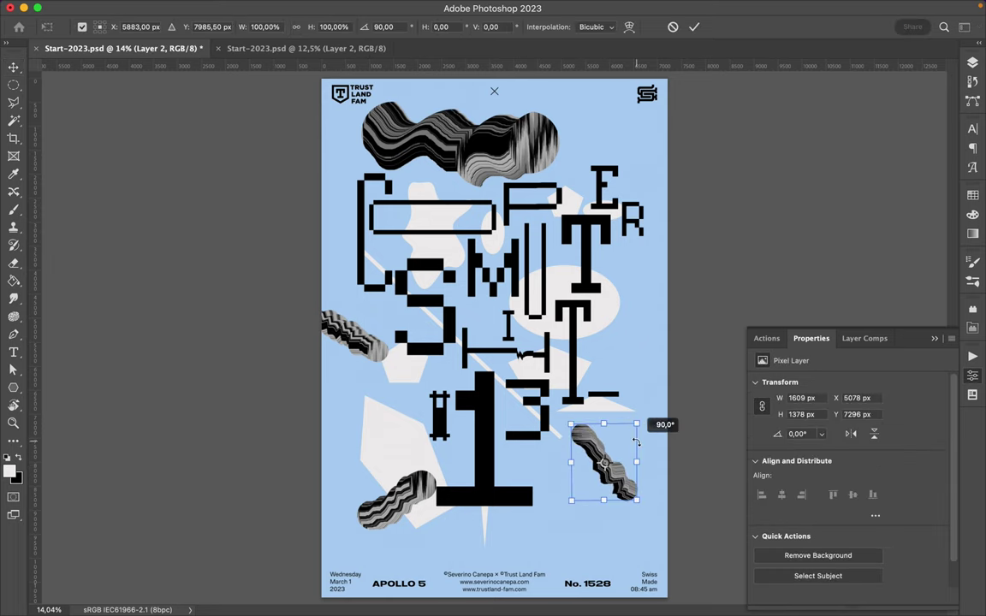
{"action": "key", "text": "Return"}
{"action": "mouse_move", "coordinate": [627, 482]}
{"action": "left_mouse_down"}
{"action": "mouse_move", "coordinate": [631, 510]}
{"action": "mouse_move", "coordinate": [623, 479]}
{"action": "mouse_move", "coordinate": [622, 514]}
{"action": "mouse_move", "coordinate": [661, 565]}
{"action": "left_mouse_up"}
{"action": "key", "text": "ctrl+t"}
{"action": "key", "text": "Return"}
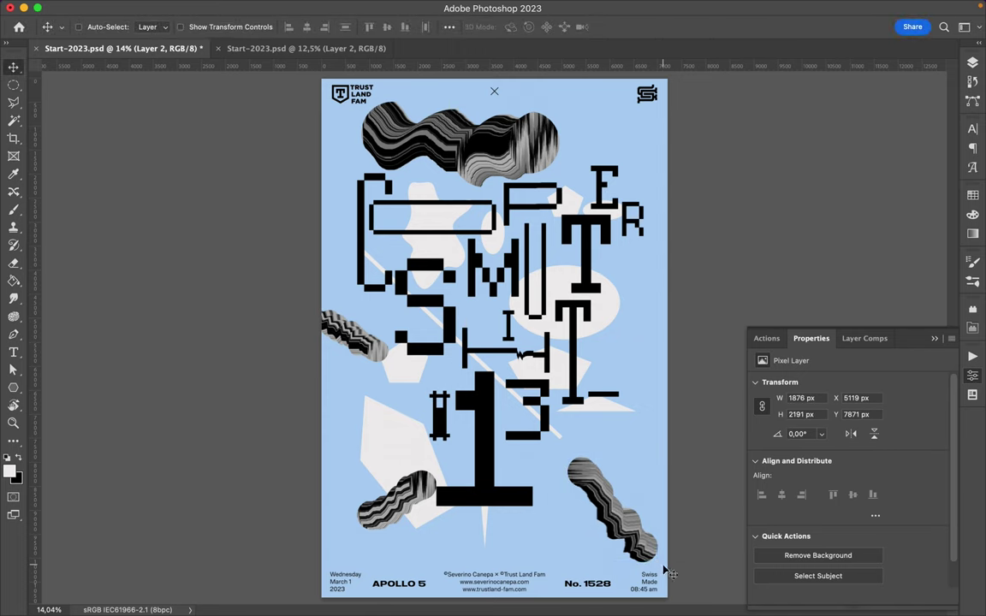
{"action": "left_click_drag", "start_coordinate": [605, 508], "coordinate": [594, 507]}
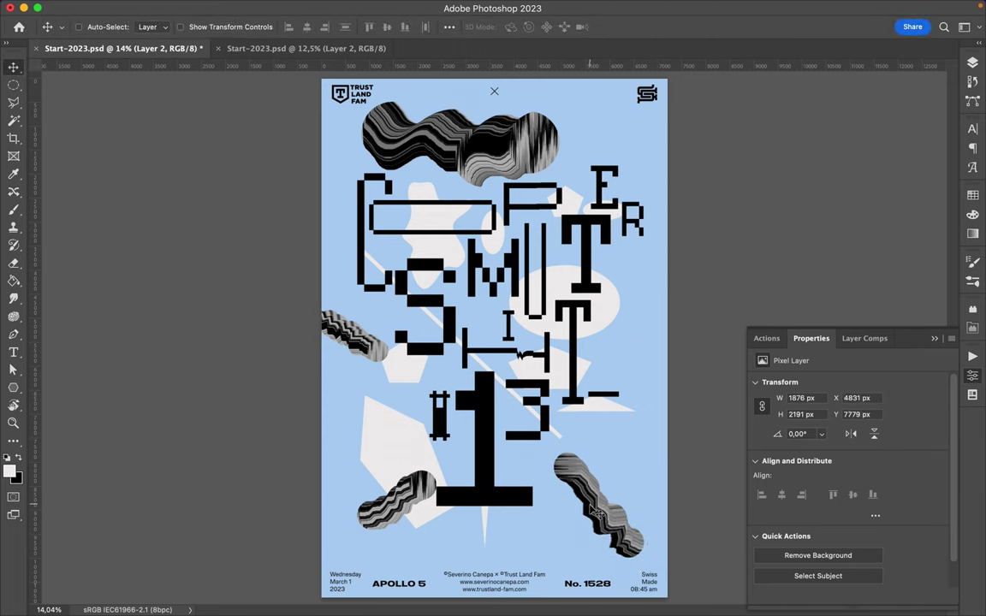
Shrink the top wavy shape to 87%, tilt it about 12 degrees, and place it at X 1102, Y 204 px.
{"action": "left_click", "coordinate": [426, 142]}
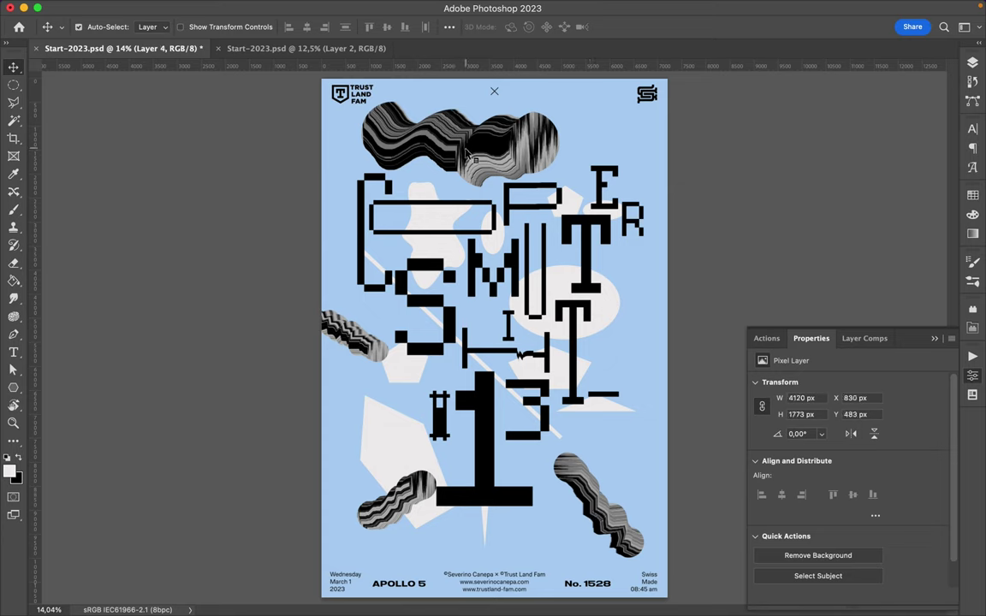
{"action": "left_click_drag", "start_coordinate": [471, 156], "coordinate": [476, 150]}
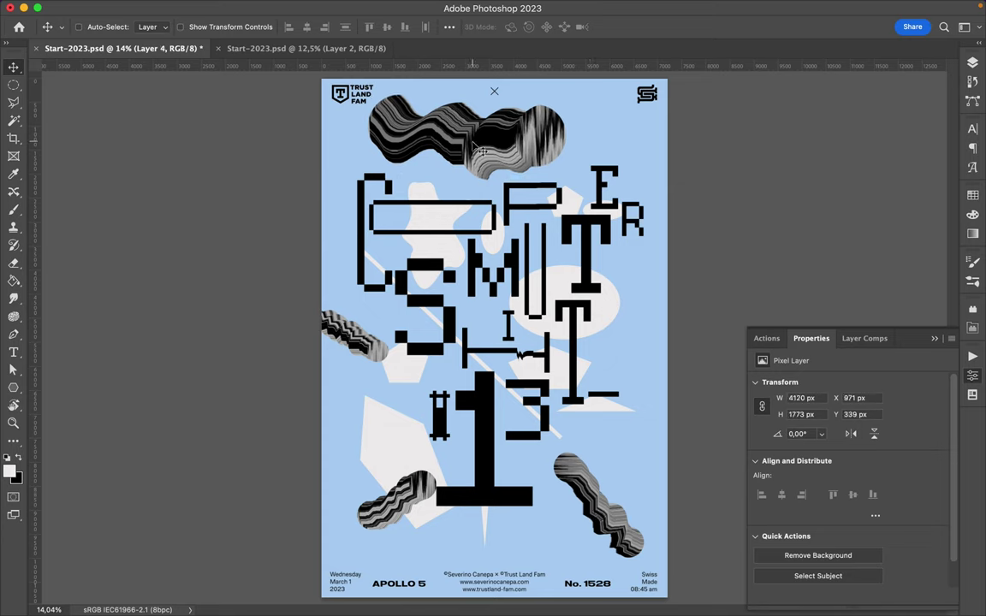
{"action": "key", "text": "super+t"}
{"action": "left_click_drag", "start_coordinate": [565, 176], "coordinate": [540, 169]}
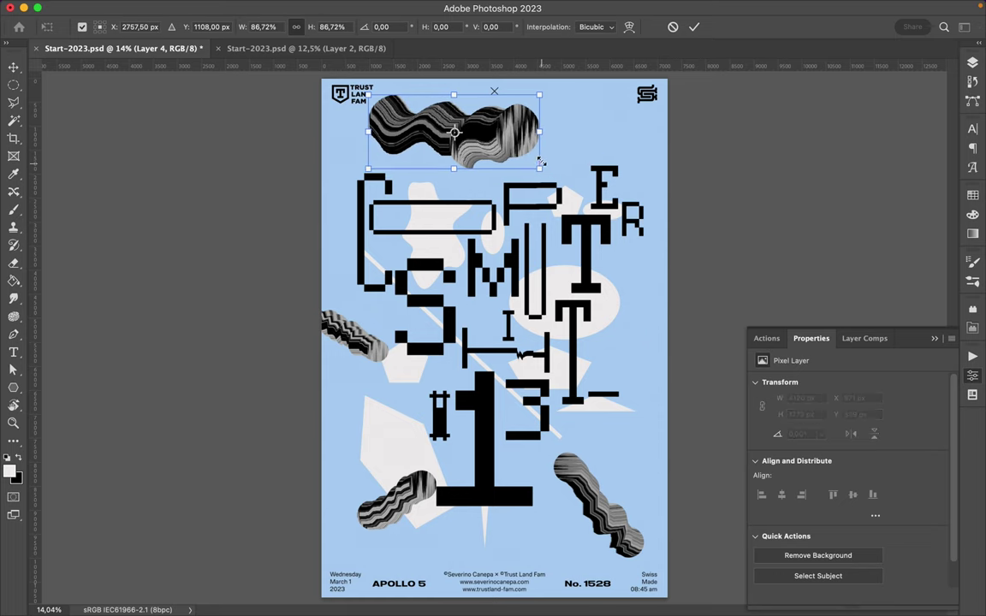
{"action": "left_click_drag", "start_coordinate": [544, 79], "coordinate": [558, 101]}
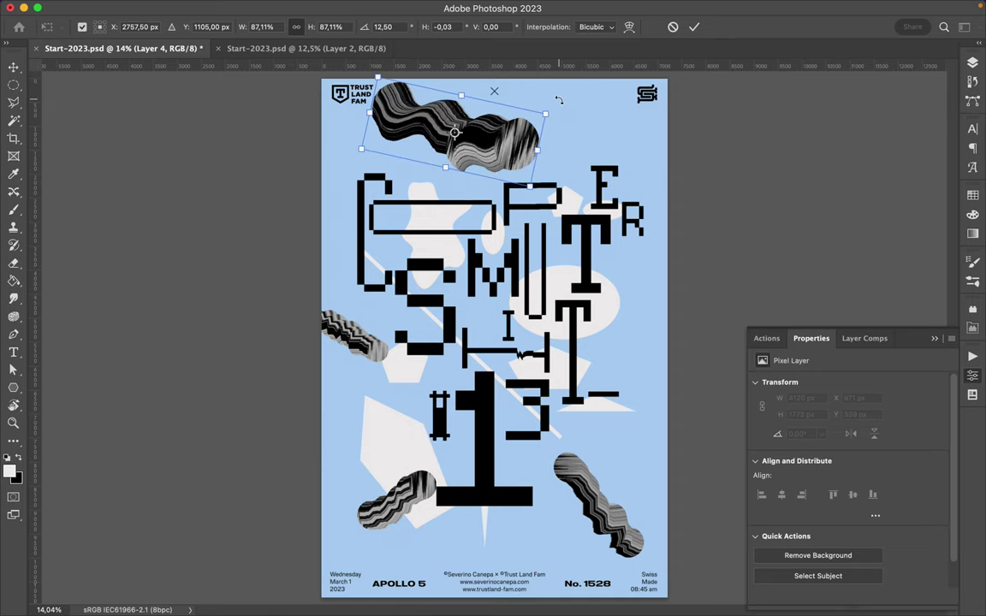
{"action": "key", "text": "Return"}
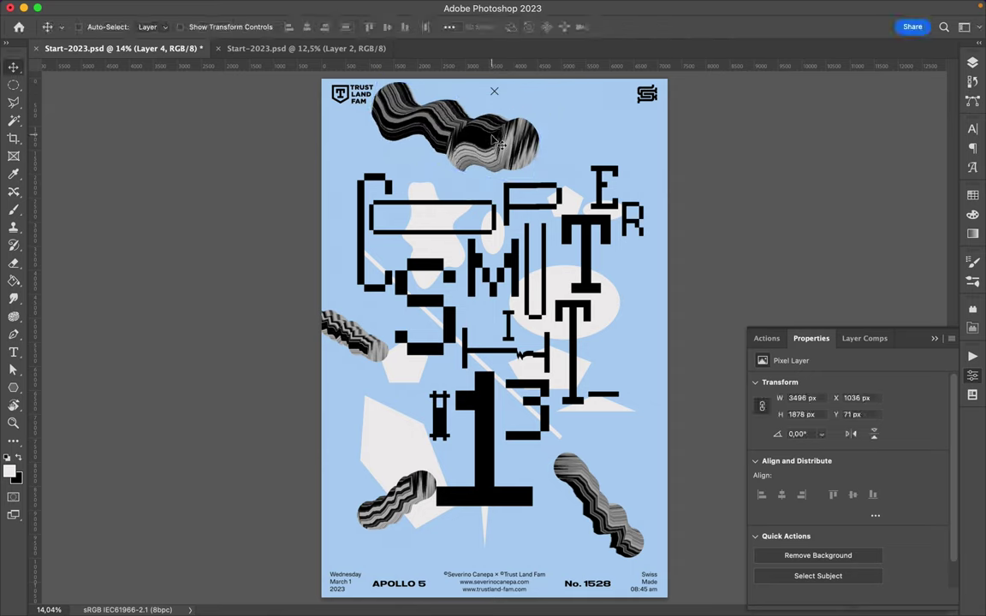
{"action": "left_click_drag", "start_coordinate": [496, 141], "coordinate": [497, 148]}
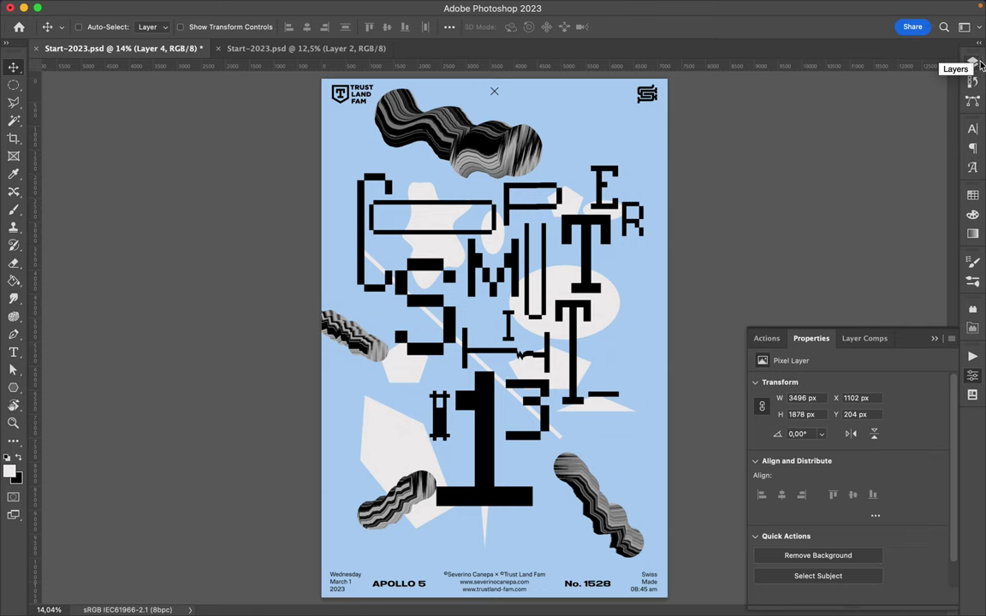
{"action": "left_click", "coordinate": [666, 8]}
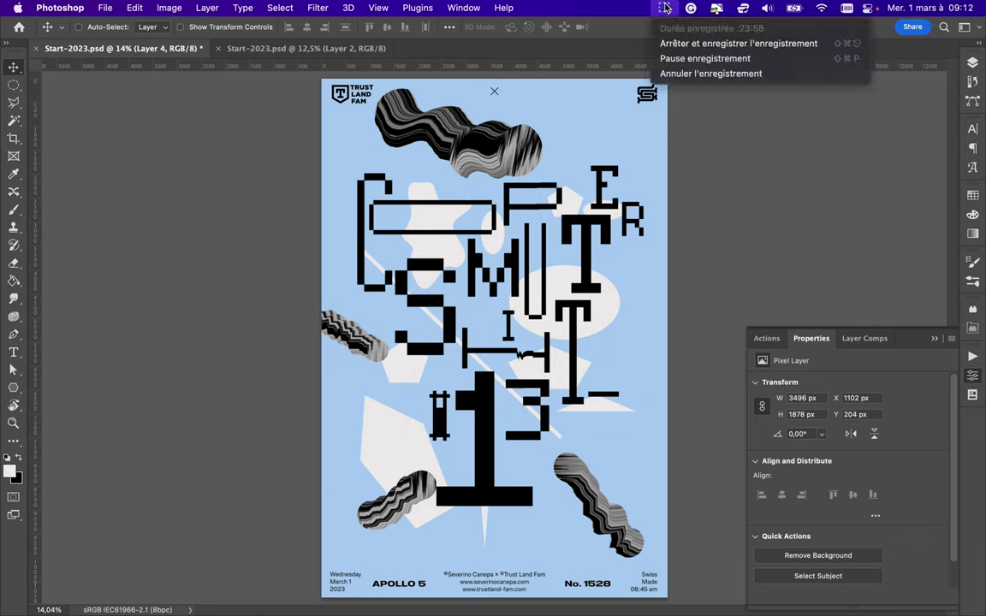
{"action": "left_click", "coordinate": [676, 43]}
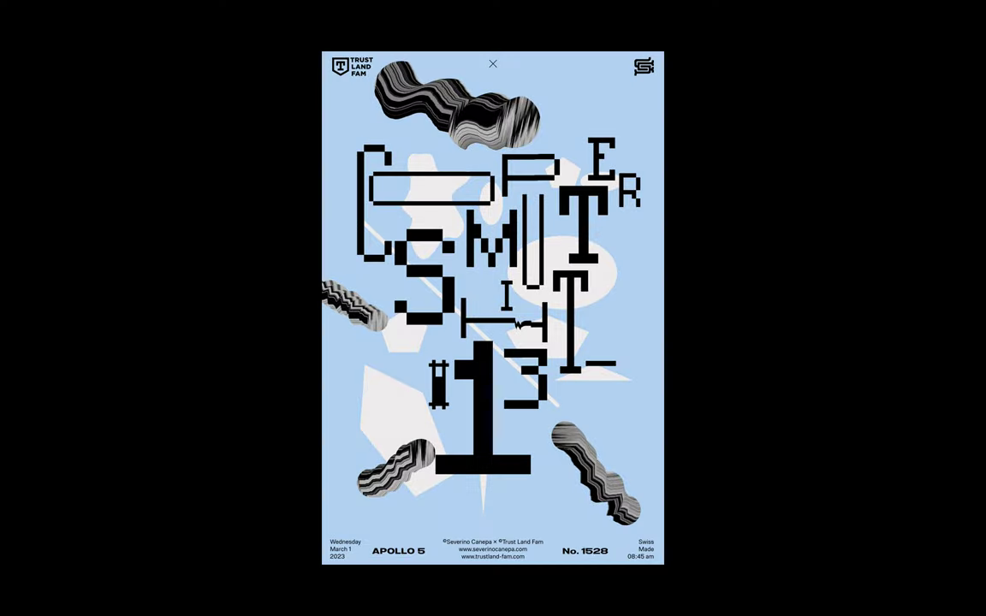